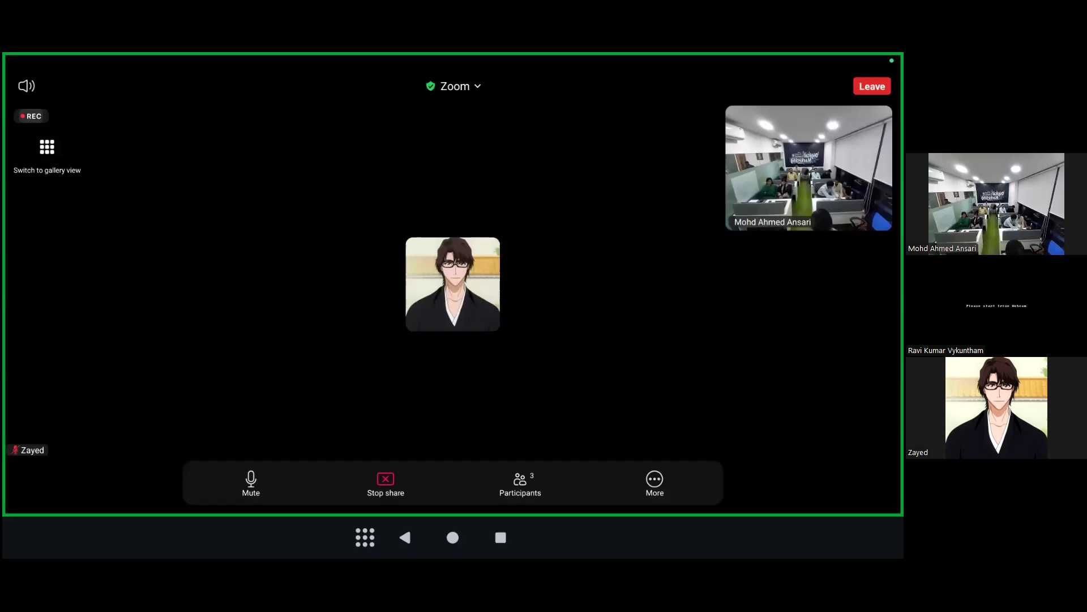
# - Bring the Teachmint whiteboard back to full screen from the recent apps
pyautogui.click(501, 537)
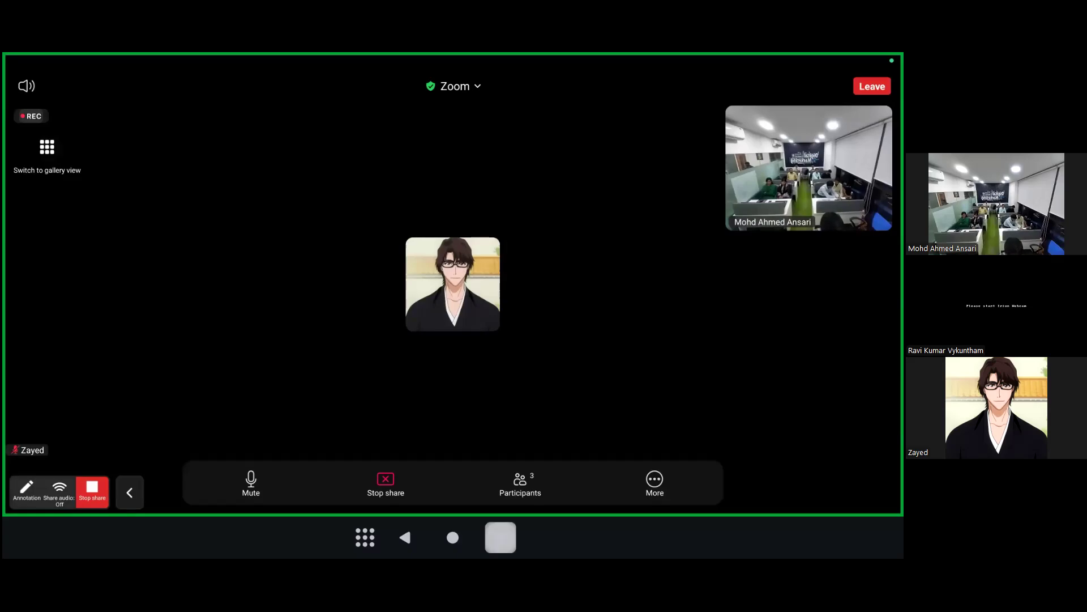
pyautogui.moveTo(362, 290); pyautogui.dragTo(654, 290)
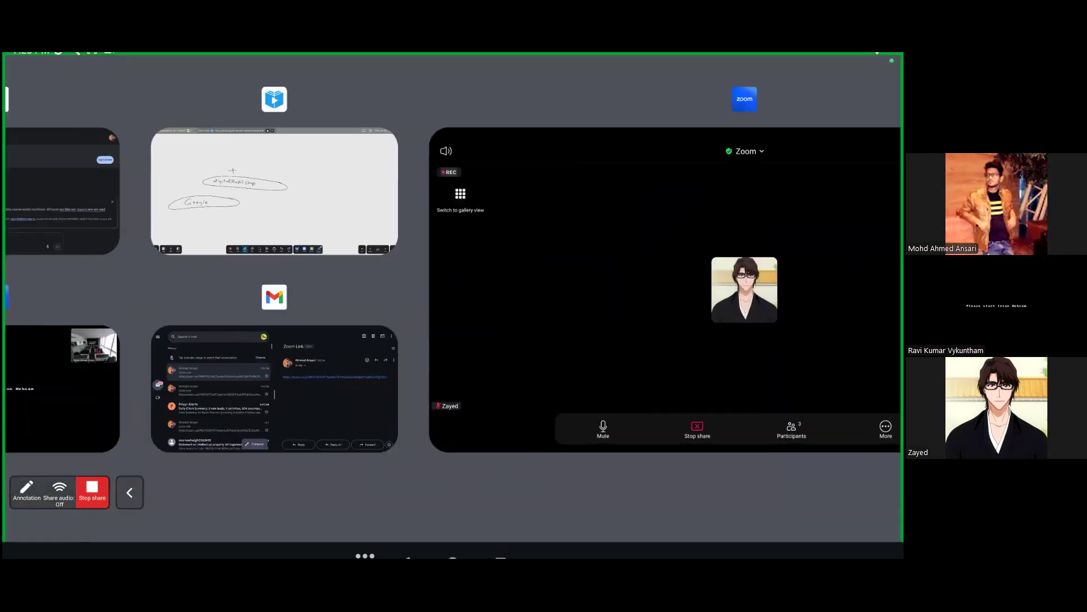
pyautogui.click(274, 191)
# - Handwrite 'wordpress' beside the circled Google oval
pyautogui.moveTo(367, 332); pyautogui.dragTo(404, 334)
pyautogui.moveTo(413, 334); pyautogui.dragTo(442, 343)
pyautogui.moveTo(447, 339)
pyautogui.mouseDown()
pyautogui.moveTo(447, 351)
pyautogui.moveTo(474, 335)
pyautogui.moveTo(506, 346)
pyautogui.mouseUp()
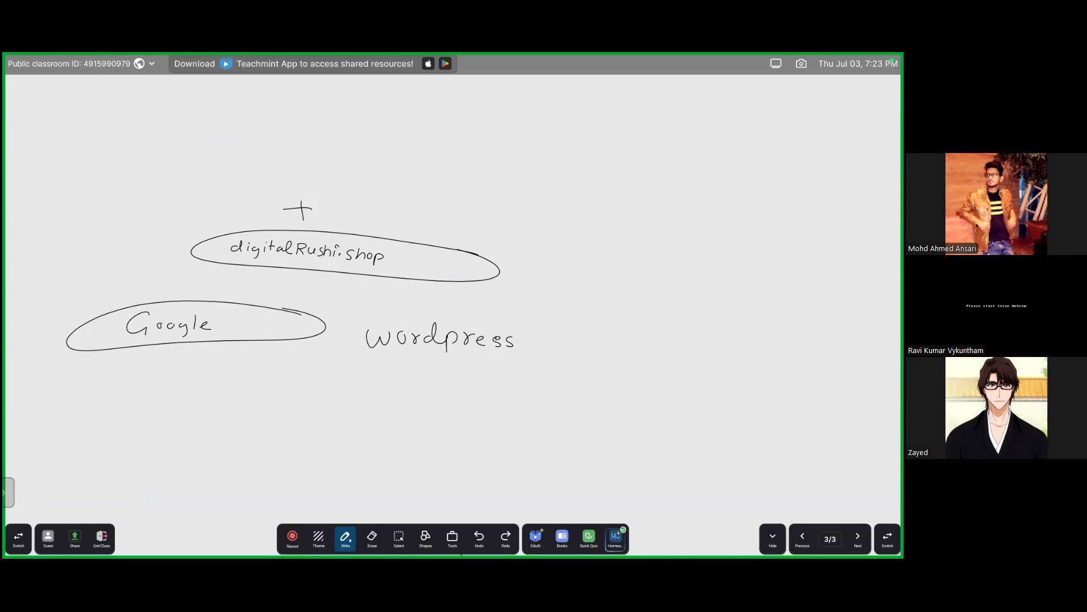
# - Handwrite 'digitalrushi.shop/wp-admin' under wordpress, then draw a circled W and a field shape below
pyautogui.moveTo(265, 391)
pyautogui.mouseDown()
pyautogui.moveTo(286, 409)
pyautogui.moveTo(352, 401)
pyautogui.mouseUp()
pyautogui.moveTo(360, 389); pyautogui.dragTo(380, 404)
pyautogui.moveTo(388, 390)
pyautogui.mouseDown()
pyautogui.moveTo(393, 403)
pyautogui.moveTo(416, 397)
pyautogui.moveTo(413, 415)
pyautogui.moveTo(448, 394)
pyautogui.mouseUp()
pyautogui.moveTo(452, 395)
pyautogui.mouseDown()
pyautogui.moveTo(452, 408)
pyautogui.moveTo(460, 398)
pyautogui.mouseUp()
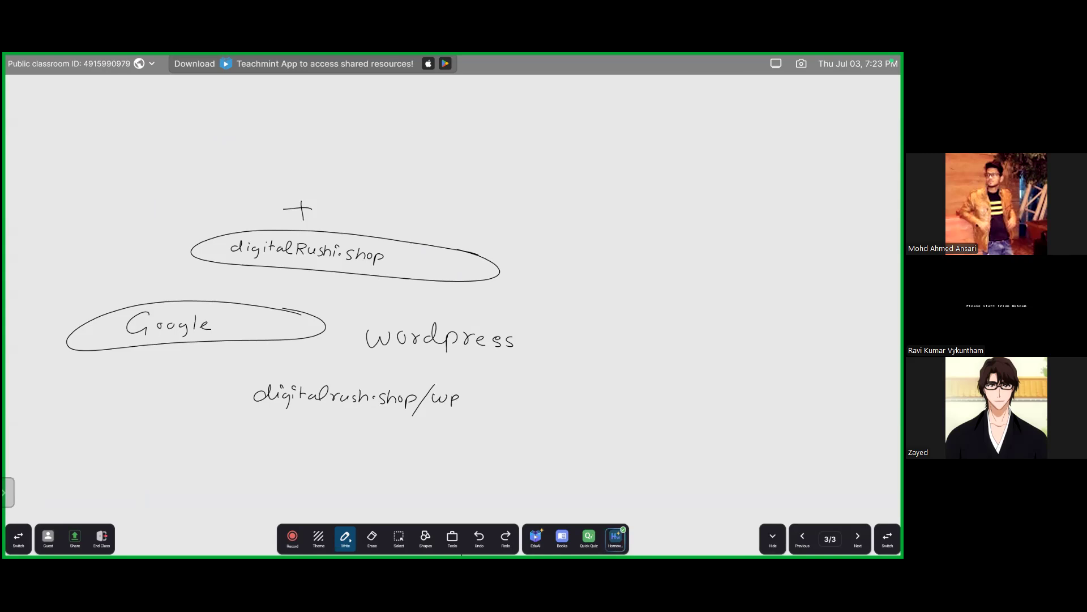
pyautogui.moveTo(482, 398); pyautogui.dragTo(518, 404)
pyautogui.moveTo(523, 401); pyautogui.dragTo(523, 405)
pyautogui.moveTo(397, 422)
pyautogui.mouseDown()
pyautogui.moveTo(413, 434)
pyautogui.moveTo(396, 422)
pyautogui.moveTo(389, 452)
pyautogui.moveTo(407, 435)
pyautogui.mouseUp()
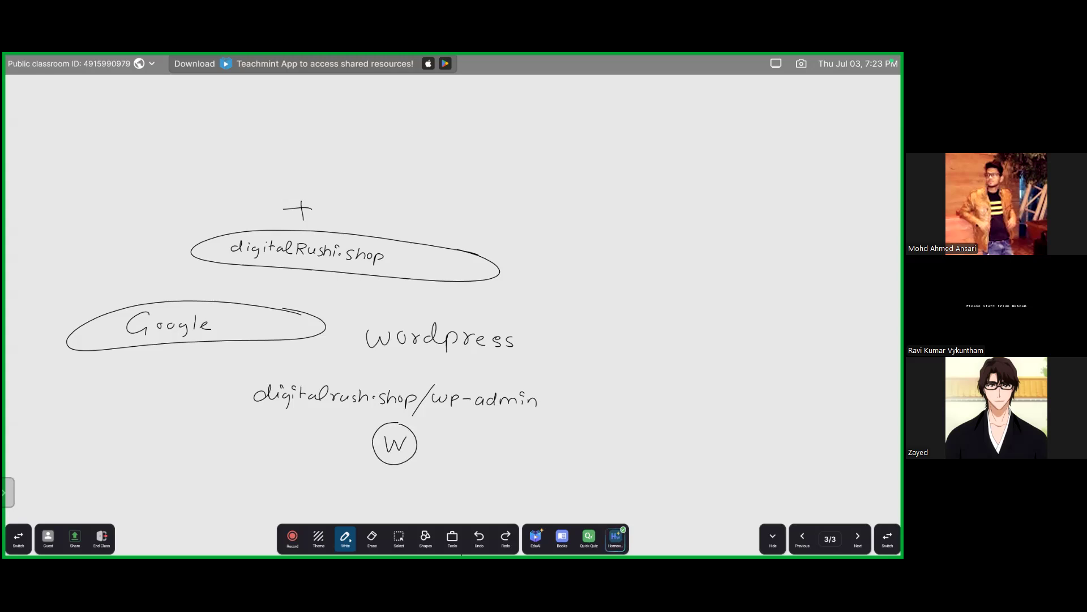
pyautogui.moveTo(445, 468)
pyautogui.mouseDown()
pyautogui.moveTo(348, 467)
pyautogui.moveTo(384, 481)
pyautogui.moveTo(446, 470)
pyautogui.moveTo(446, 489)
pyautogui.moveTo(309, 490)
pyautogui.moveTo(429, 503)
pyautogui.moveTo(445, 490)
pyautogui.mouseUp()
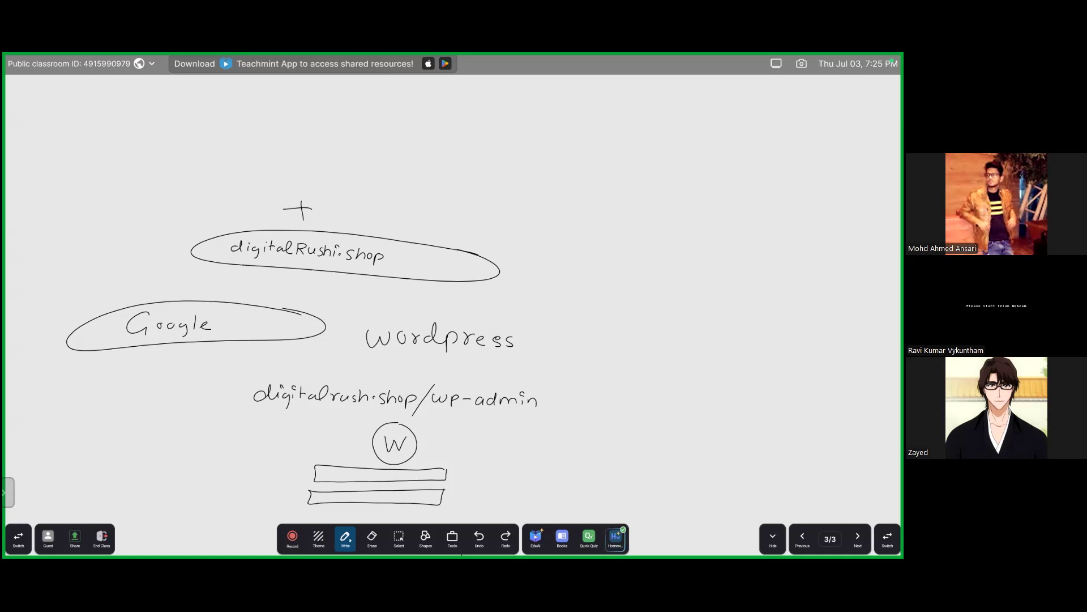
# - Return to the Zoom meeting and show the 'Dashboard | Hostinger' tab for renton.co.in
pyautogui.click(500, 537)
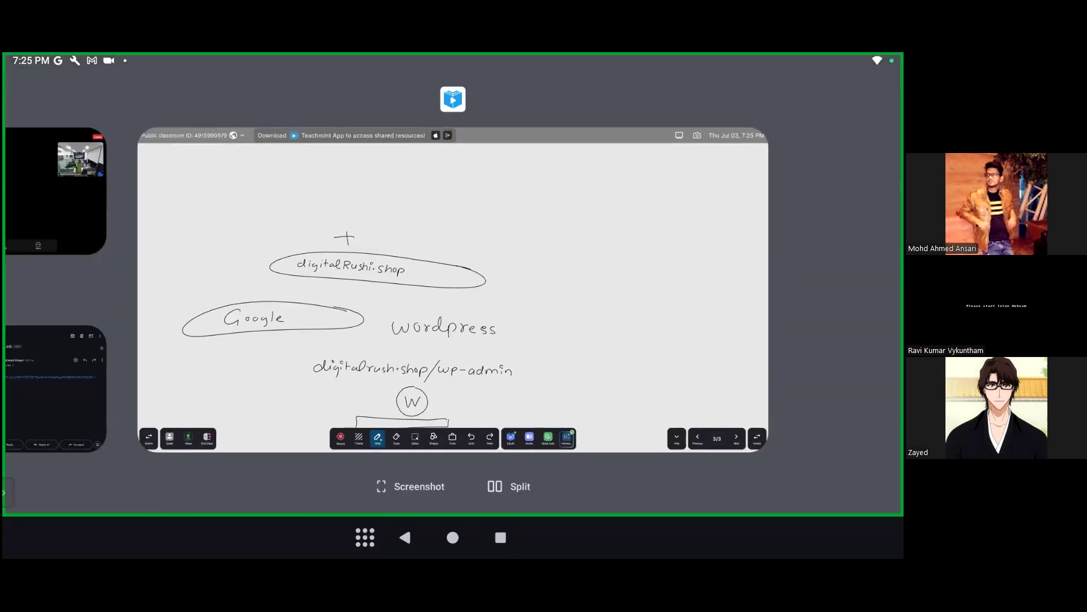
pyautogui.moveTo(340, 283); pyautogui.dragTo(534, 284)
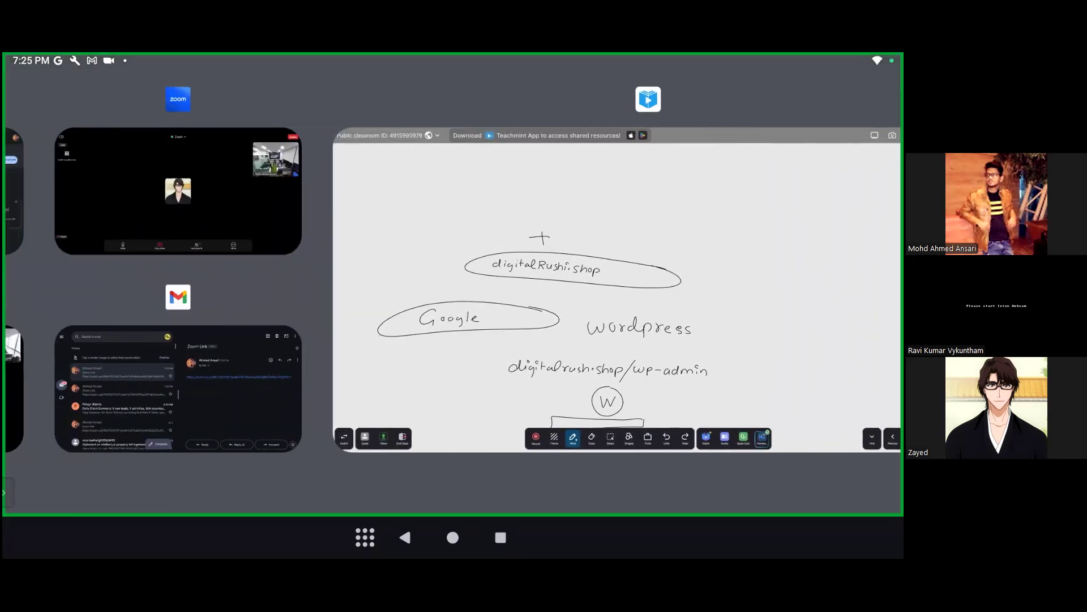
pyautogui.click(177, 189)
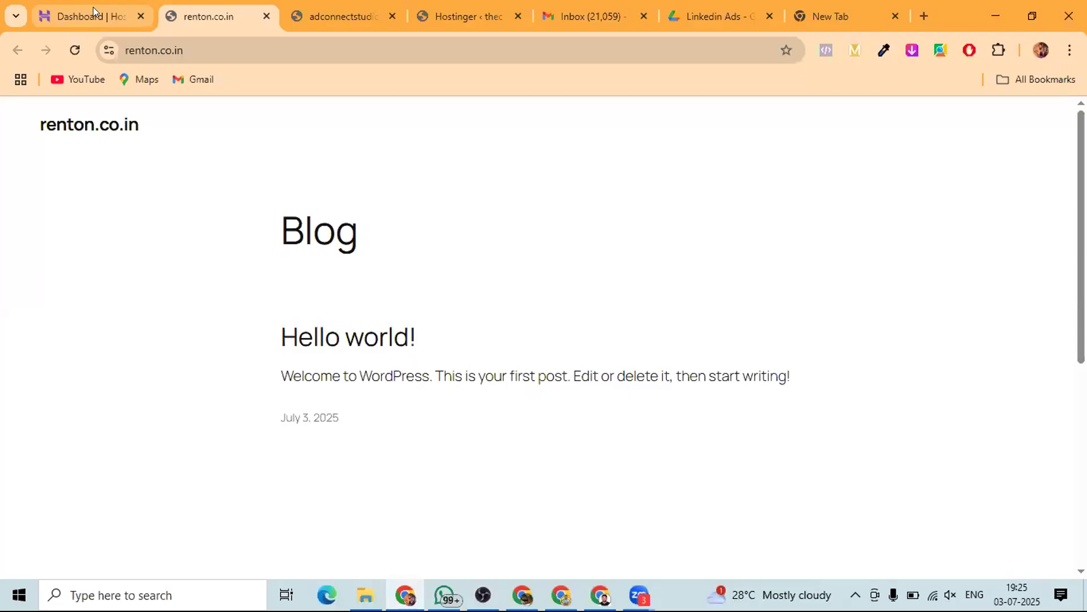
pyautogui.click(93, 16)
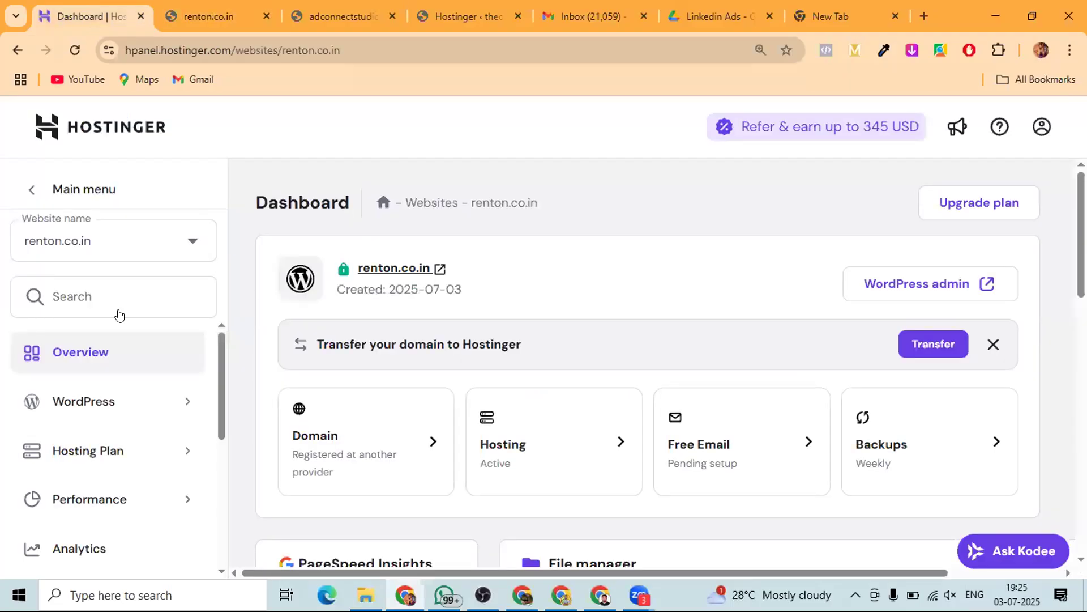
# - Scroll the hPanel dashboard down to renton.co.in's website details
pyautogui.scroll(-8, 99, 380)
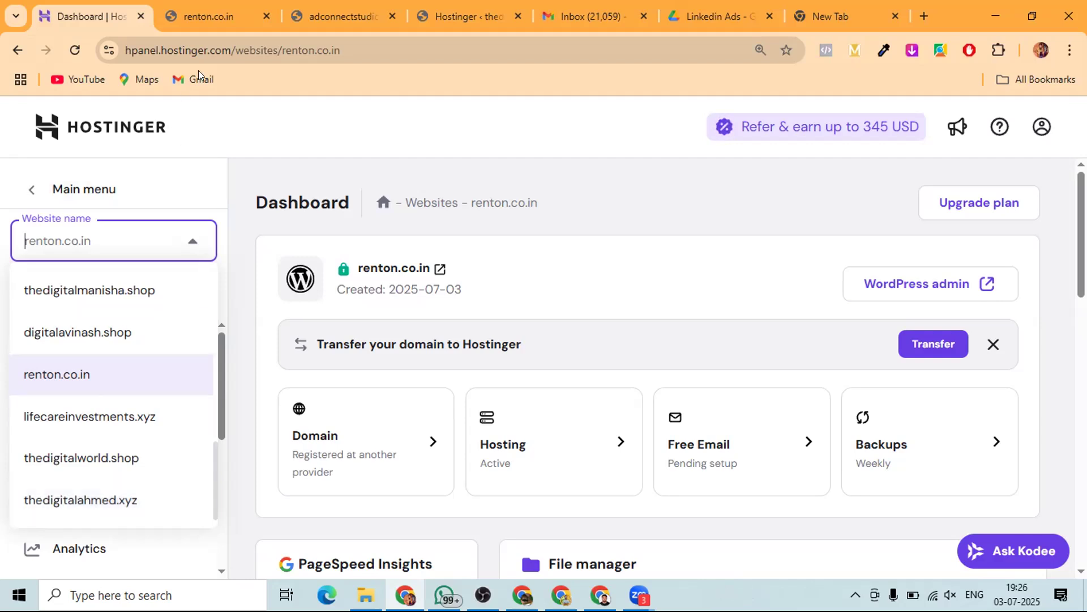
# - Switch to the renton.co.in tab showing the live Blog page with 'Hello world!'
pyautogui.click(222, 13)
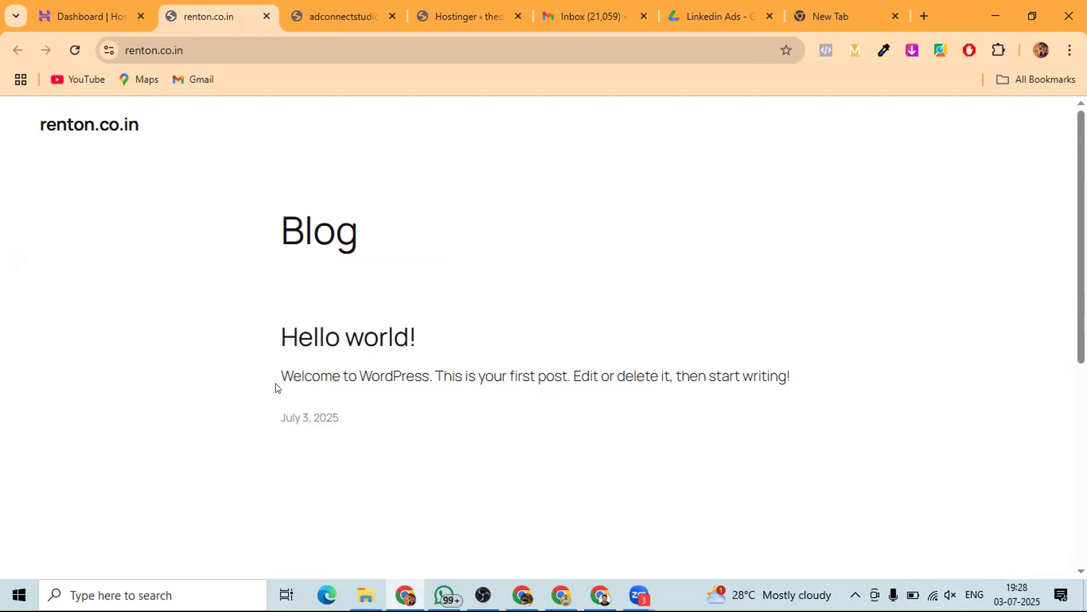
pyautogui.click(203, 47)
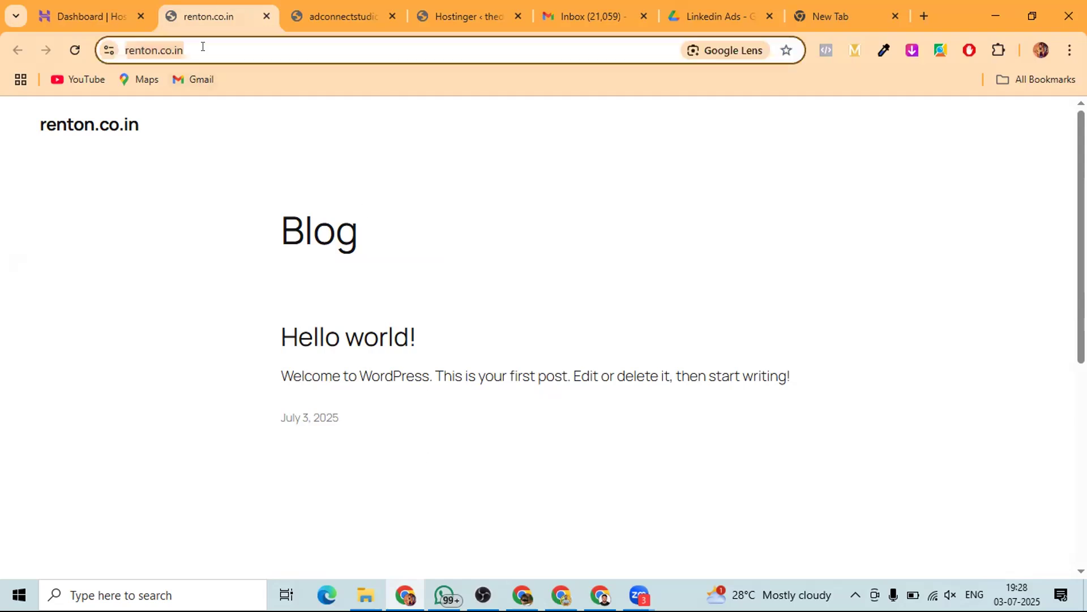
pyautogui.click(203, 47)
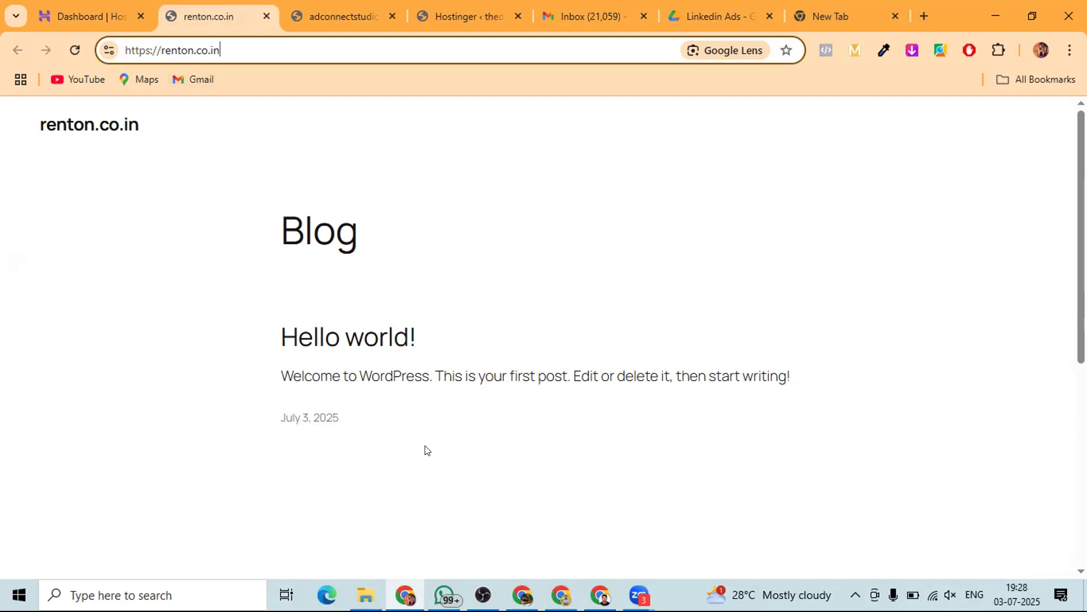
pyautogui.click(130, 260)
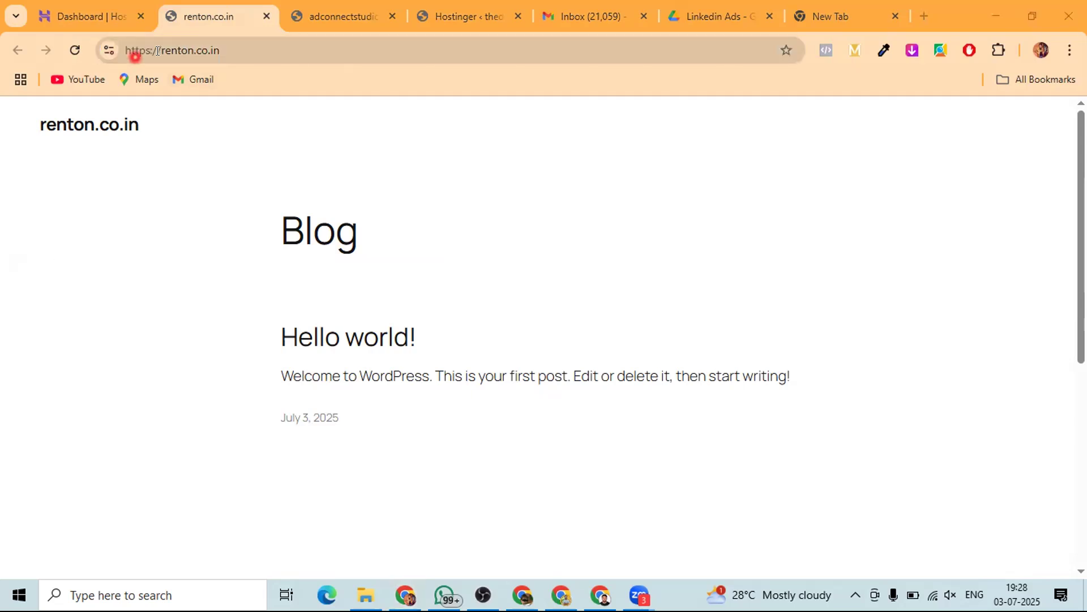
pyautogui.click(228, 50)
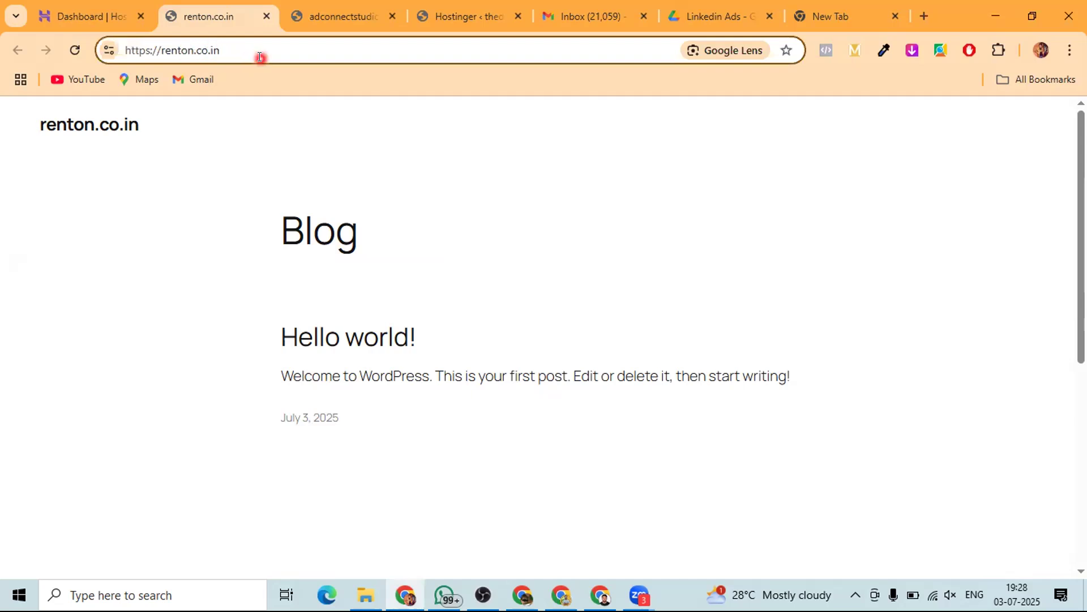
pyautogui.write('/')
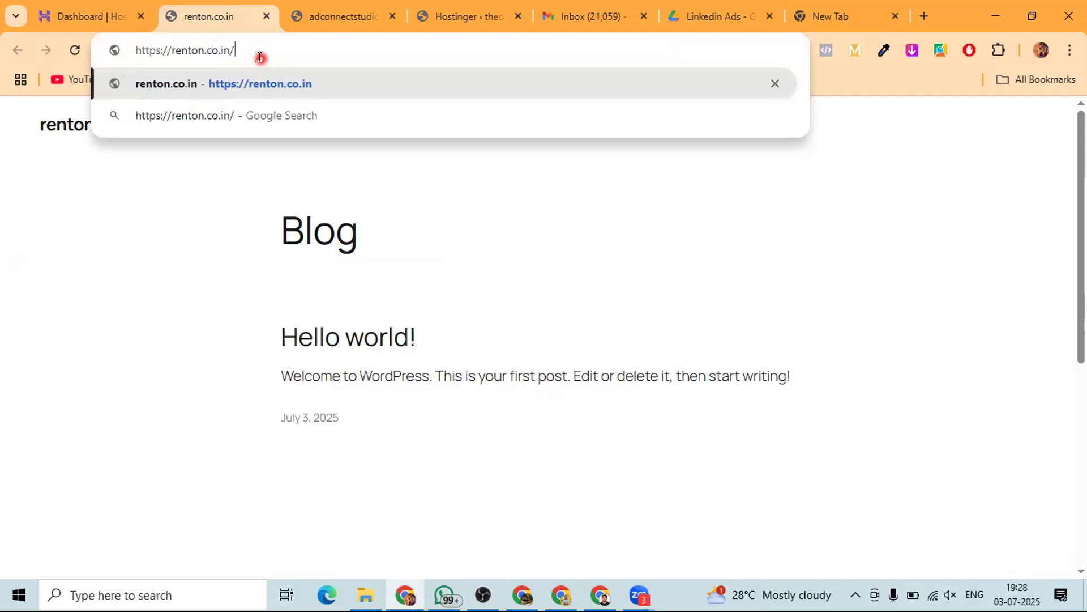
pyautogui.write('wp')
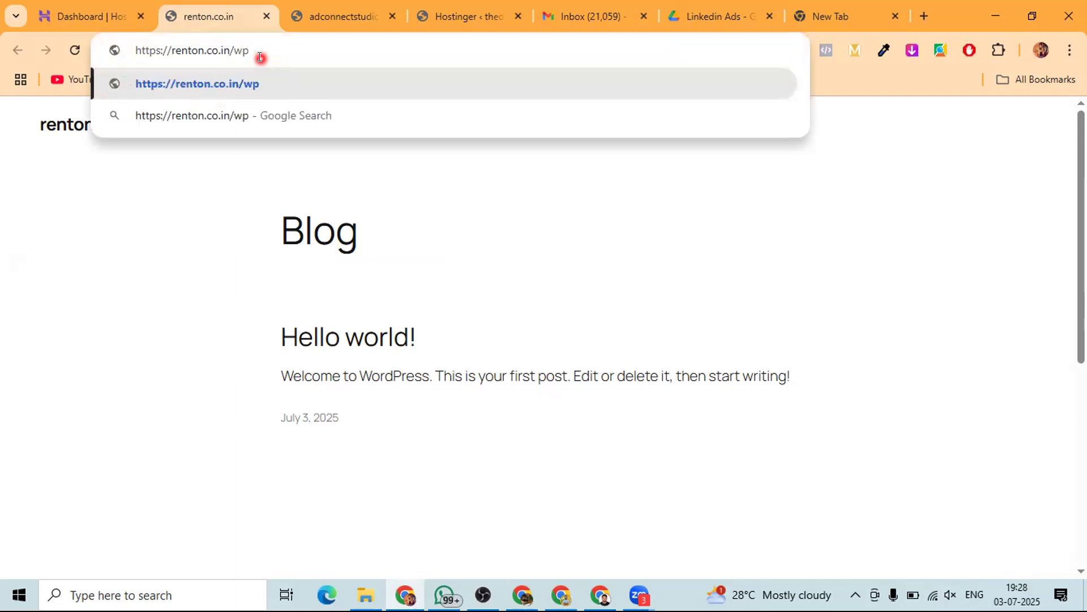
pyautogui.write('-')
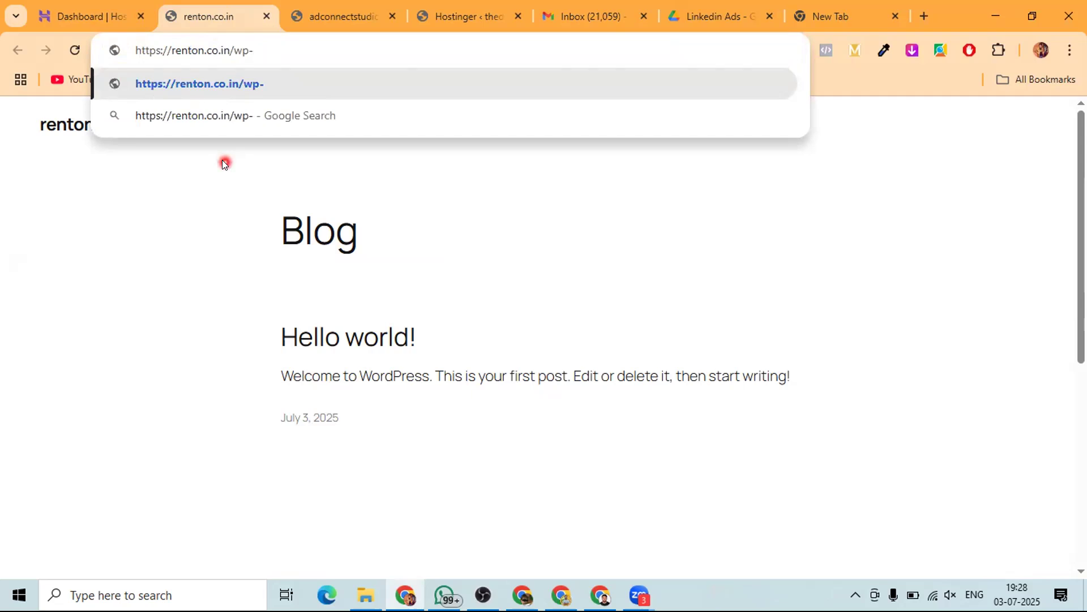
pyautogui.write('admin')
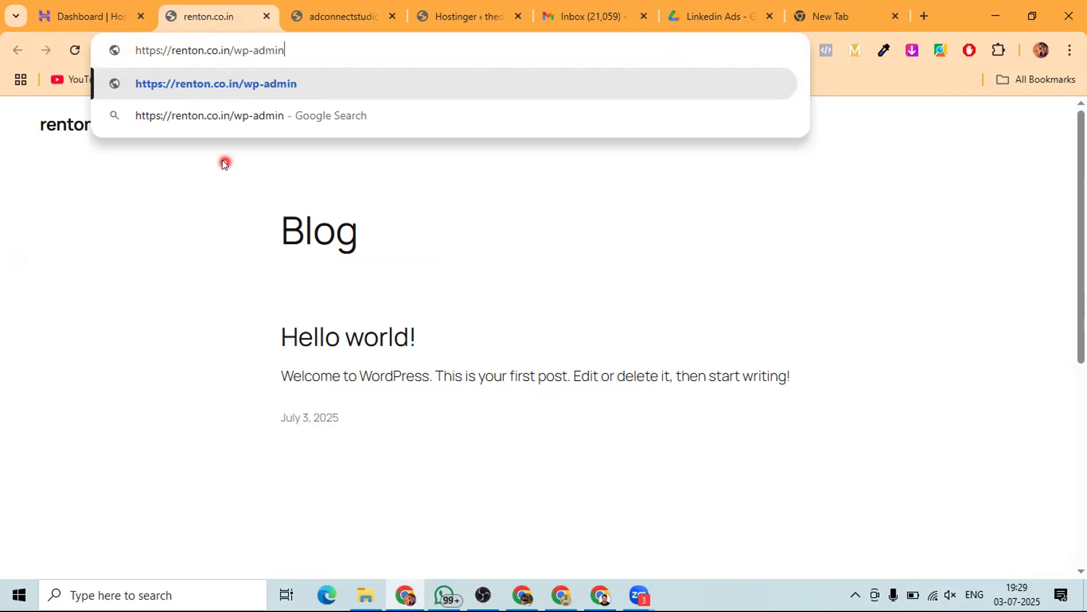
pyautogui.press('Return')
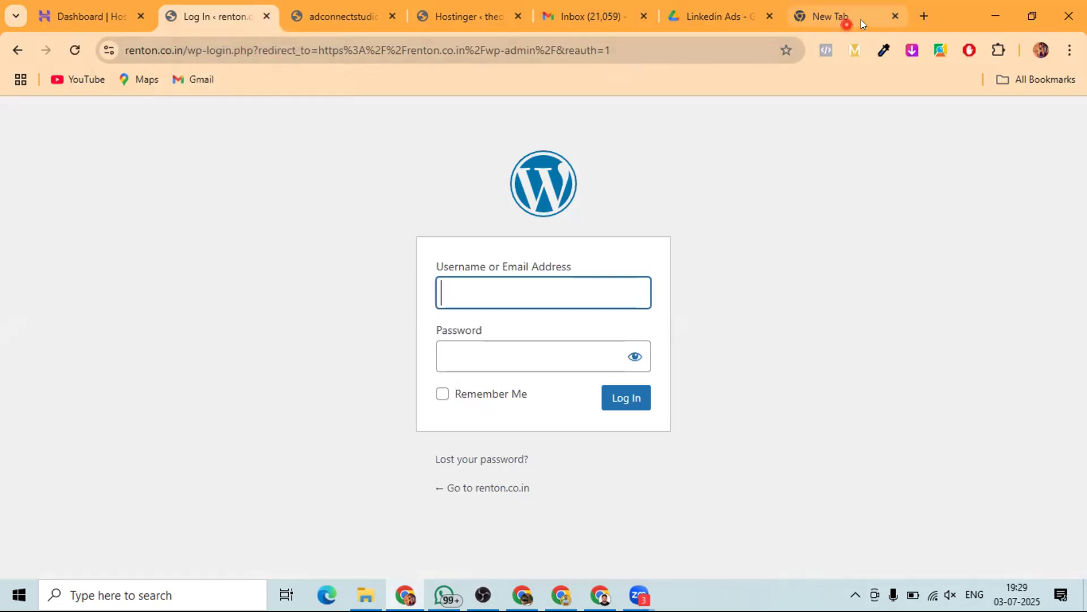
pyautogui.click(90, 14)
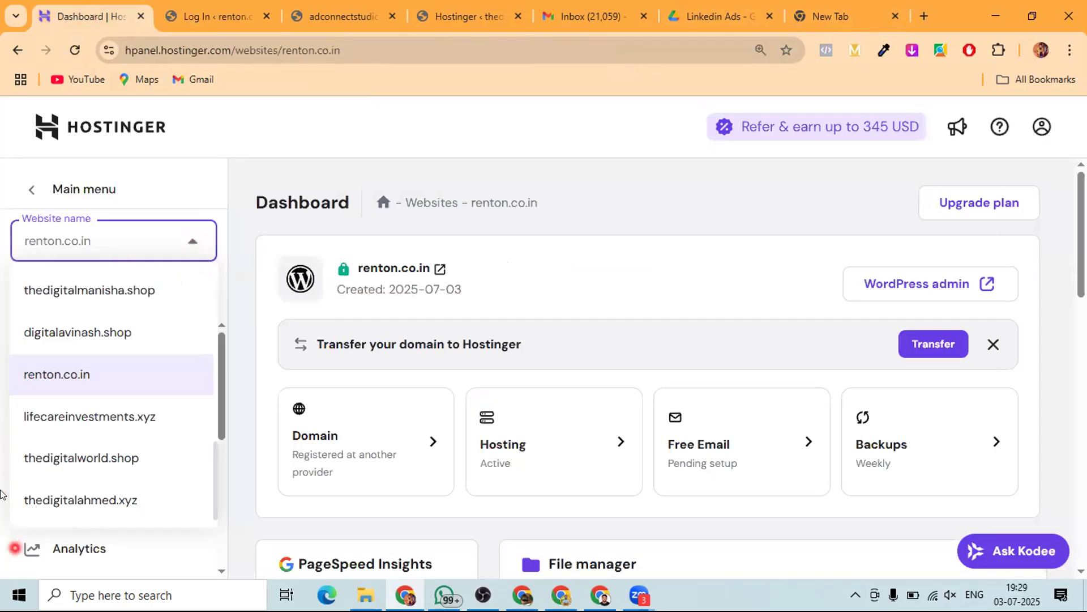
# - Check the renton.co.in login and homepage tabs, then open the site again in a new tab
pyautogui.scroll(5, 82, 320)
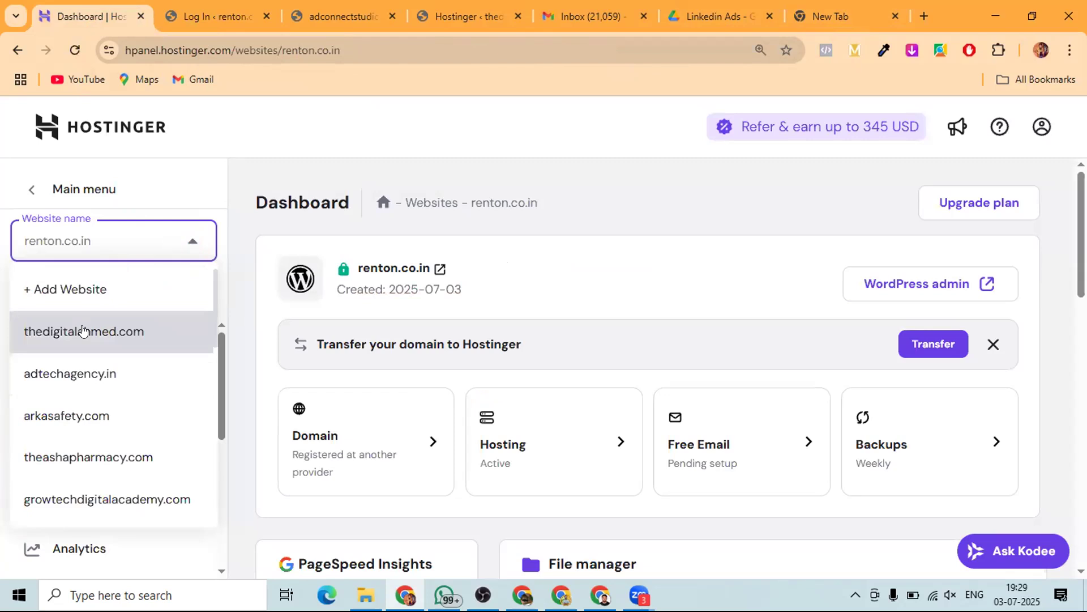
pyautogui.click(208, 19)
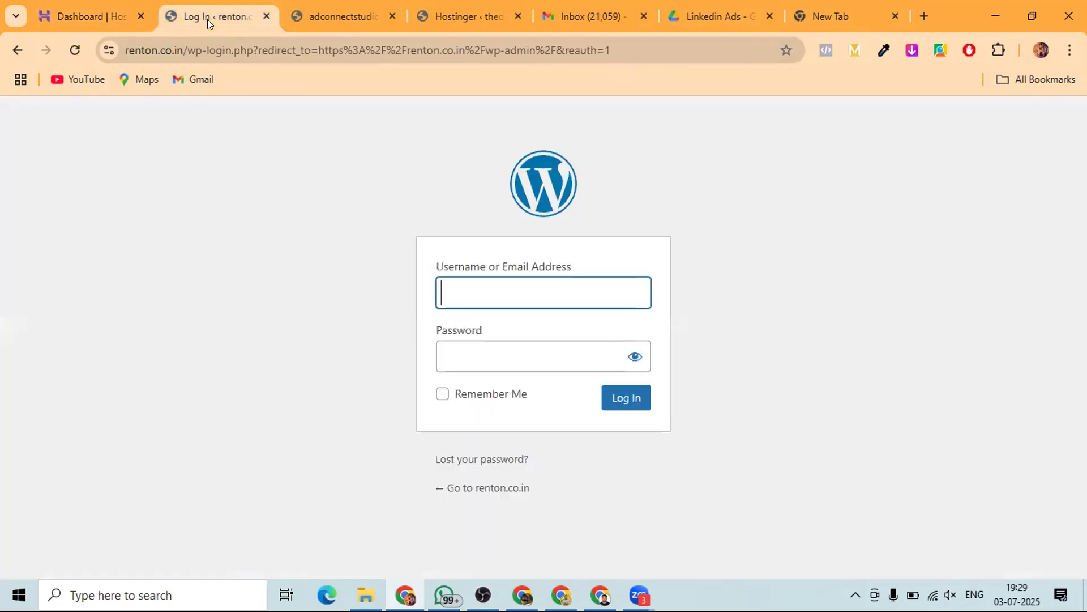
pyautogui.click(17, 51)
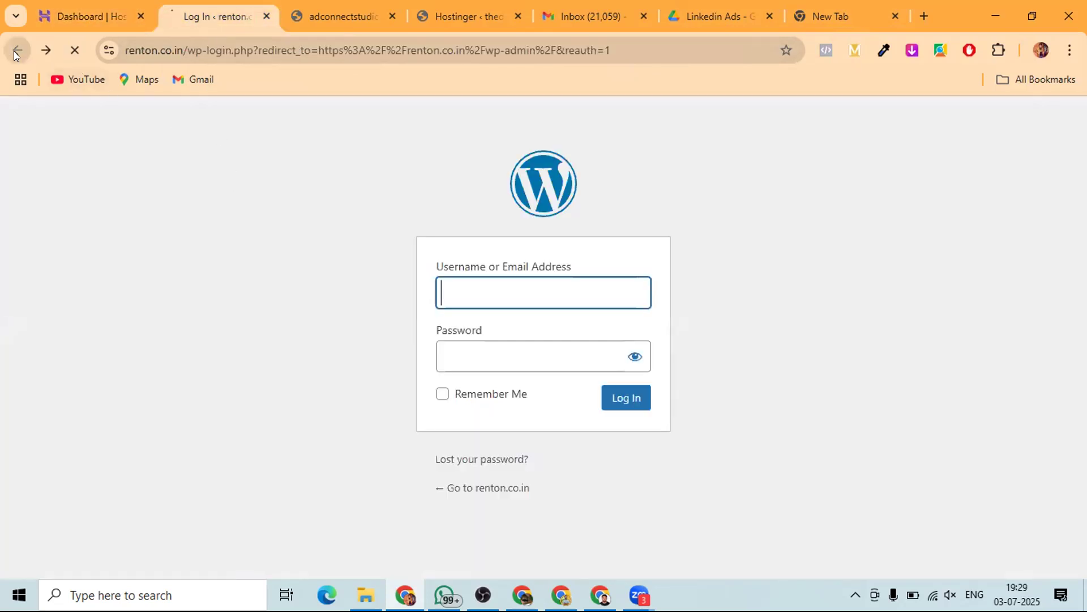
pyautogui.click(79, 8)
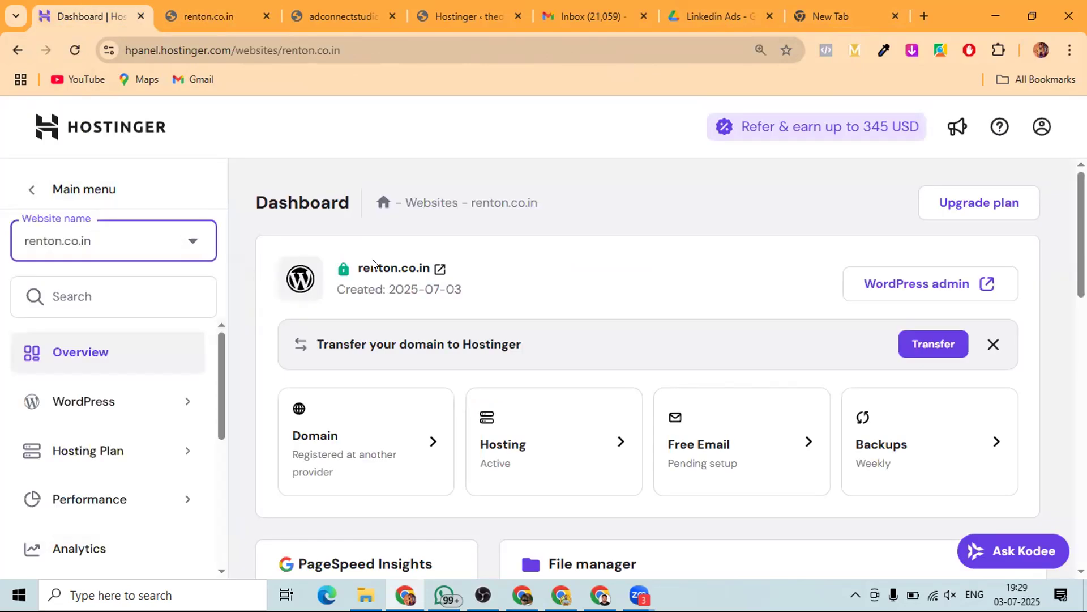
pyautogui.click(439, 270)
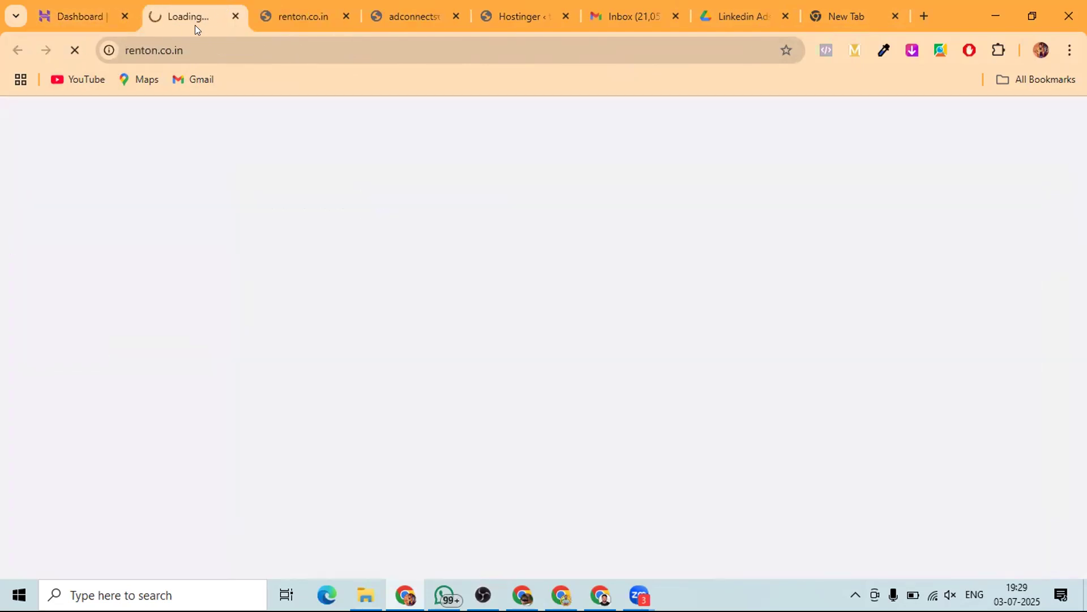
pyautogui.click(90, 17)
# - Close the duplicate renton.co.in tabs and launch WordPress admin from the hPanel dashboard
pyautogui.click(235, 16)
pyautogui.click(235, 16)
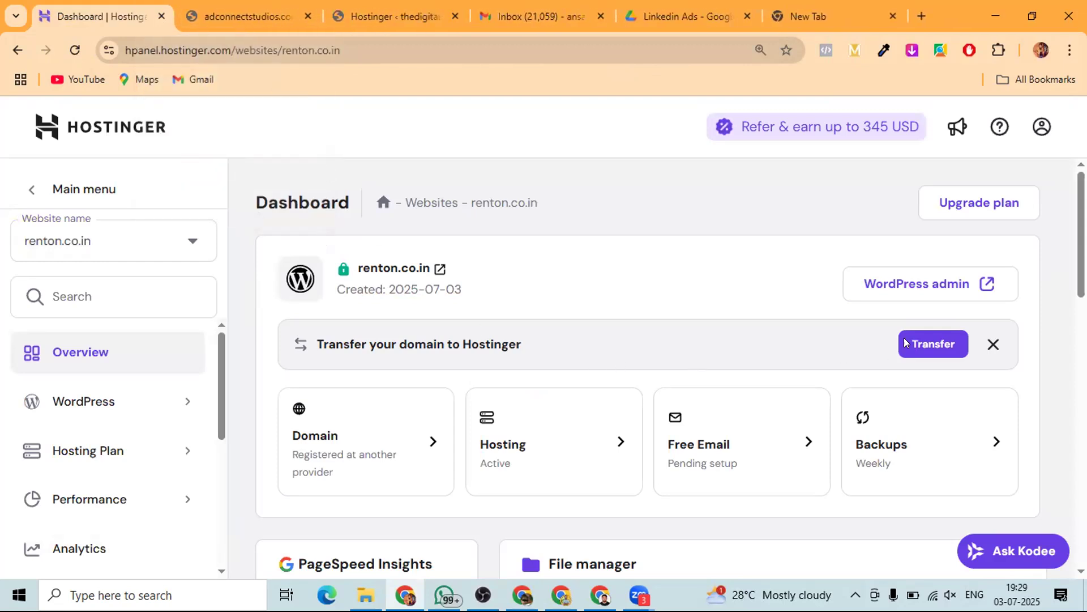
pyautogui.click(927, 278)
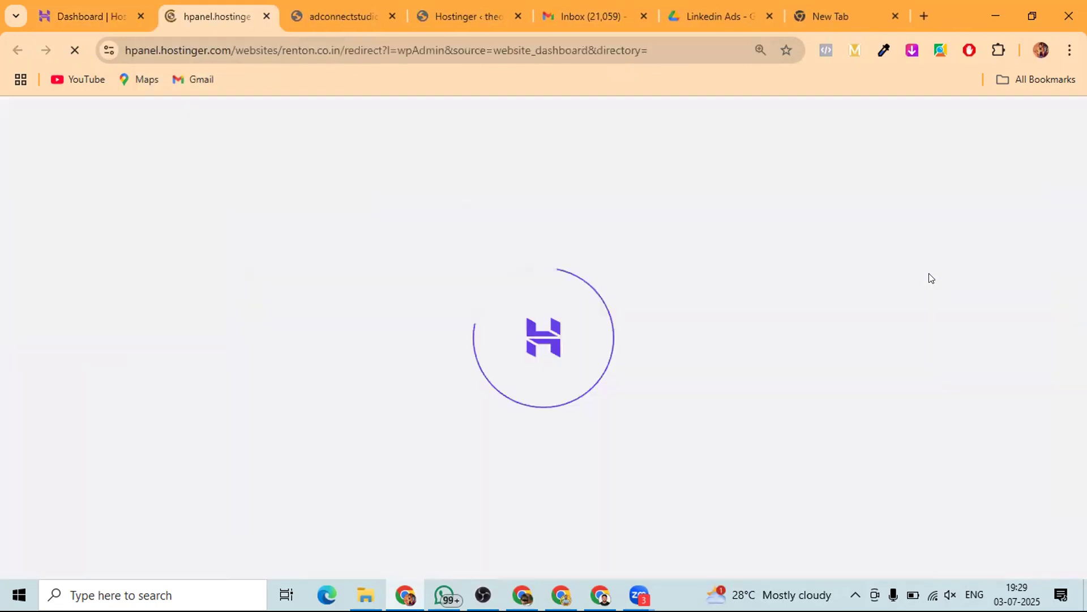
pyautogui.click(853, 14)
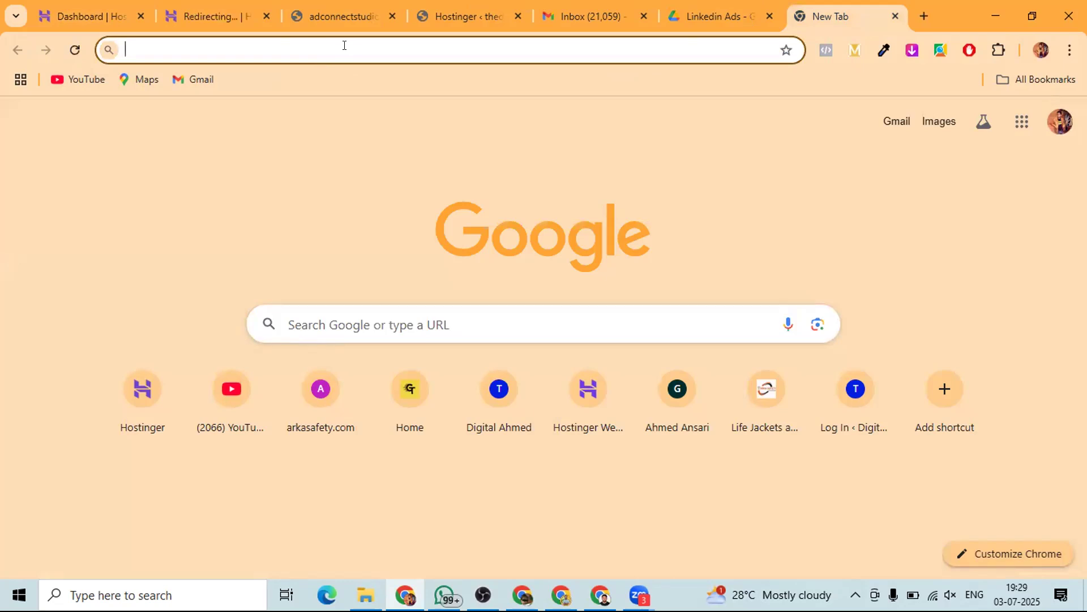
# - Enter thedigitalahmed.com/wp-admin in the address bar to load its prefilled WordPress login
pyautogui.write('thed')
pyautogui.write('git')
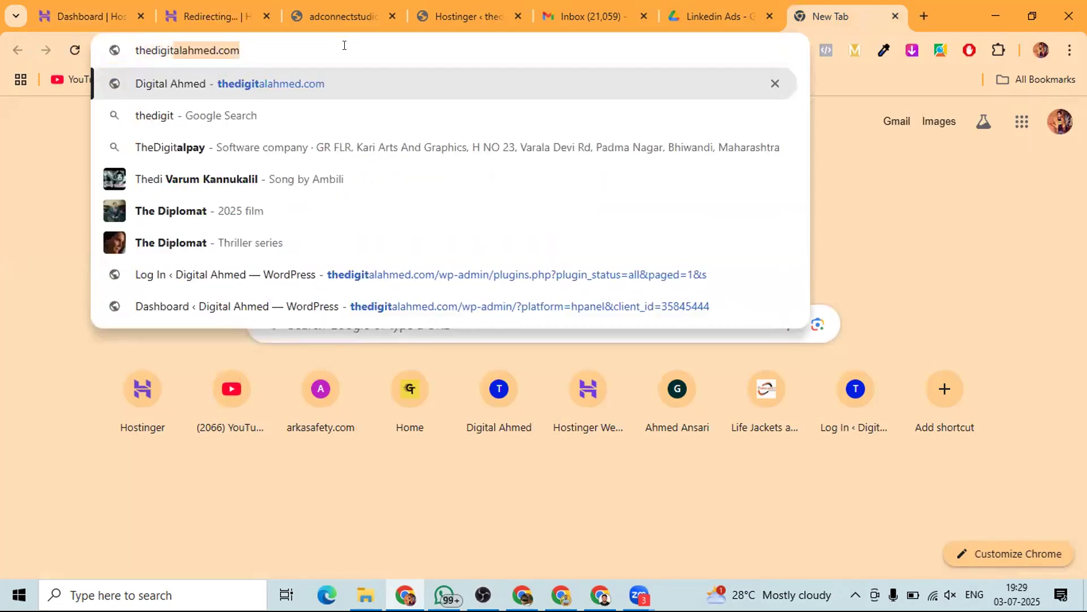
pyautogui.write('alahm')
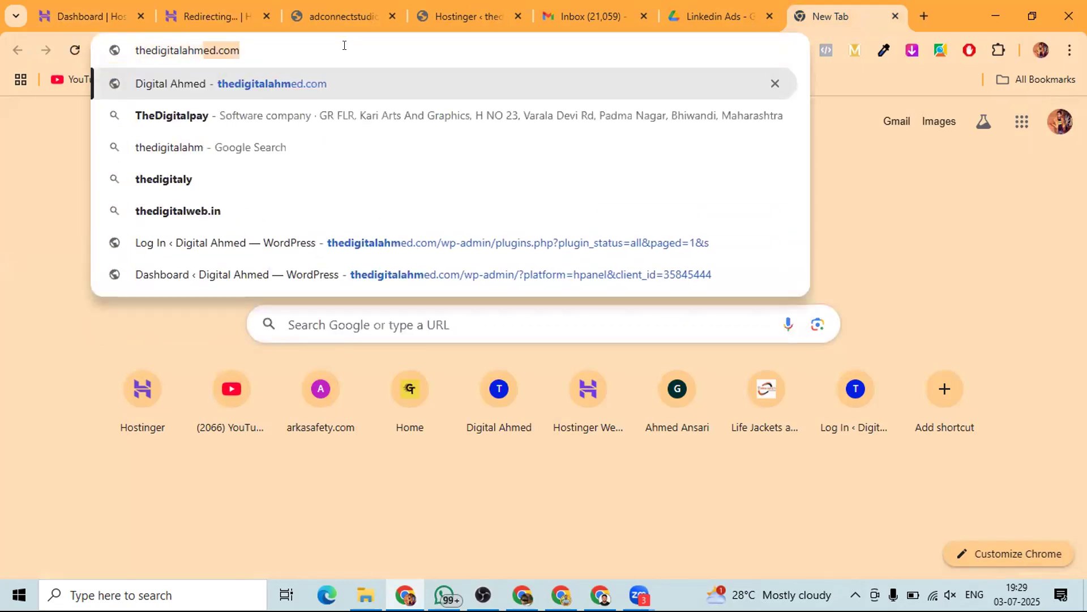
pyautogui.write('edcom')
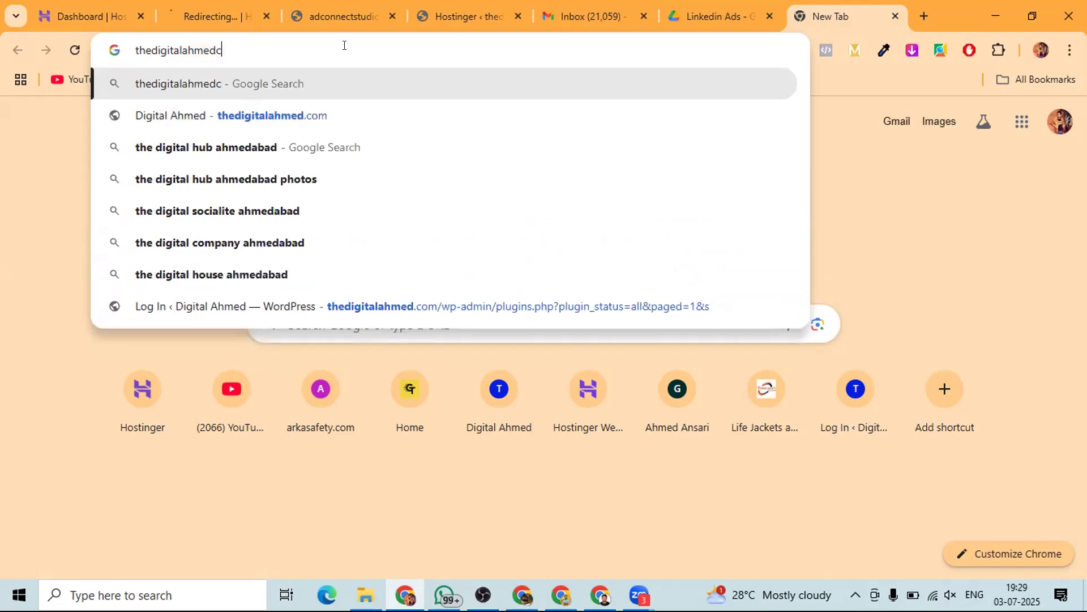
pyautogui.press('BackSpace')
pyautogui.press('BackSpace')
pyautogui.press('BackSpace')
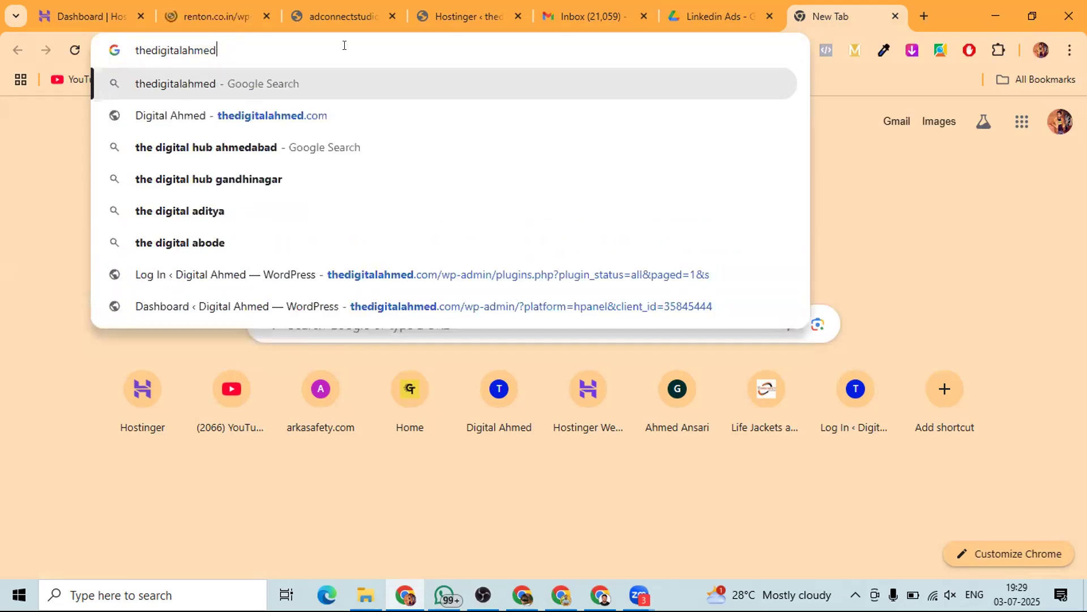
pyautogui.write('.com')
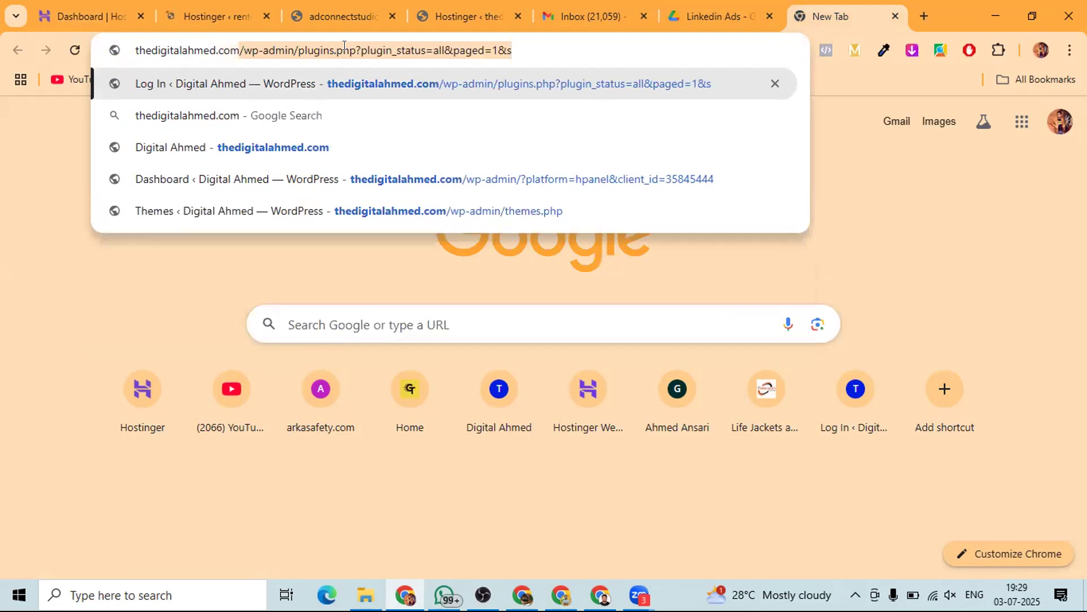
pyautogui.write('/')
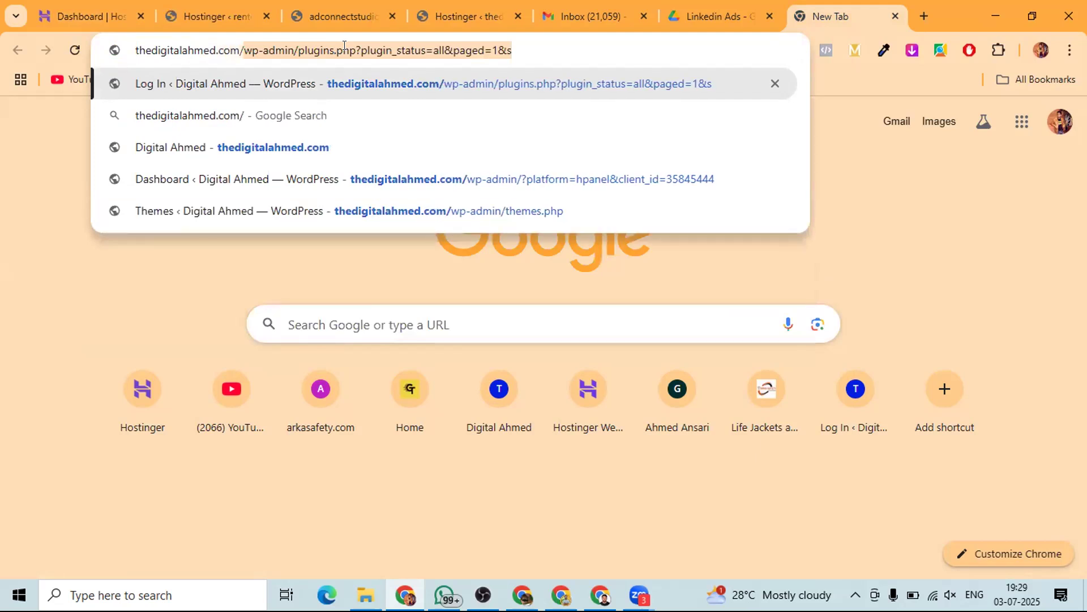
pyautogui.write('wp-admin')
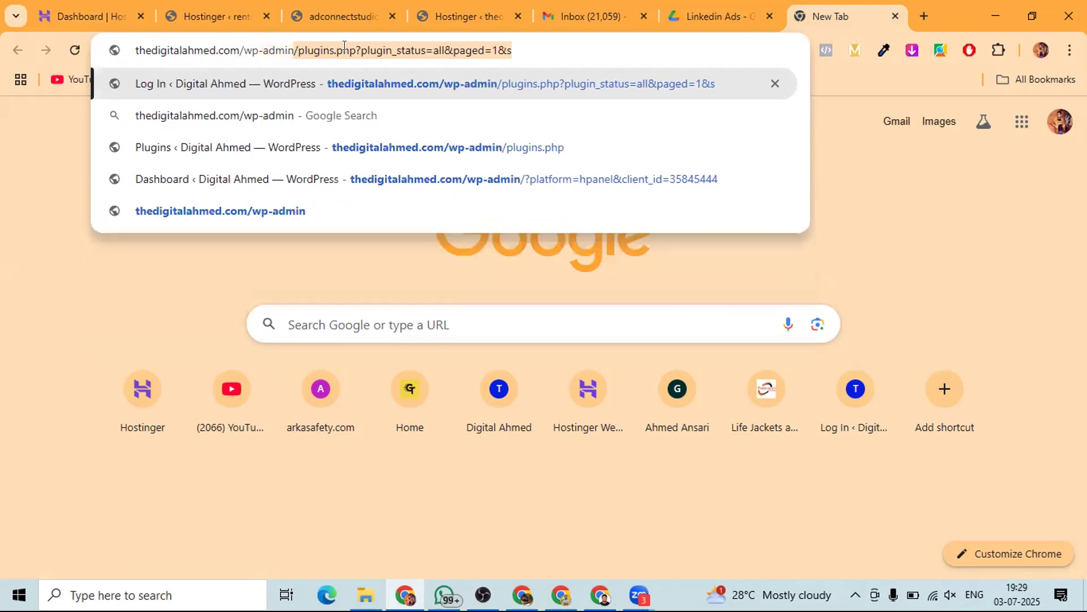
pyautogui.write('/plugins.')
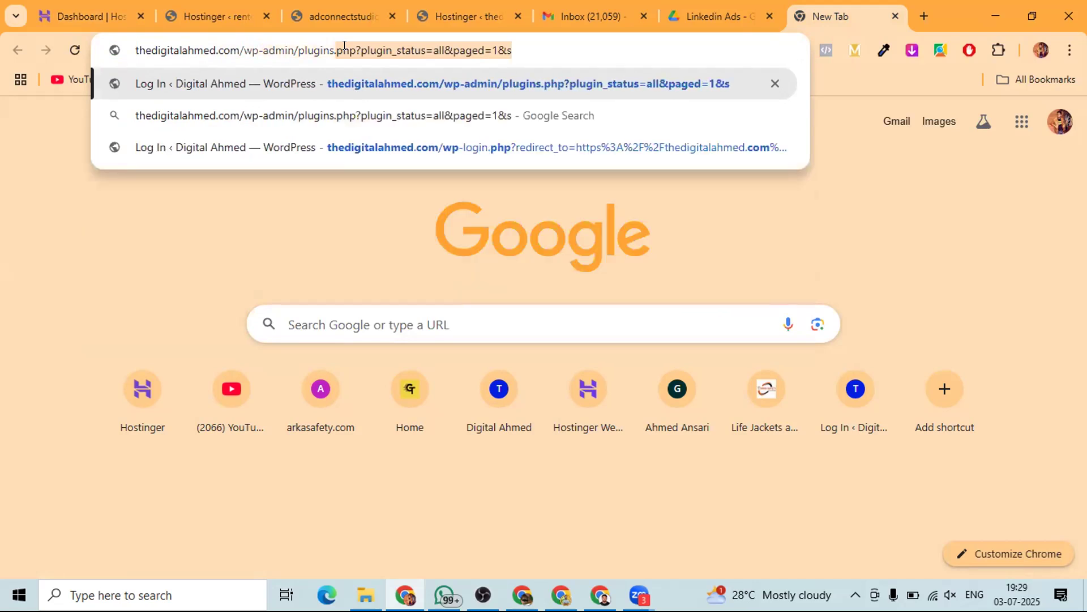
pyautogui.press('BackSpace')
pyautogui.press('BackSpace')
pyautogui.press('BackSpace')
pyautogui.press('BackSpace')
pyautogui.press('BackSpace')
pyautogui.press('BackSpace')
pyautogui.press('BackSpace')
pyautogui.press('BackSpace')
pyautogui.press('BackSpace')
pyautogui.press('BackSpace')
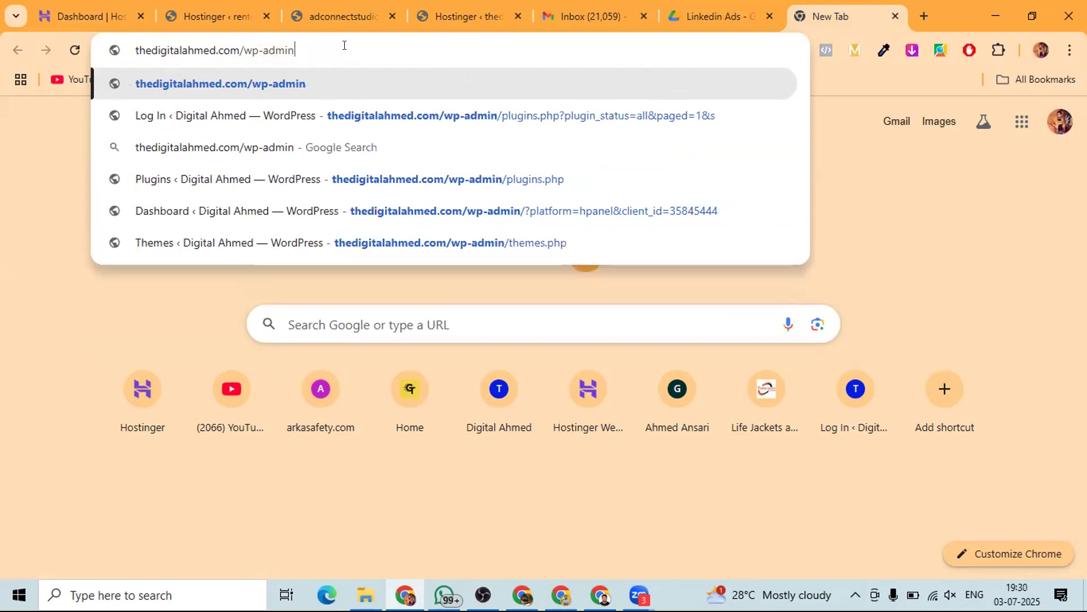
pyautogui.press('Return')
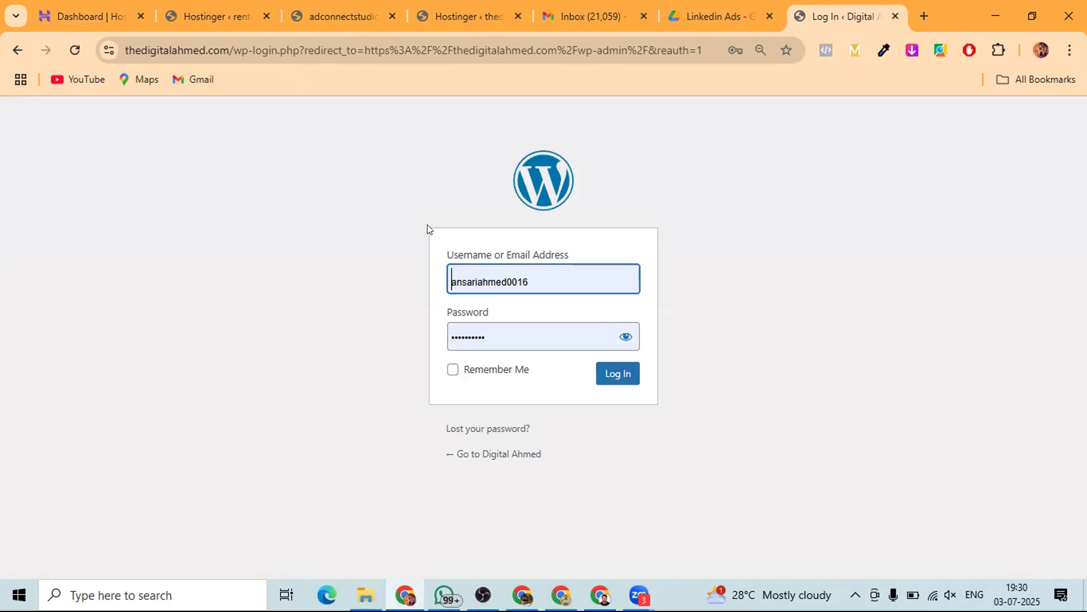
# - Switch to the renton.co.in admin tab showing Hostinger's Onboarding page at 1/3 setup
pyautogui.click(211, 17)
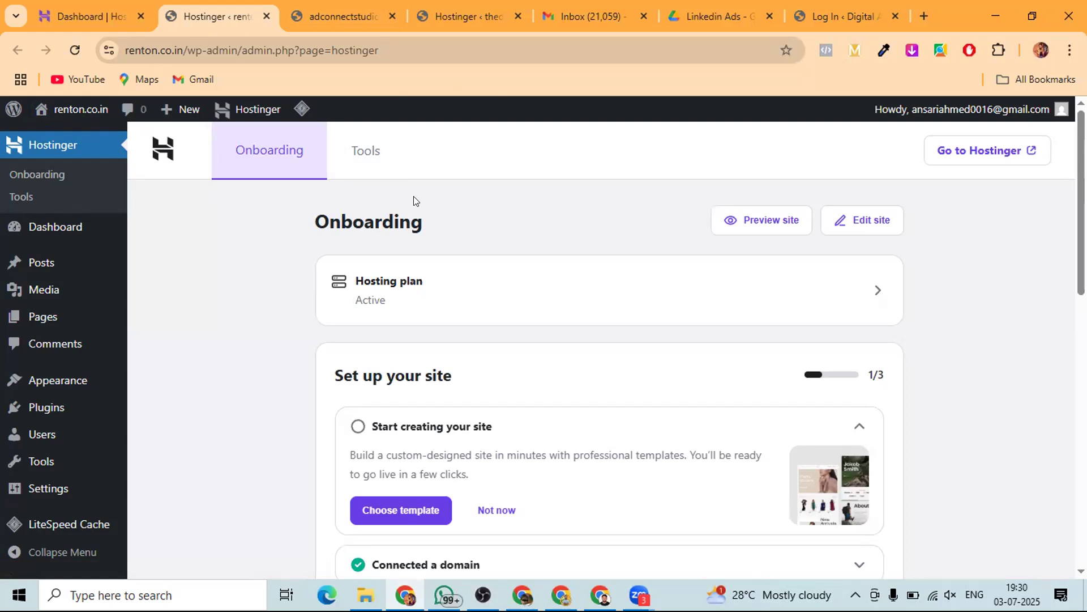
# - Open the renton.co.in admin-bar link in a new tab to view the Blog front page
pyautogui.rightClick(77, 108)
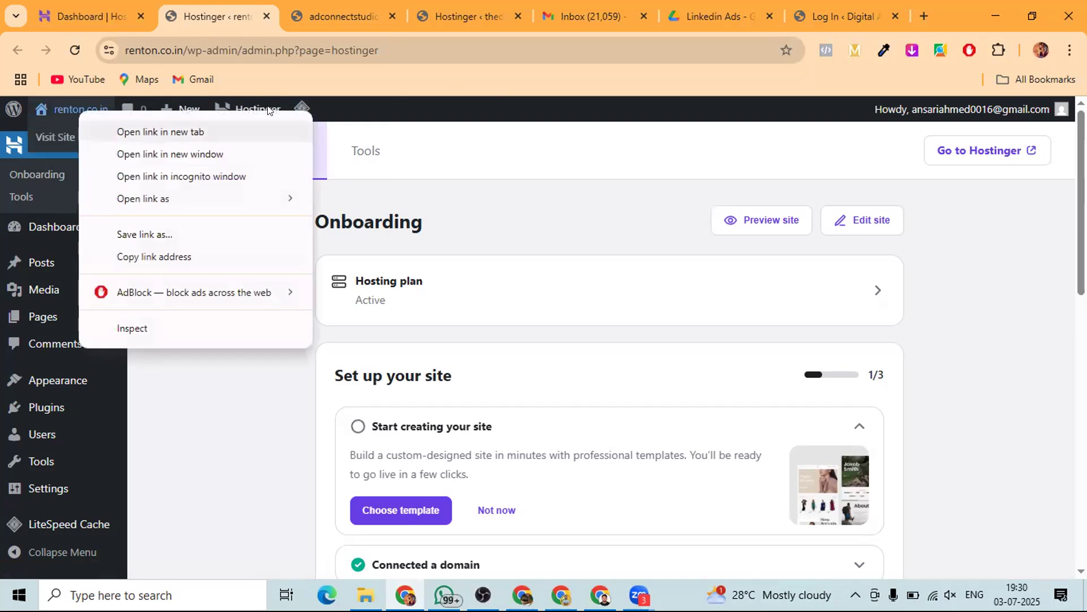
pyautogui.click(395, 80)
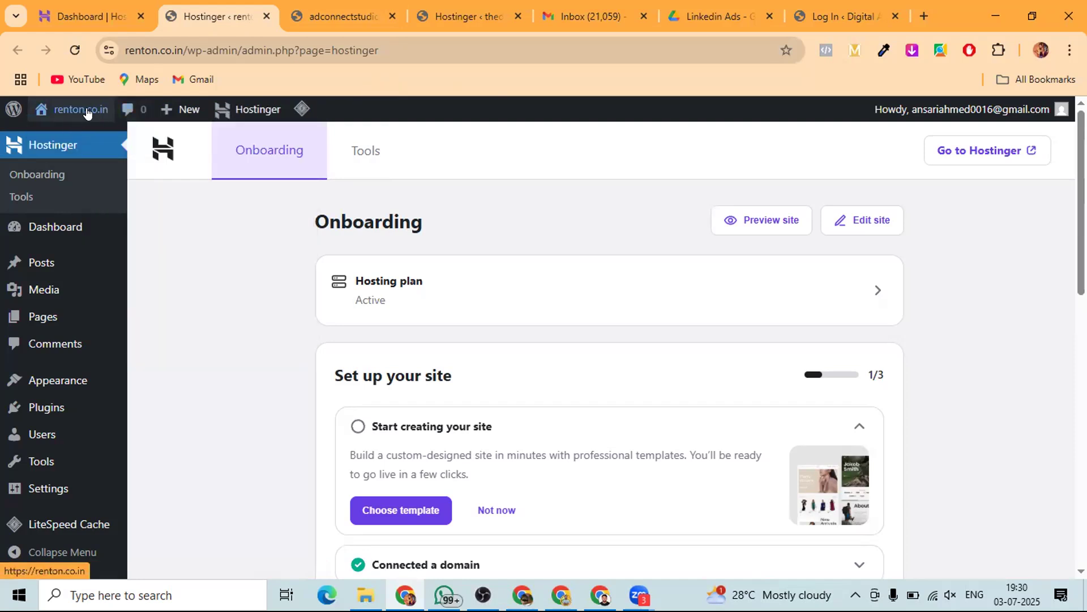
pyautogui.rightClick(70, 112)
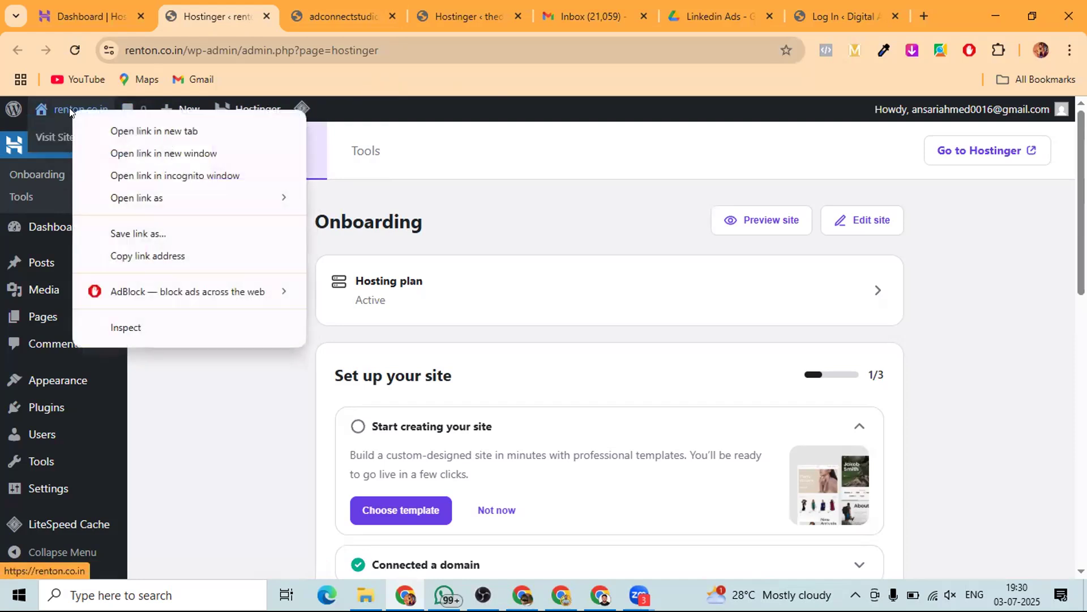
pyautogui.click(149, 128)
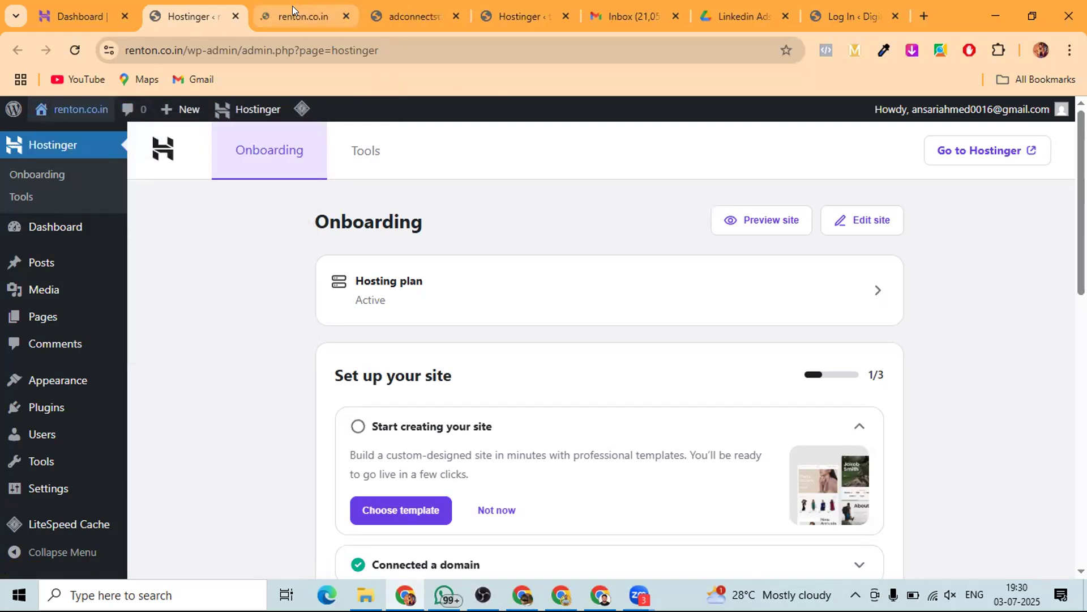
pyautogui.click(293, 6)
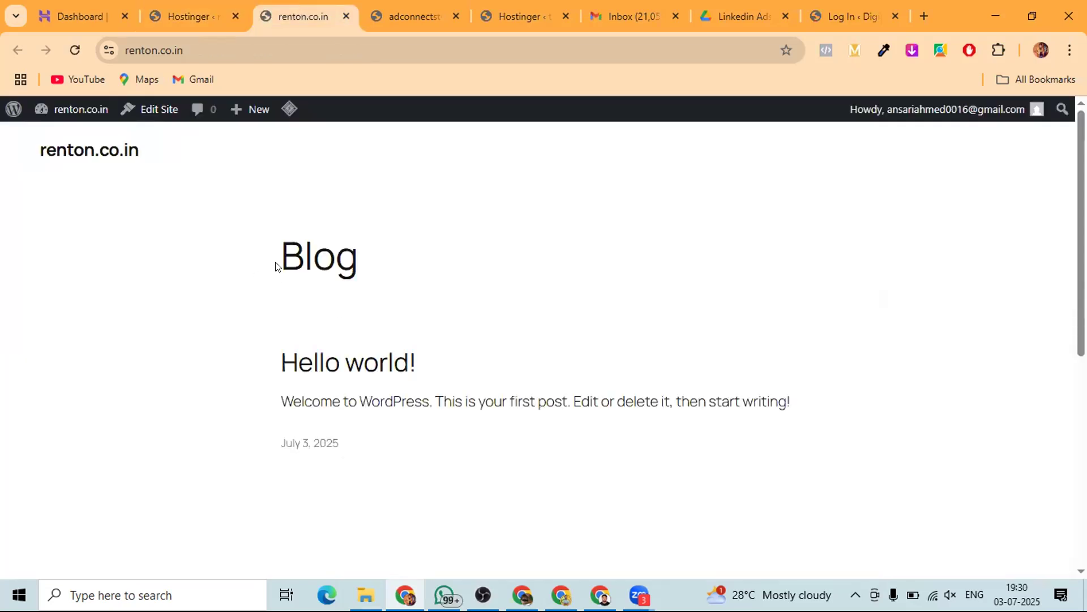
# - Compare the Blog front page with the admin Onboarding page, ending back on Onboarding
pyautogui.click(198, 17)
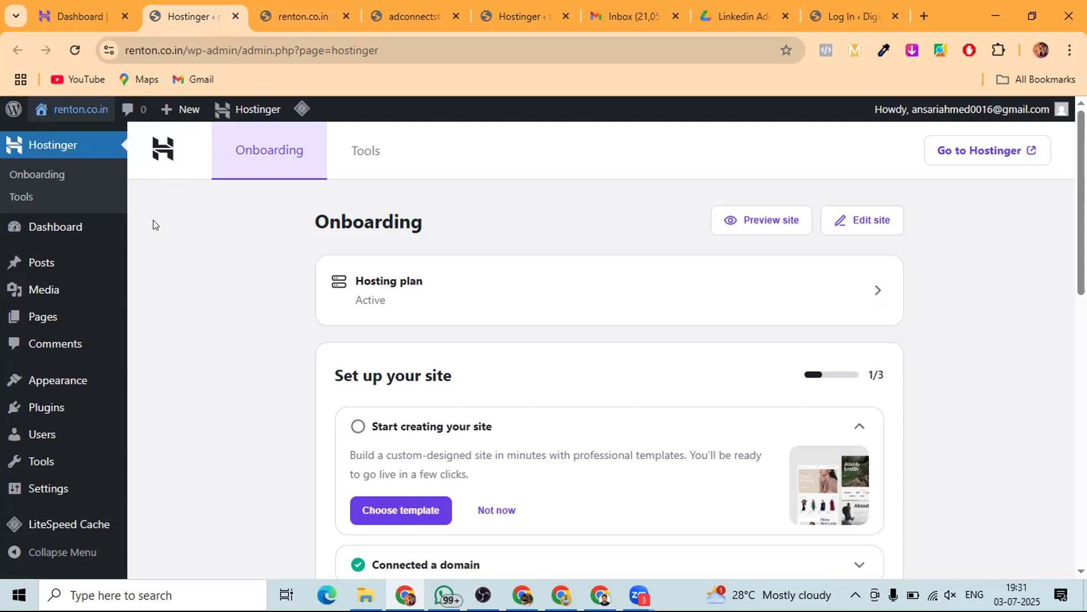
pyautogui.click(297, 7)
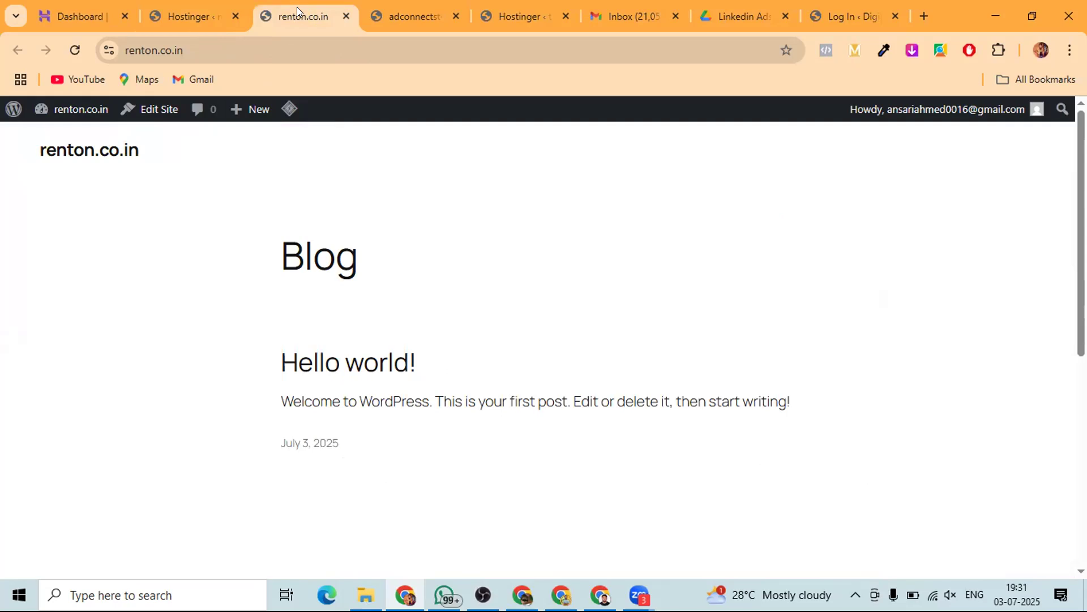
pyautogui.click(193, 7)
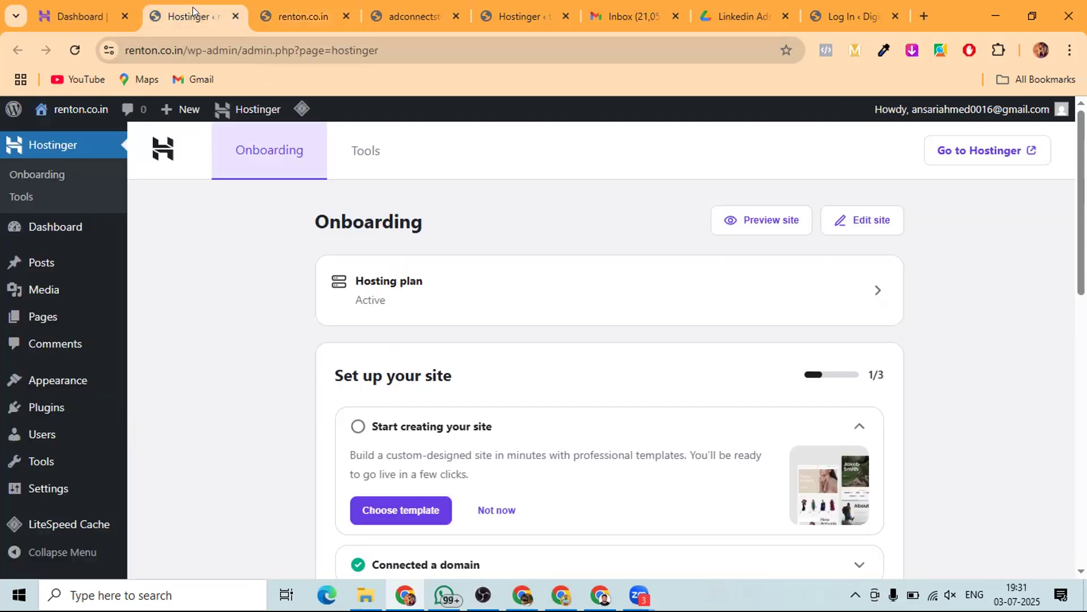
pyautogui.scroll(-1, 39, 374)
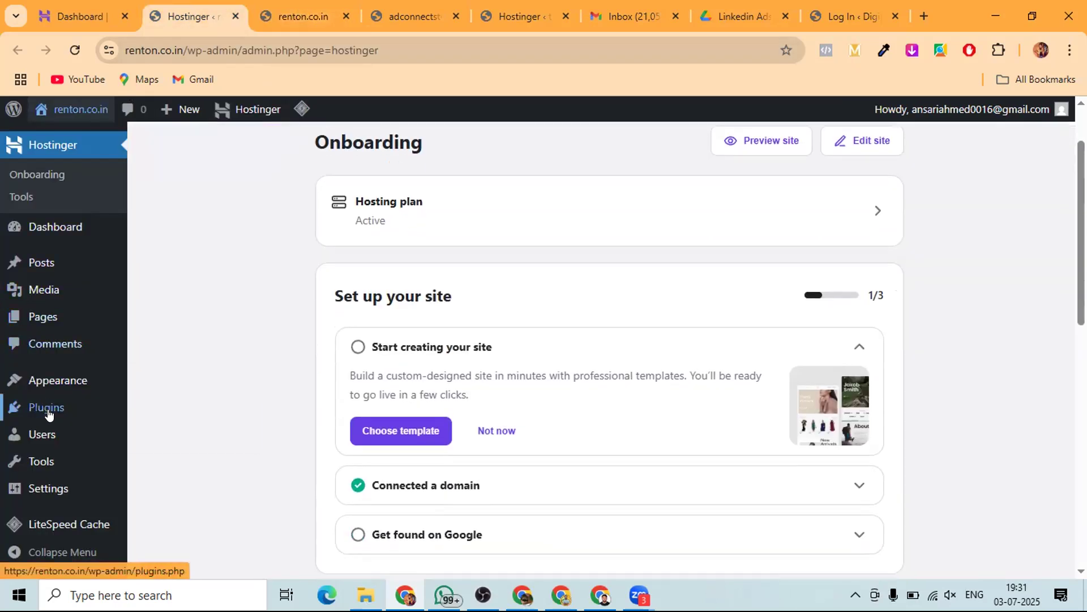
# - Search the plugin directory for 'starter' and install Starter Templates – AI-Powered Templates
pyautogui.moveTo(52, 413)
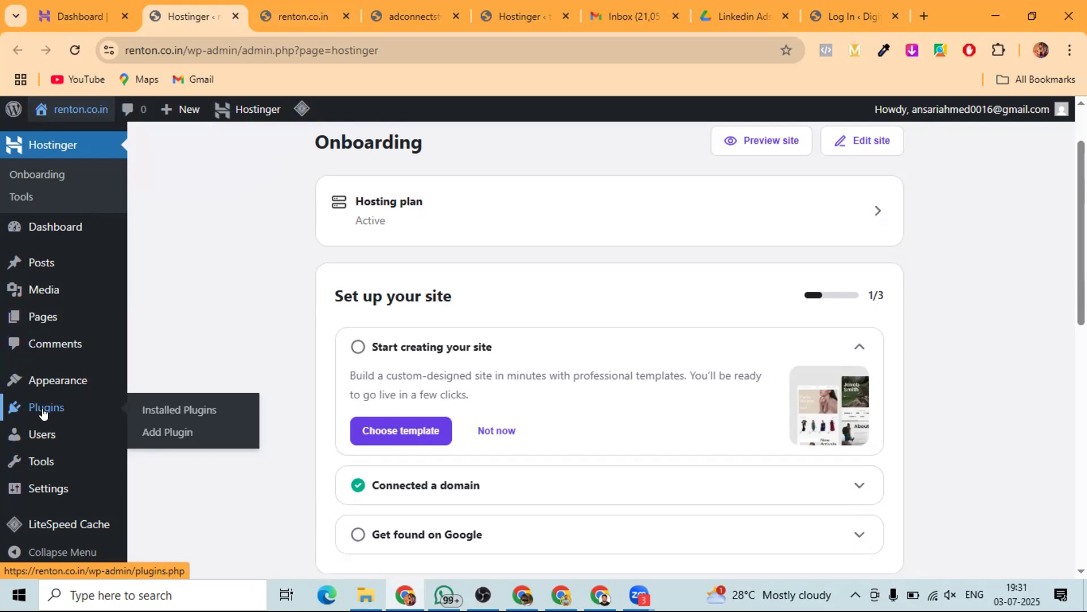
pyautogui.click(155, 431)
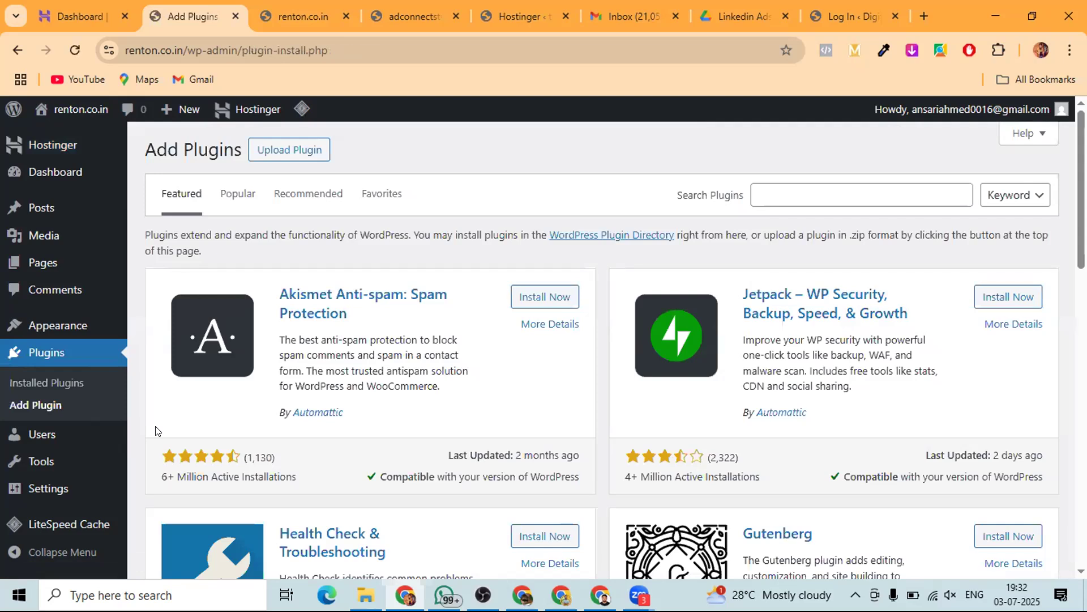
pyautogui.click(809, 191)
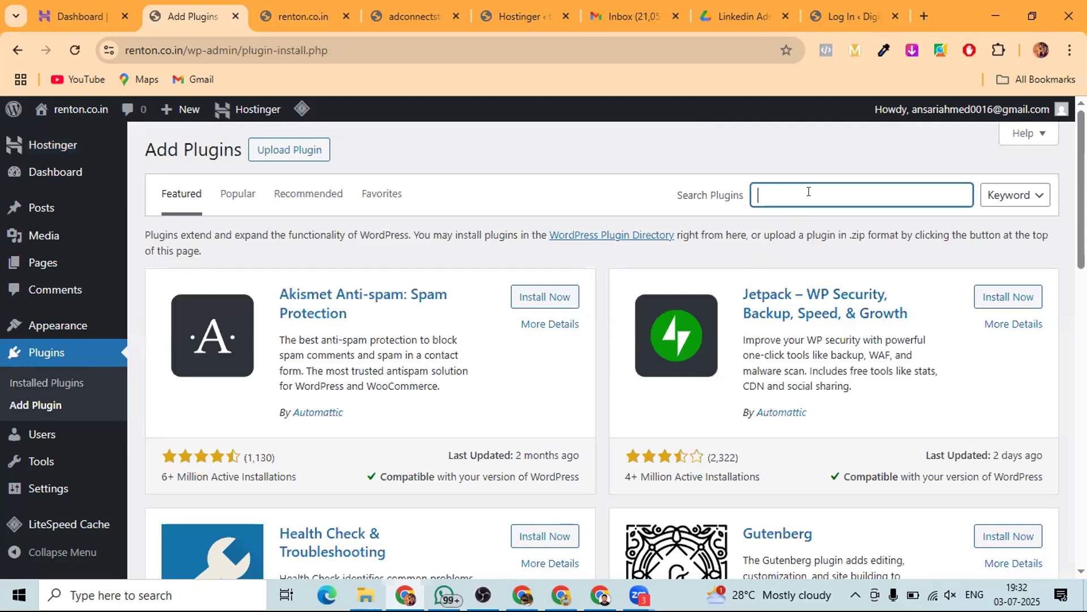
pyautogui.write('starte')
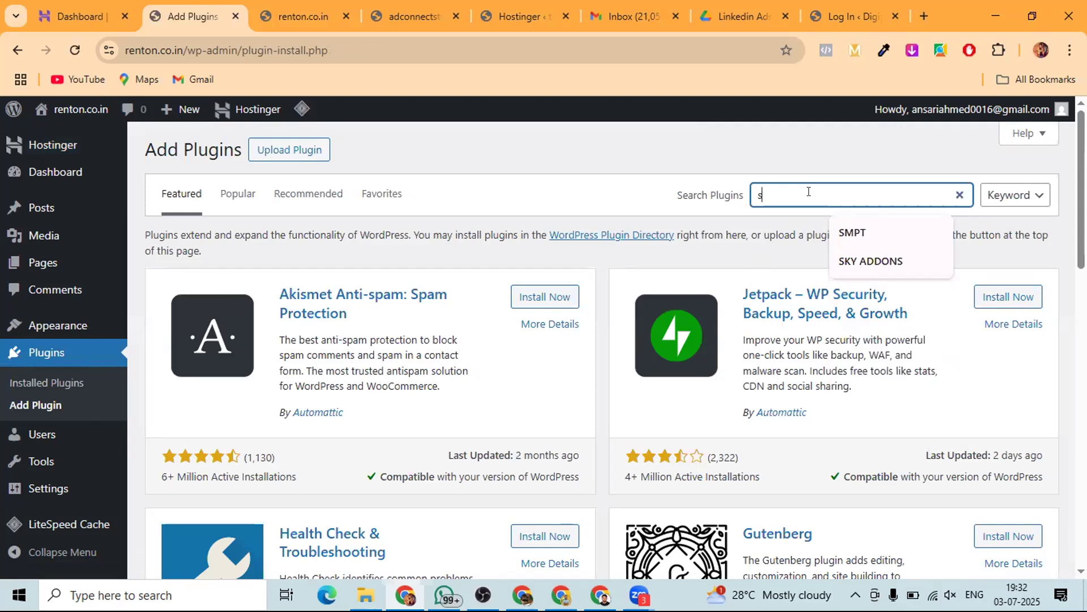
pyautogui.write('r')
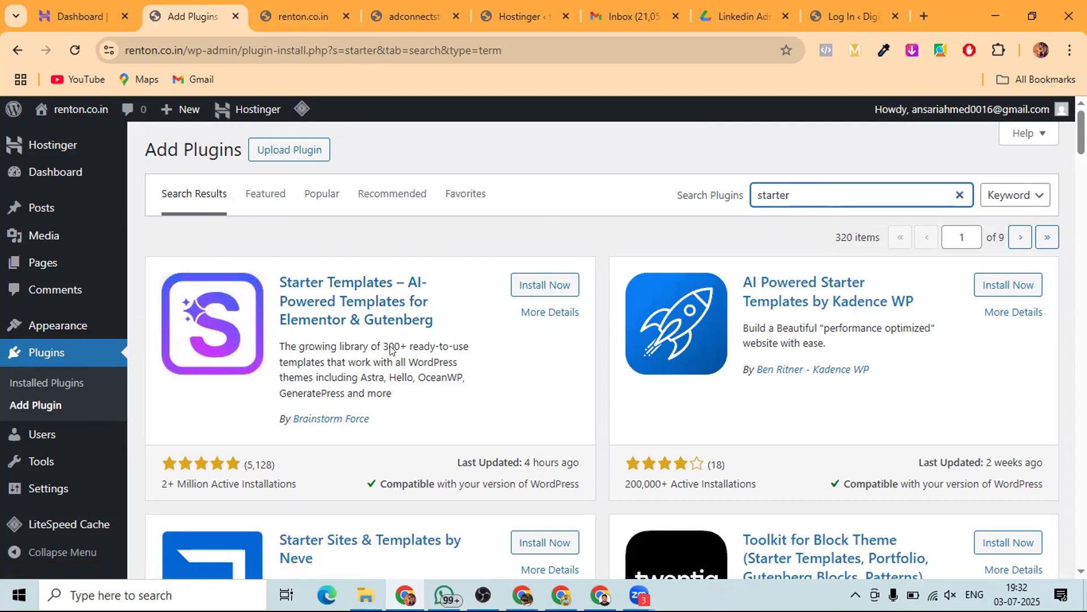
pyautogui.click(544, 284)
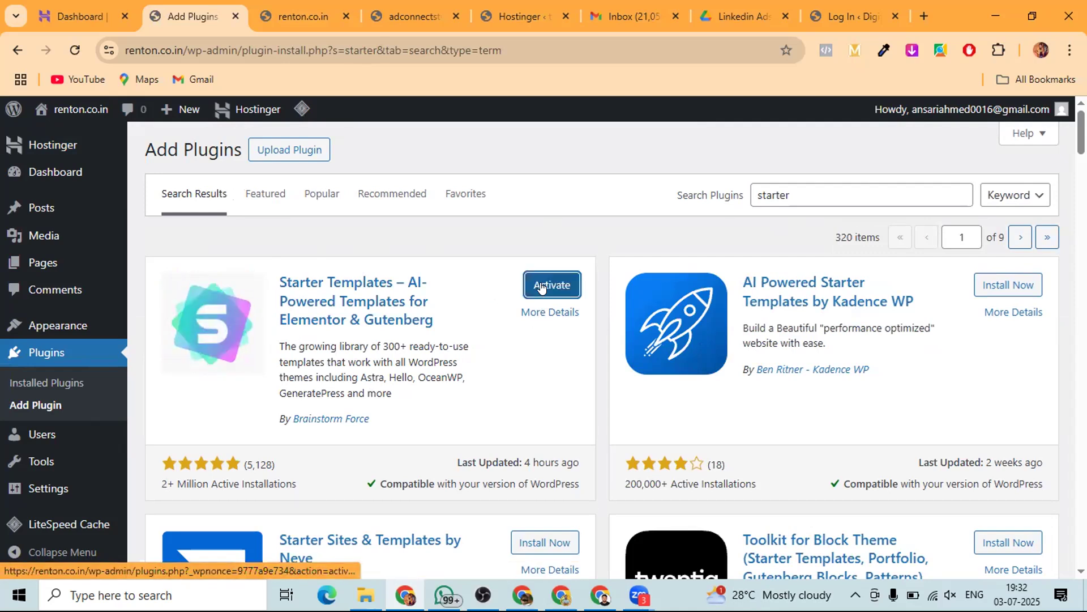
# - Activate Starter Templates and confirm it appears active among the four installed plugins
pyautogui.click(542, 286)
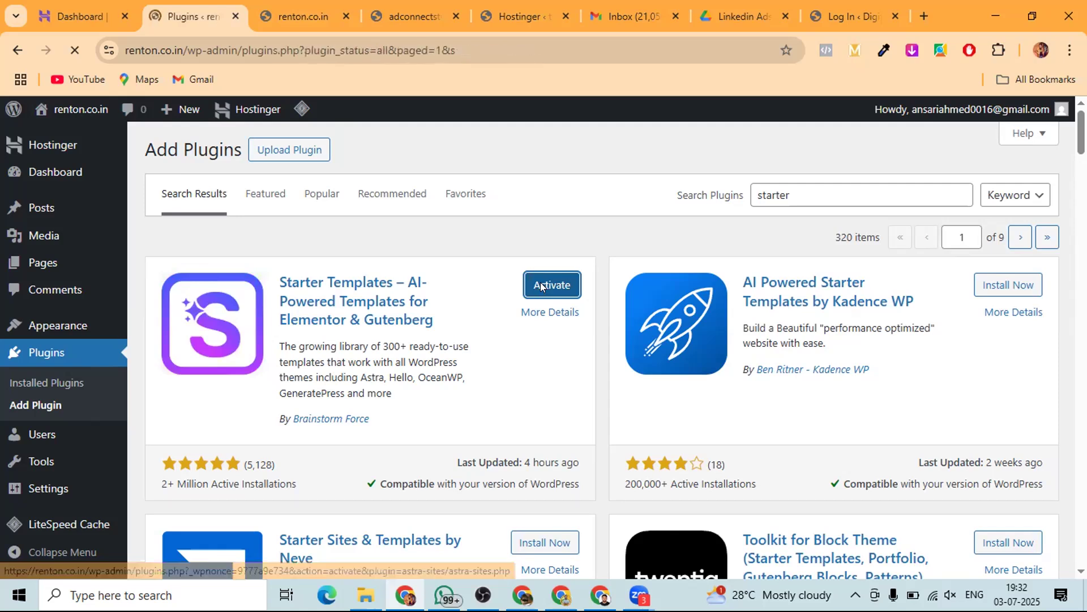
pyautogui.scroll(-3, 323, 356)
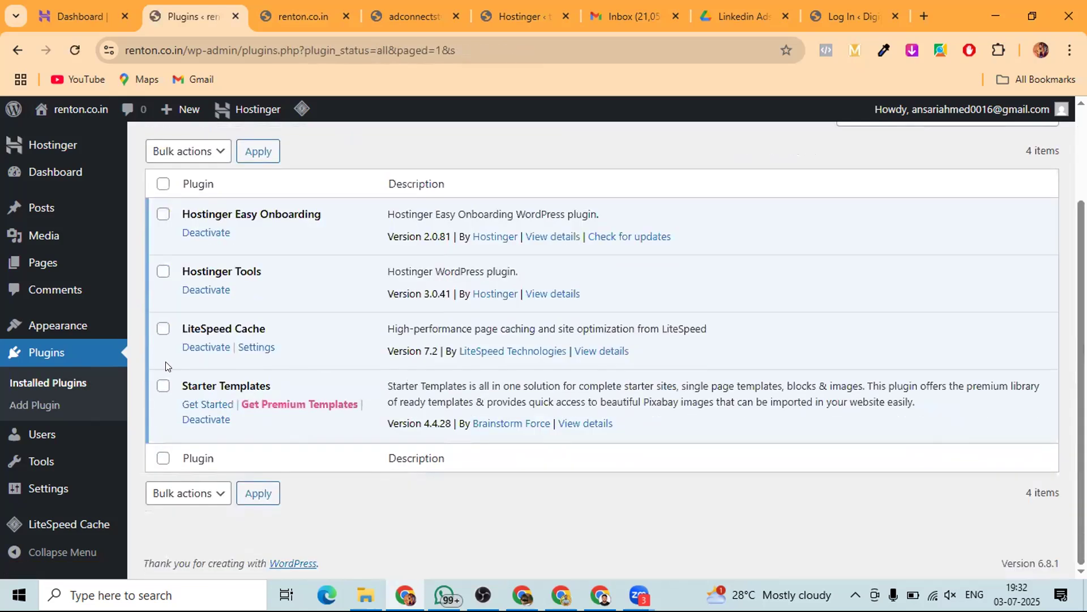
pyautogui.moveTo(282, 388); pyautogui.dragTo(174, 391)
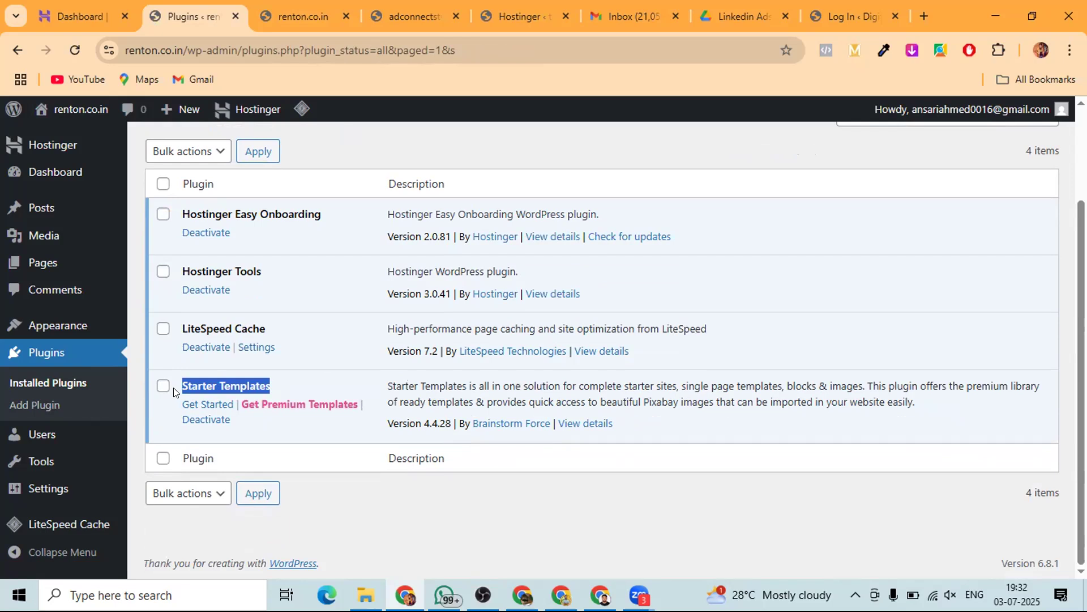
pyautogui.scroll(2, 174, 392)
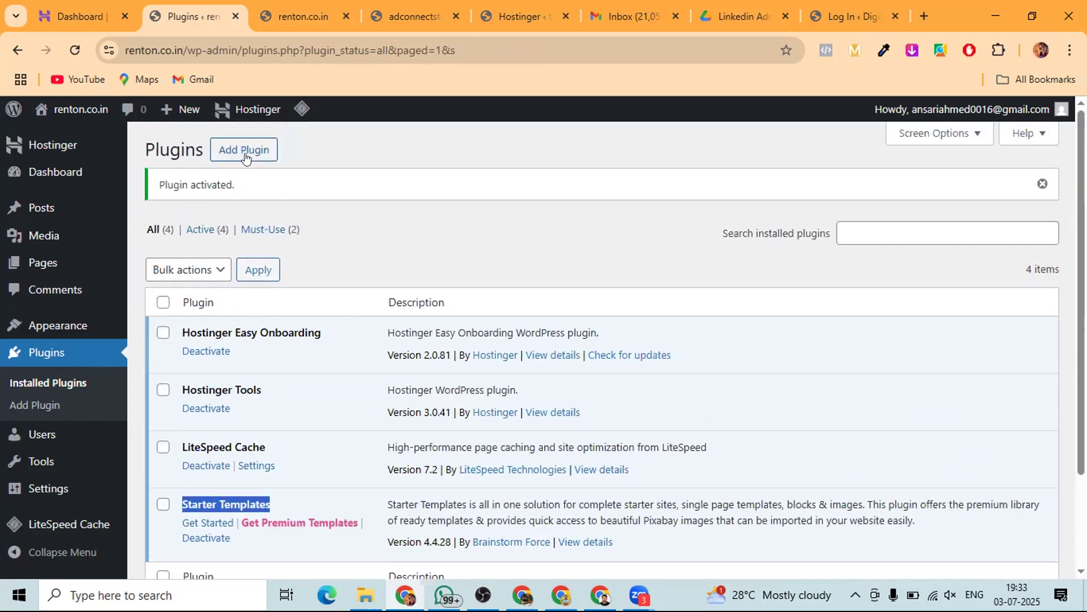
# - Look over the installed plugins list, then go to the Add Plugins page
pyautogui.click(864, 225)
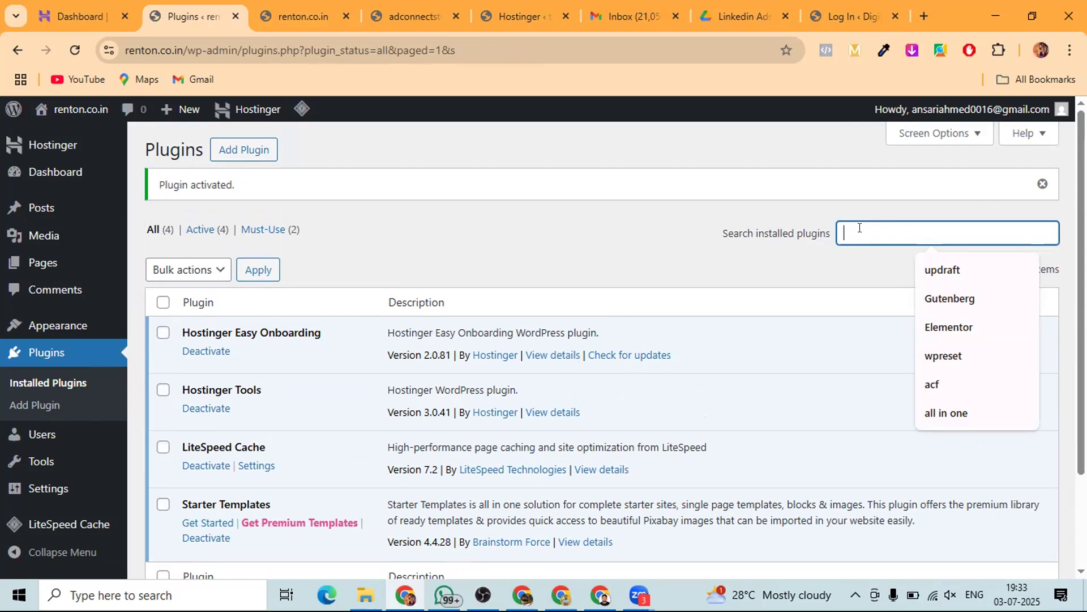
pyautogui.scroll(-2, 271, 352)
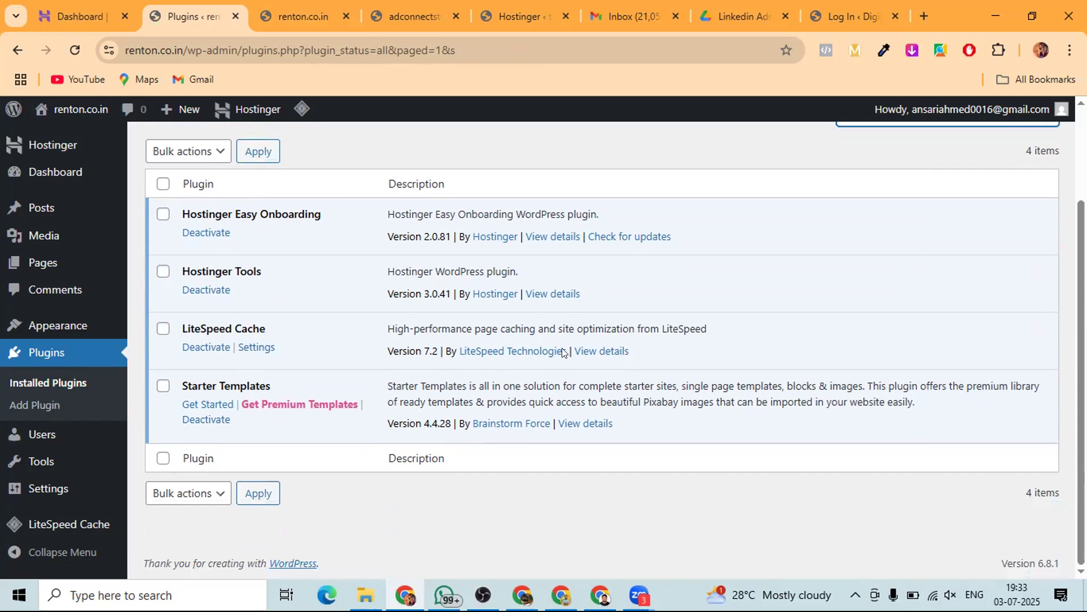
pyautogui.scroll(2, 564, 352)
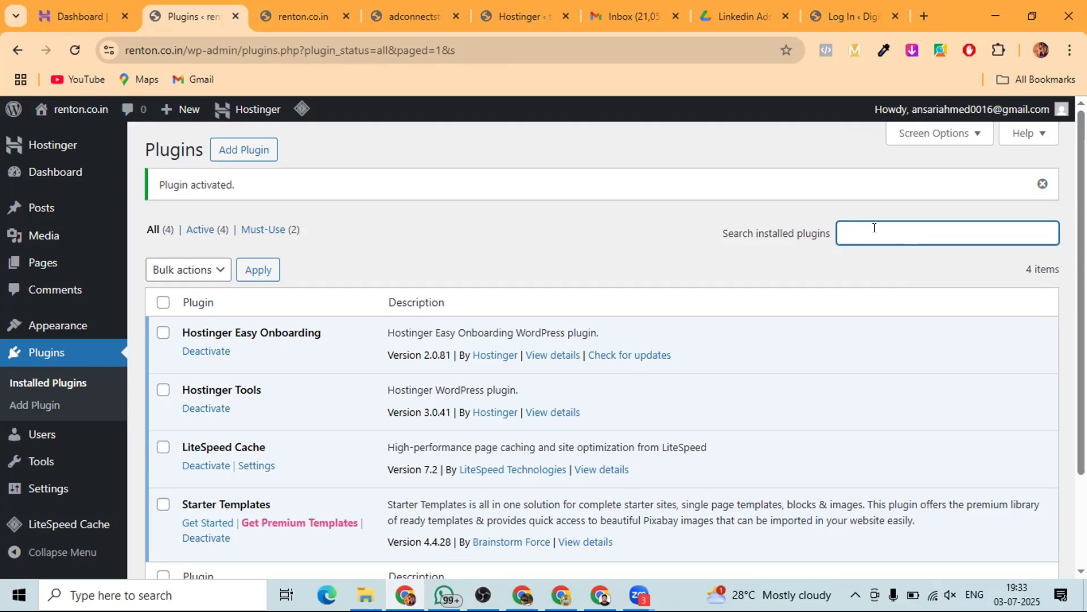
pyautogui.scroll(-2, 300, 388)
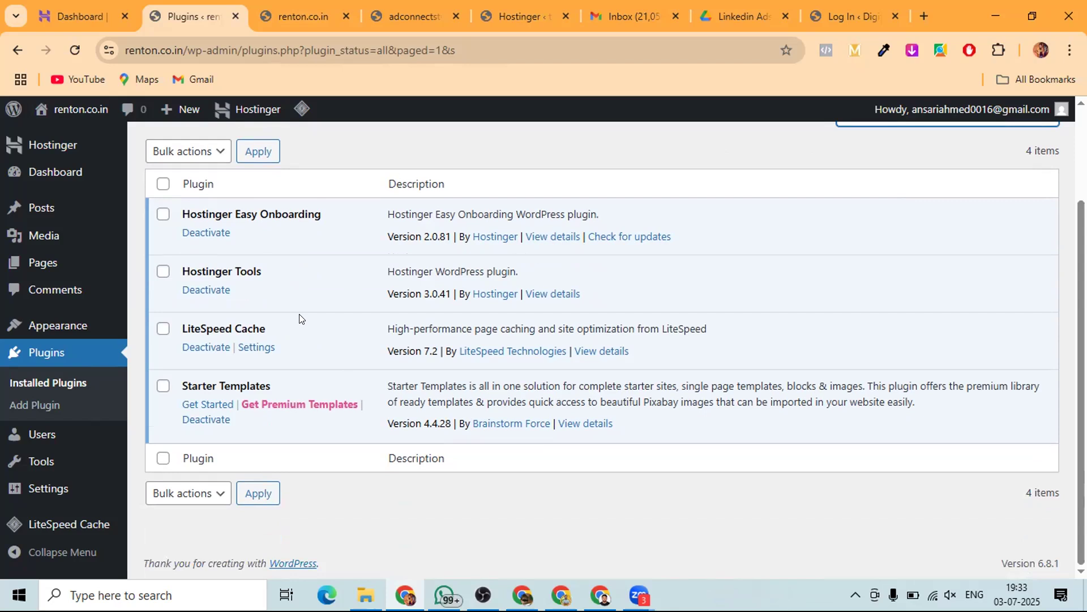
pyautogui.scroll(2, 299, 319)
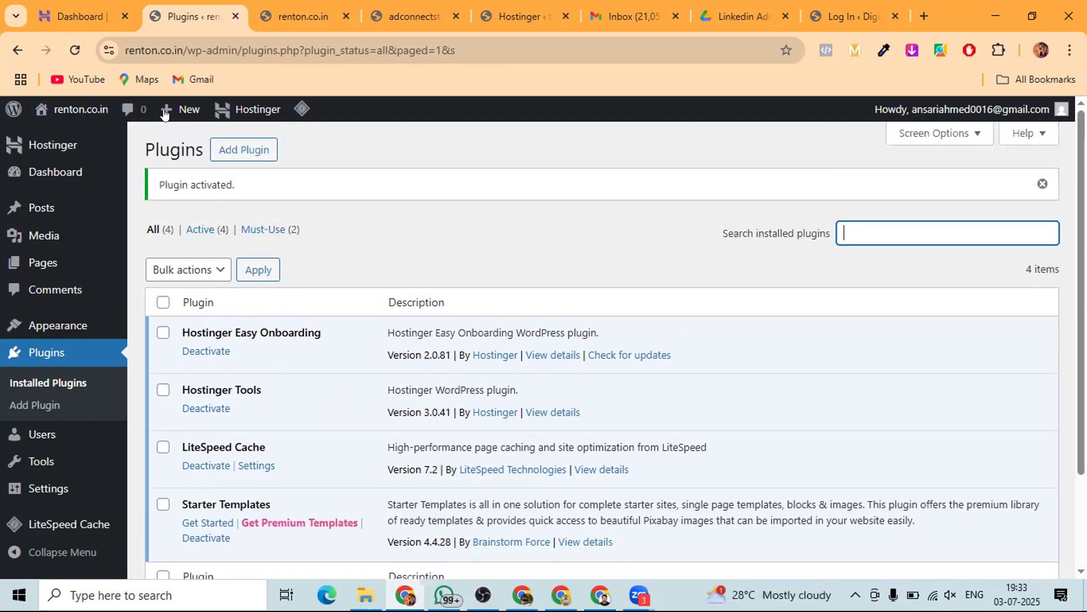
pyautogui.click(225, 151)
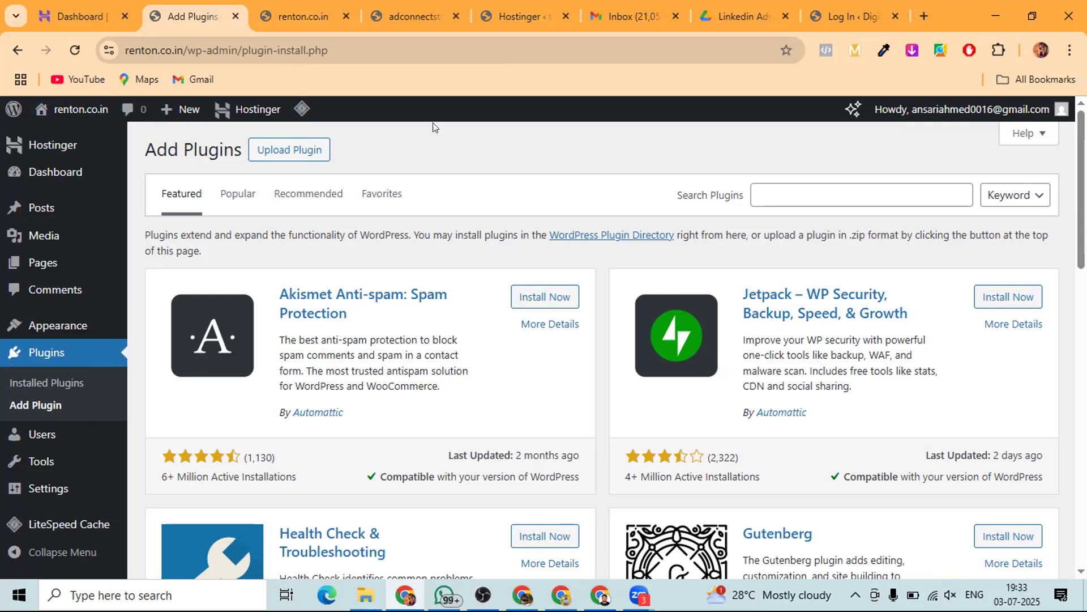
# - Search for Elementor, then install and activate Elementor Website Builder
pyautogui.click(756, 195)
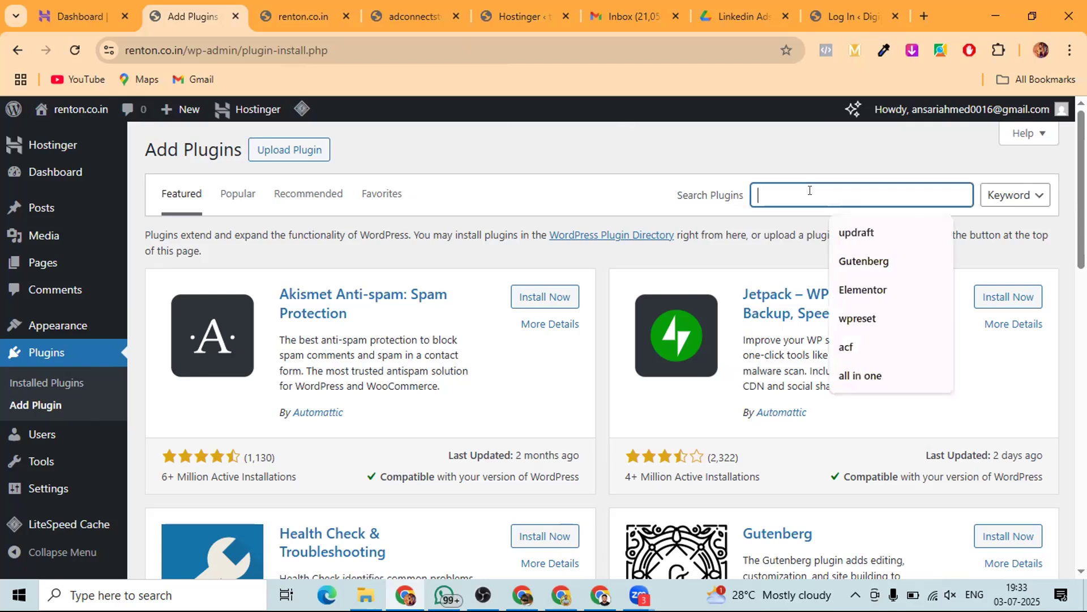
pyautogui.click(863, 290)
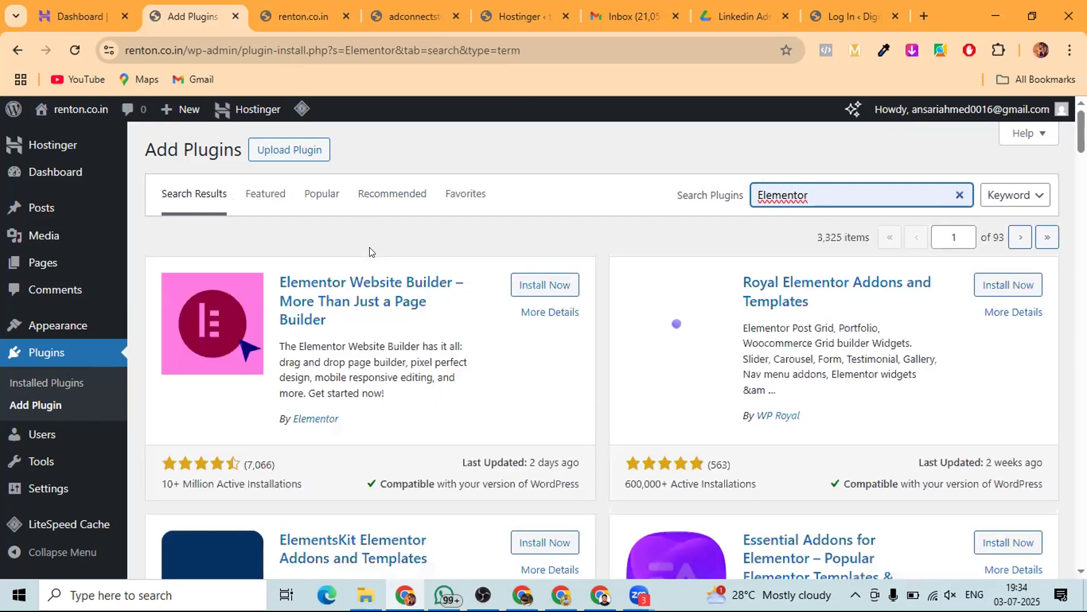
pyautogui.click(543, 287)
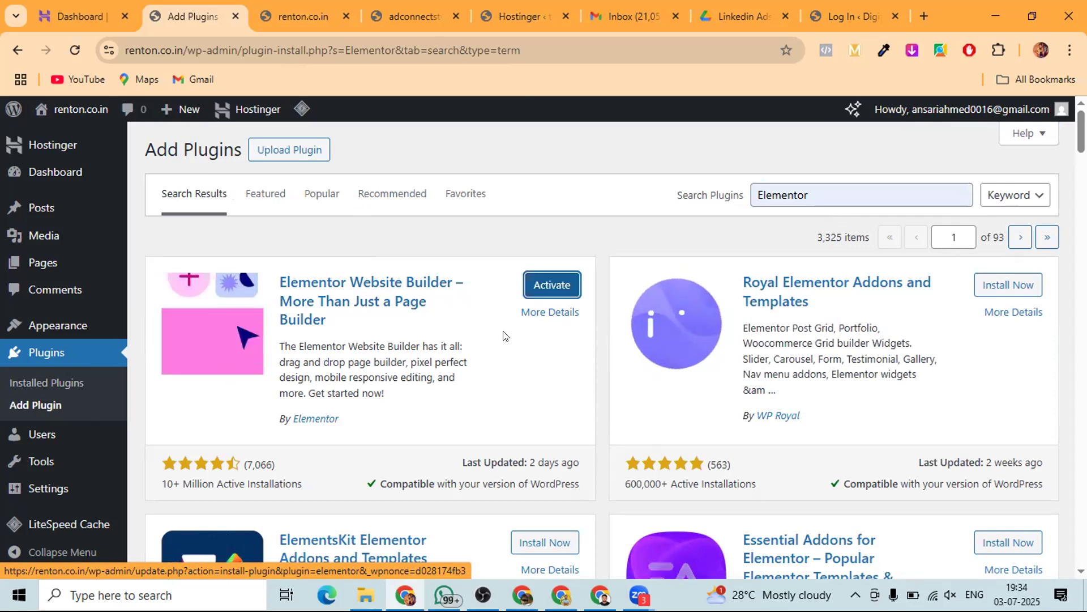
pyautogui.click(543, 288)
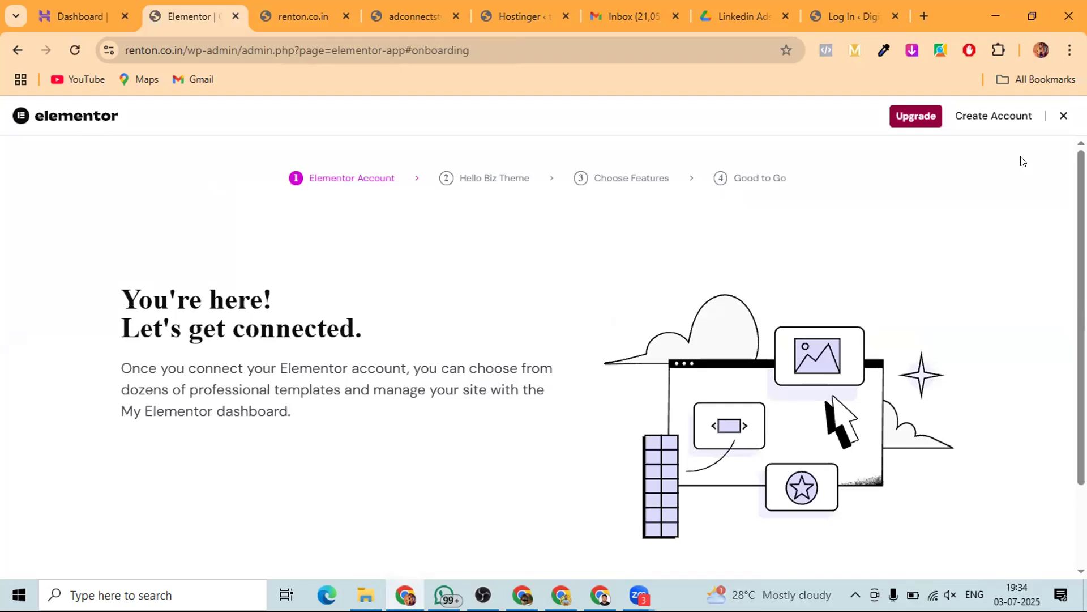
# - Exit the Elementor onboarding wizard and switch to the Hostinger hPanel browser tab
pyautogui.moveTo(916, 120)
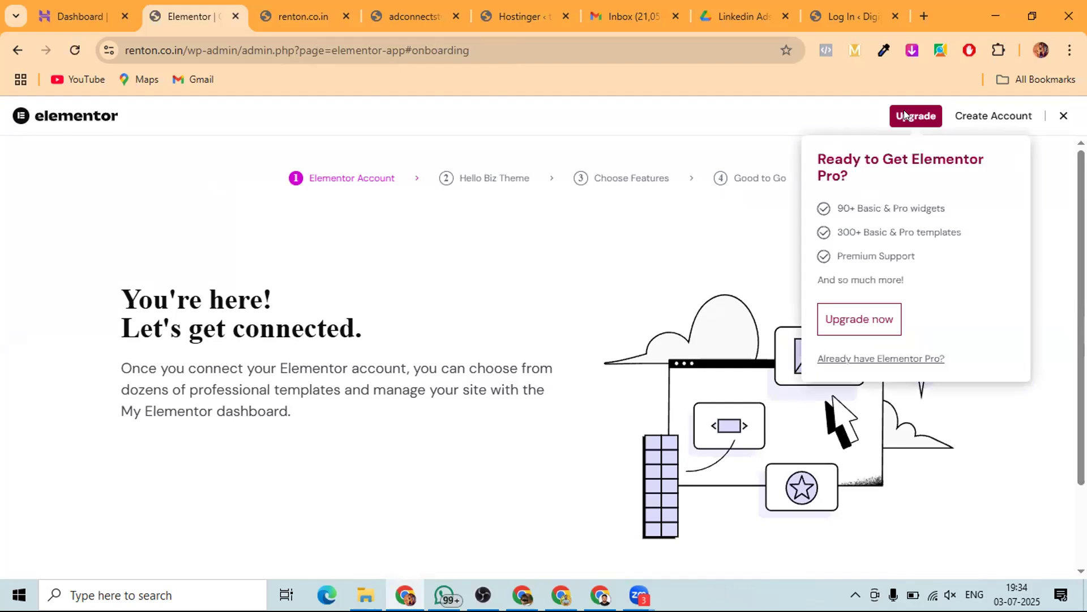
pyautogui.click(1062, 117)
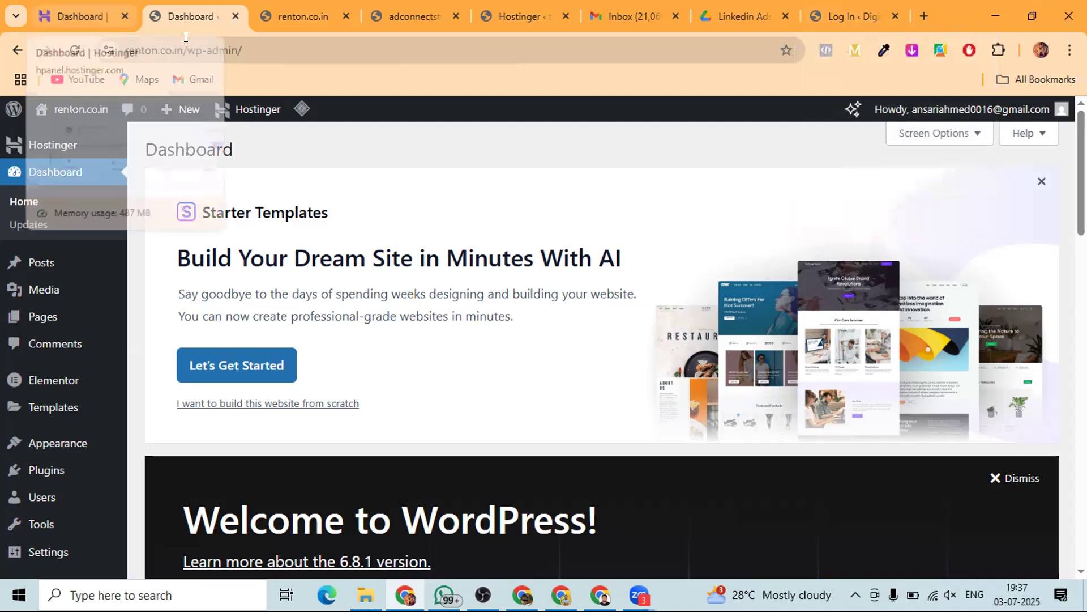
pyautogui.click(77, 16)
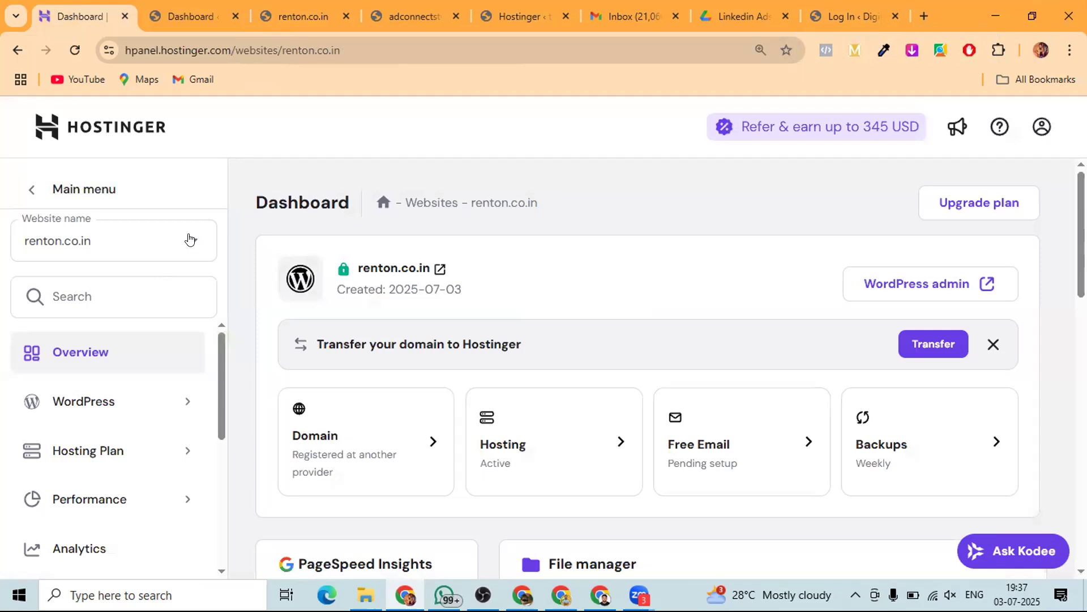
# - Switch hPanel to the theavinashdigtal.shop website and open its domain-connection guide
pyautogui.click(189, 239)
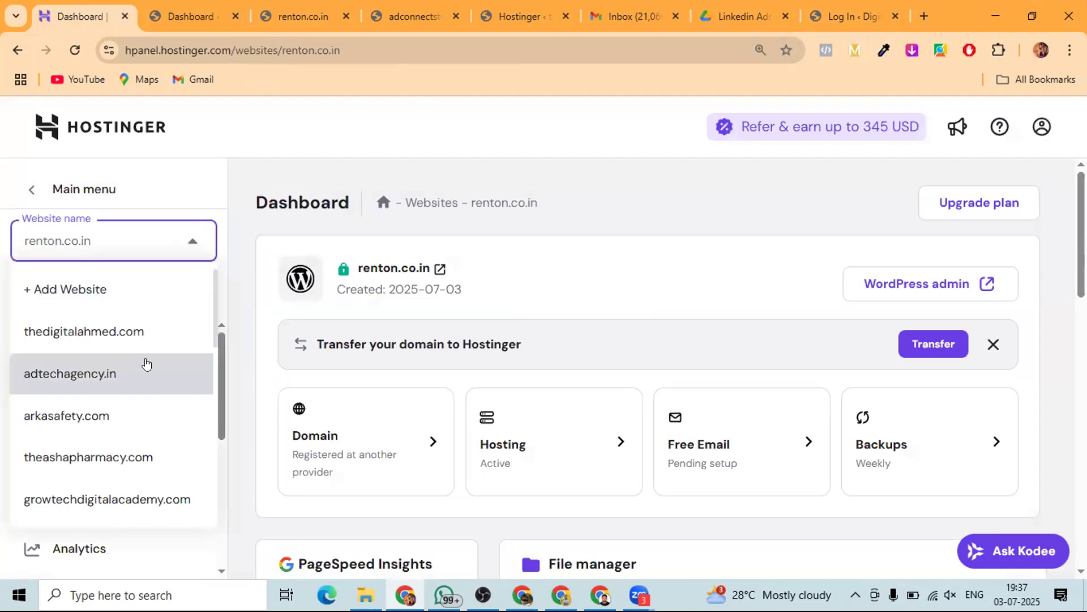
pyautogui.scroll(-3, 85, 405)
pyautogui.scroll(-8, 82, 404)
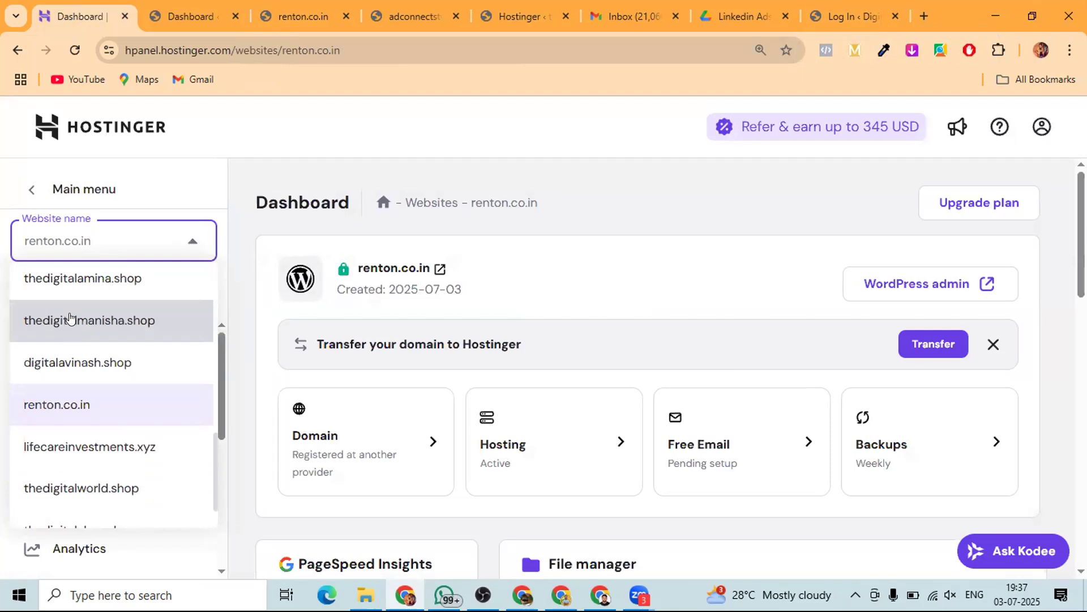
pyautogui.scroll(-1, 71, 448)
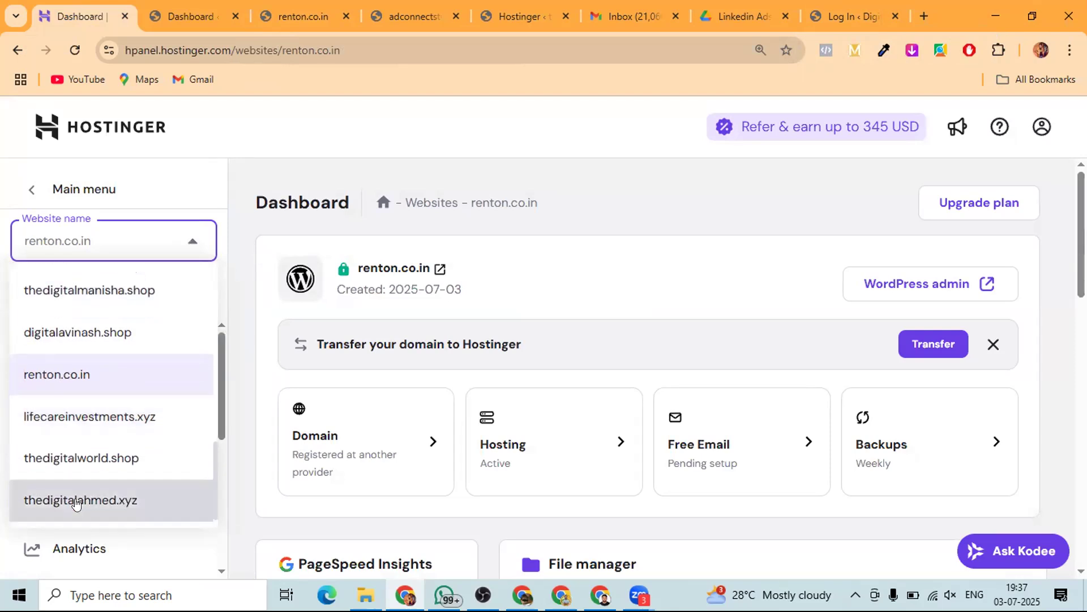
pyautogui.scroll(3, 54, 453)
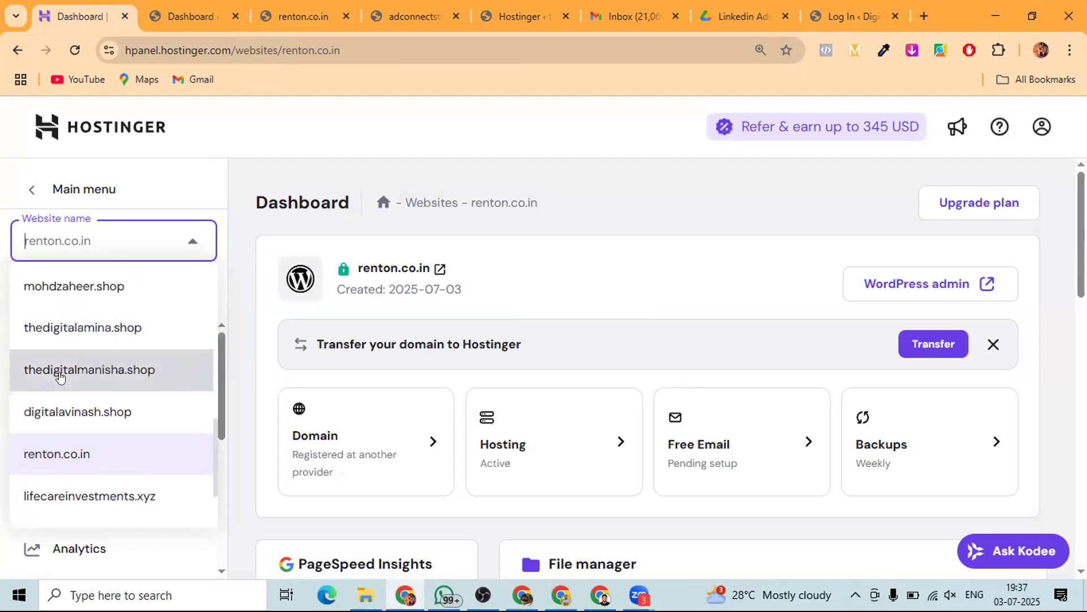
pyautogui.scroll(3, 54, 371)
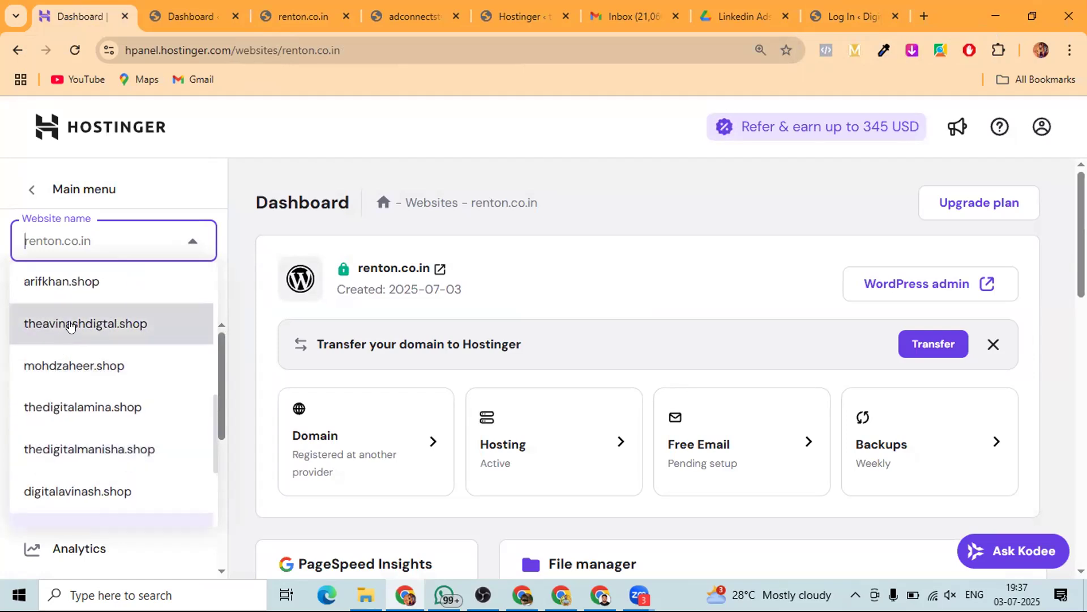
pyautogui.click(70, 326)
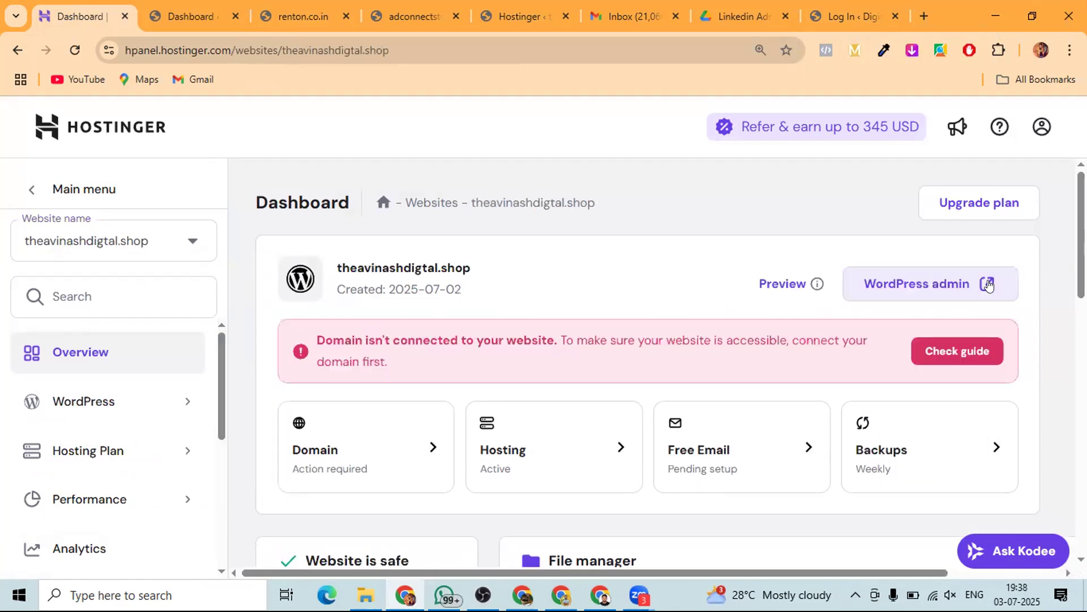
pyautogui.click(982, 352)
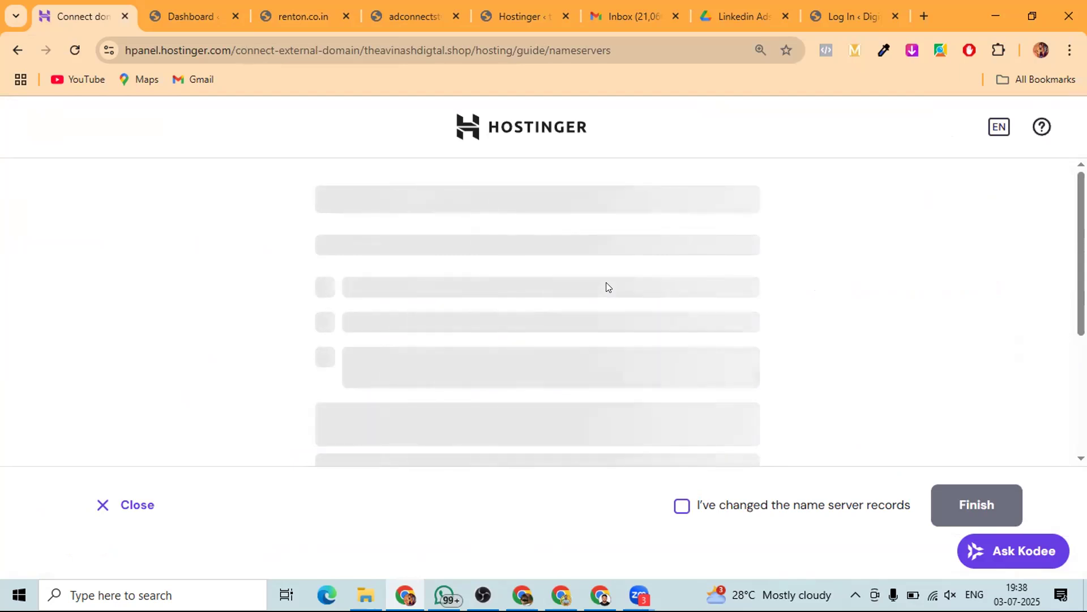
# - Copy the name server hermes.dns-parking.com from the guide and begin a WhatsApp chat search
pyautogui.scroll(-3, 606, 283)
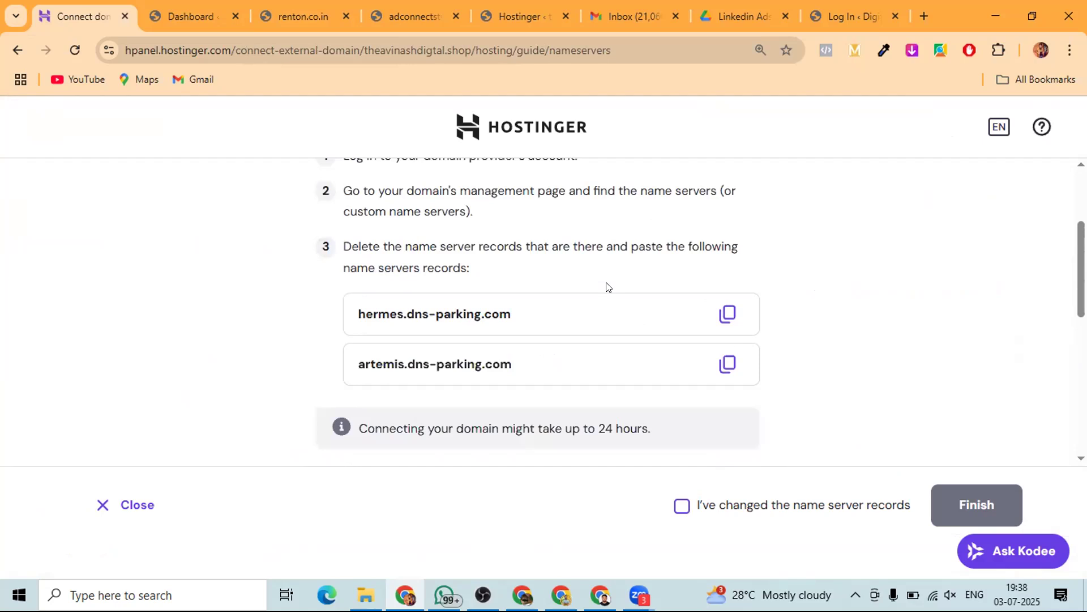
pyautogui.click(724, 319)
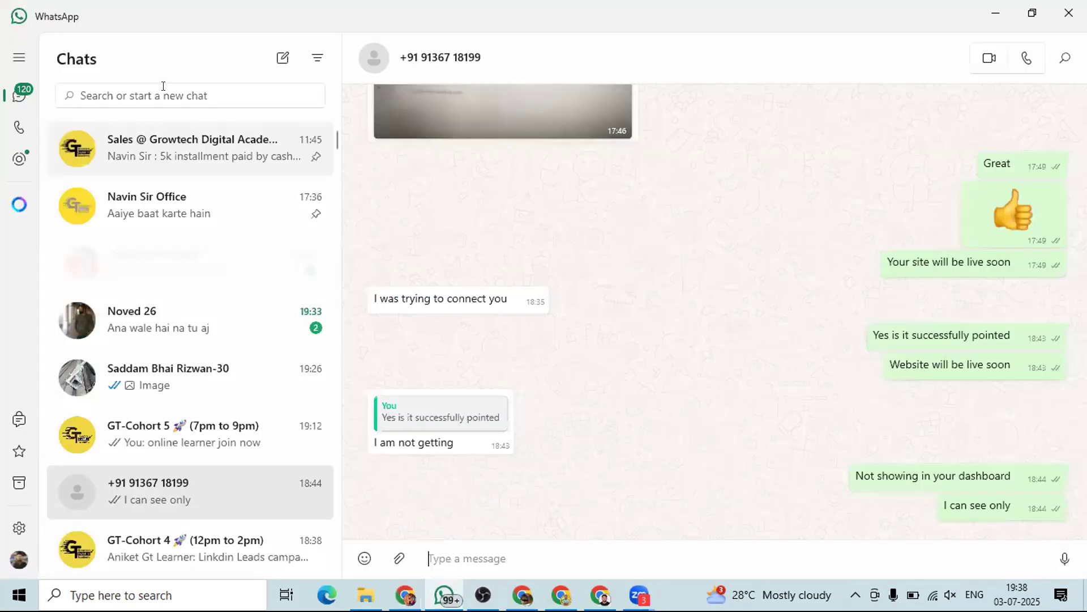
pyautogui.click(164, 87)
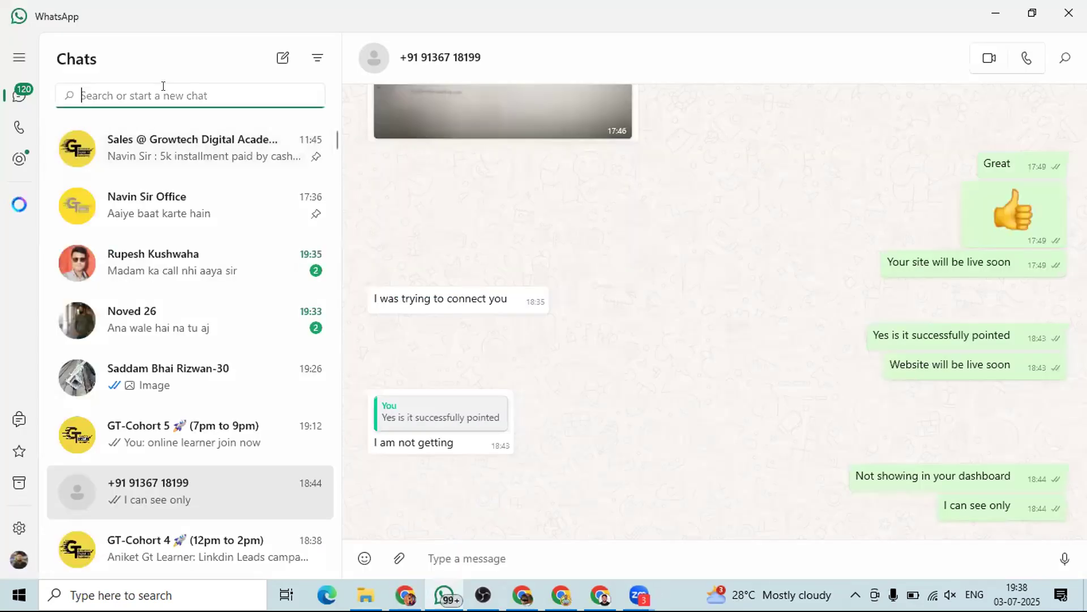
# - Find the contact's WhatsApp chat and send hermes.dns-parking.com as a message
pyautogui.write('a')
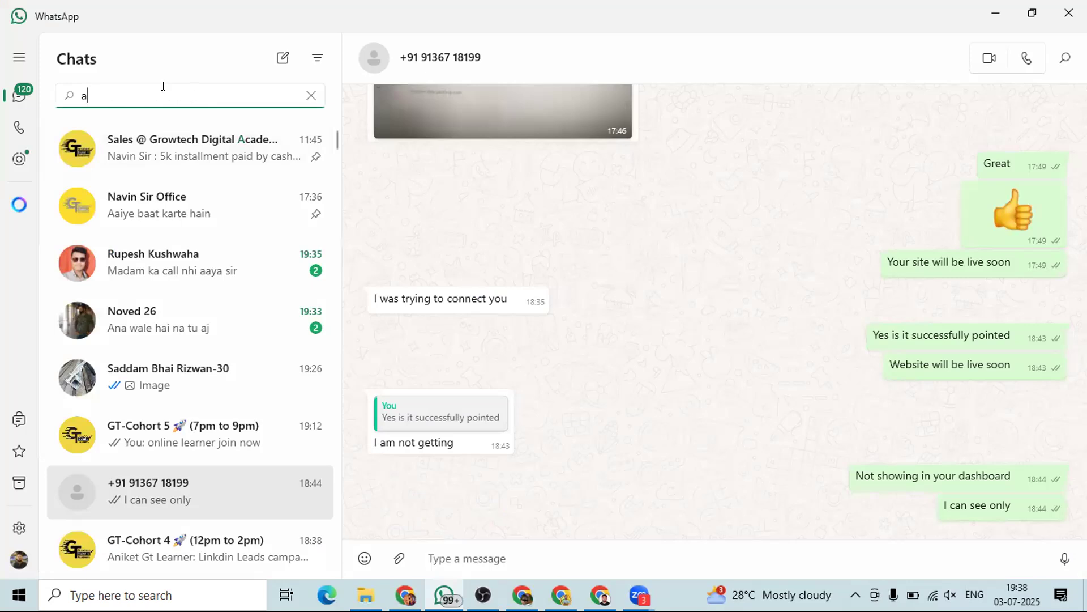
pyautogui.write('vinash')
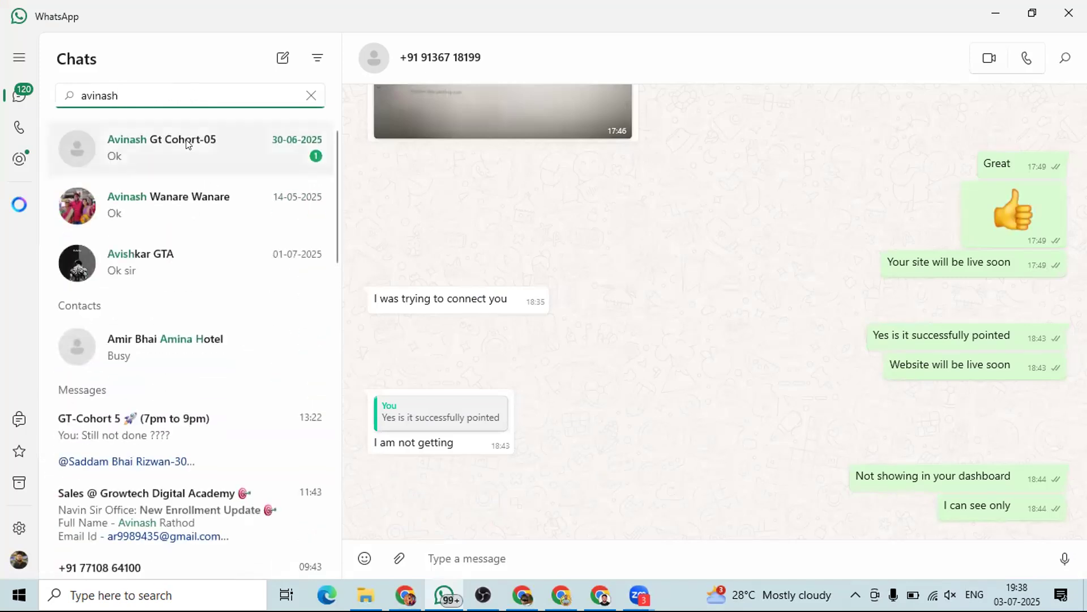
pyautogui.click(187, 142)
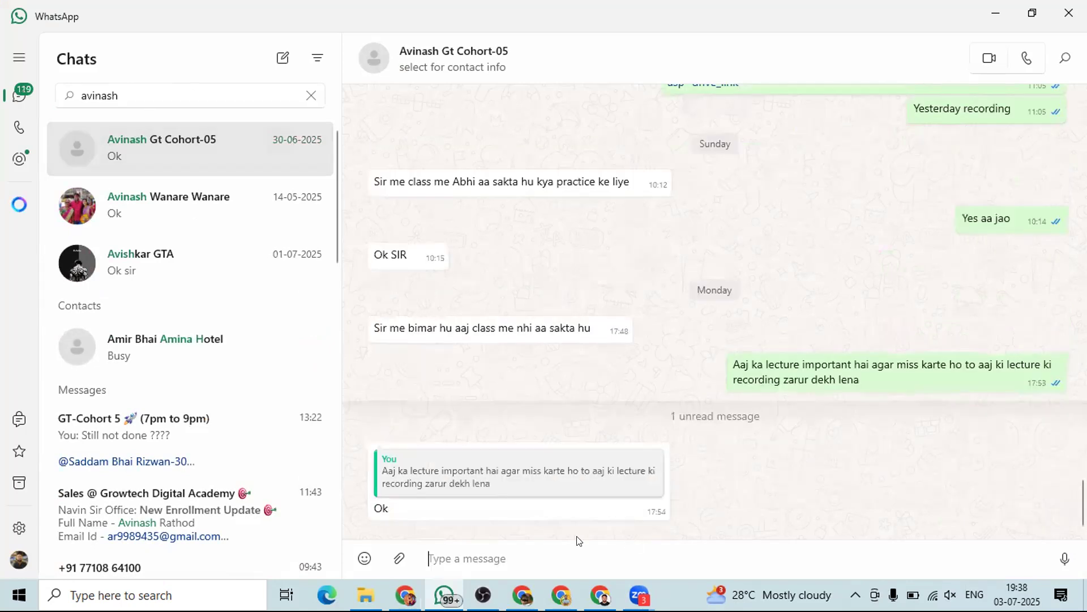
pyautogui.hotkey('ctrl', 'v')
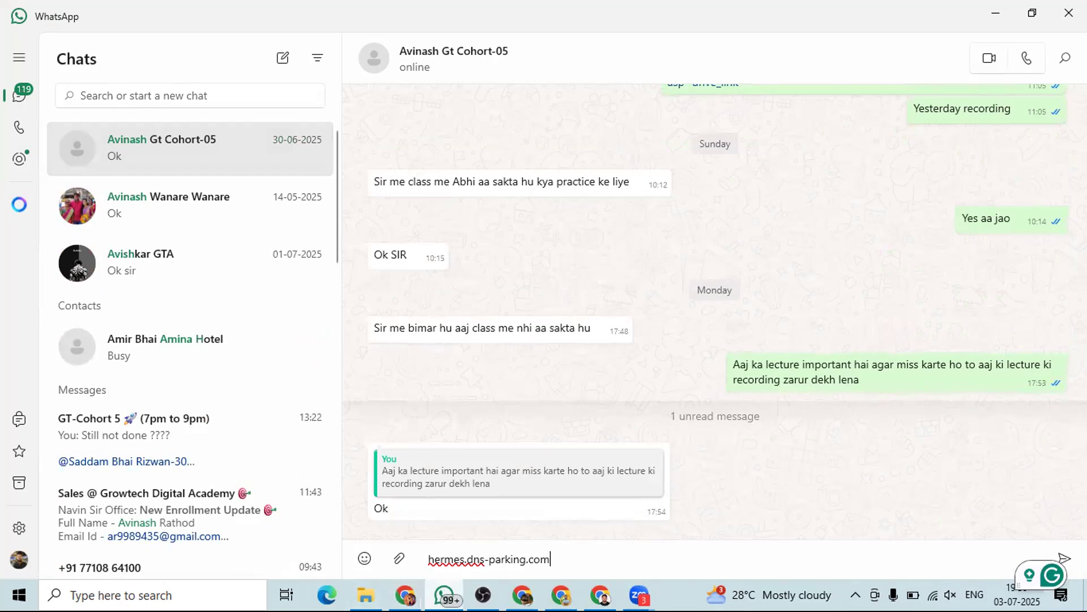
pyautogui.press('Return')
# - Copy artemis.dns-parking.com from Hostinger, send it to the same chat, and minimize WhatsApp
pyautogui.hotkey('alt', 'Tab')
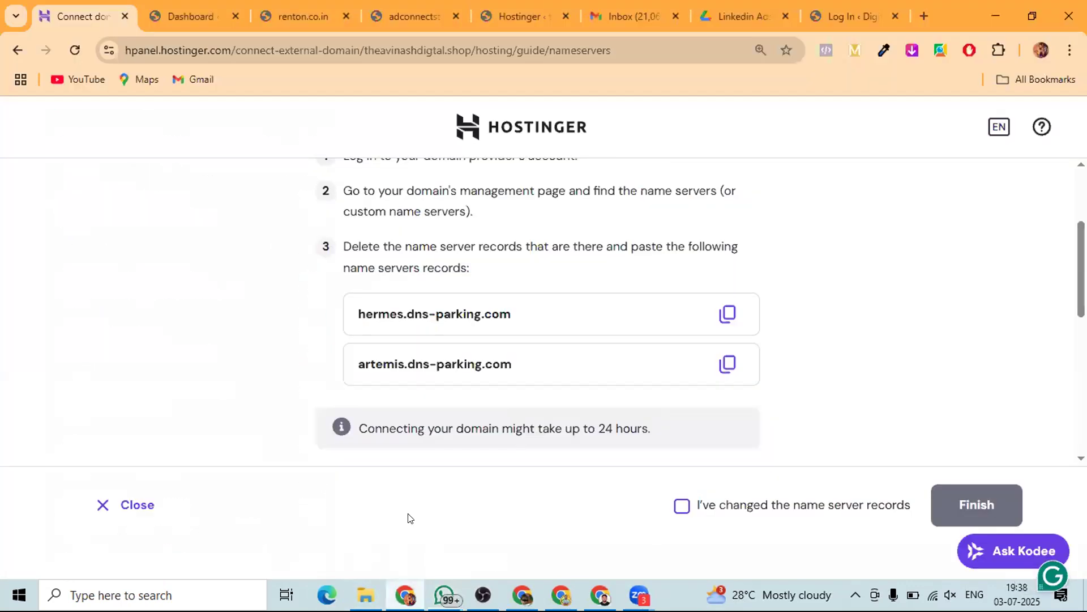
pyautogui.click(728, 364)
pyautogui.hotkey('alt', 'Tab')
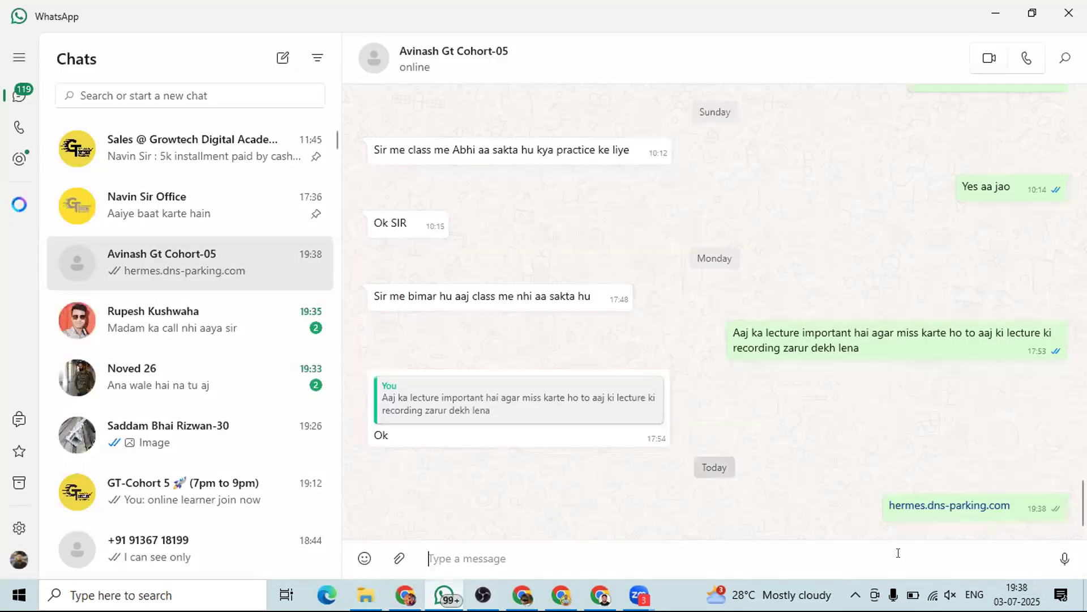
pyautogui.hotkey('ctrl', 'v')
pyautogui.press('Return')
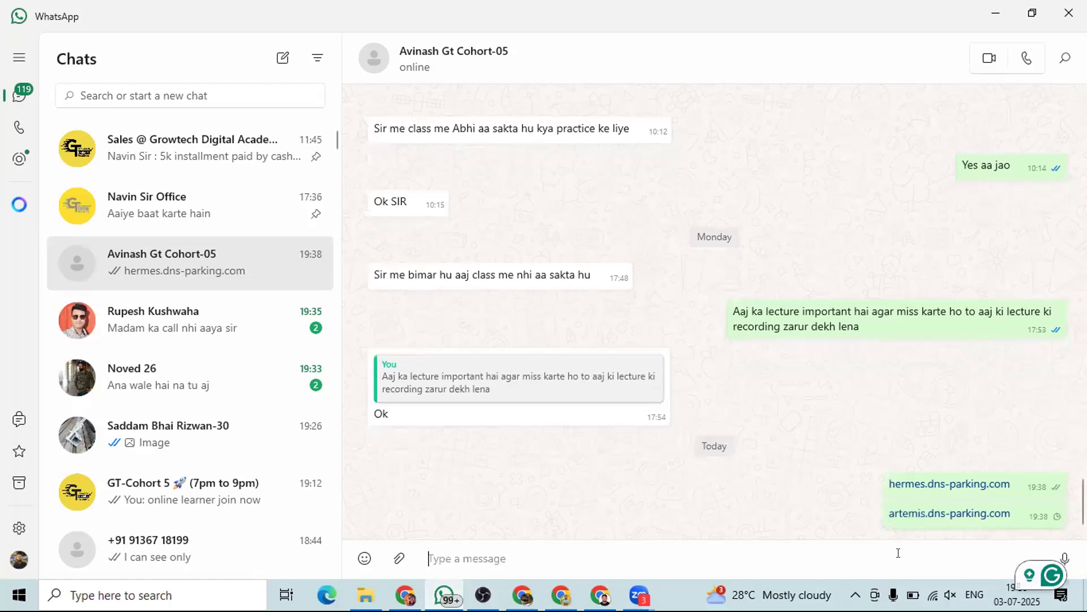
pyautogui.click(988, 20)
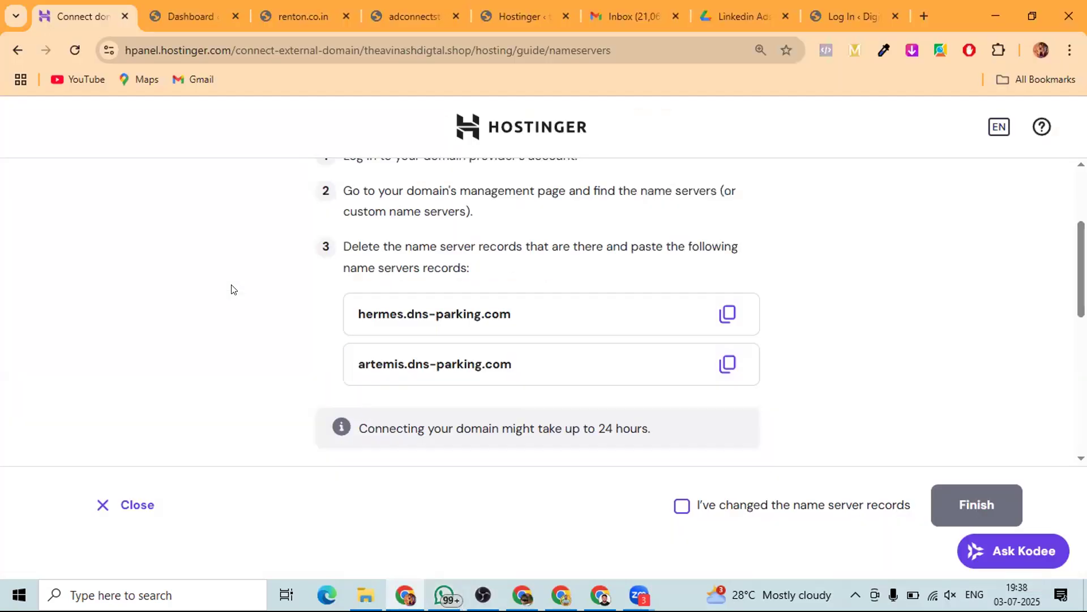
pyautogui.scroll(-3, 233, 289)
pyautogui.scroll(2, 236, 303)
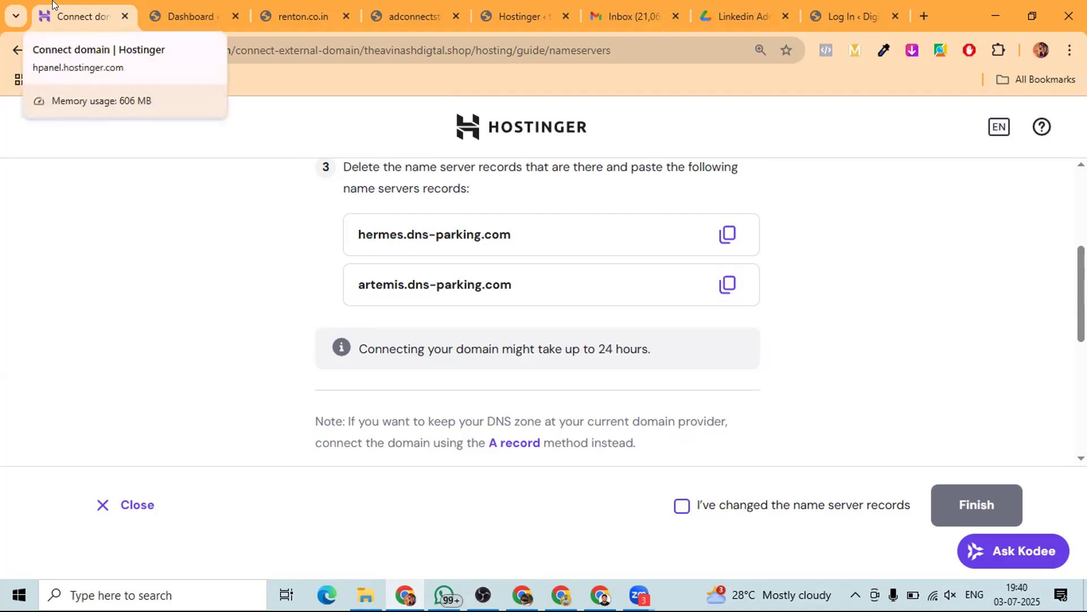
# - Return to the renton.co.in dashboard, open Installed Plugins, and select Hostinger Easy Onboarding
pyautogui.click(178, 5)
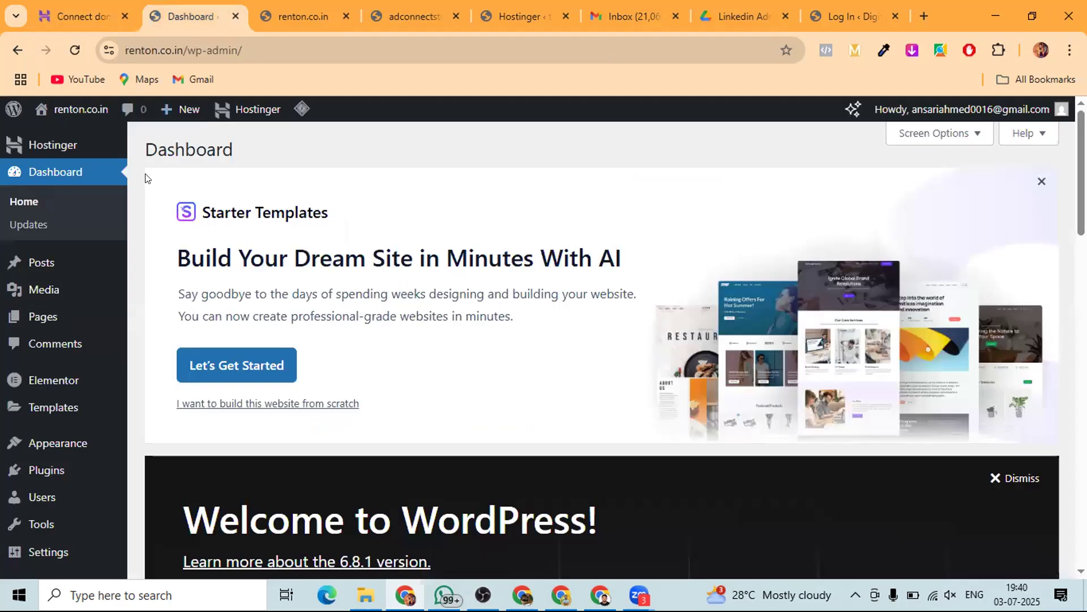
pyautogui.scroll(-3, 130, 255)
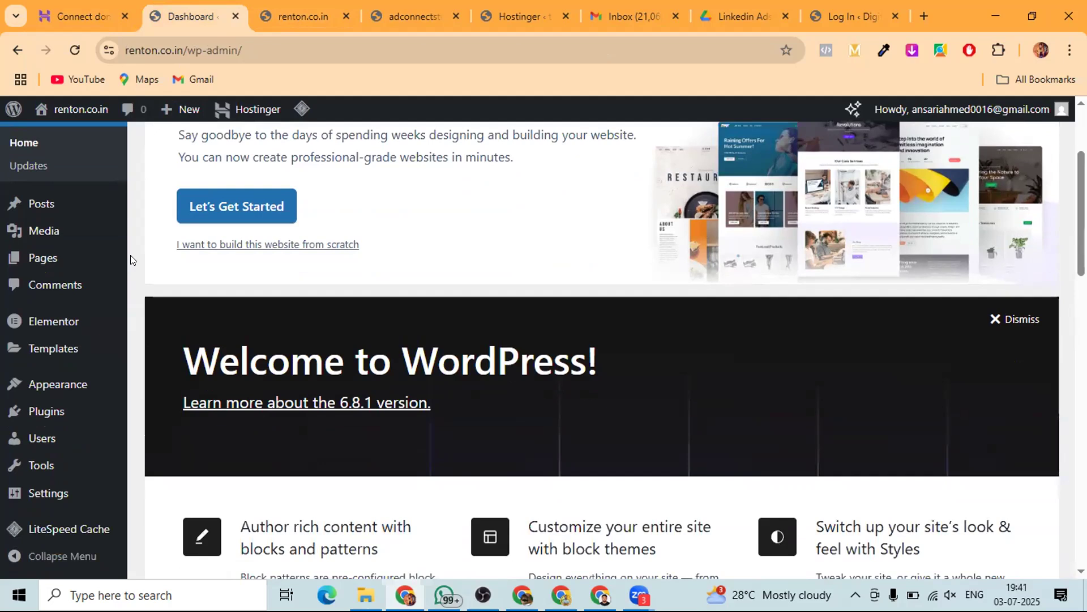
pyautogui.moveTo(32, 417)
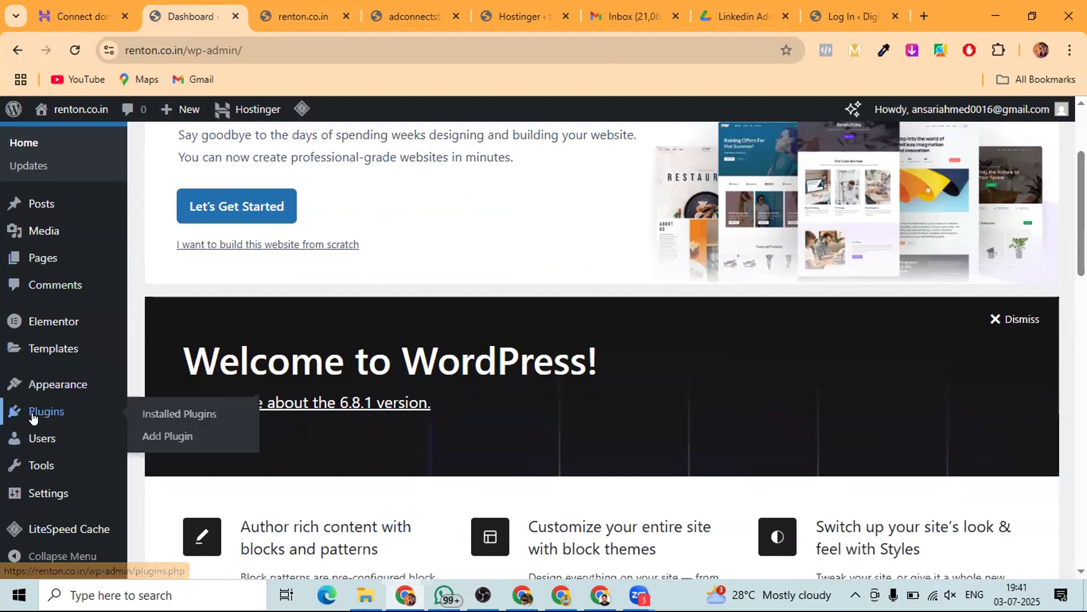
pyautogui.click(151, 415)
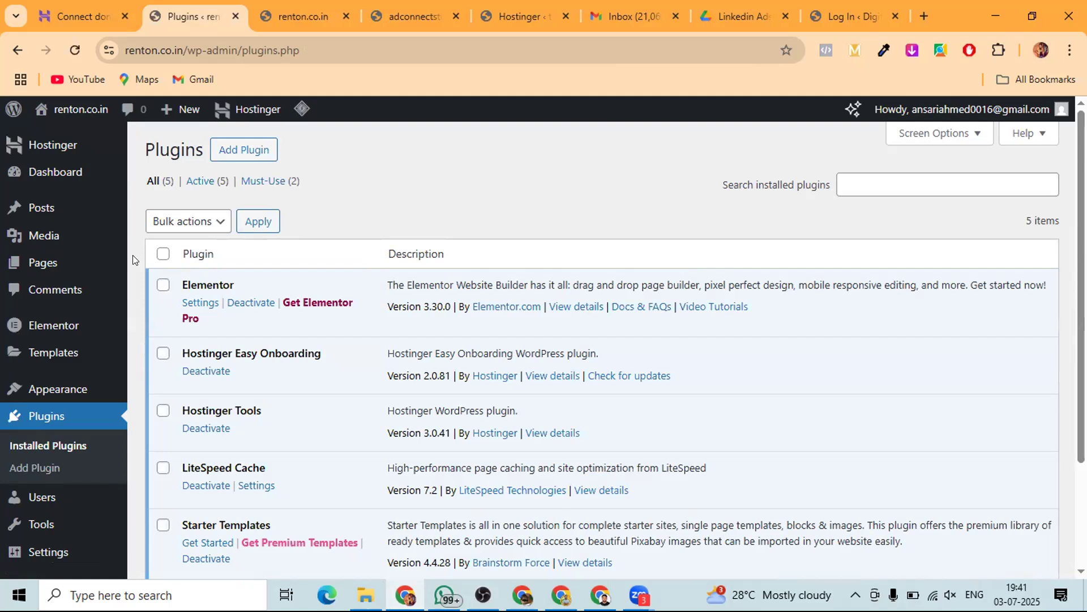
pyautogui.scroll(-1, 133, 254)
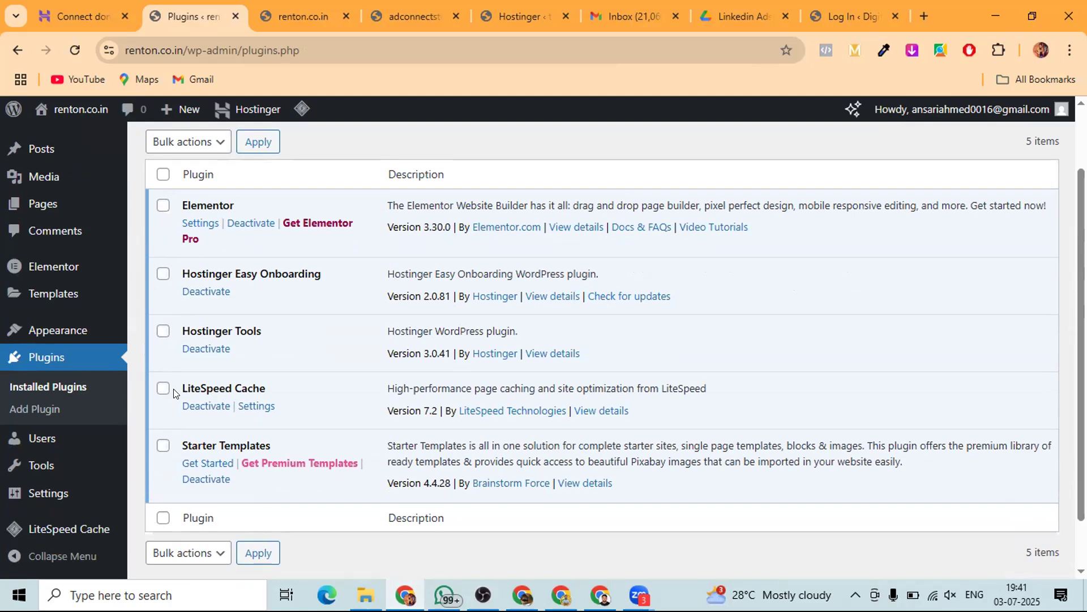
pyautogui.click(162, 274)
# - Also select Hostinger Tools and LiteSpeed Cache, then bulk-deactivate all three plugins
pyautogui.click(162, 330)
pyautogui.click(162, 390)
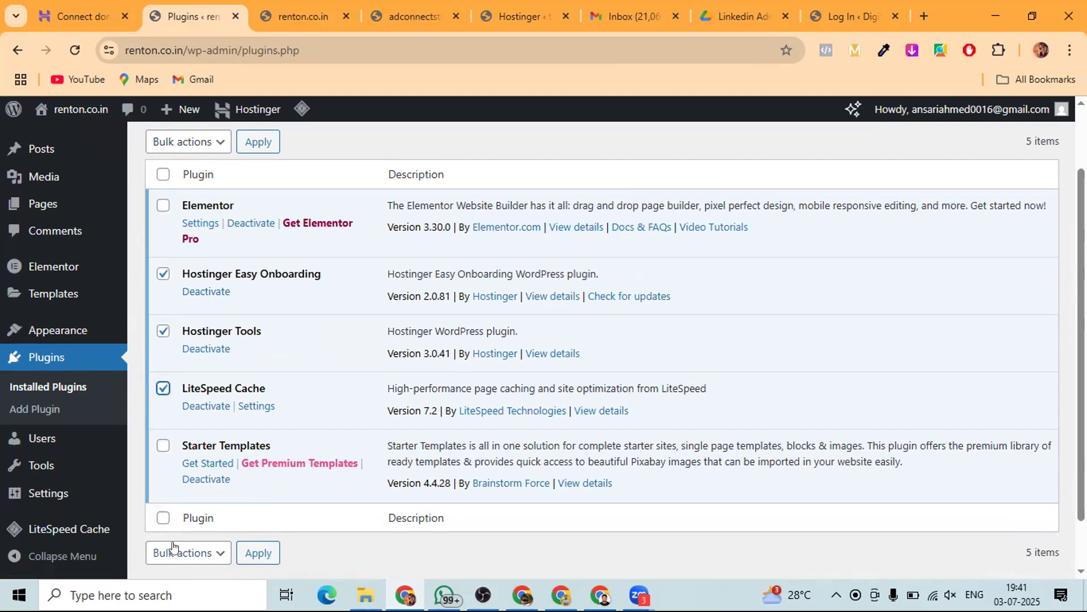
pyautogui.click(187, 144)
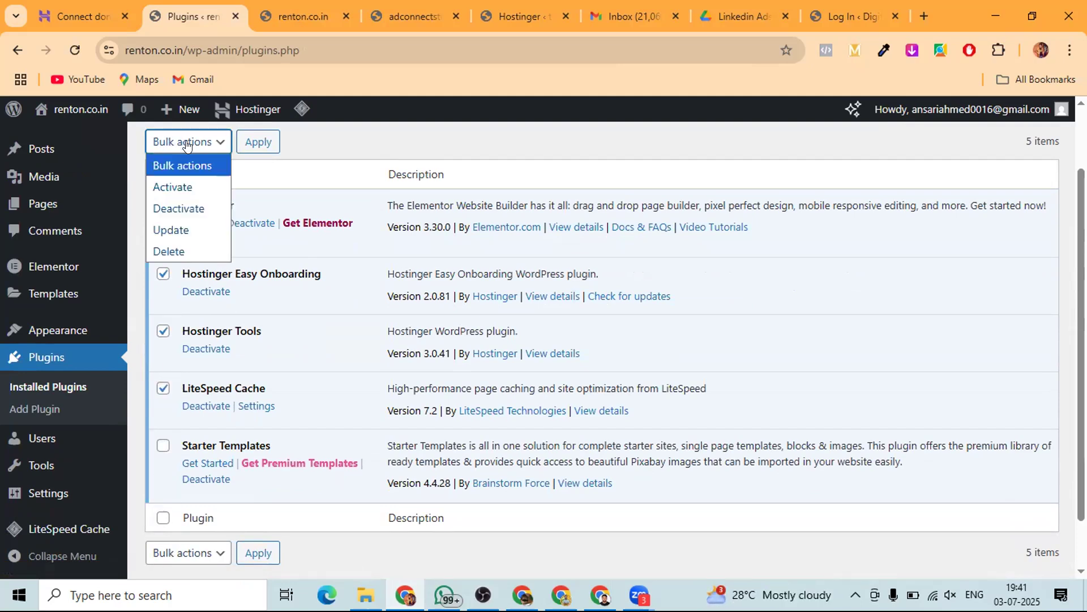
pyautogui.click(175, 208)
pyautogui.click(259, 143)
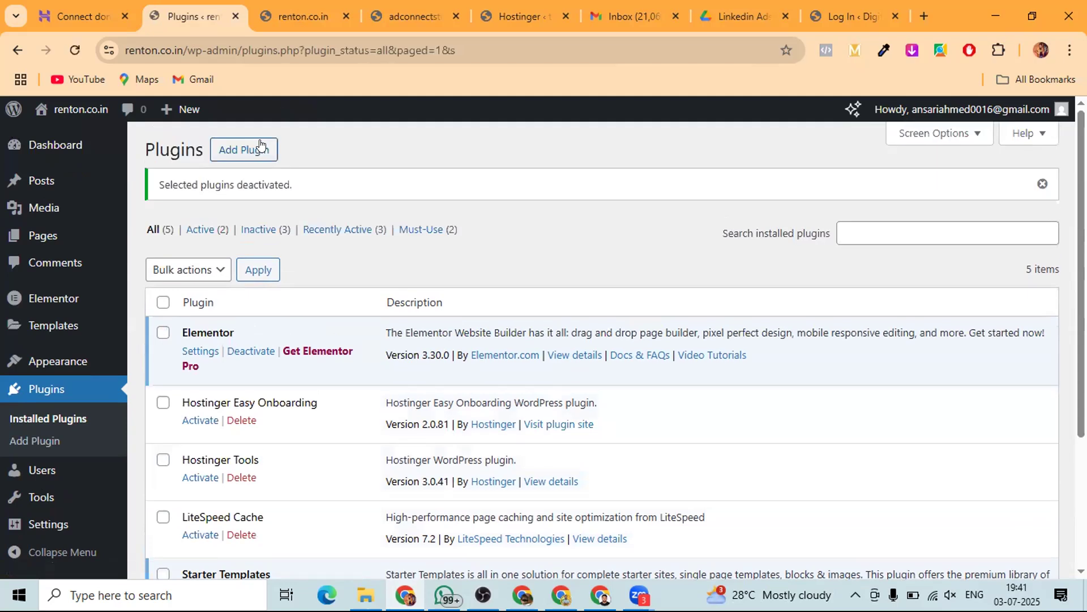
pyautogui.scroll(-1, 258, 271)
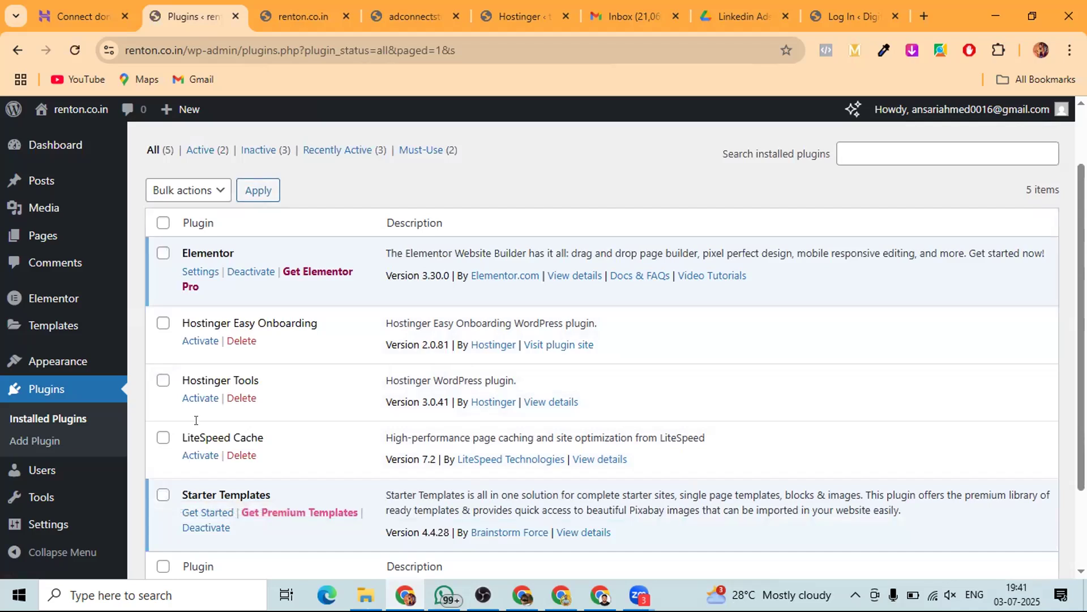
# - Bulk-delete the Hostinger Easy Onboarding, Hostinger Tools and LiteSpeed Cache plugins
pyautogui.click(163, 323)
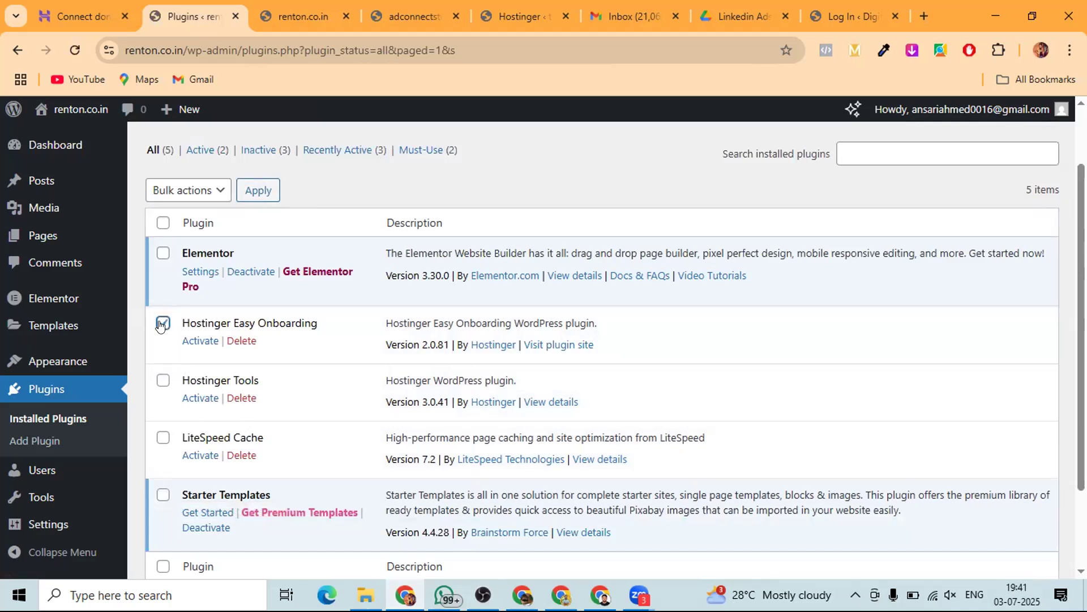
pyautogui.click(164, 380)
pyautogui.click(163, 437)
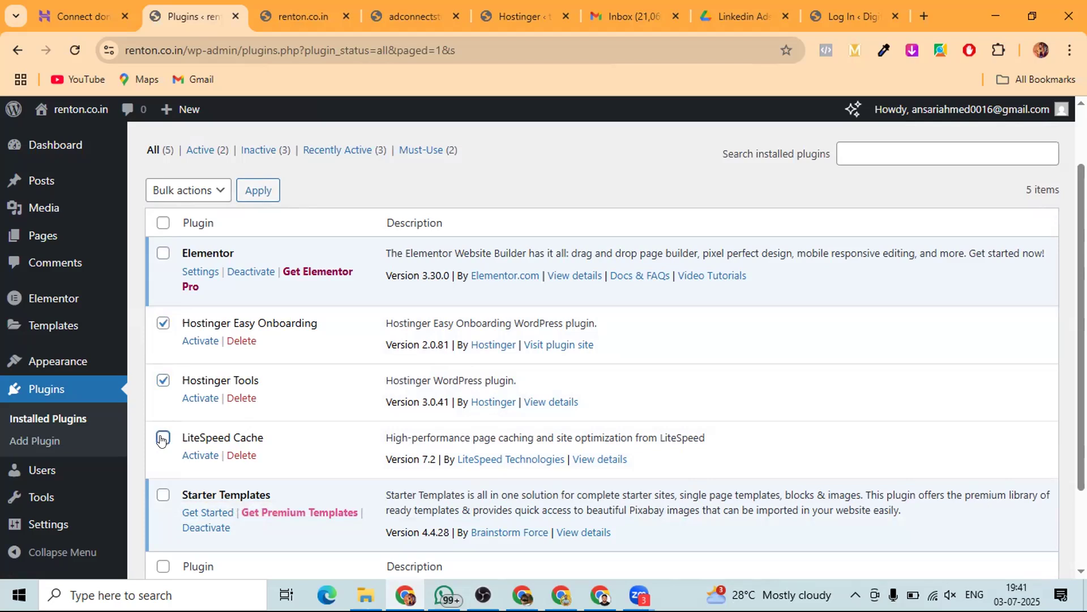
pyautogui.click(193, 200)
pyautogui.click(172, 297)
pyautogui.click(258, 190)
pyautogui.click(618, 167)
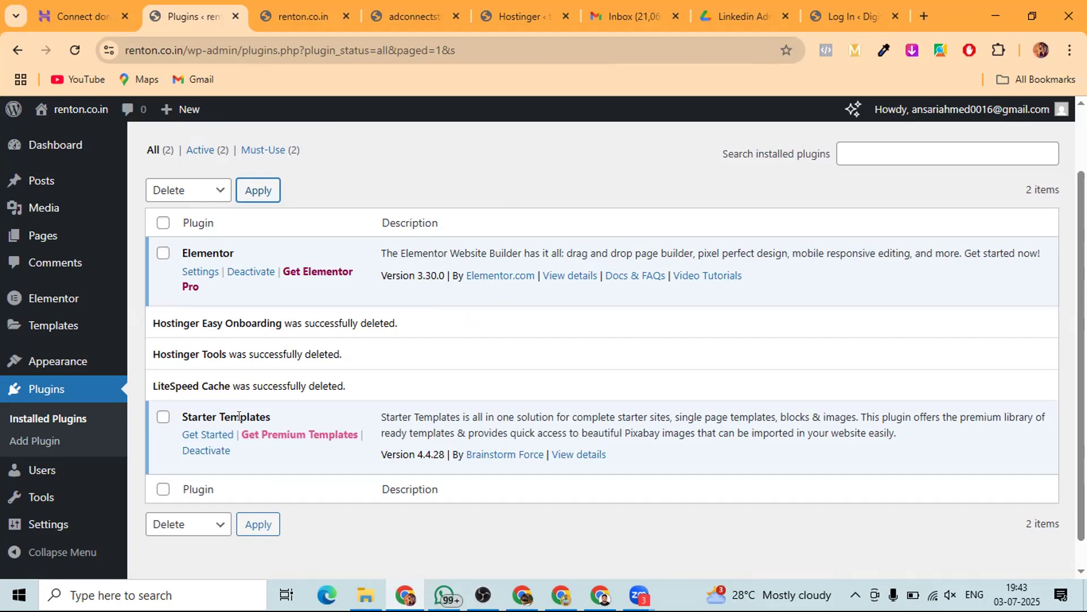
# - Launch Starter Templates, choose Classic Starter Templates and pick Elementor as the page builder
pyautogui.click(211, 433)
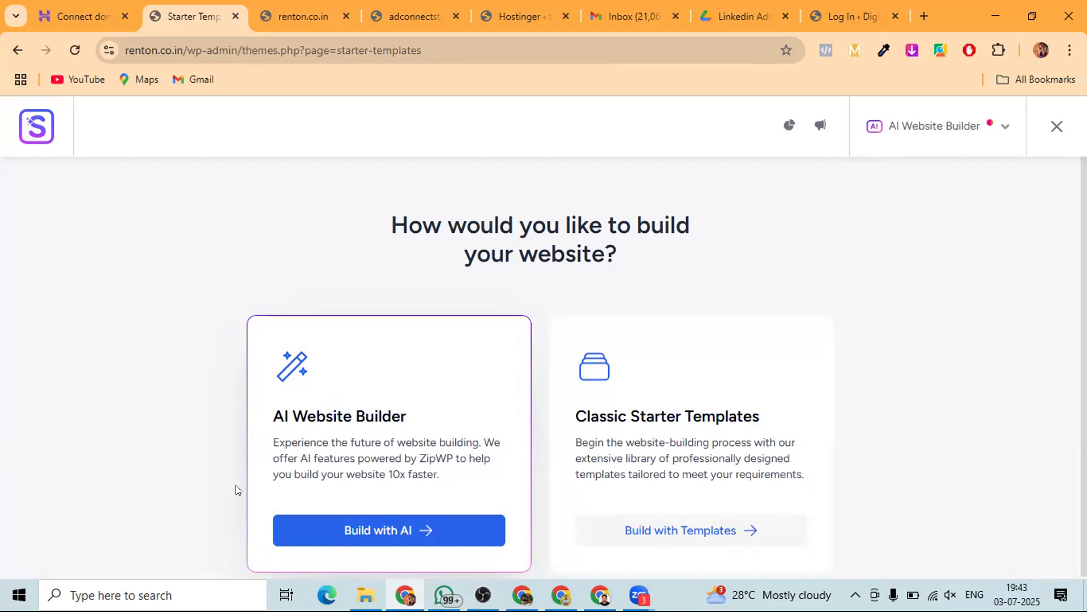
pyautogui.scroll(-1, 282, 431)
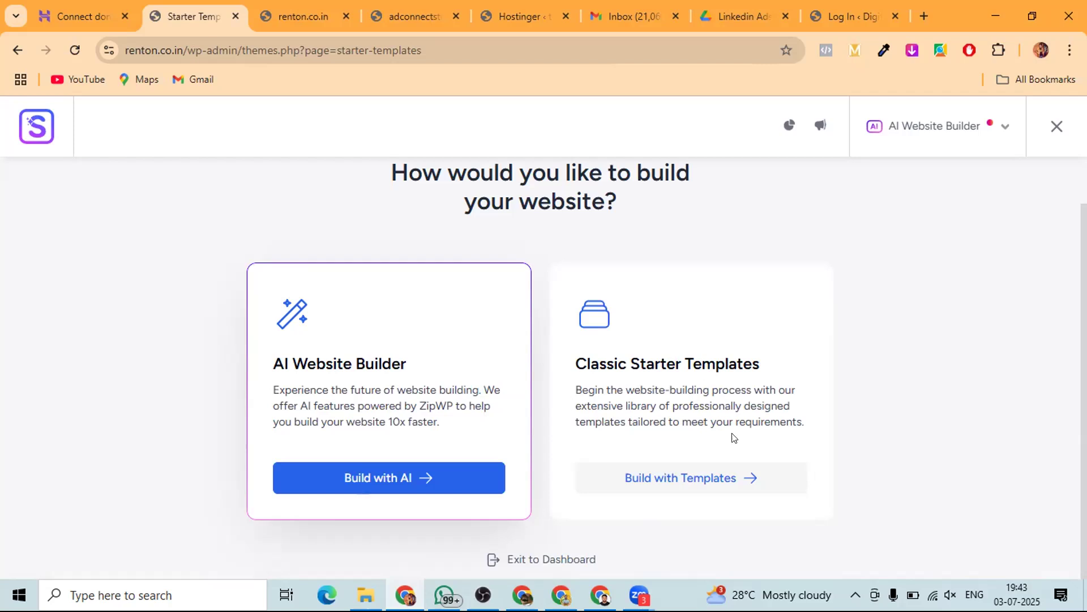
pyautogui.click(656, 478)
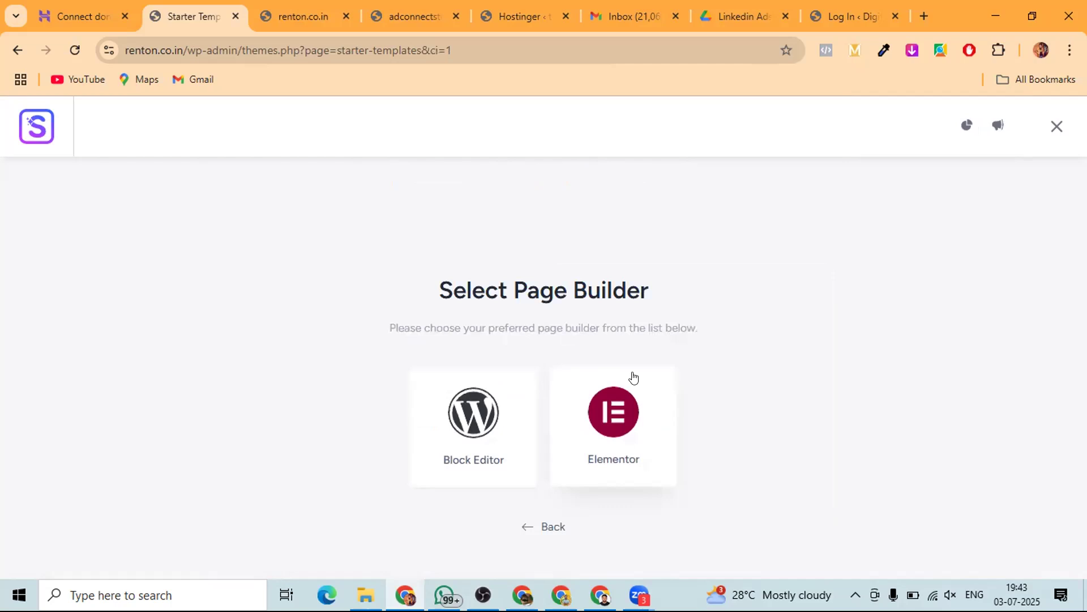
pyautogui.click(598, 407)
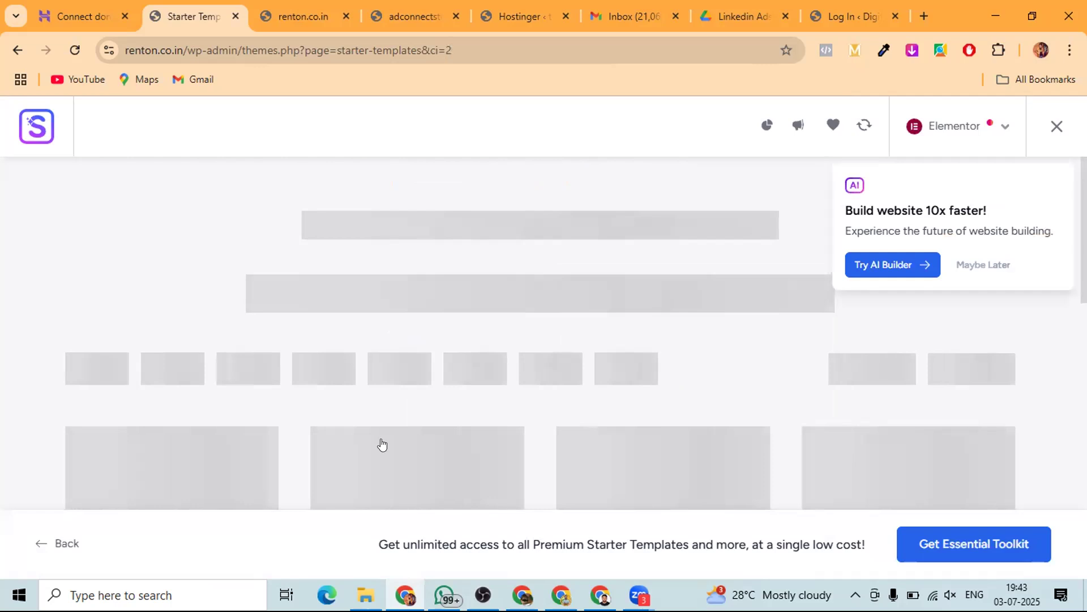
# - Dismiss the AI Builder suggestion popup on the Elementor template library
pyautogui.scroll(-2, 340, 403)
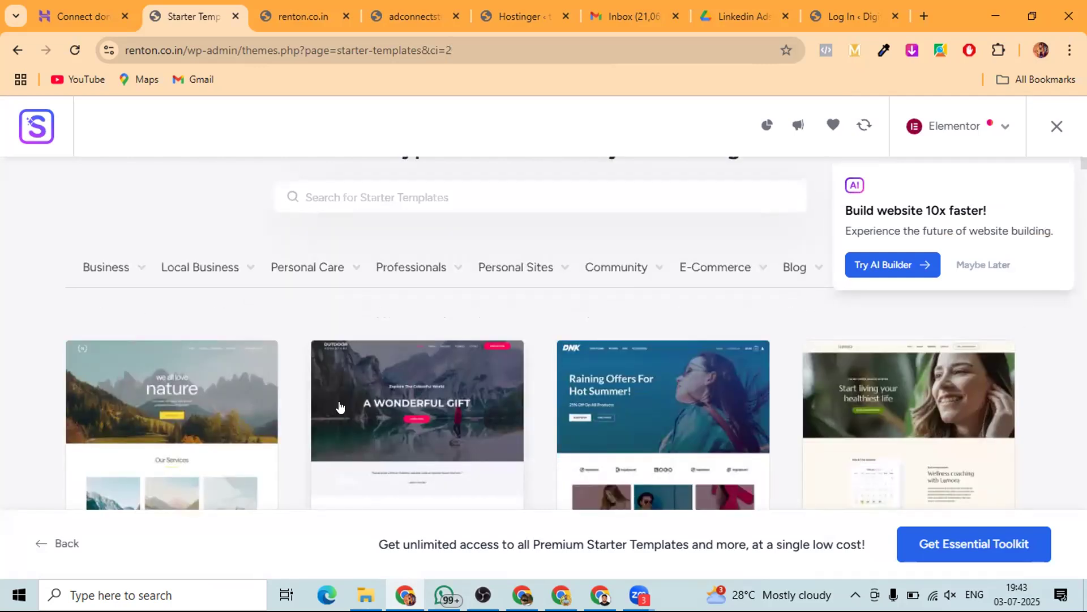
pyautogui.moveTo(110, 267)
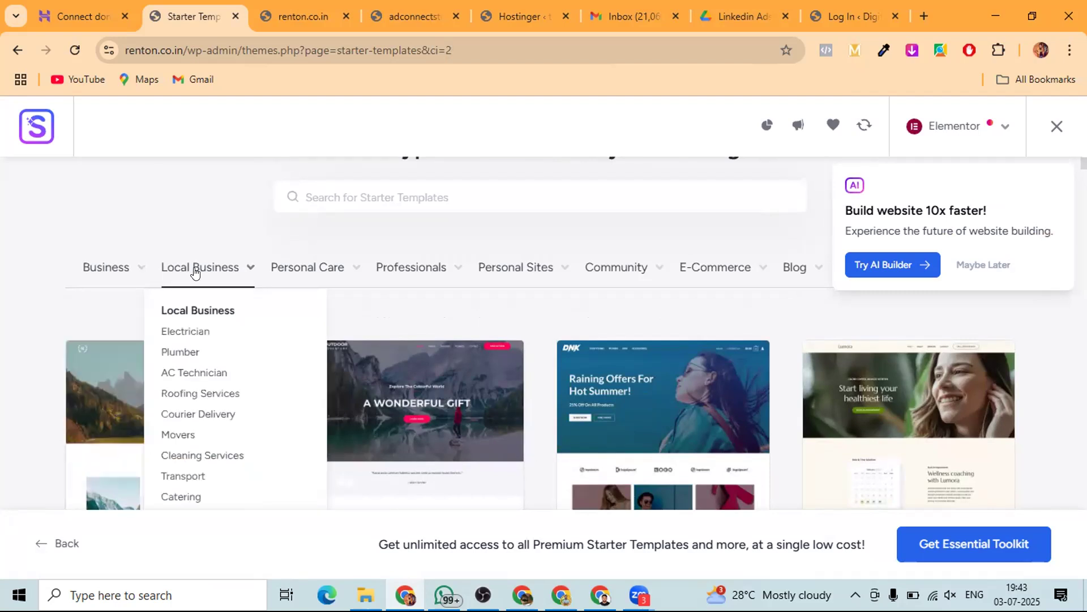
pyautogui.moveTo(300, 273)
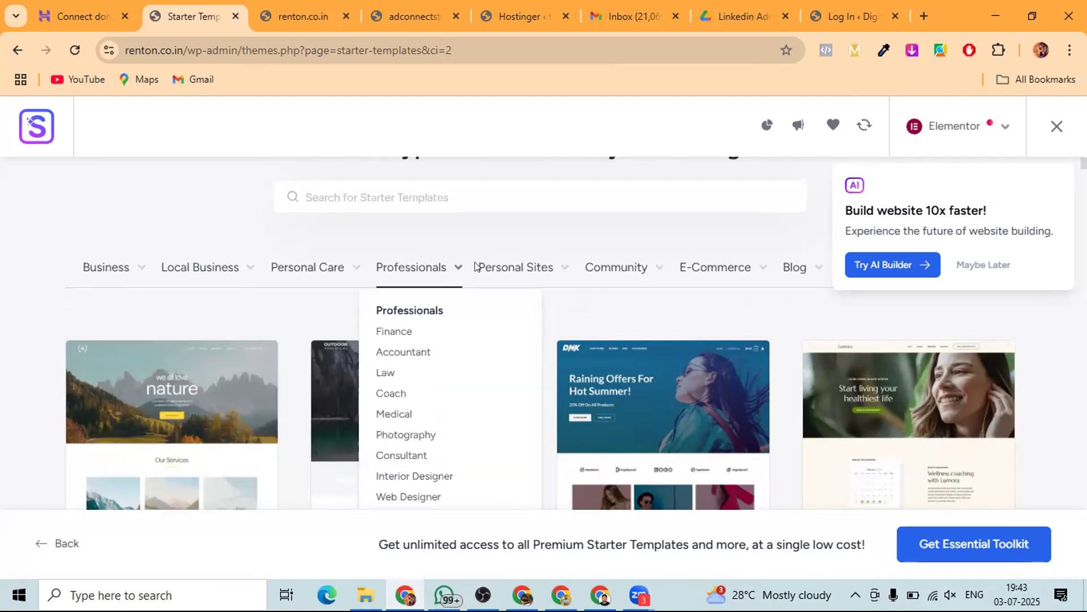
pyautogui.moveTo(503, 267)
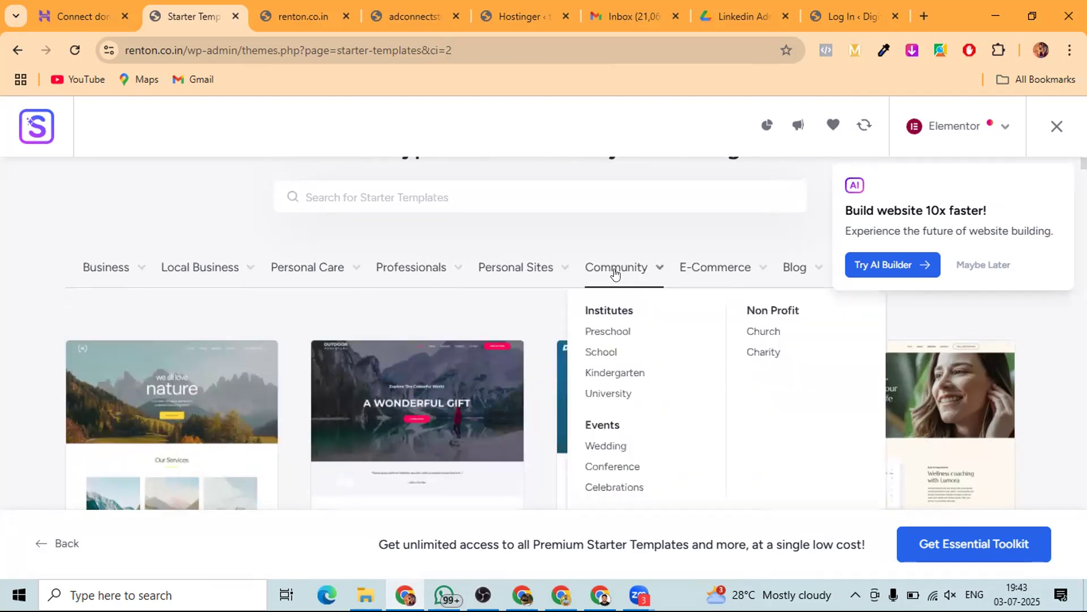
pyautogui.moveTo(712, 275)
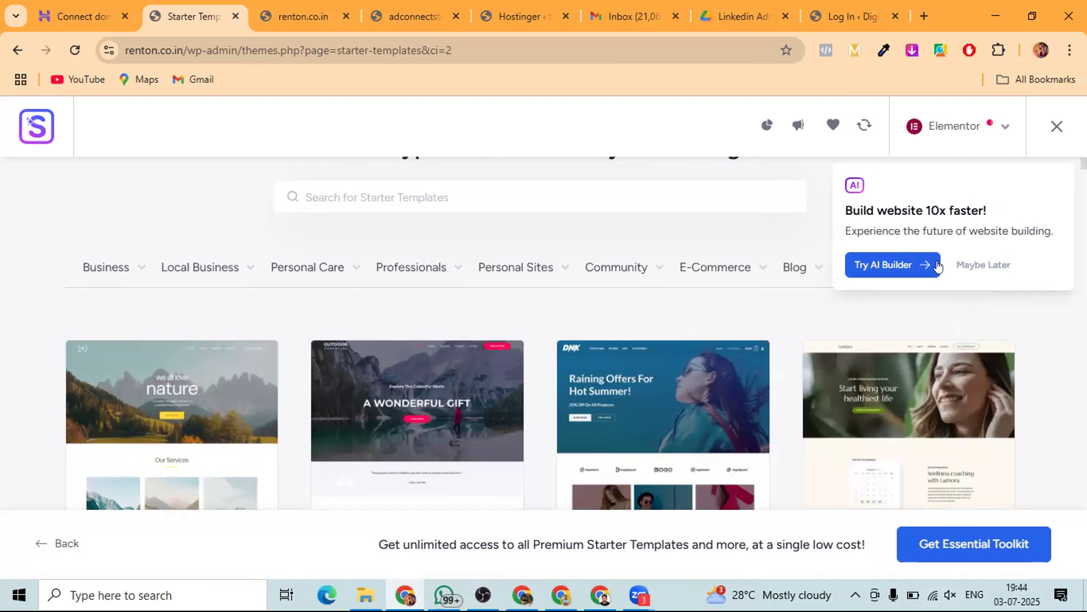
pyautogui.click(983, 265)
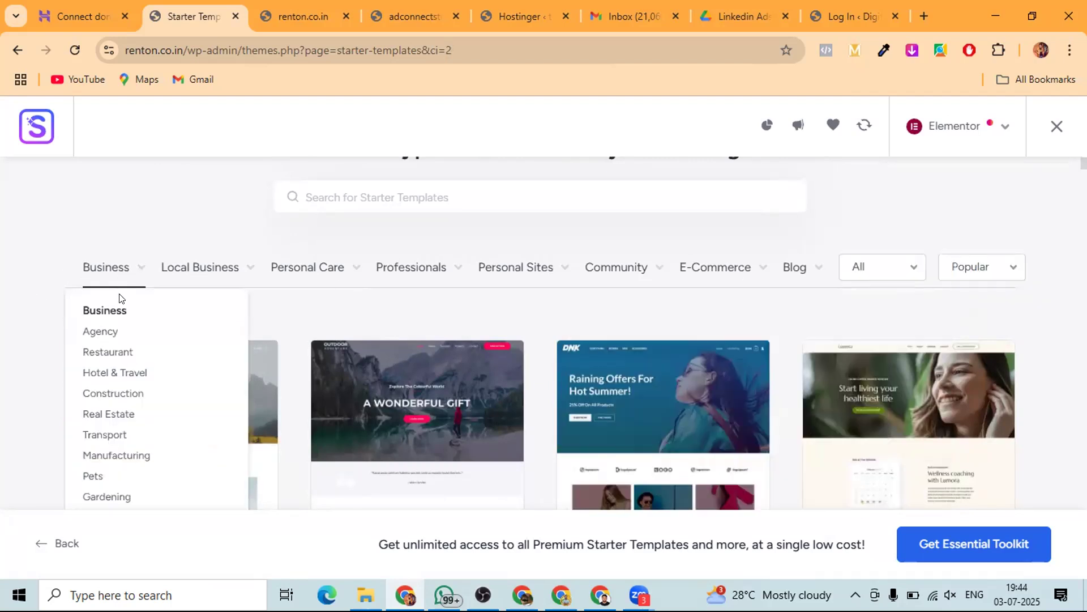
# - Filter the template library to Pets and open the Pet Services template
pyautogui.scroll(-2, 120, 295)
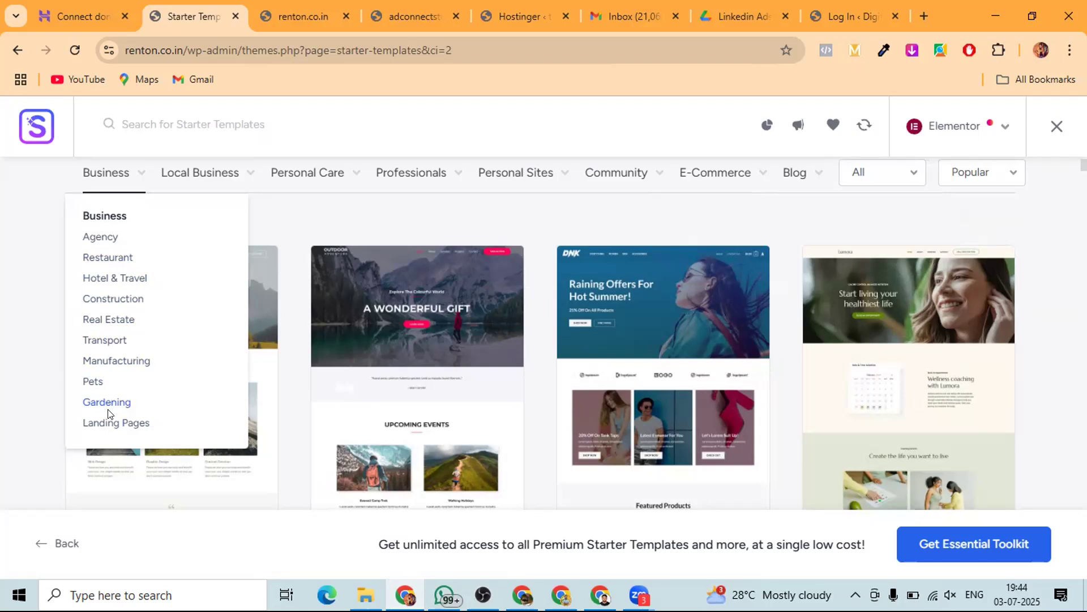
pyautogui.click(86, 384)
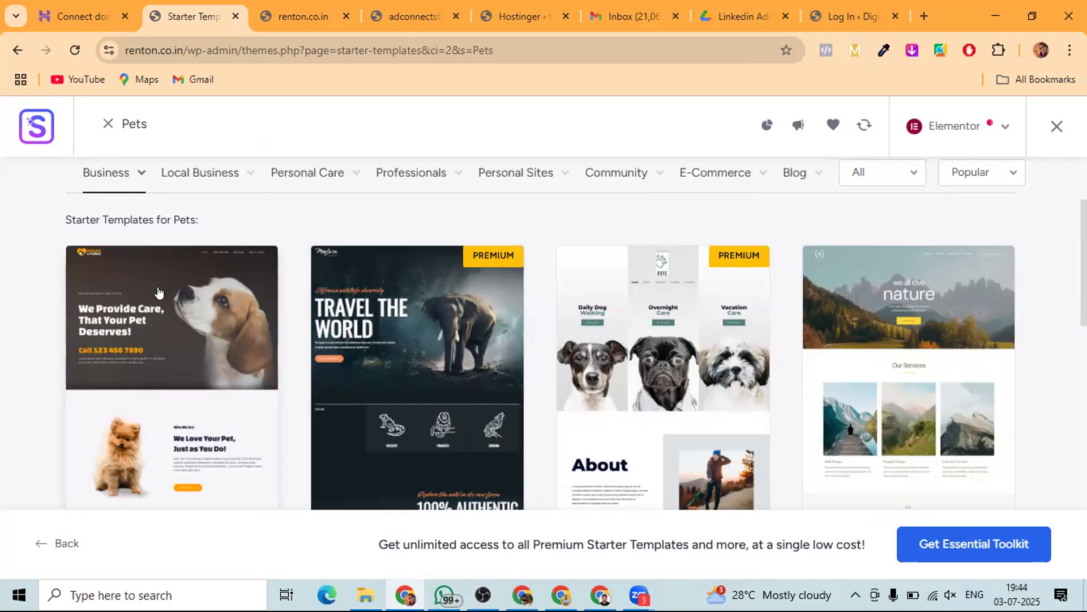
pyautogui.click(158, 352)
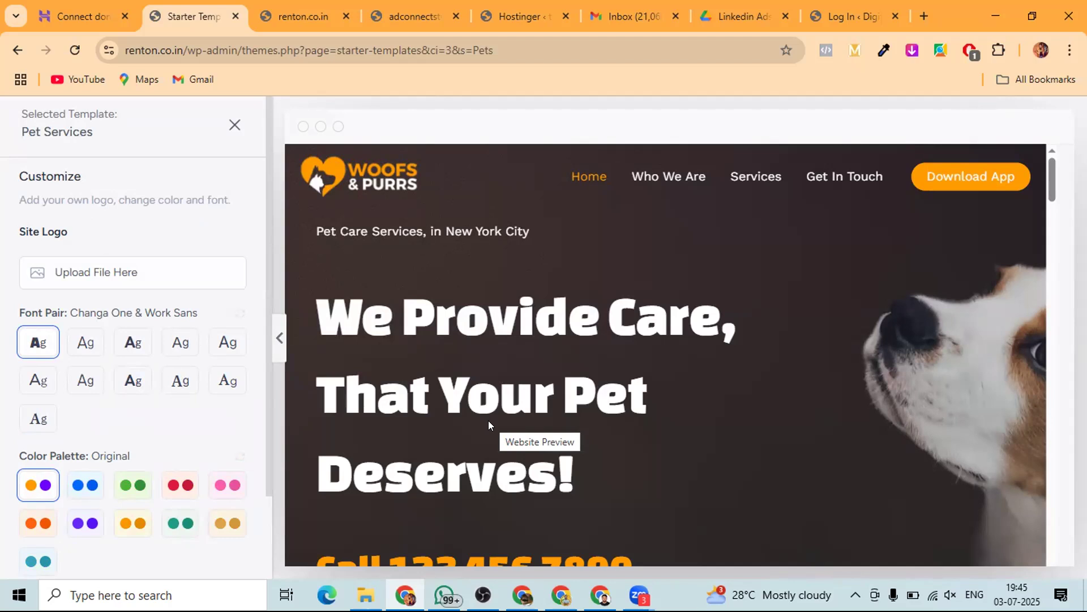
# - Scroll through the Pet Services homepage preview, then close it to return to the grid
pyautogui.scroll(-3, 605, 390)
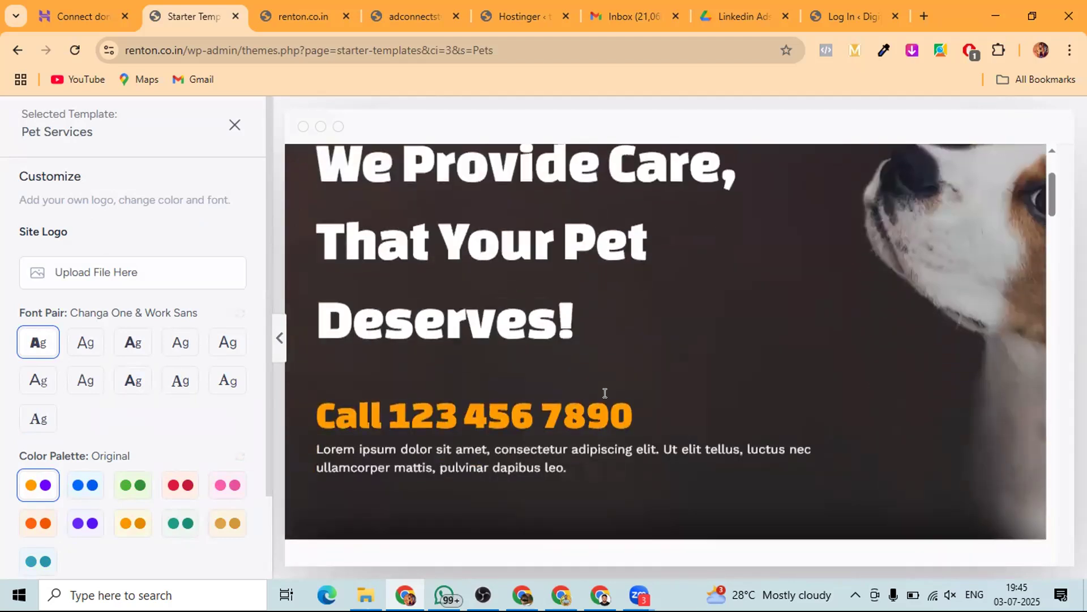
pyautogui.scroll(-10, 605, 392)
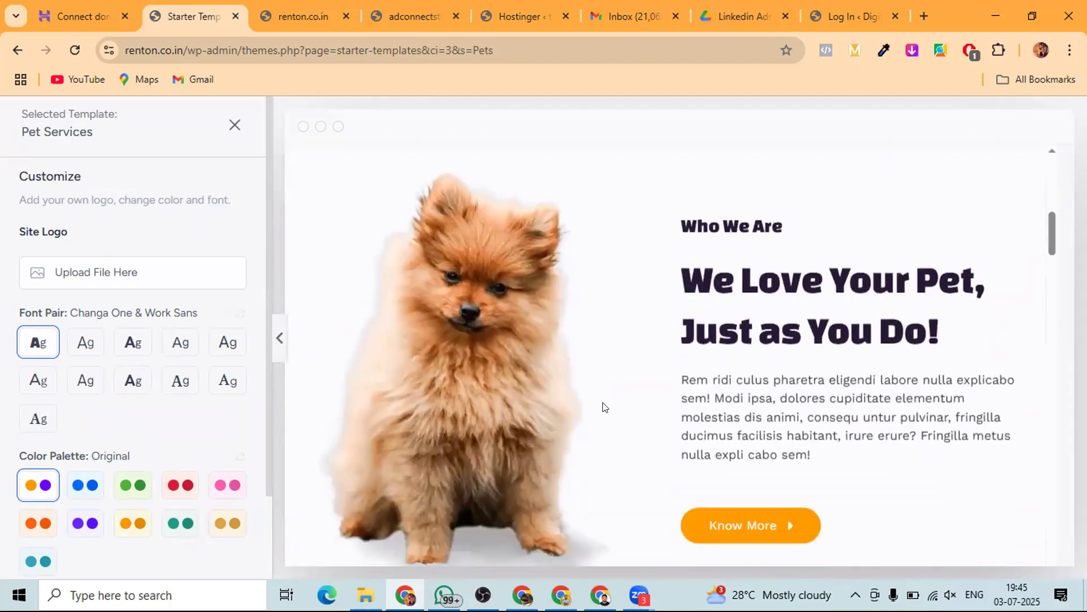
pyautogui.scroll(-8, 604, 403)
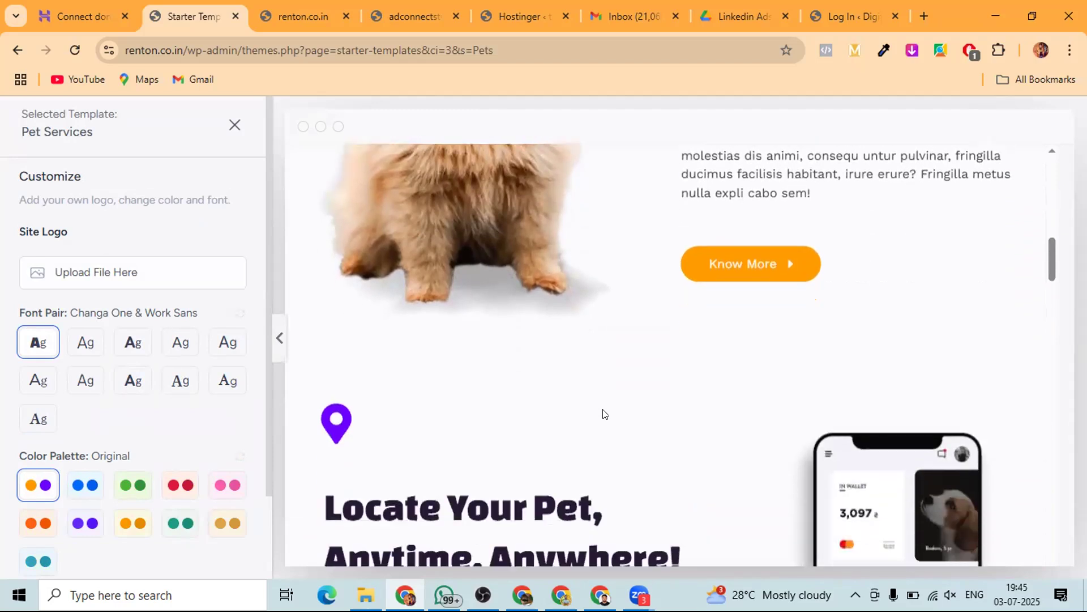
pyautogui.scroll(-5, 603, 412)
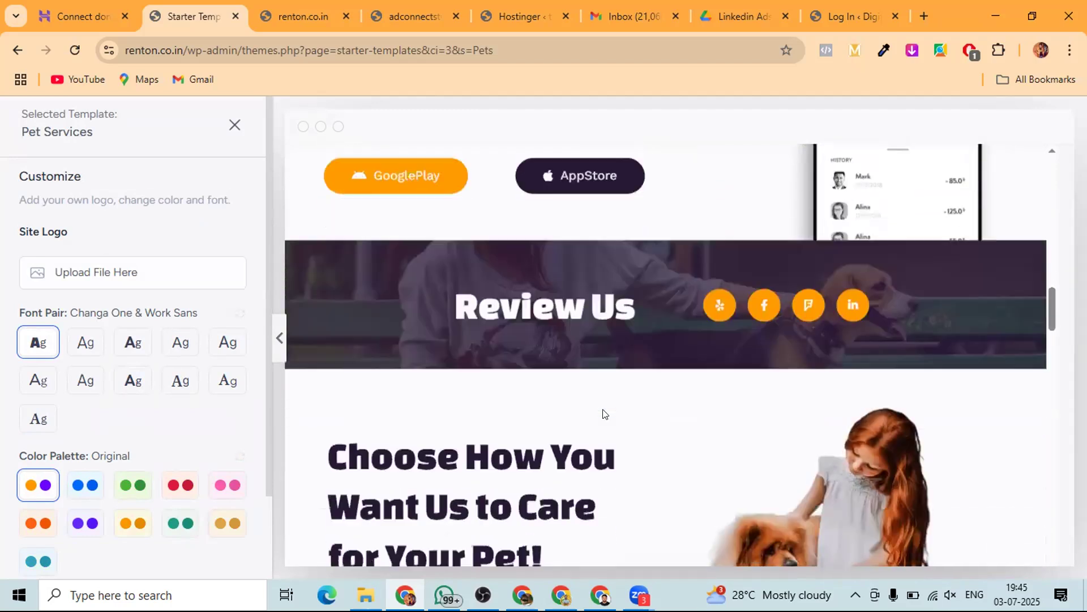
pyautogui.scroll(4, 603, 413)
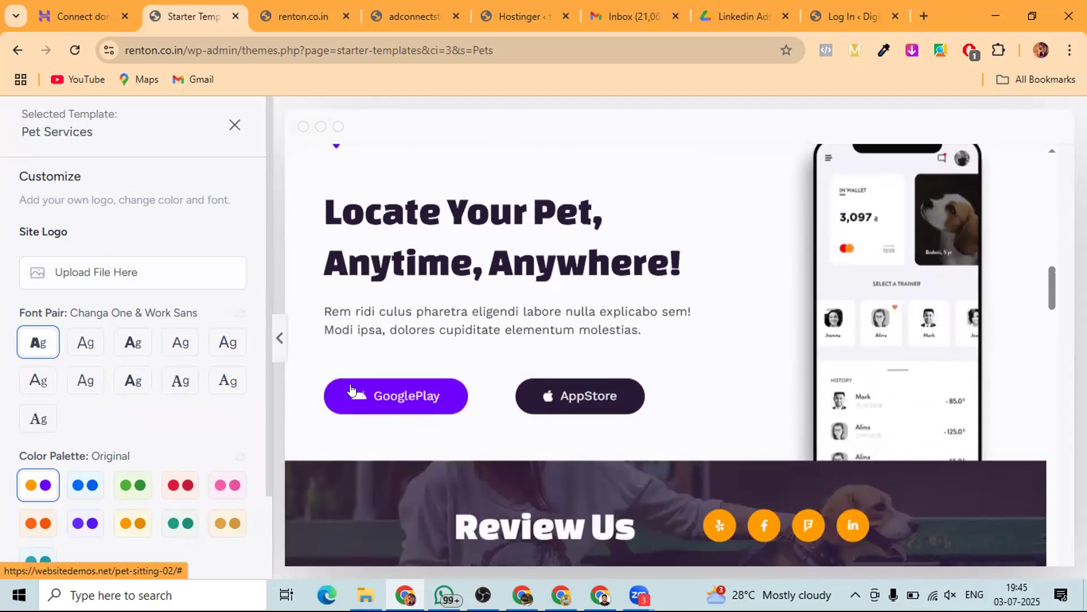
pyautogui.scroll(-4, 389, 394)
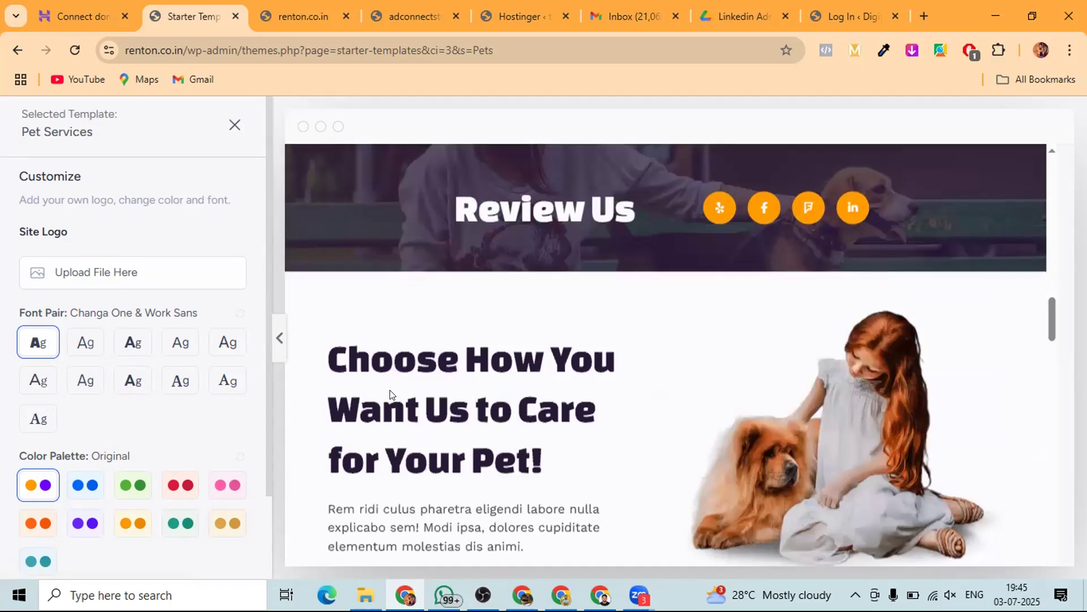
pyautogui.click(235, 128)
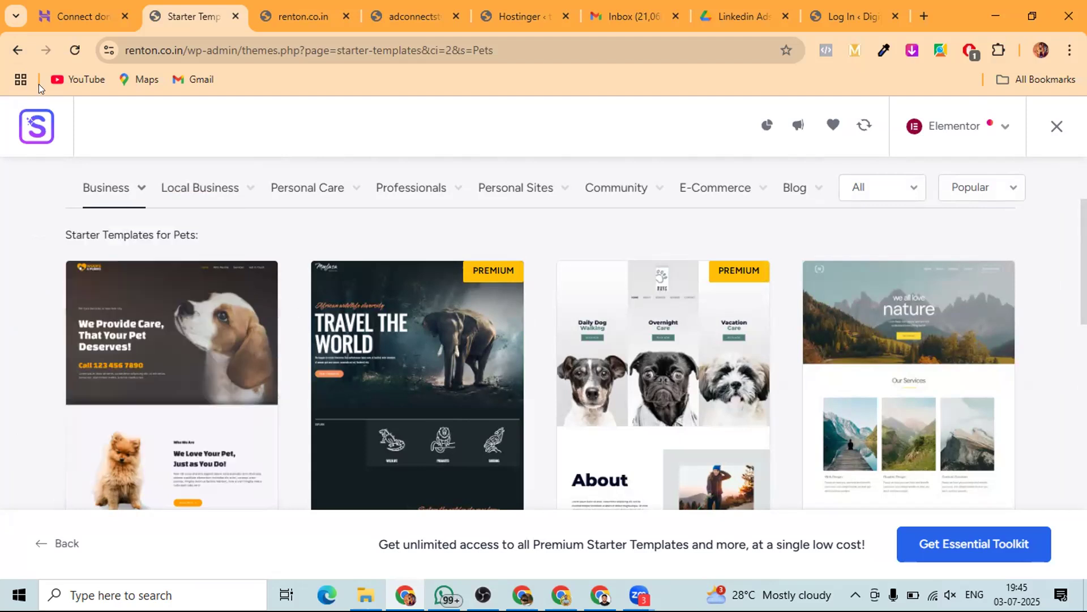
pyautogui.click(102, 186)
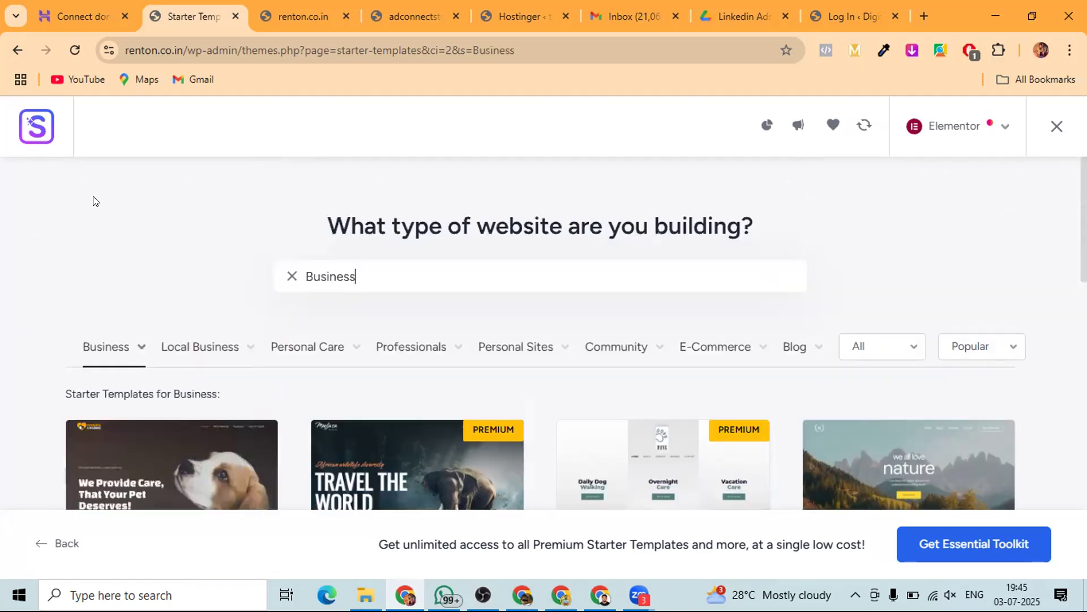
pyautogui.scroll(-3, 46, 336)
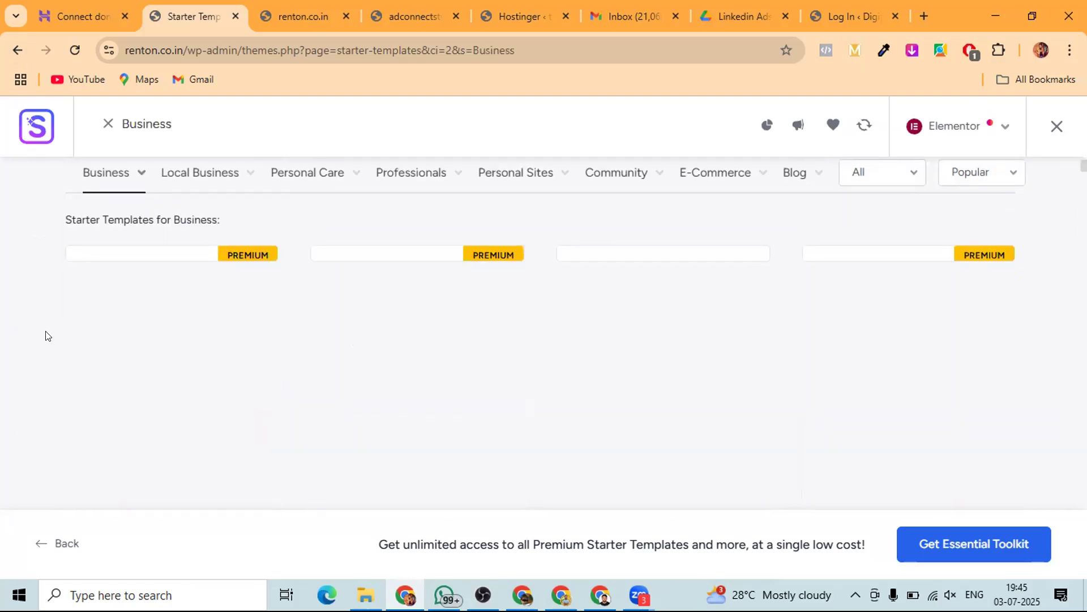
pyautogui.scroll(3, 47, 334)
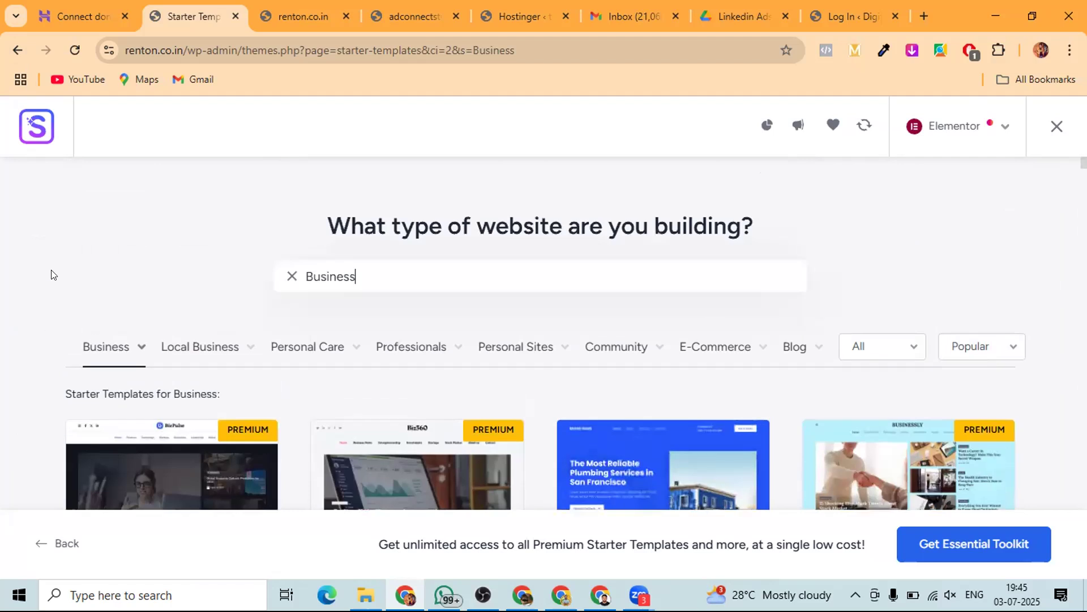
pyautogui.click(17, 52)
pyautogui.click(284, 275)
pyautogui.press('BackSpace')
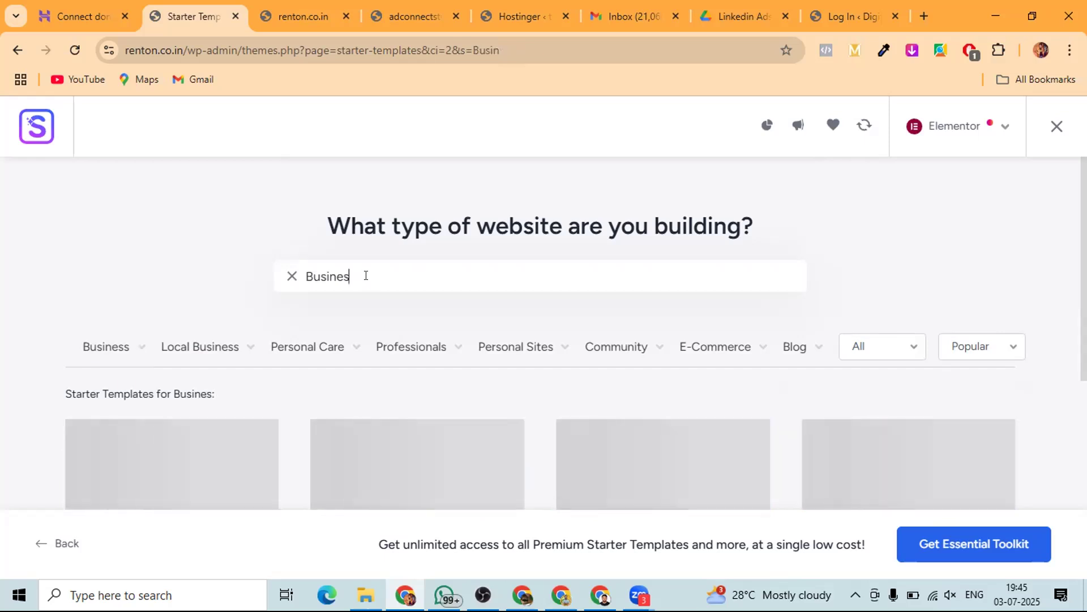
pyautogui.press('BackSpace')
pyautogui.press('BackSpace')
pyautogui.press('BackSpace')
pyautogui.press('BackSpace')
pyautogui.press('BackSpace')
pyautogui.press('BackSpace')
pyautogui.press('BackSpace')
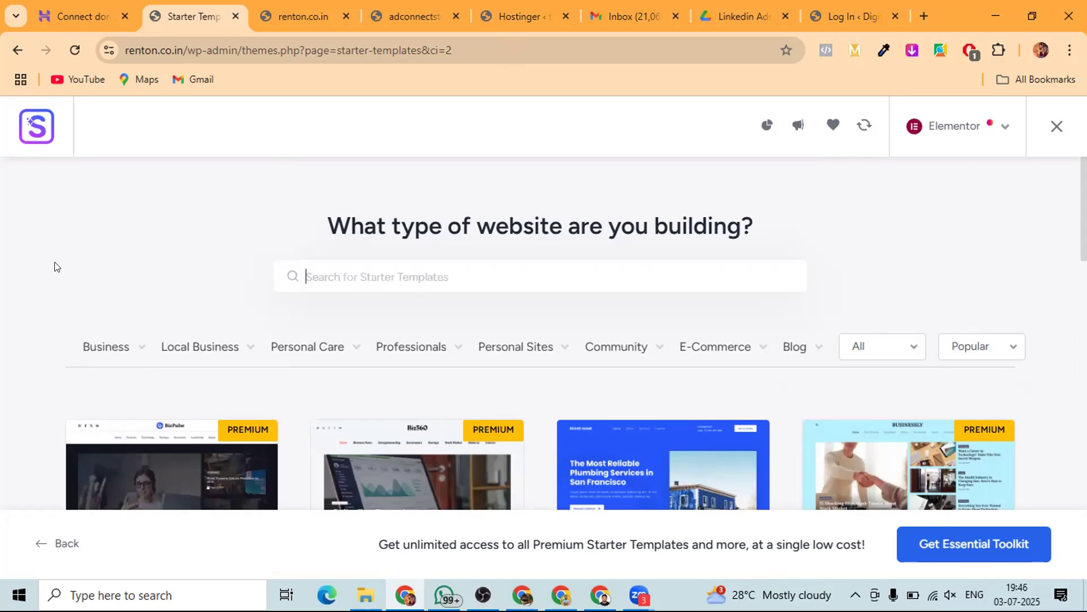
pyautogui.scroll(-5, 54, 268)
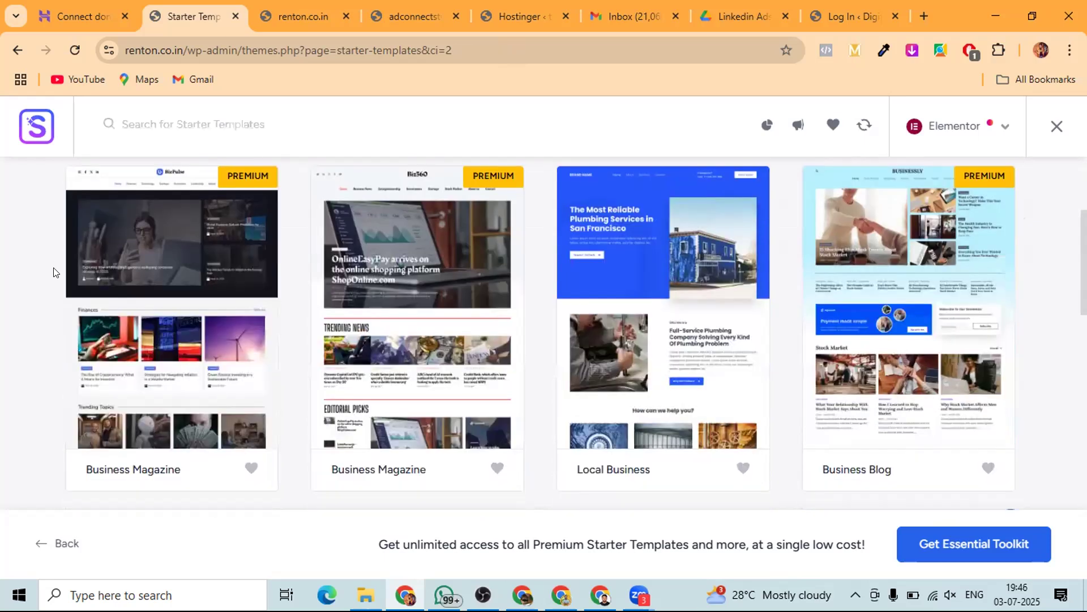
pyautogui.scroll(-1, 54, 272)
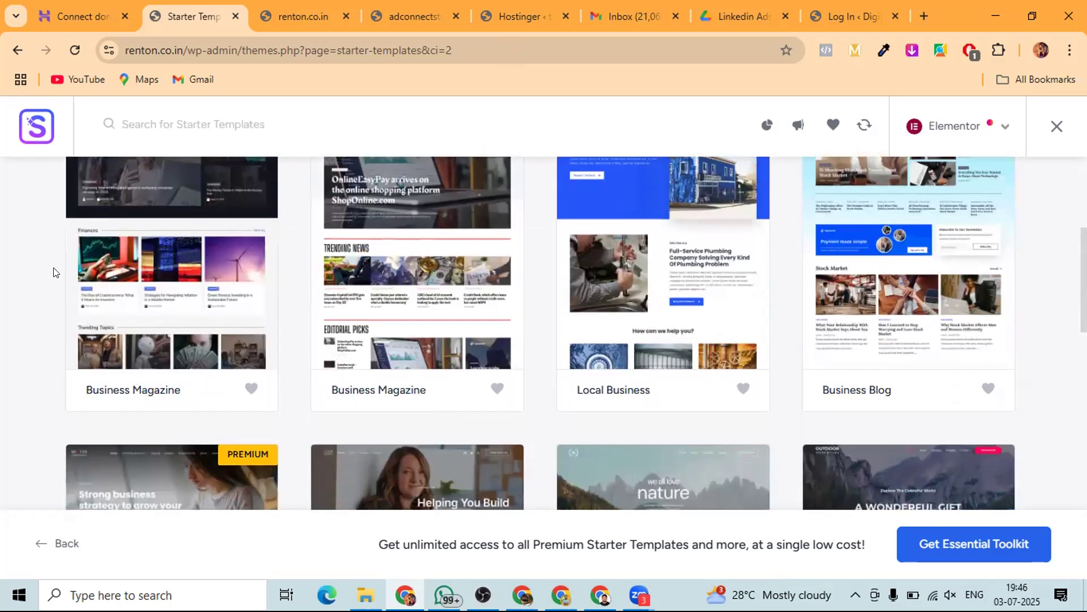
pyautogui.scroll(-4, 54, 272)
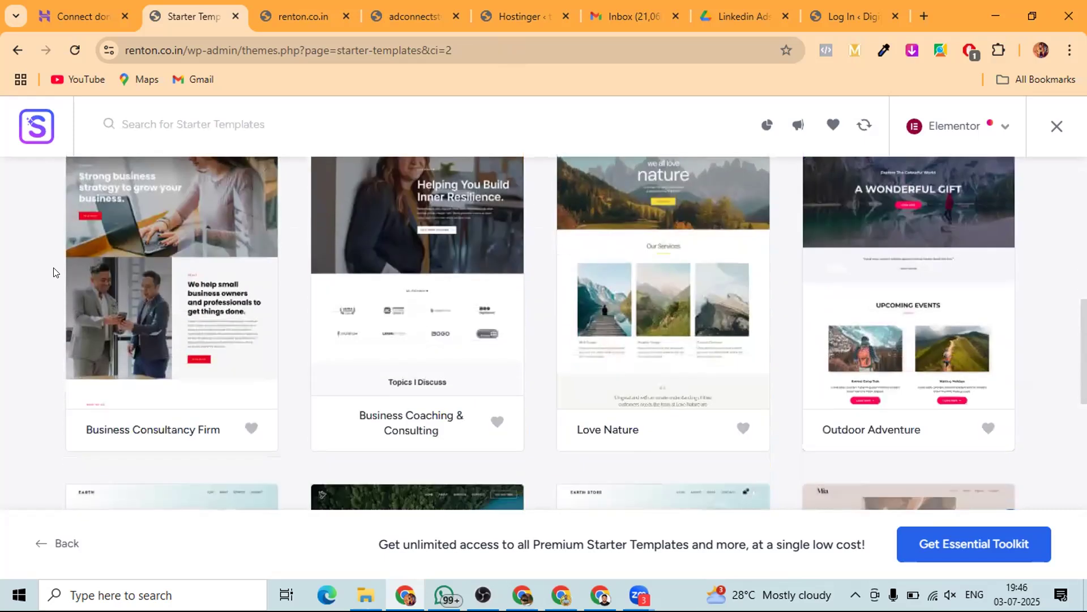
pyautogui.scroll(-1, 54, 273)
pyautogui.scroll(1, 54, 272)
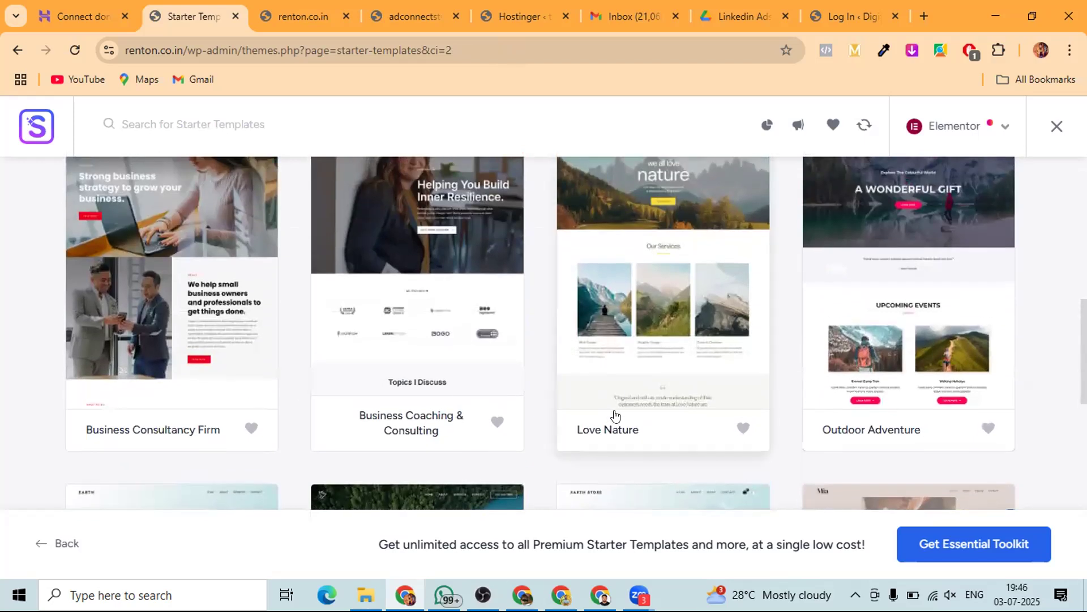
pyautogui.scroll(1, 654, 293)
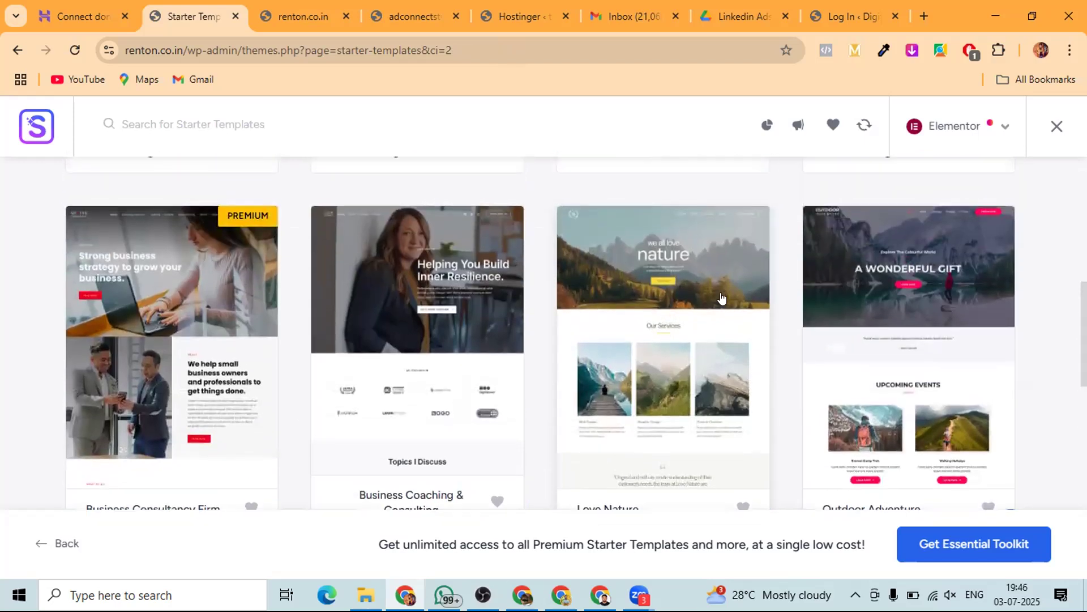
pyautogui.scroll(-1, 667, 288)
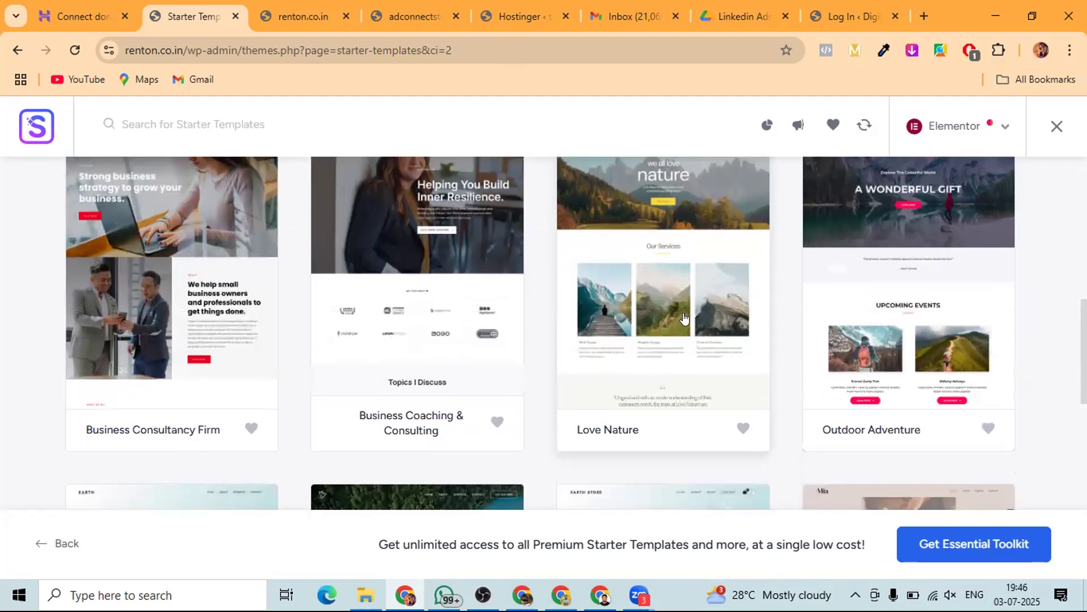
pyautogui.scroll(1, 899, 317)
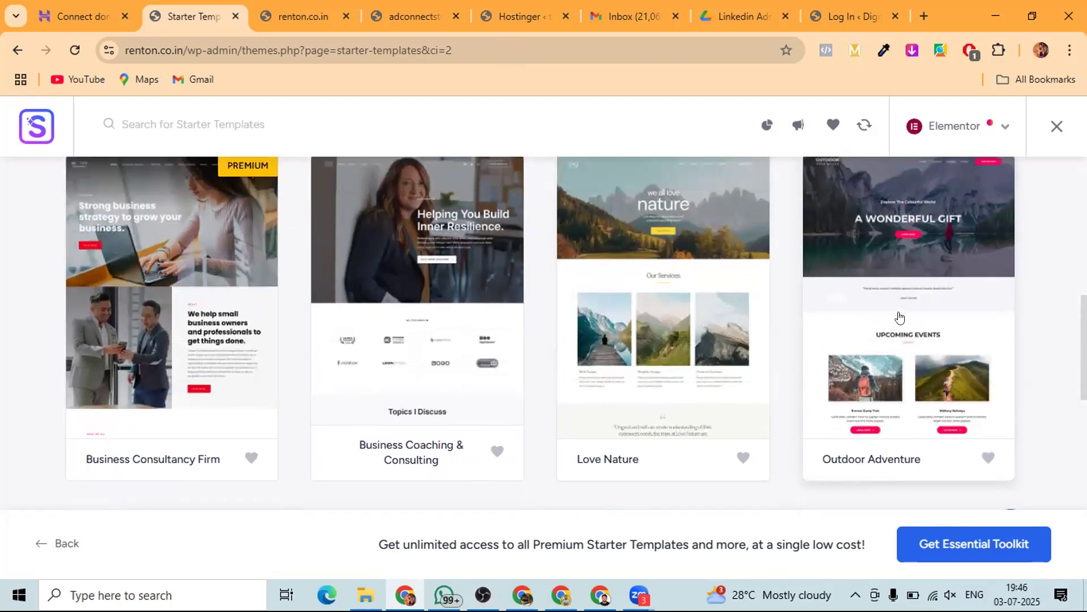
pyautogui.scroll(1, 899, 318)
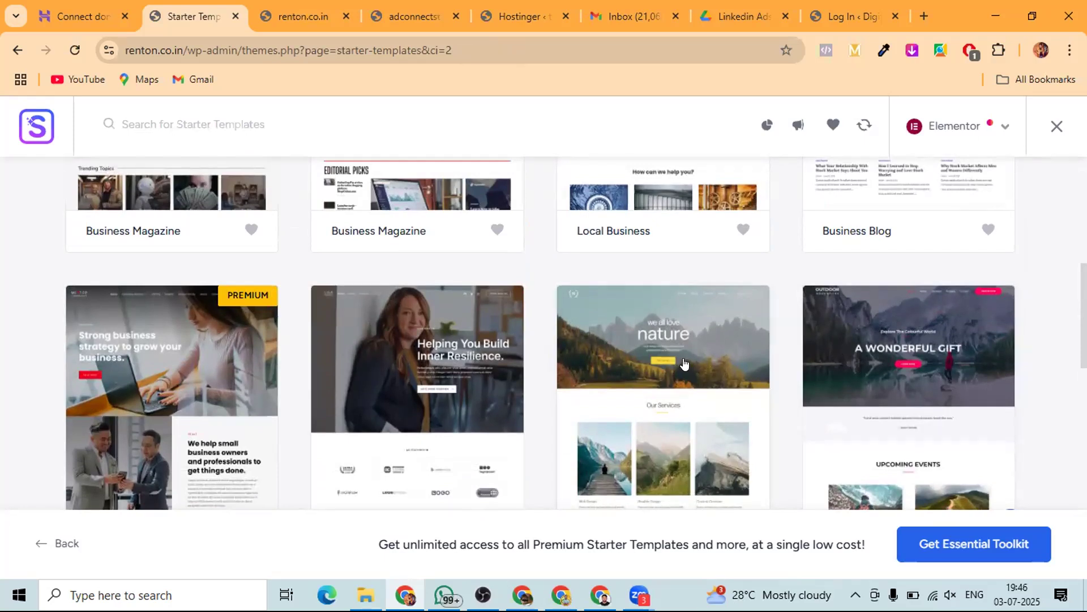
pyautogui.scroll(-5, 686, 367)
pyautogui.scroll(-2, 684, 363)
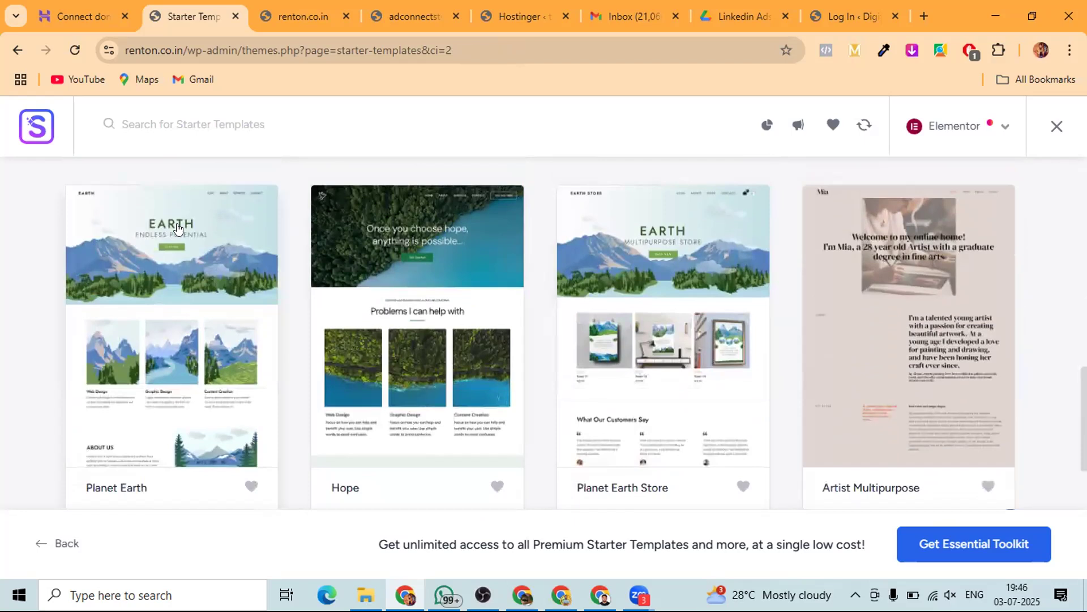
pyautogui.scroll(1, 420, 363)
pyautogui.scroll(-3, 406, 399)
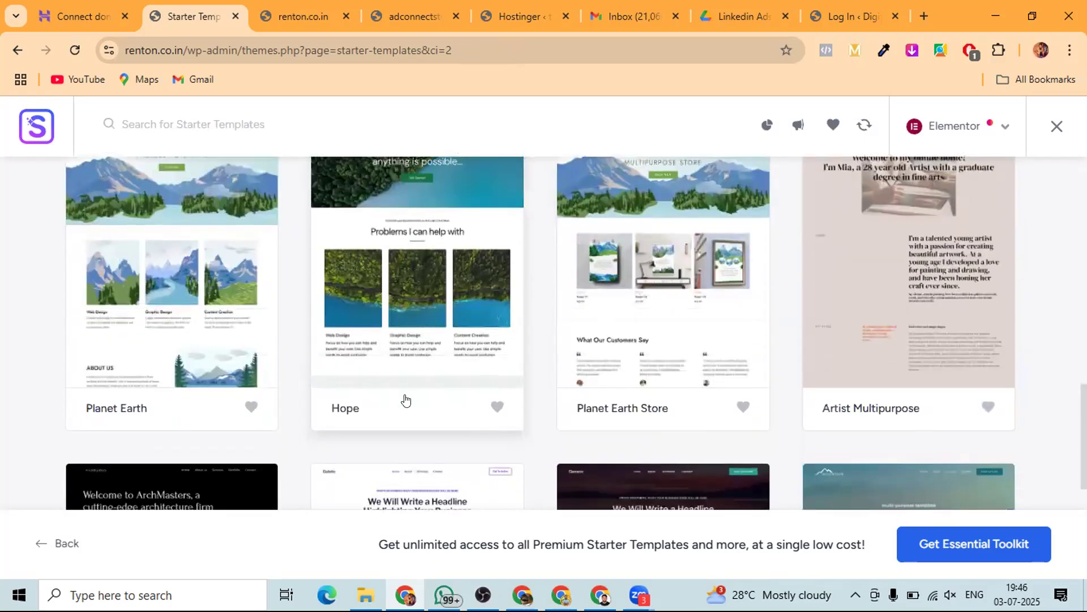
pyautogui.scroll(1, 463, 285)
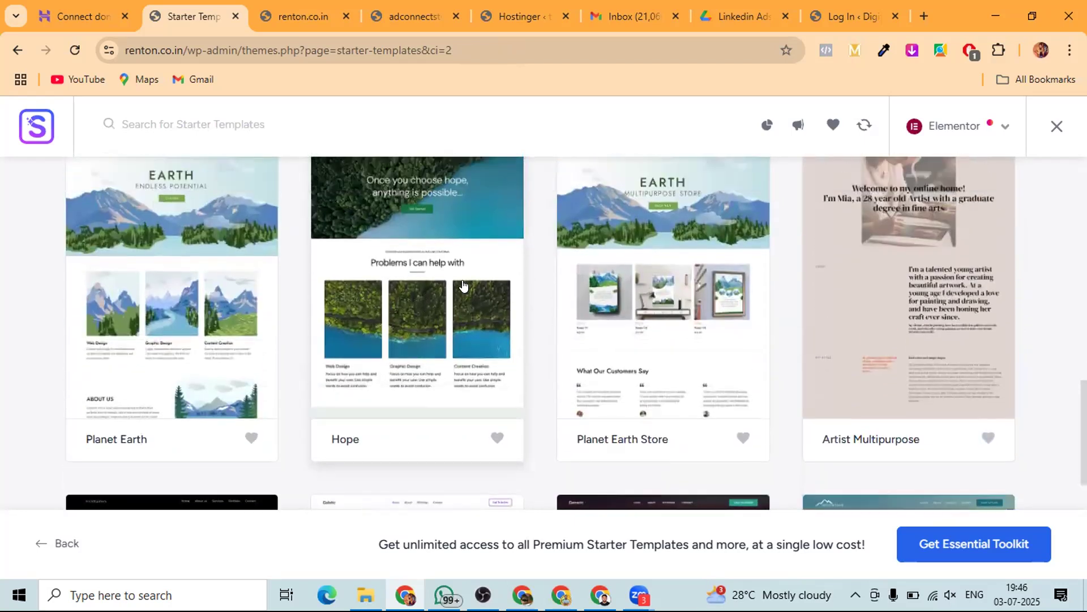
pyautogui.scroll(-5, 462, 285)
pyautogui.scroll(7, 463, 285)
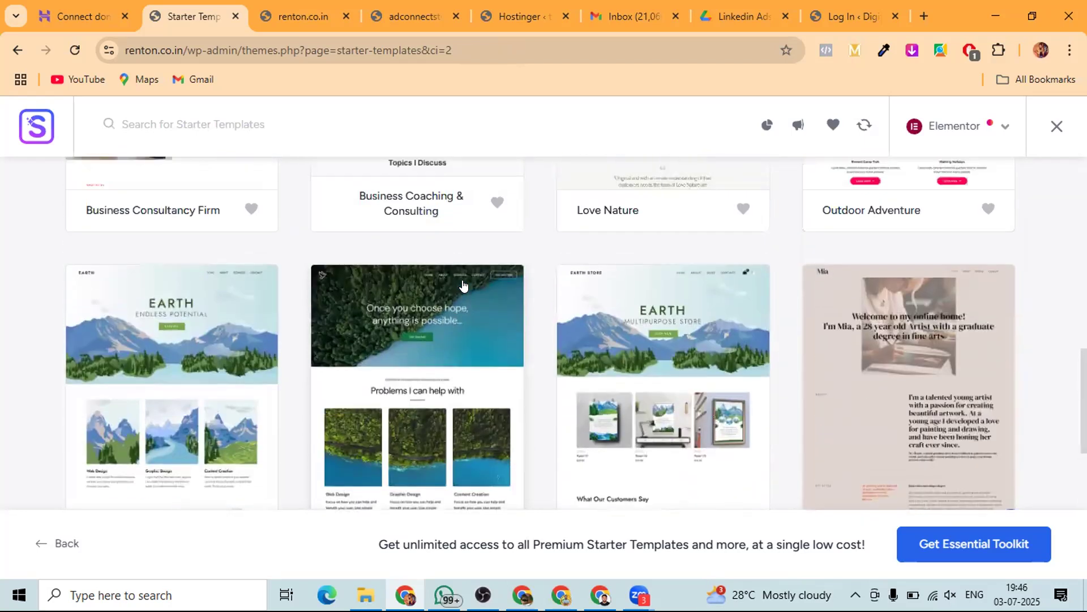
pyautogui.scroll(-3, 336, 352)
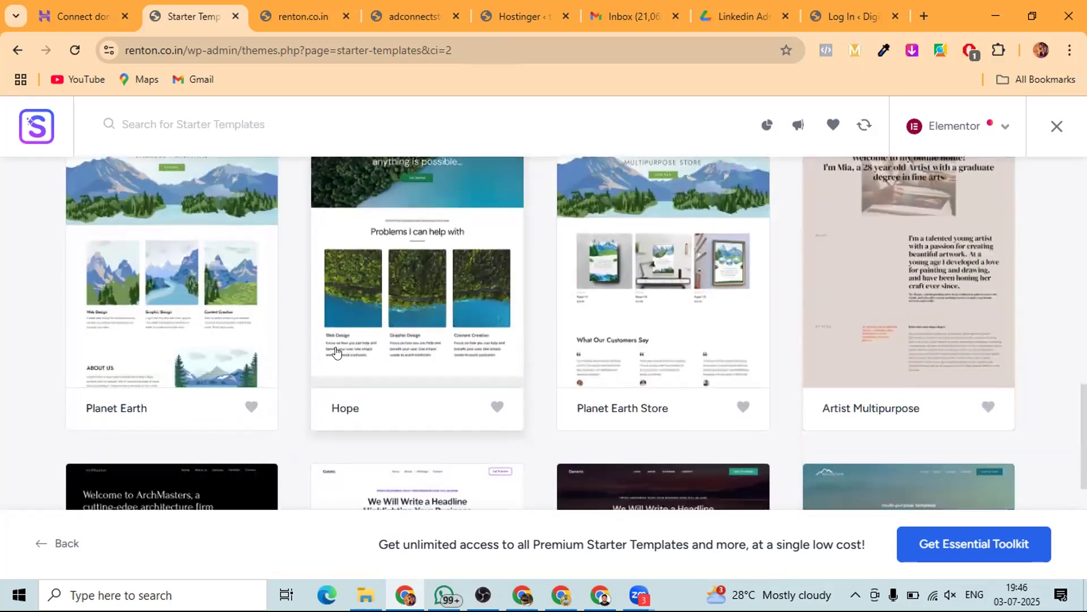
pyautogui.scroll(-7, 335, 352)
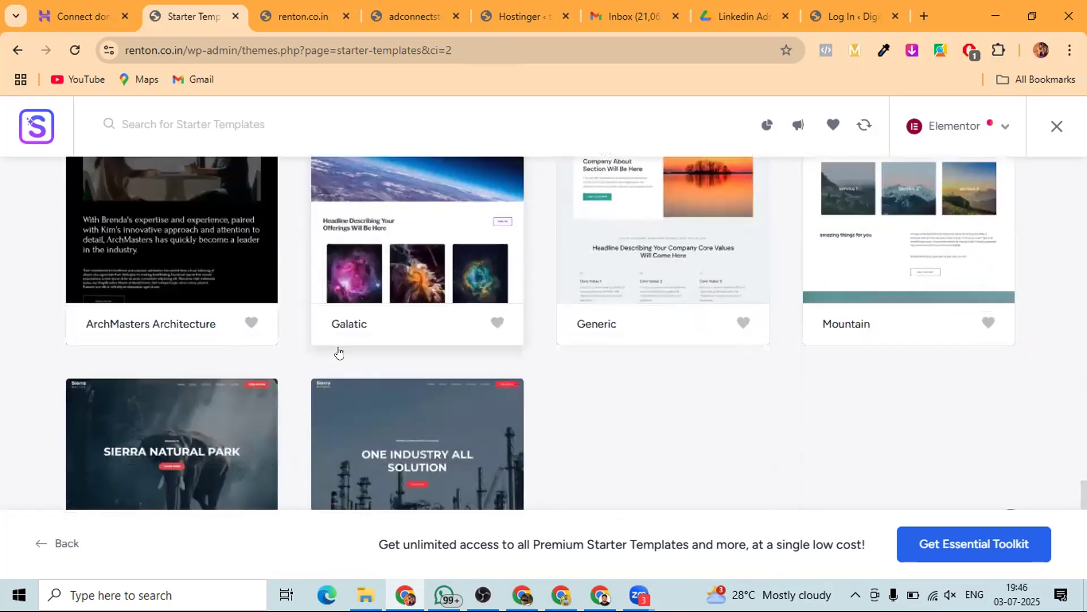
pyautogui.scroll(-3, 339, 352)
pyautogui.scroll(15, 338, 352)
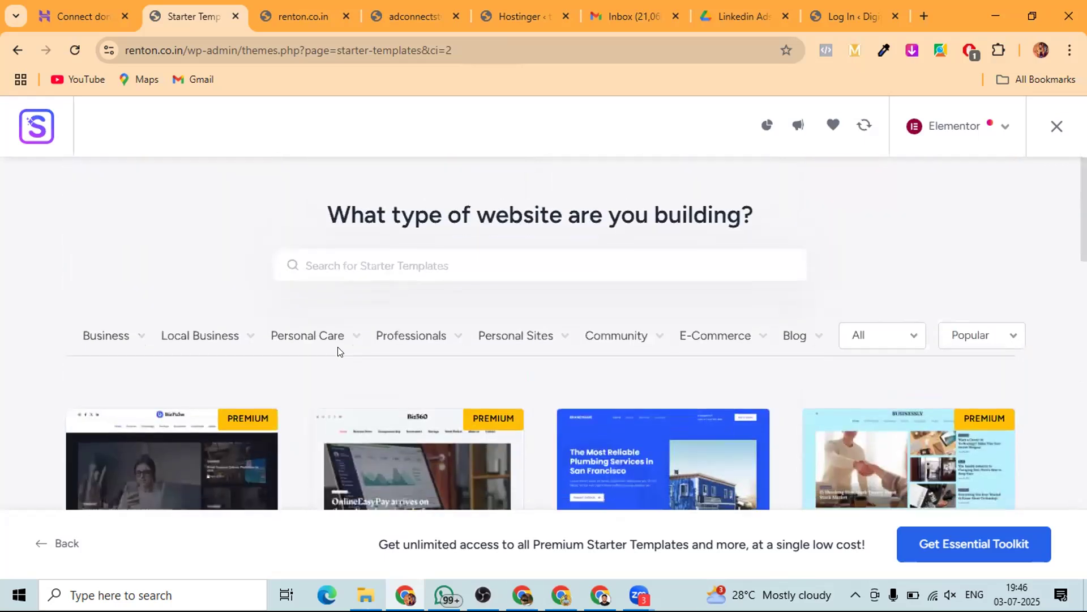
pyautogui.scroll(-3, 338, 352)
pyautogui.scroll(-8, 339, 352)
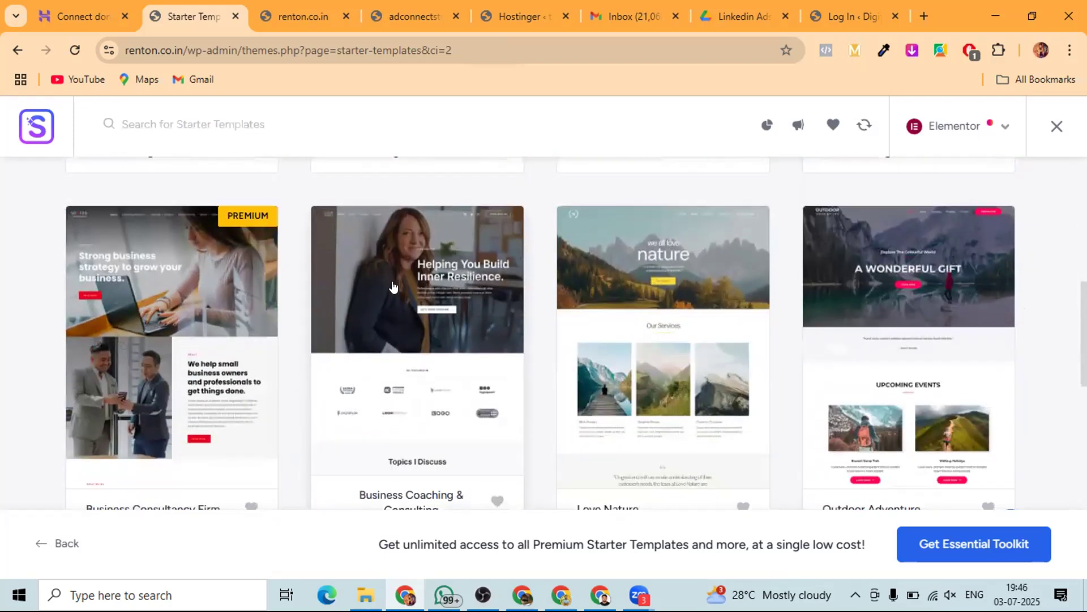
pyautogui.scroll(-2, 393, 284)
pyautogui.scroll(3, 610, 458)
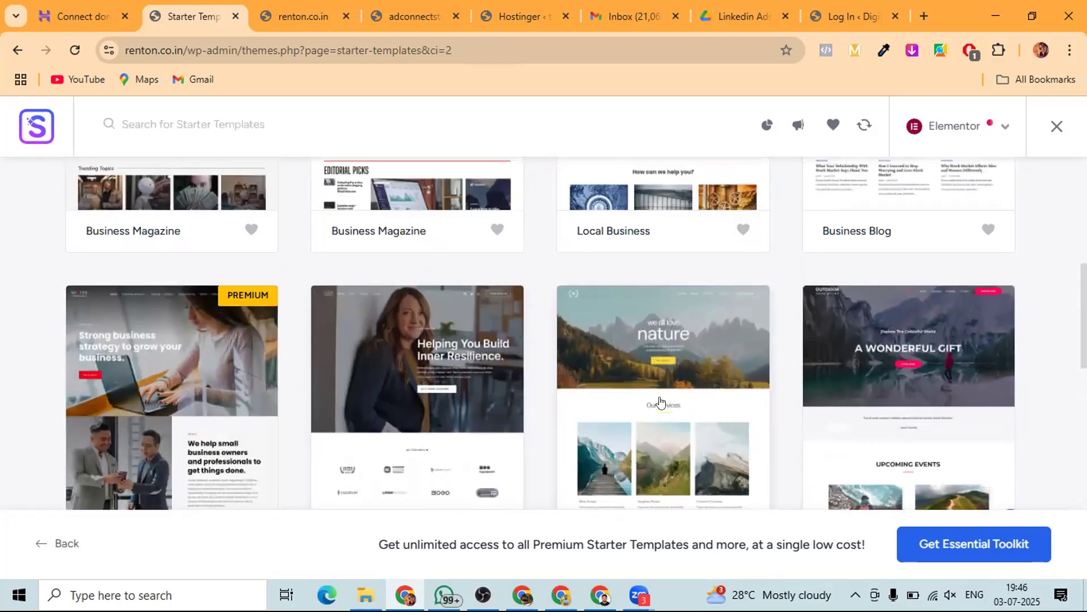
pyautogui.scroll(-2, 635, 368)
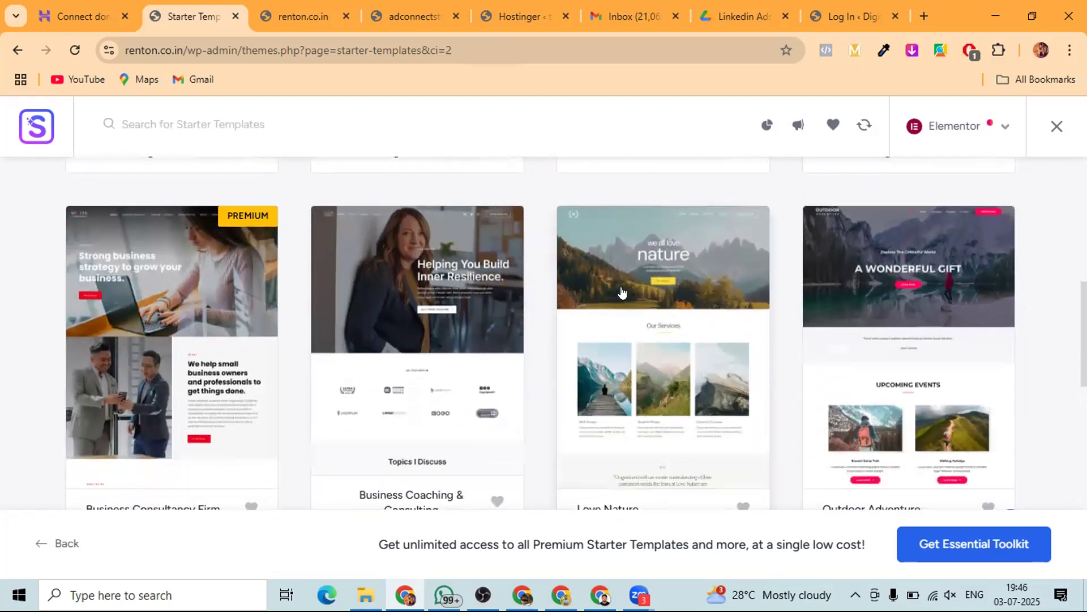
pyautogui.scroll(-2, 621, 292)
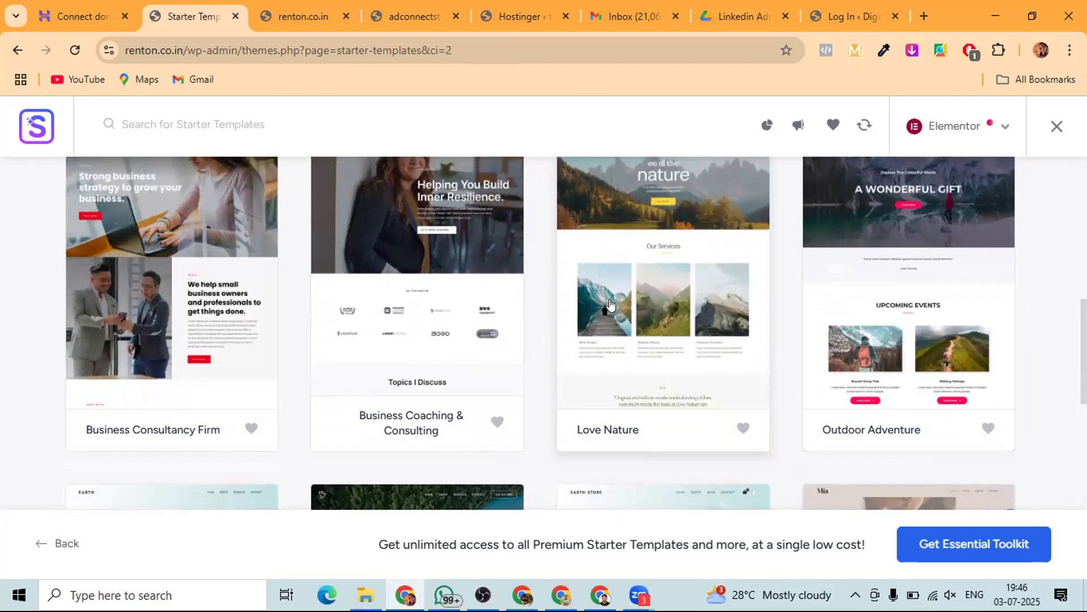
pyautogui.scroll(10, 705, 298)
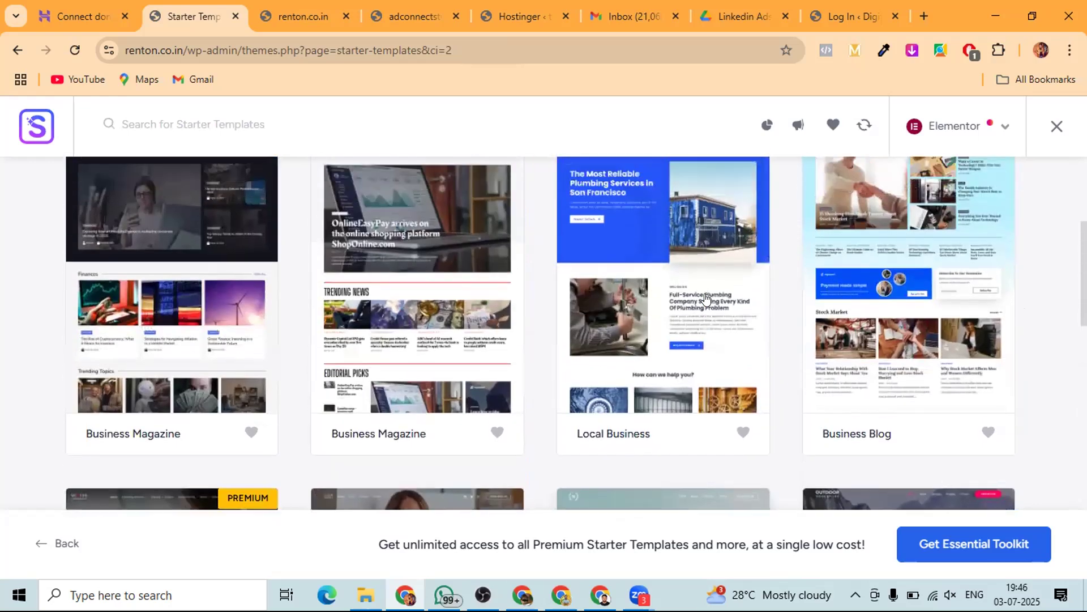
pyautogui.scroll(2, 705, 298)
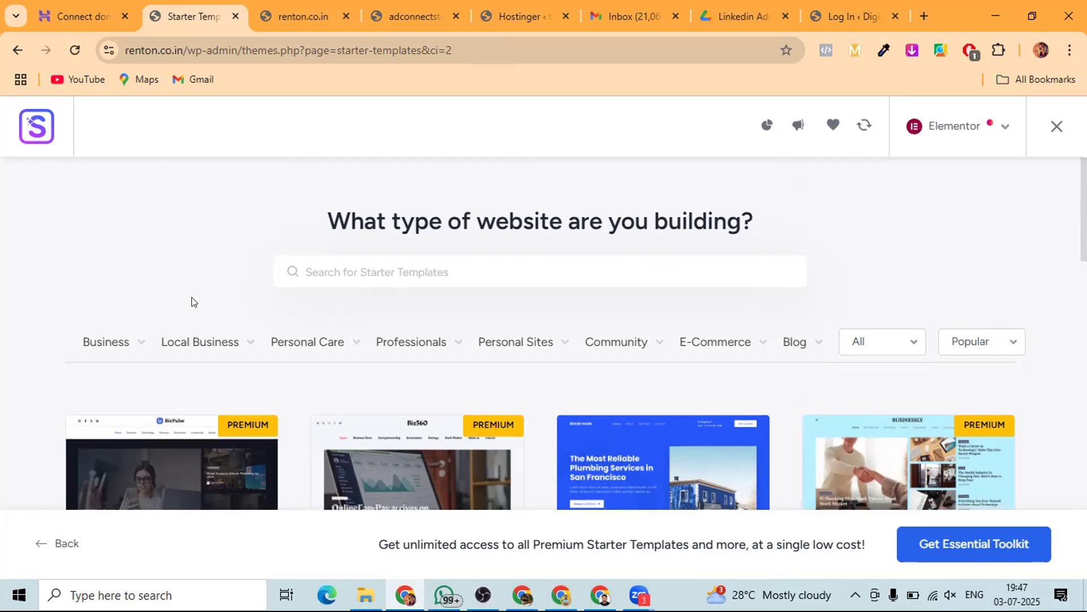
# - Filter the starter templates to Personal Care and browse the results
pyautogui.scroll(-1, 192, 300)
pyautogui.click(308, 264)
pyautogui.scroll(-1, 158, 199)
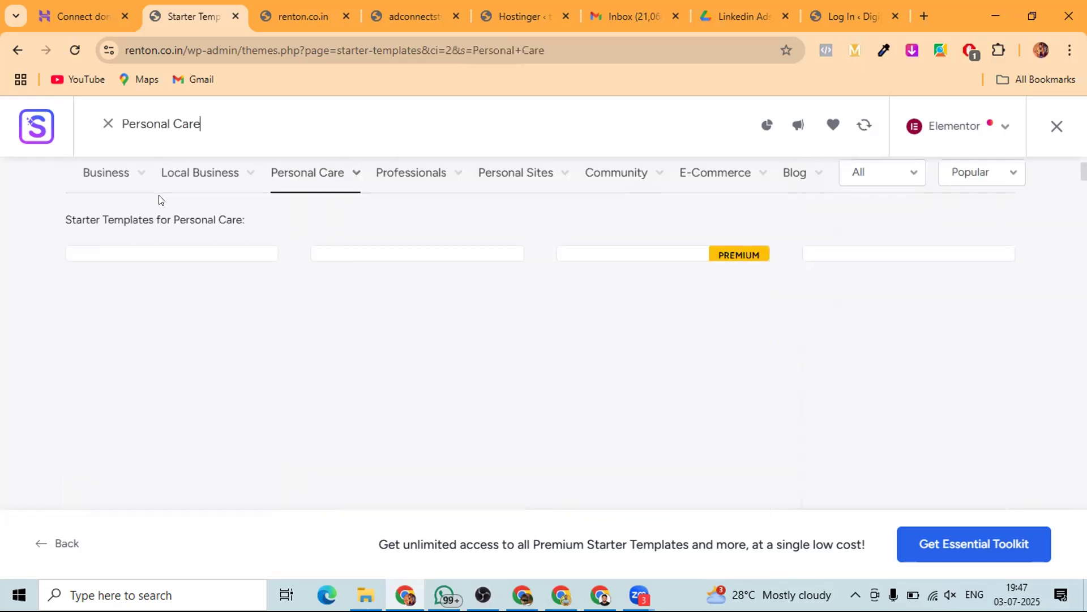
pyautogui.scroll(-1, 181, 217)
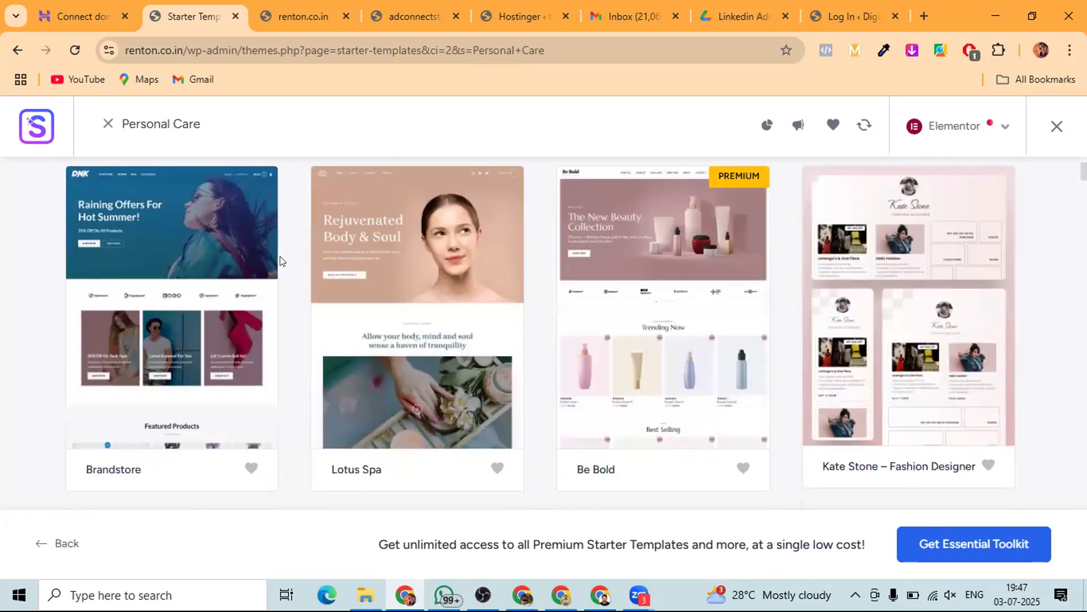
pyautogui.scroll(-7, 279, 260)
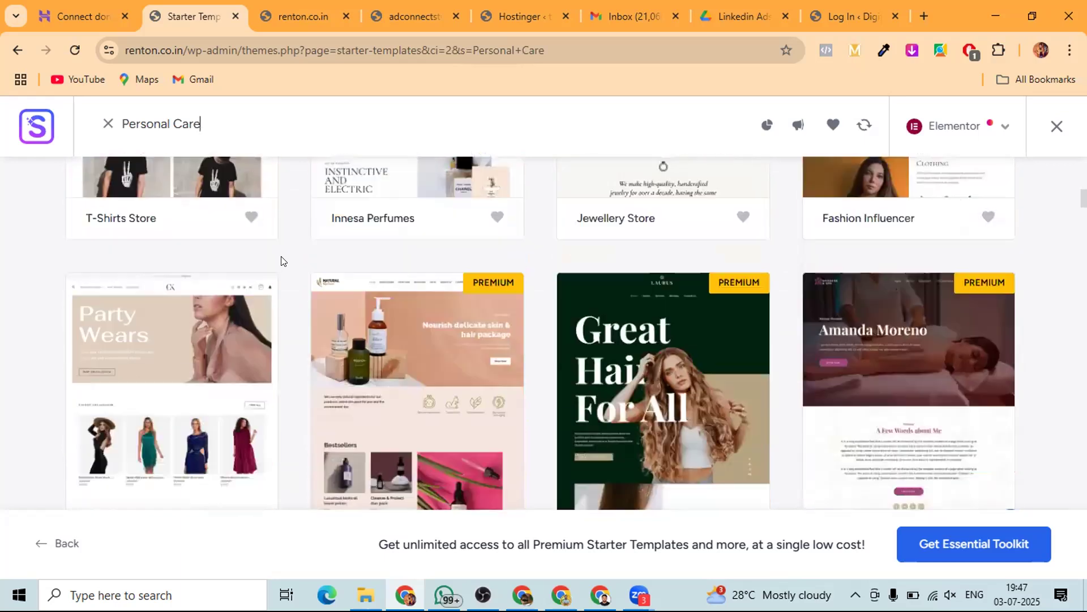
pyautogui.scroll(-3, 280, 260)
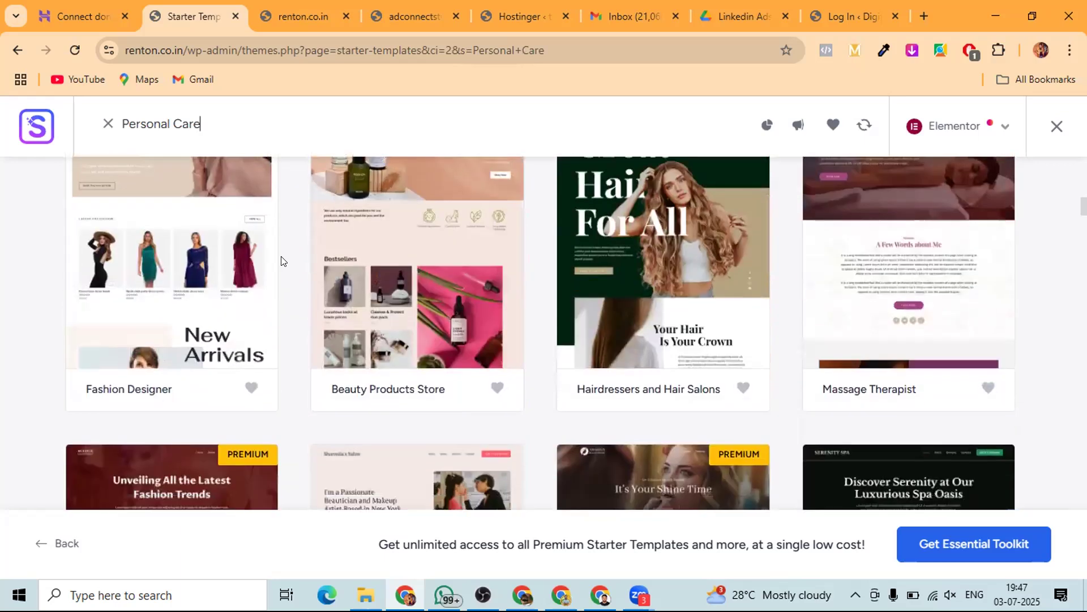
pyautogui.scroll(-3, 281, 261)
pyautogui.scroll(-3, 281, 260)
pyautogui.scroll(15, 281, 260)
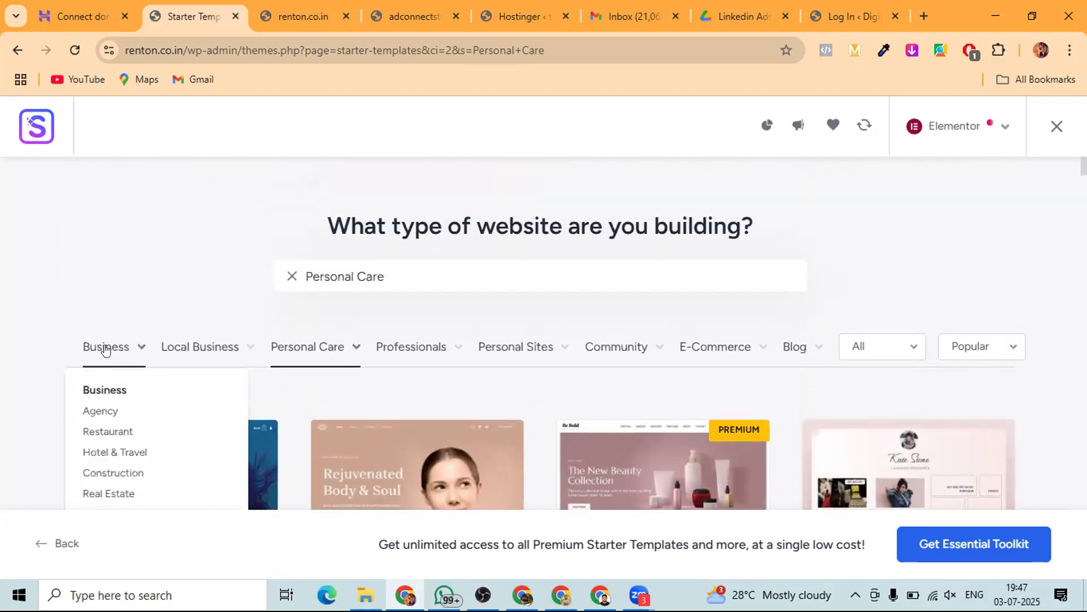
# - Switch to Business templates, browse them, then clear the Business search
pyautogui.click(104, 348)
pyautogui.scroll(-1, 79, 271)
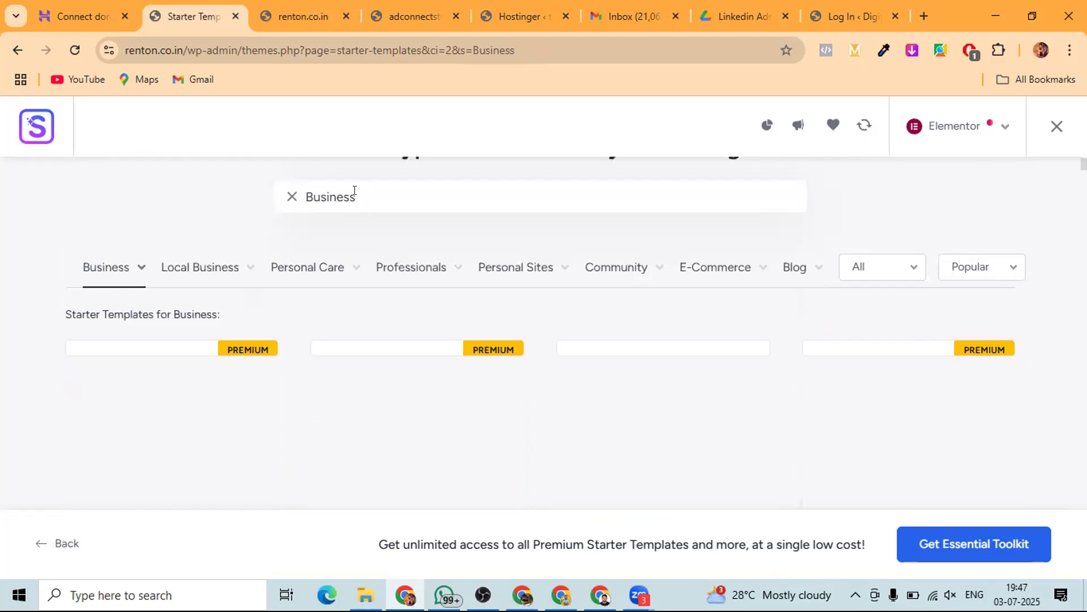
pyautogui.scroll(-1, 355, 191)
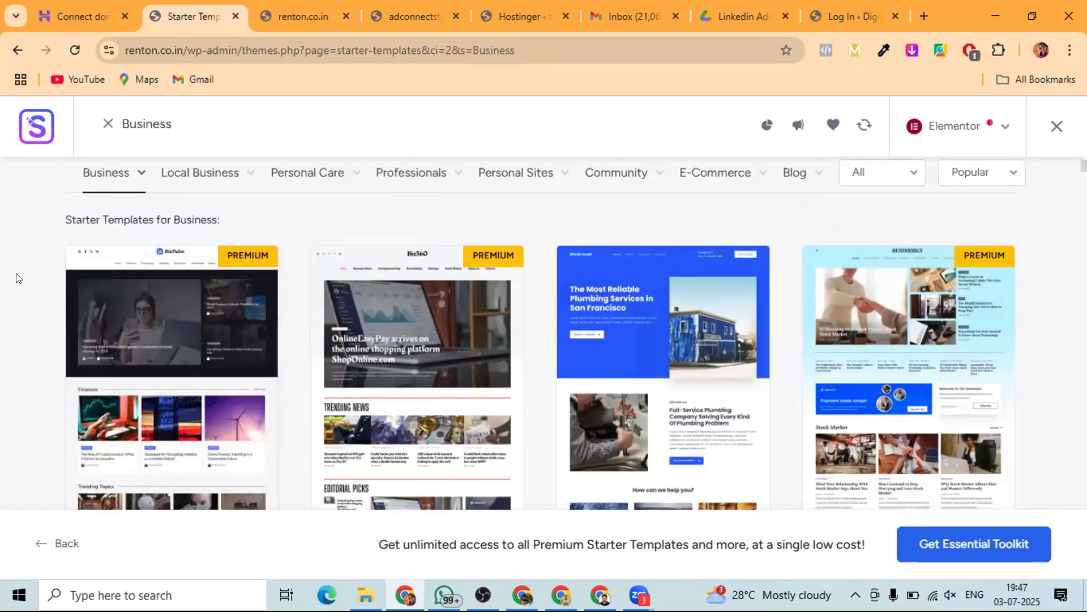
pyautogui.scroll(-10, 16, 278)
pyautogui.scroll(-10, 16, 277)
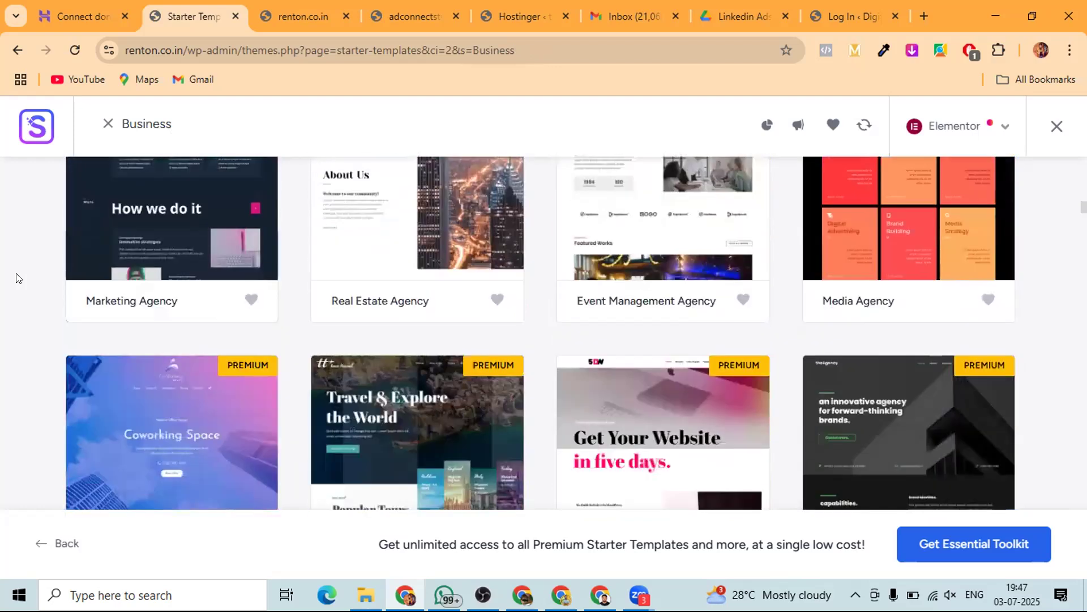
pyautogui.scroll(15, 16, 277)
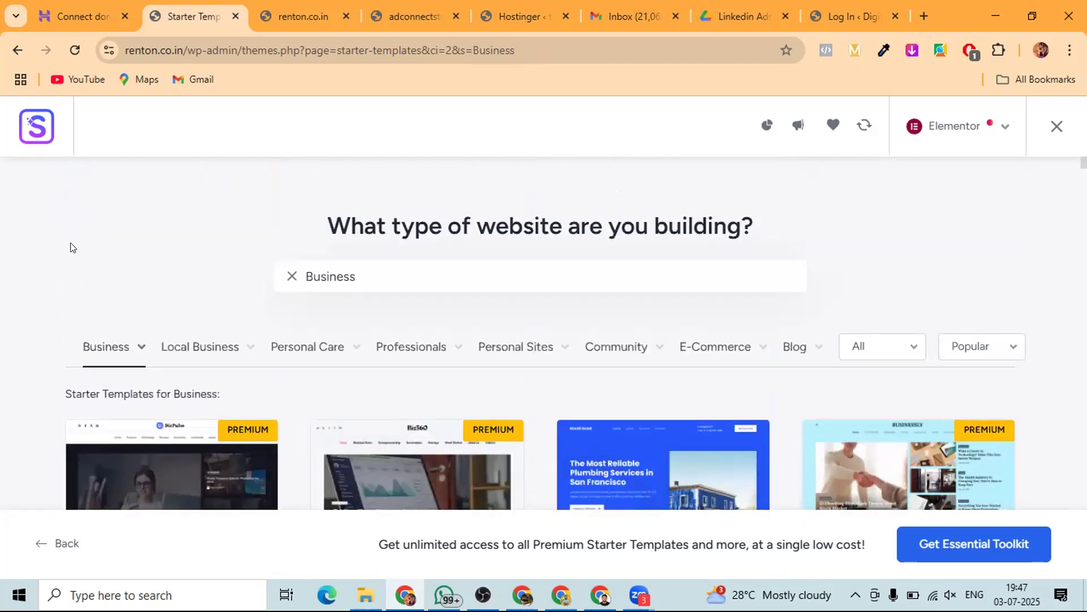
pyautogui.click(291, 276)
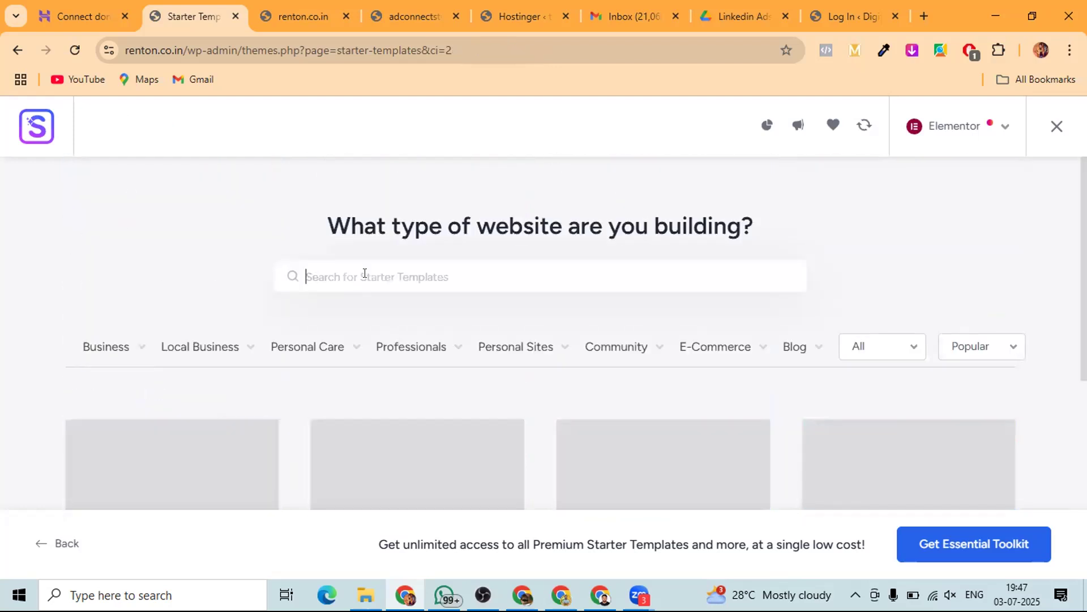
pyautogui.scroll(-1, 25, 292)
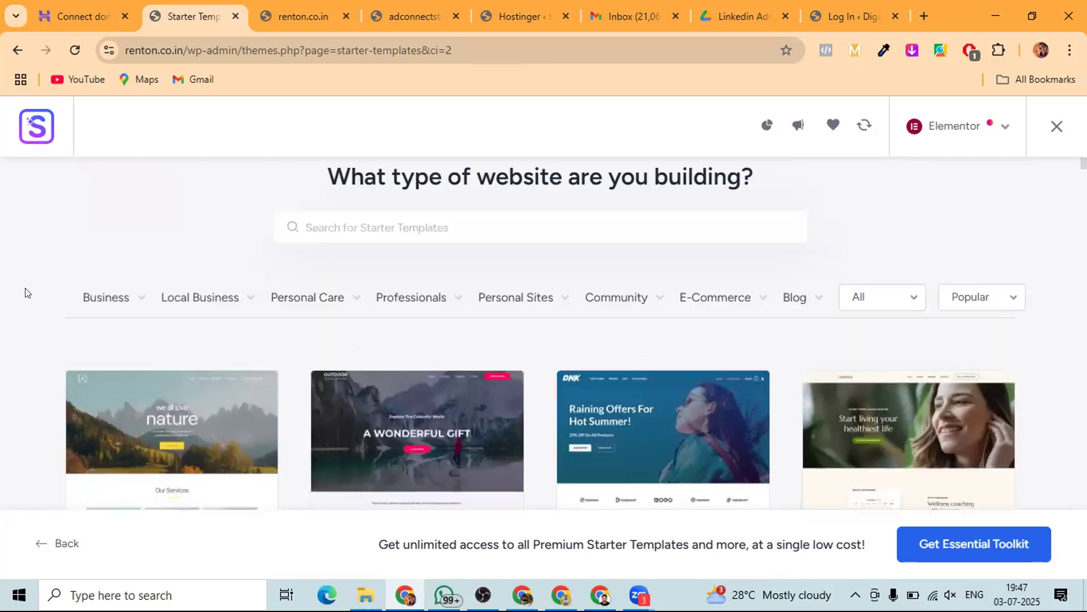
pyautogui.scroll(-4, 25, 292)
pyautogui.scroll(3, 312, 285)
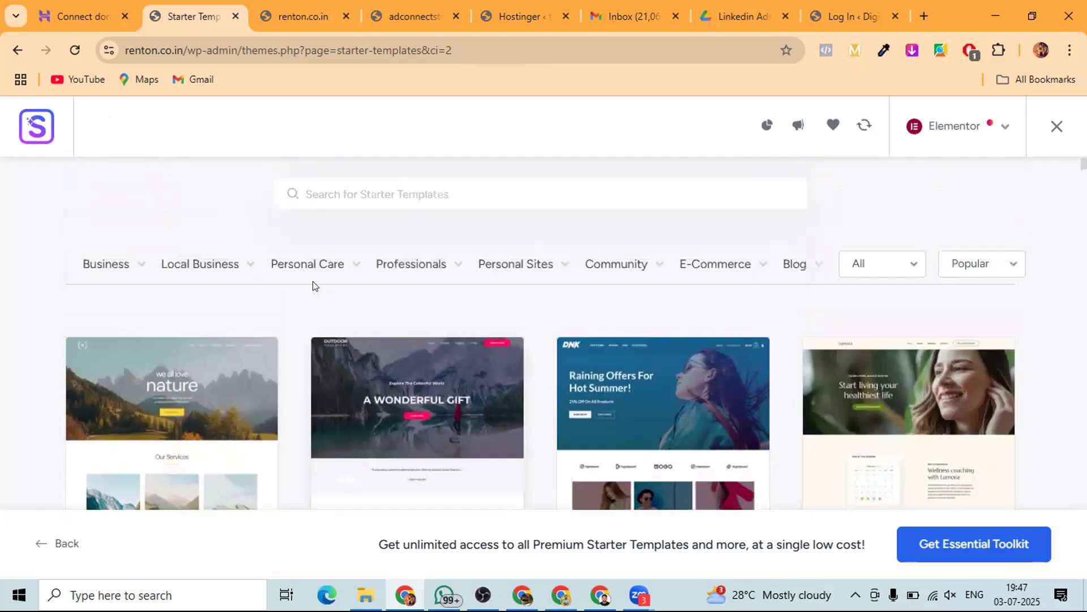
pyautogui.scroll(1, 314, 285)
pyautogui.scroll(-2, 314, 286)
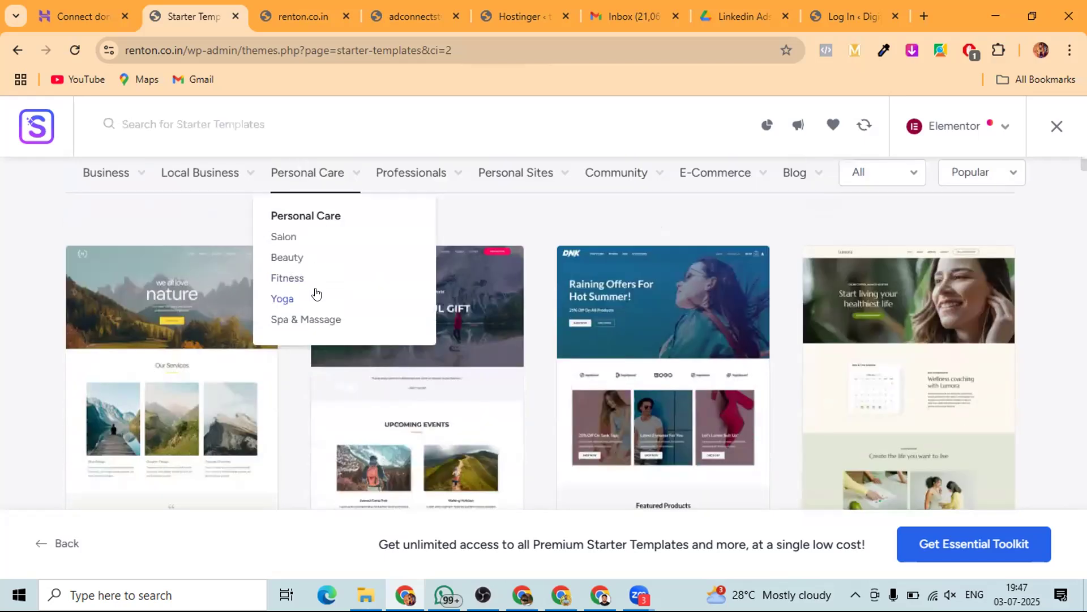
pyautogui.scroll(-3, 865, 389)
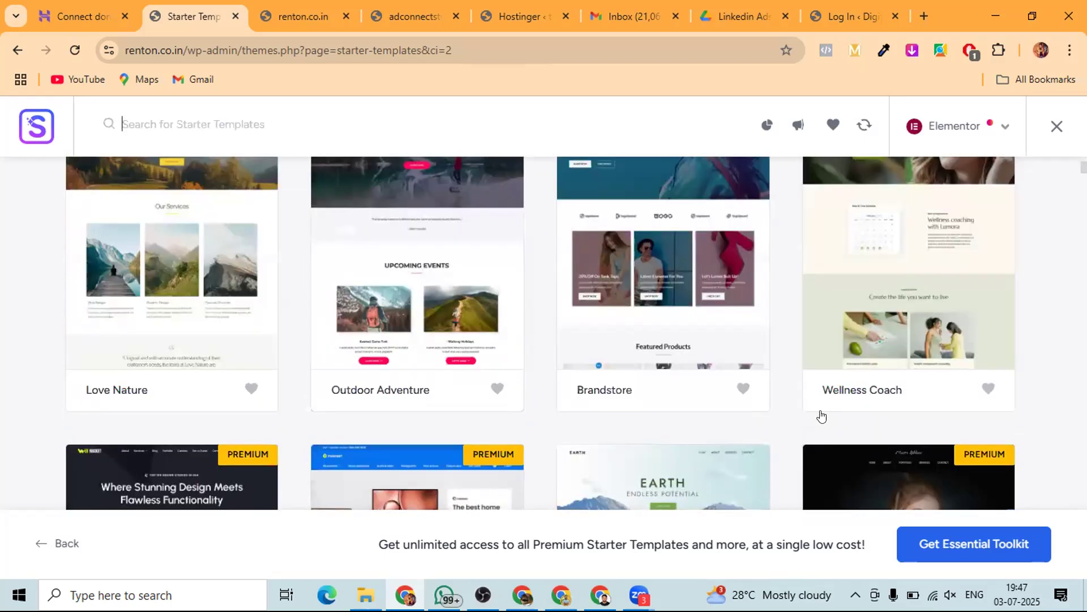
pyautogui.scroll(4, 884, 340)
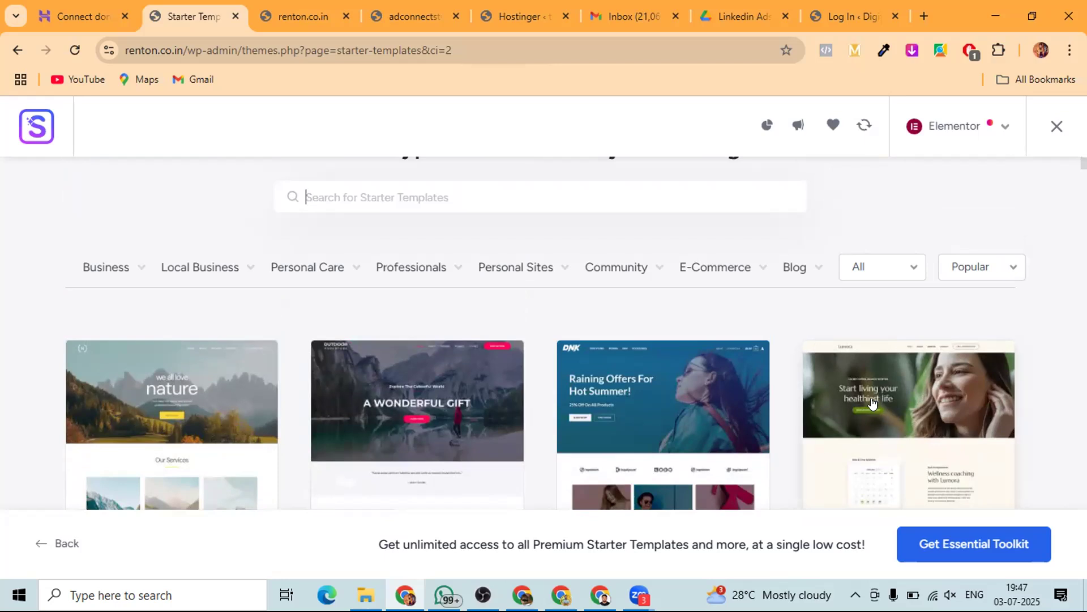
pyautogui.scroll(-2, 872, 402)
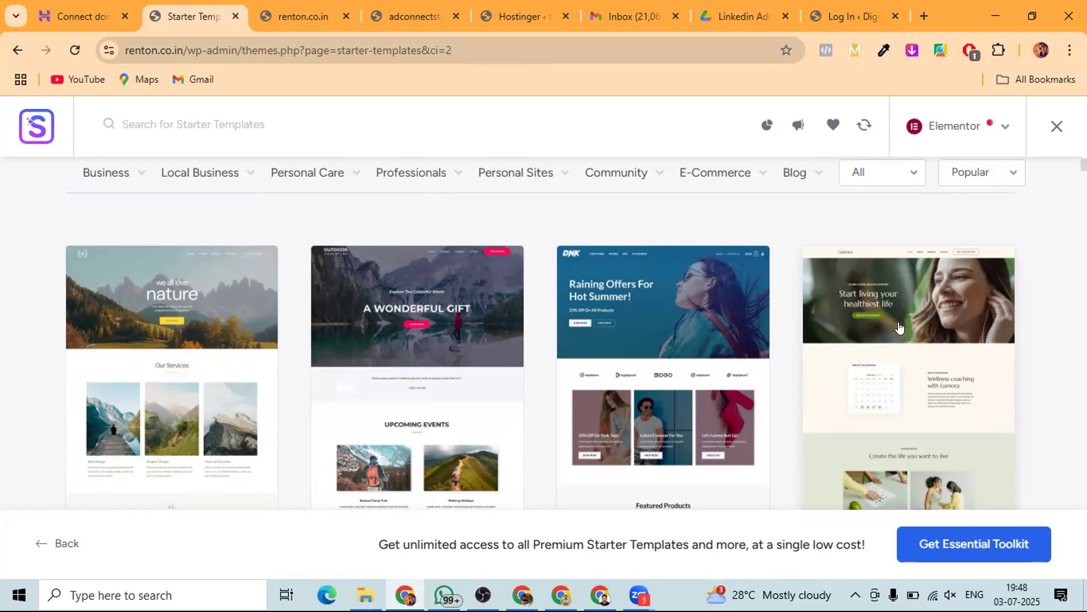
pyautogui.scroll(-3, 899, 328)
pyautogui.scroll(3, 899, 327)
pyautogui.scroll(3, 899, 327)
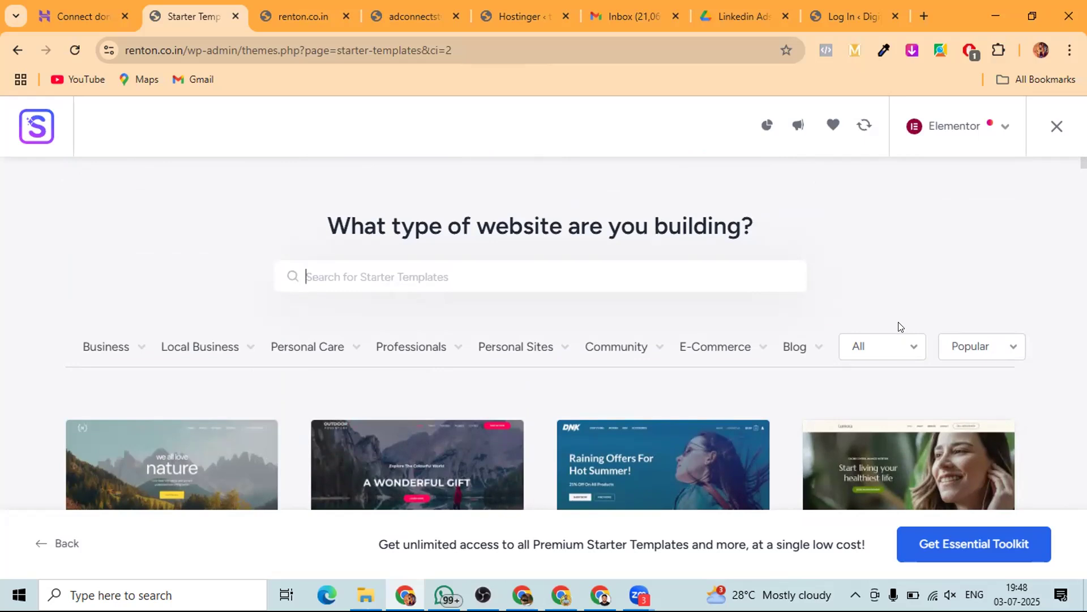
pyautogui.scroll(-3, 36, 311)
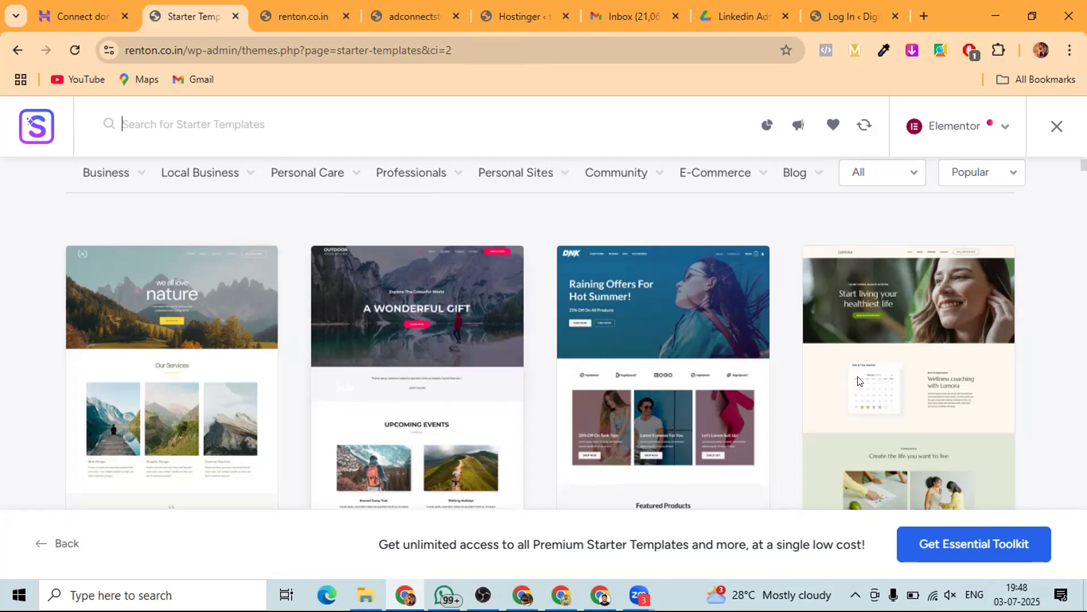
pyautogui.click(939, 354)
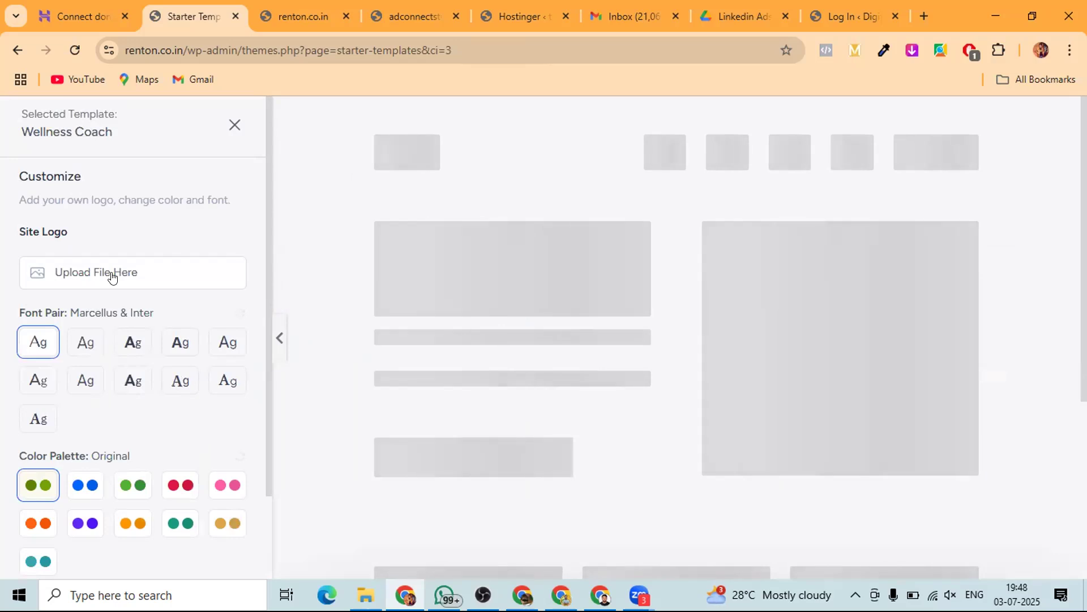
# - Keep Wellness Coach's default logo, fonts and colours and continue past feature selection
pyautogui.scroll(-1, 565, 324)
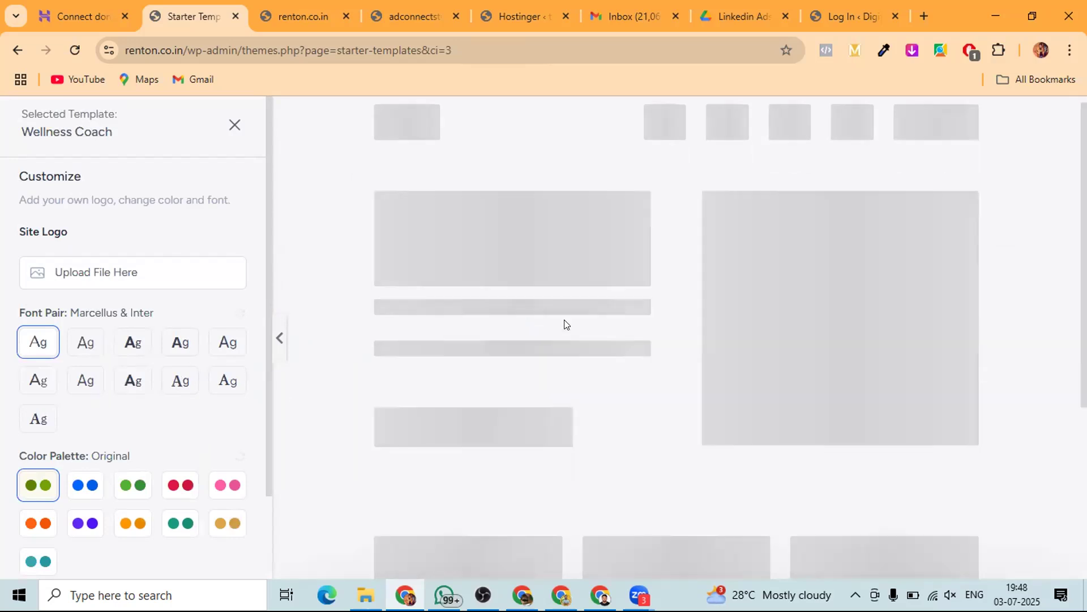
pyautogui.scroll(-5, 536, 295)
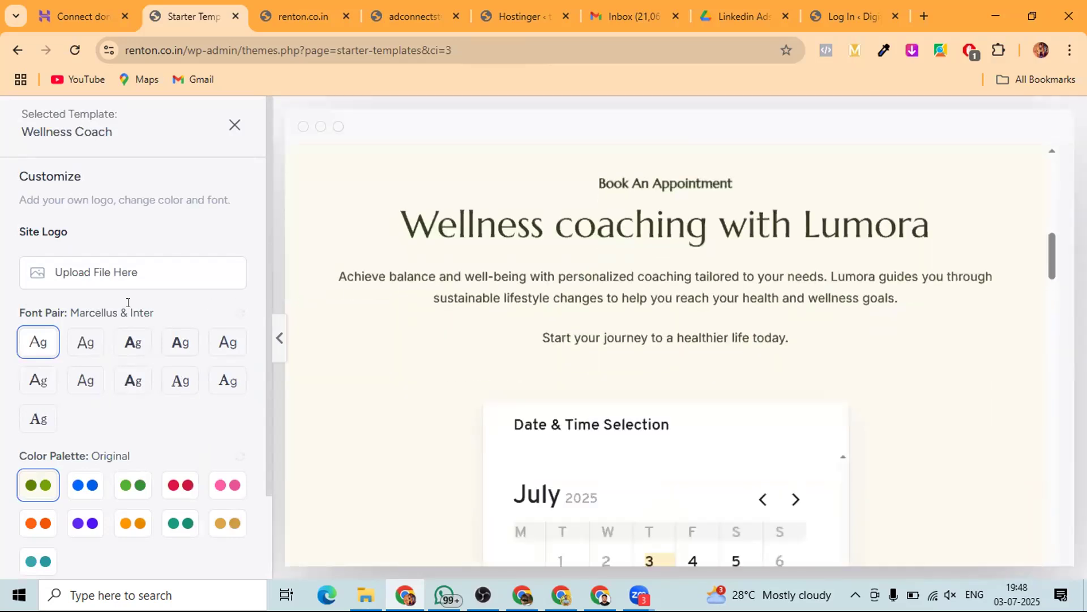
pyautogui.scroll(-2, 128, 302)
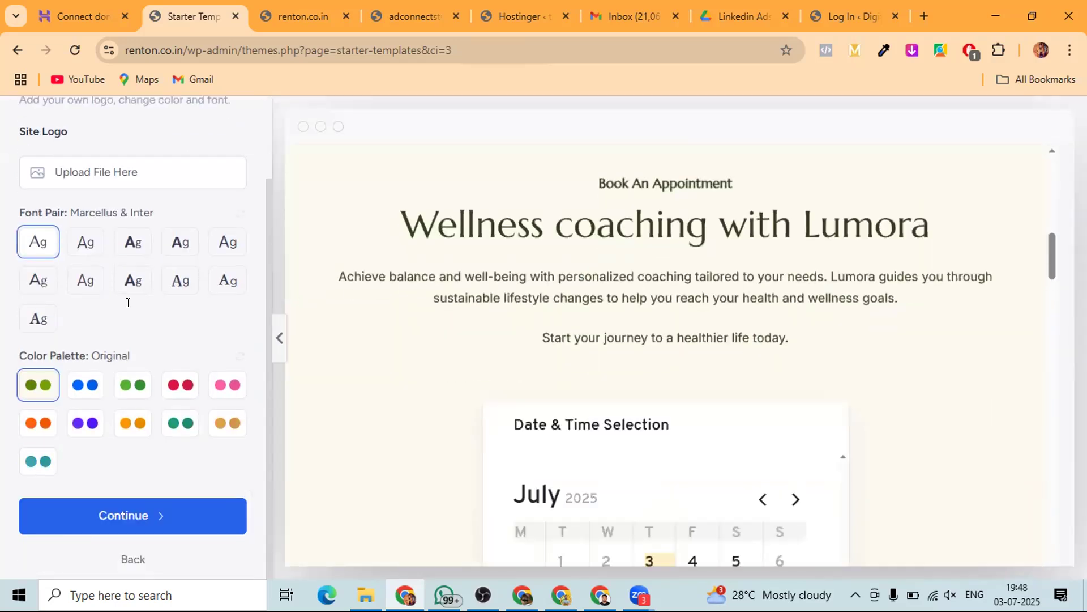
pyautogui.click(98, 516)
pyautogui.scroll(-3, 378, 400)
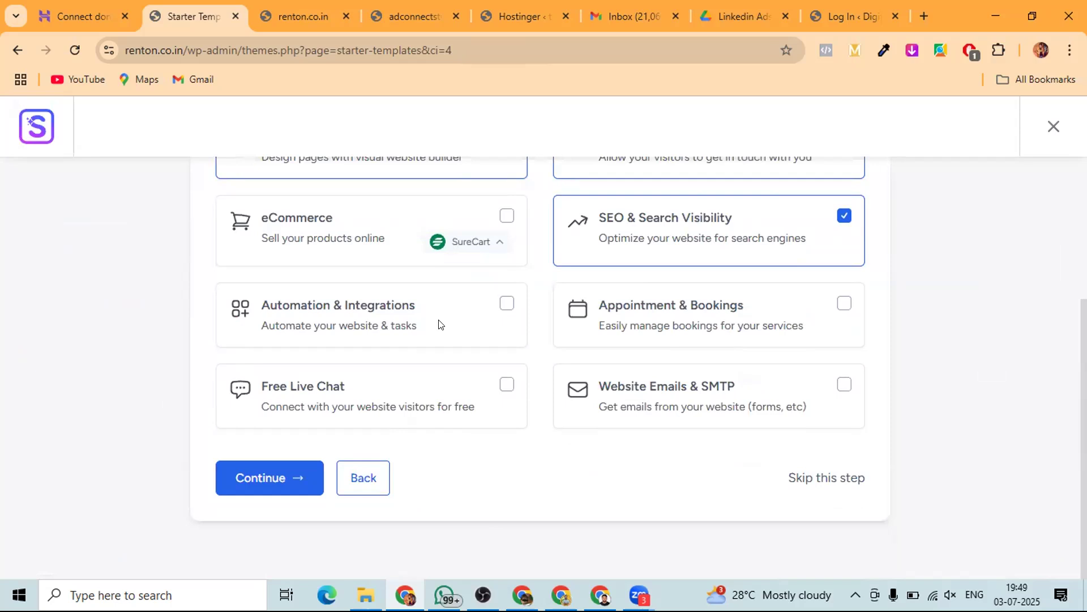
pyautogui.click(249, 480)
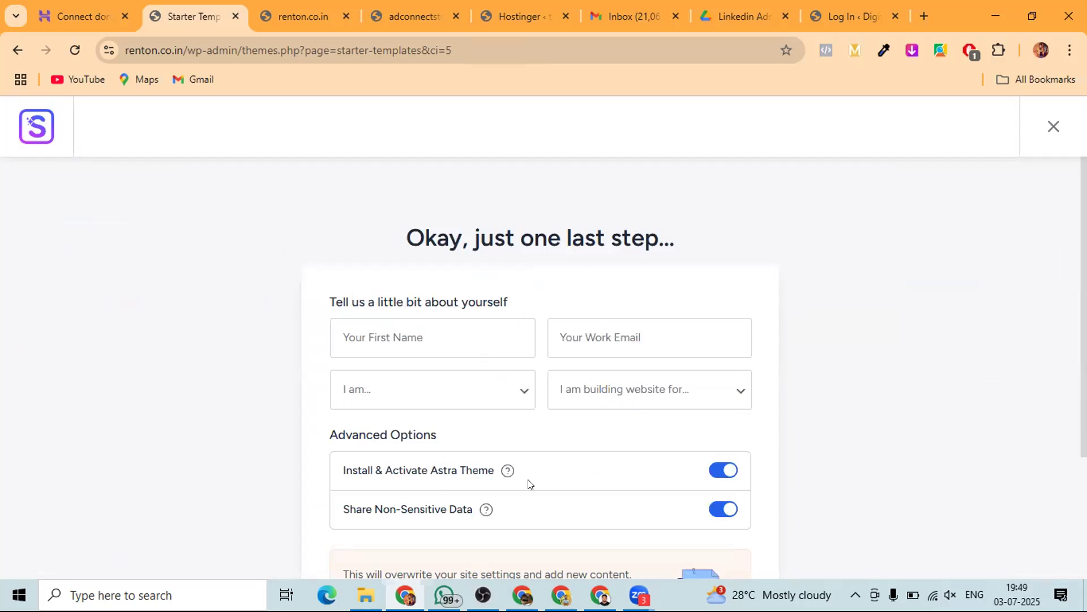
# - Accept the overwrite warning and submit the Wellness Coach site build
pyautogui.scroll(-5, 529, 483)
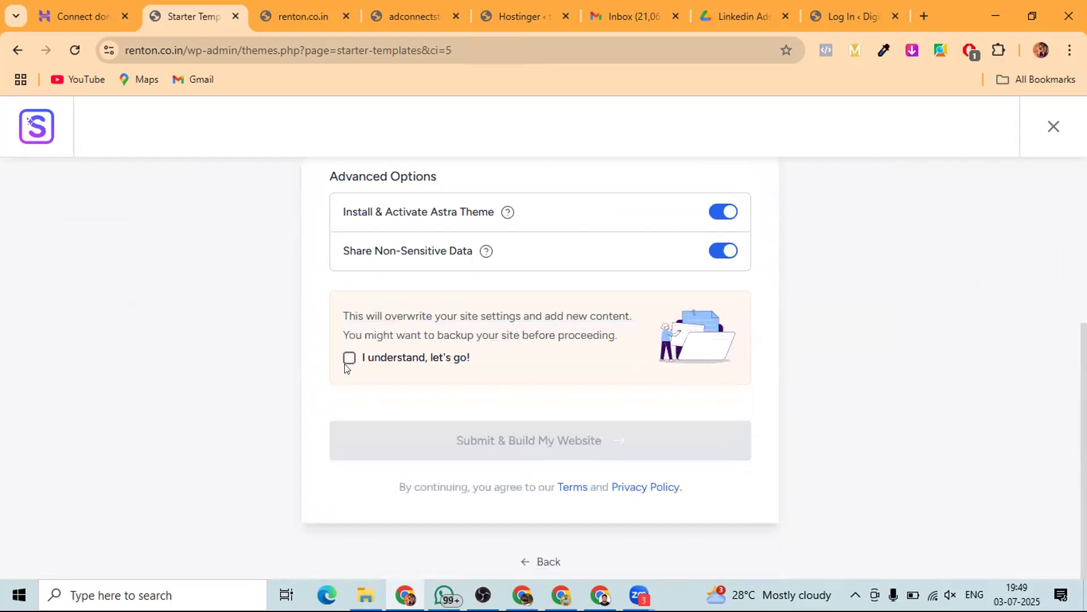
pyautogui.click(348, 361)
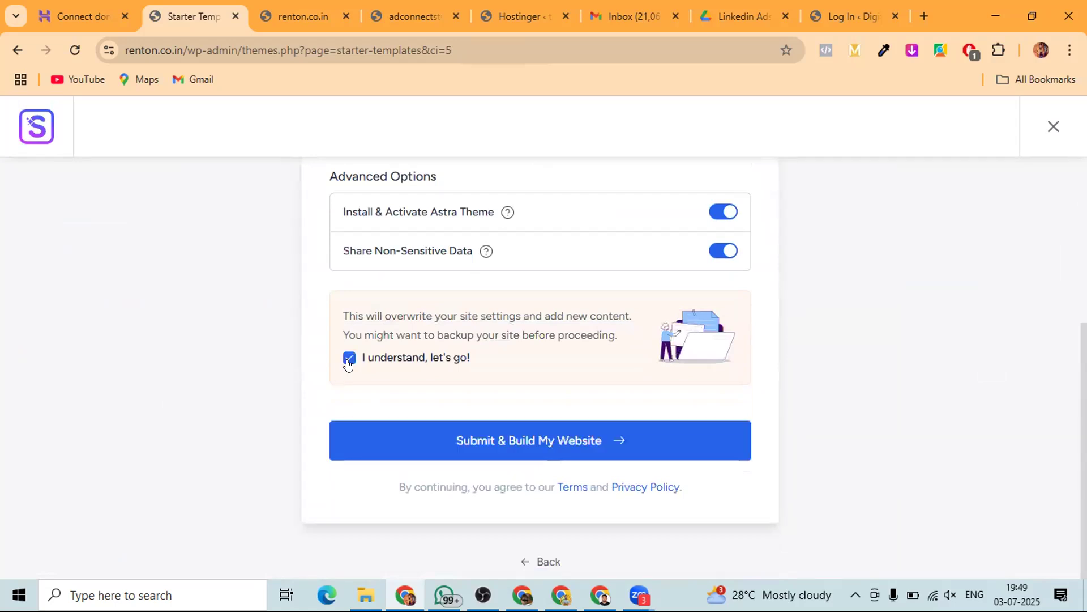
pyautogui.click(514, 441)
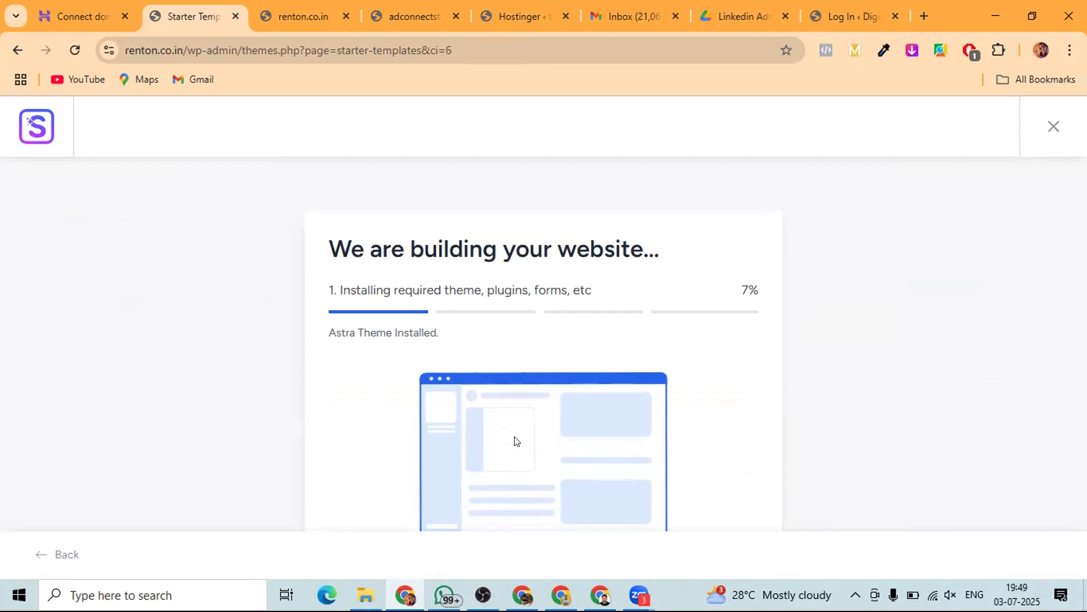
# - Check the renton.co.in tab during the build, then refresh it once the build finishes
pyautogui.click(293, 14)
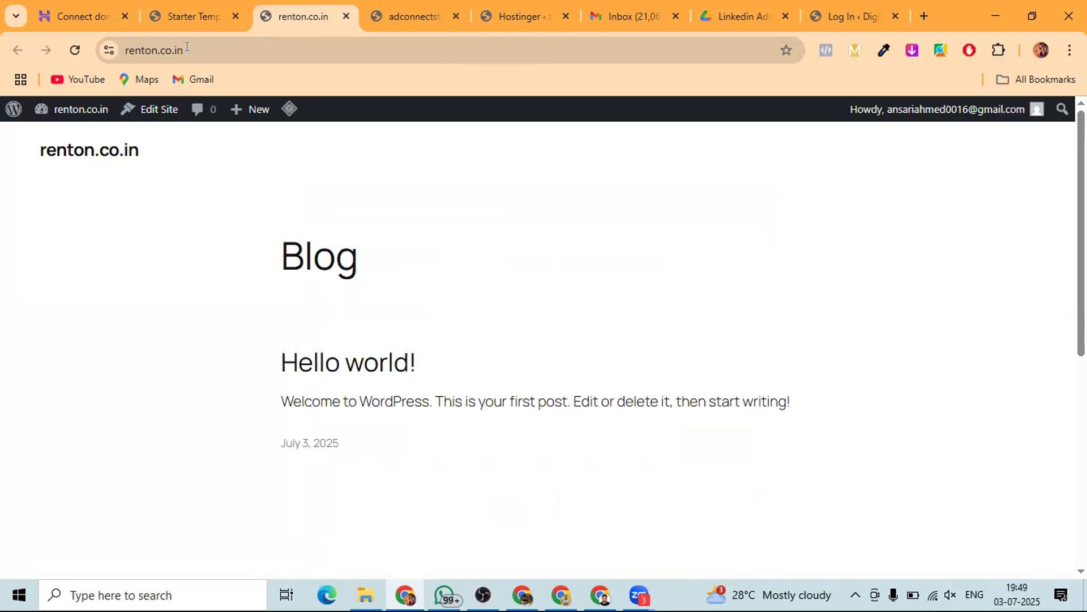
pyautogui.click(183, 16)
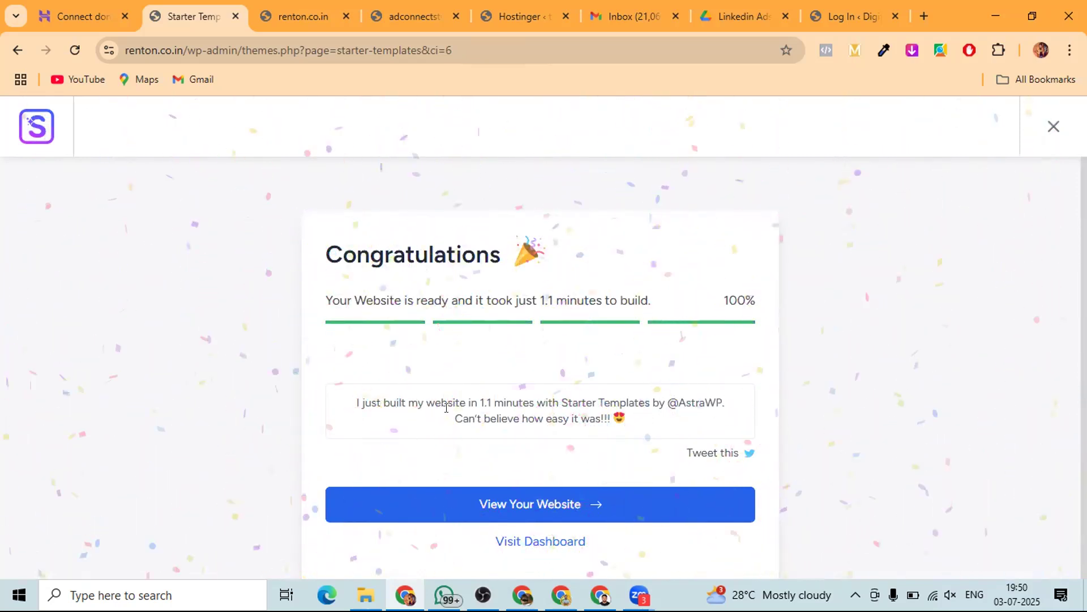
pyautogui.click(300, 10)
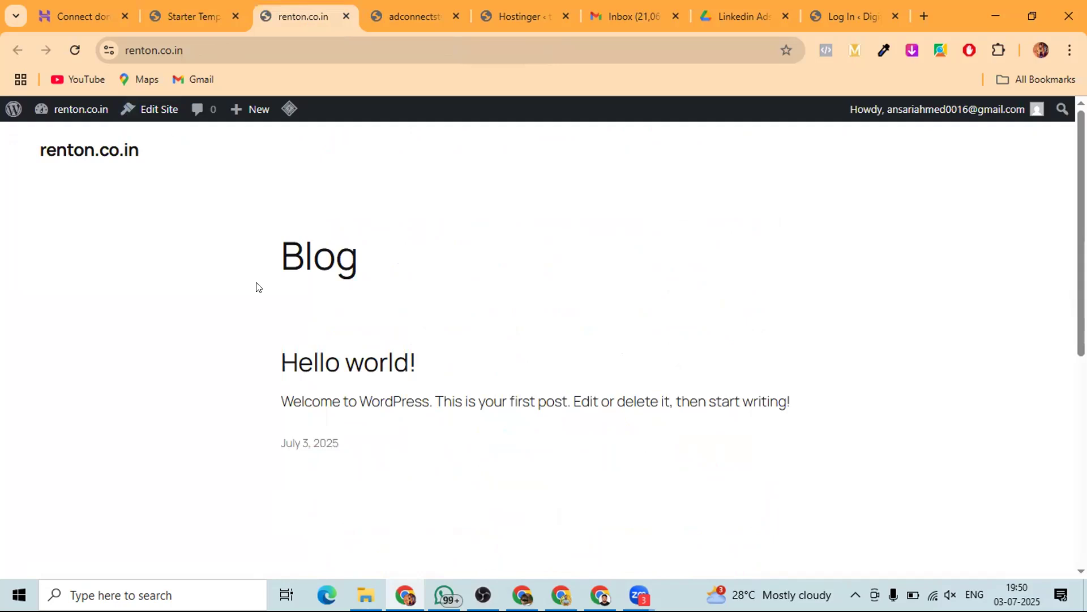
pyautogui.press('F5')
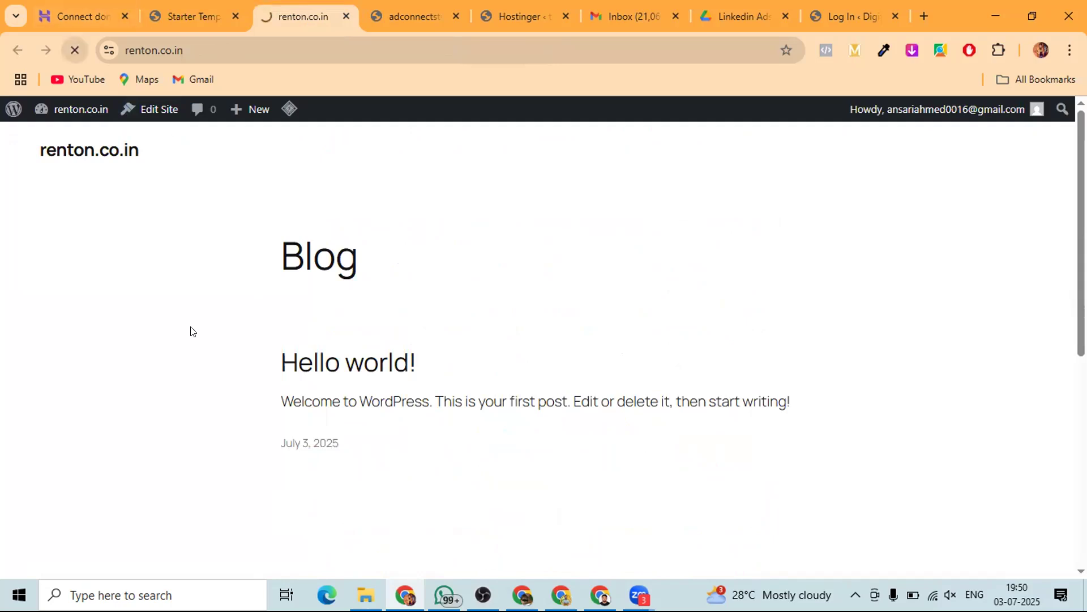
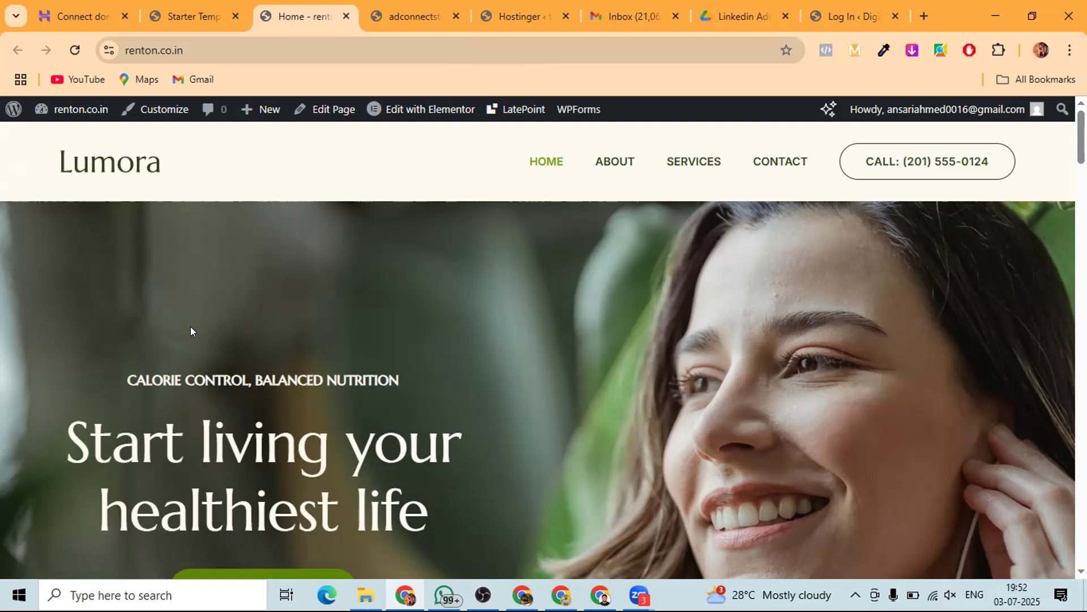
# - Scroll through the live Lumora home page and zoom the browser to 90%
pyautogui.scroll(-3, 453, 372)
pyautogui.scroll(3, 396, 283)
pyautogui.moveTo(123, 163); pyautogui.dragTo(172, 171)
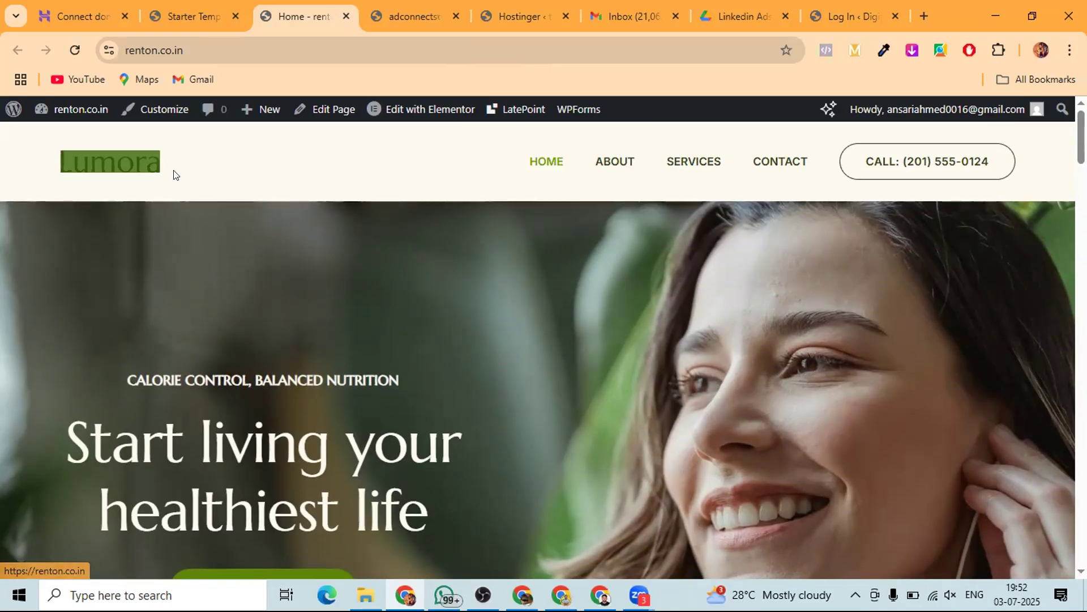
pyautogui.click(220, 190)
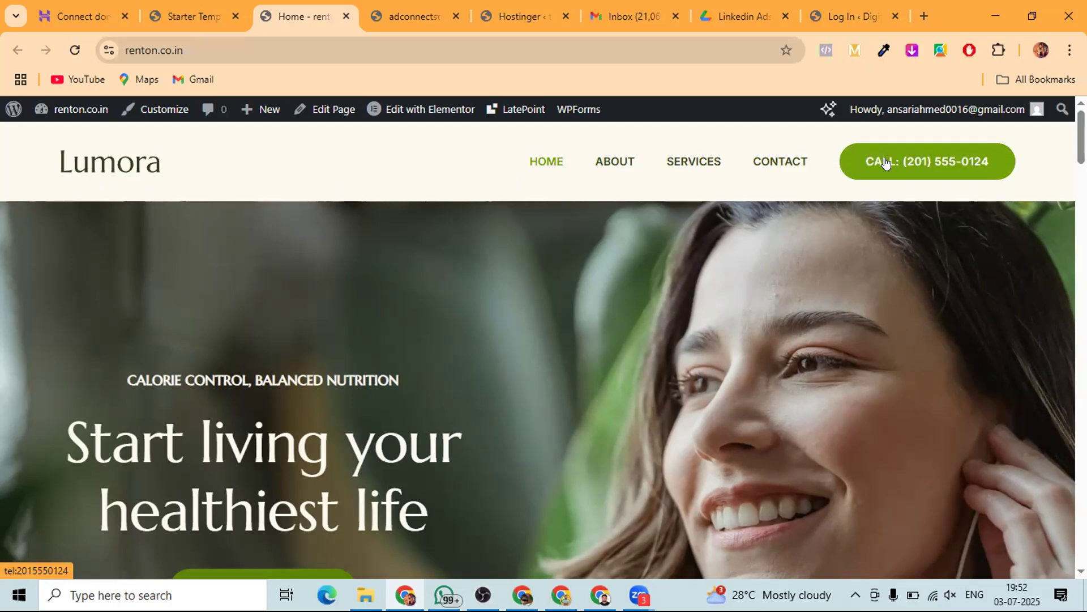
pyautogui.scroll(-3, 477, 287)
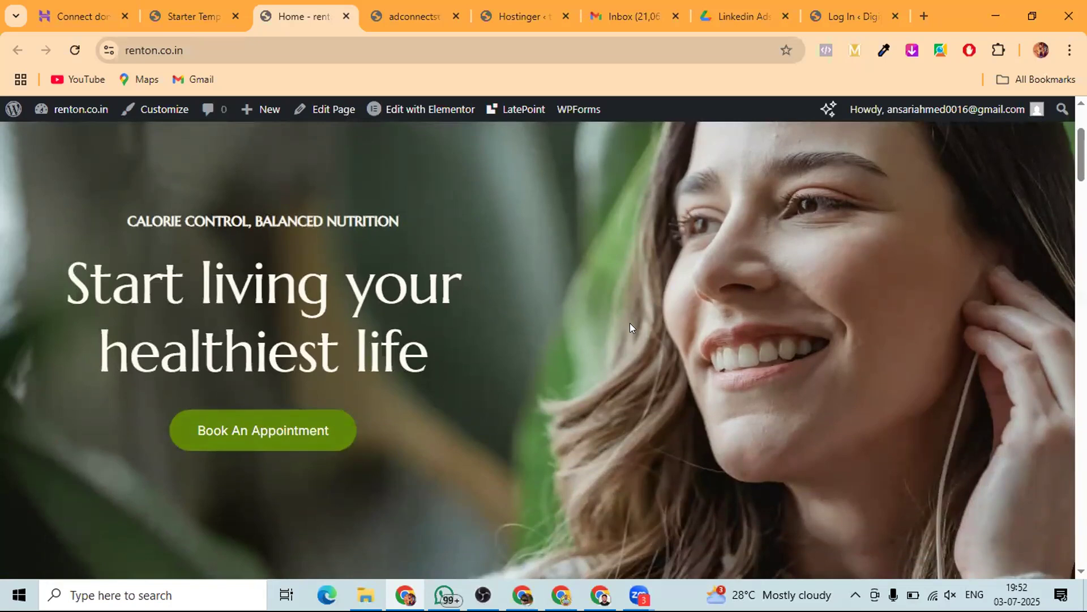
pyautogui.scroll(3, 537, 338)
pyautogui.scroll(-7, 538, 337)
pyautogui.scroll(-3, 538, 339)
pyautogui.scroll(6, 537, 338)
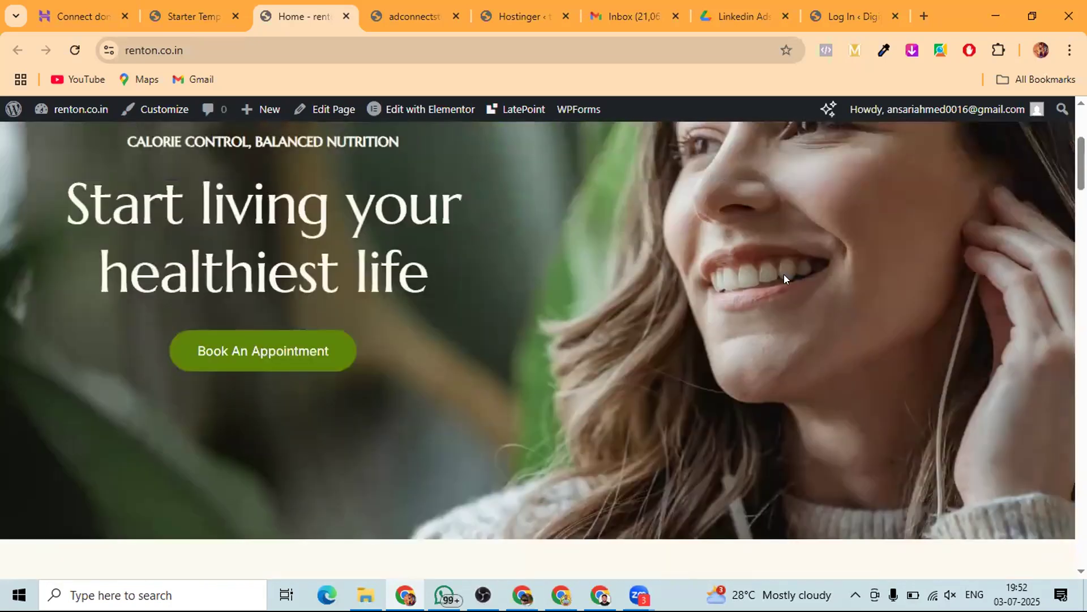
pyautogui.scroll(2, 460, 369)
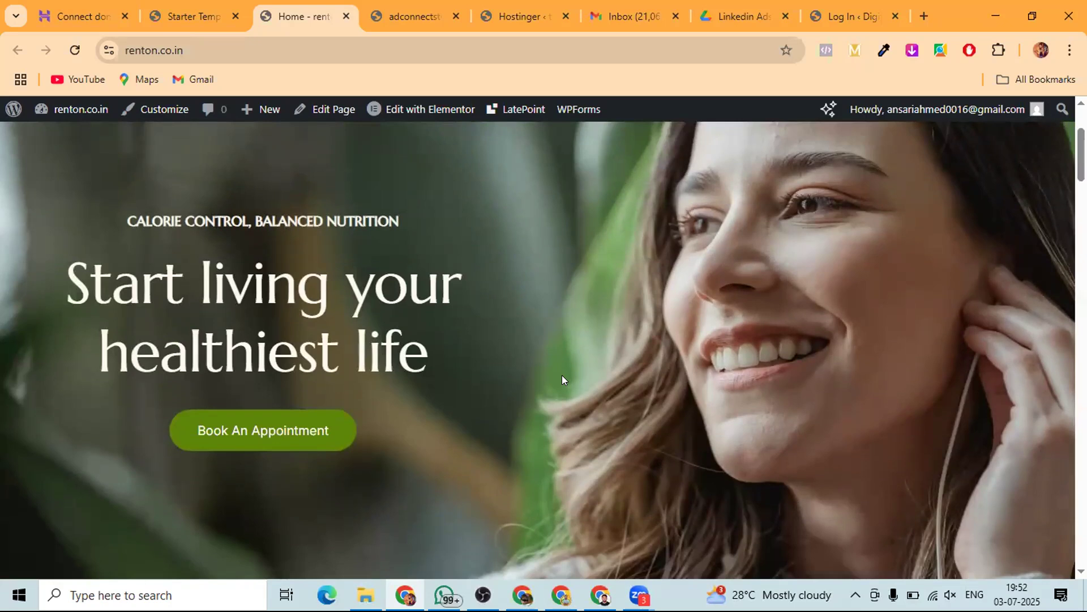
pyautogui.hotkey('ctrl', '-')
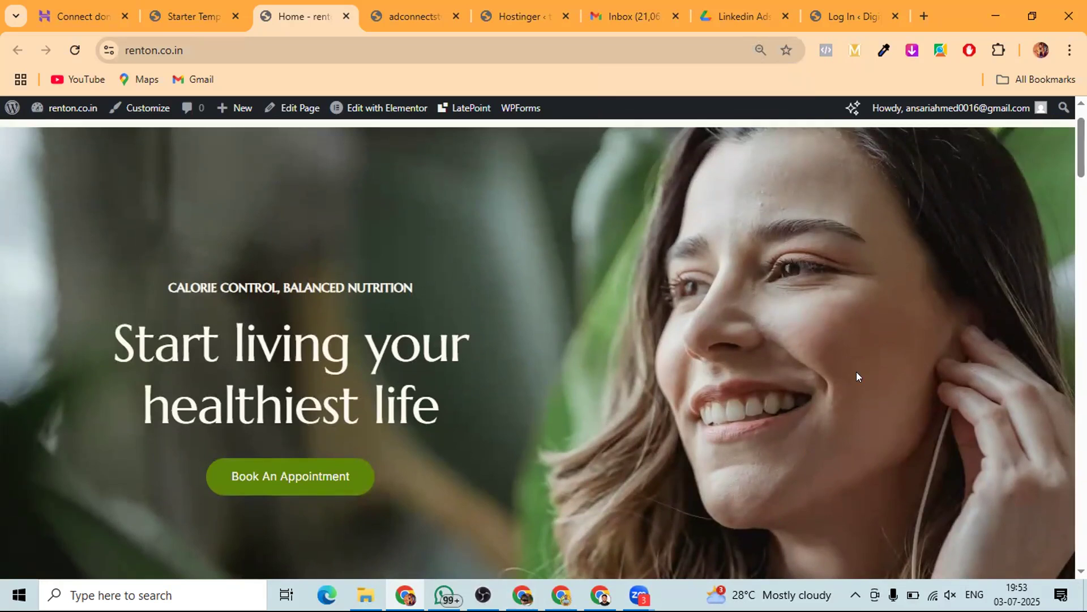
# - Highlight the 'CALORIE CONTROL, BALANCED NUTRITION' tagline and 'Start living your healthiest life' heading, then return to Starter Templates
pyautogui.moveTo(158, 286); pyautogui.dragTo(448, 287)
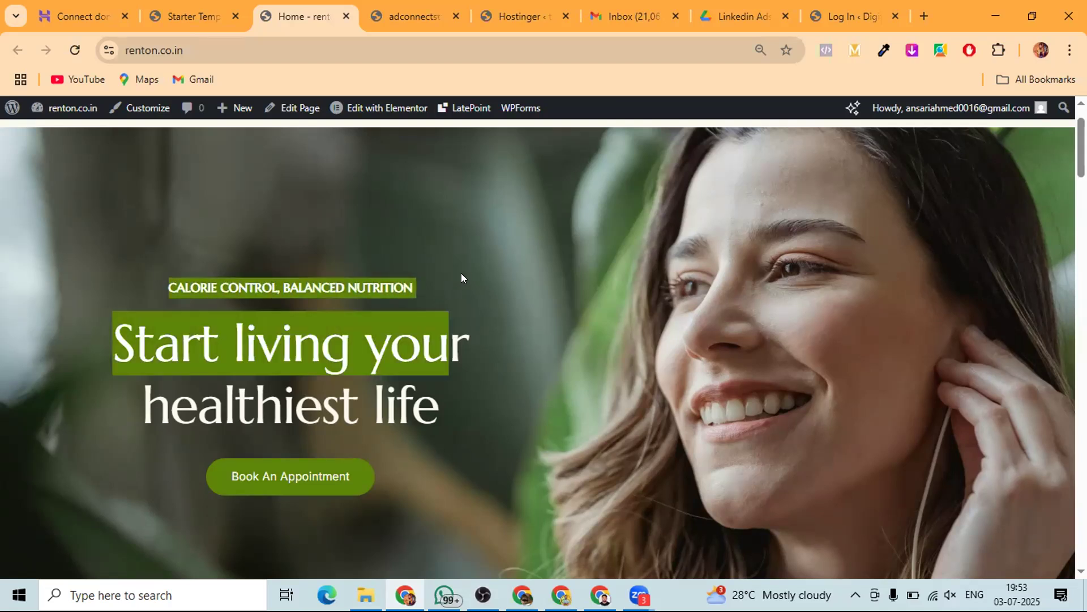
pyautogui.click(461, 273)
pyautogui.moveTo(90, 321)
pyautogui.mouseDown()
pyautogui.moveTo(286, 352)
pyautogui.moveTo(470, 422)
pyautogui.mouseUp()
pyautogui.moveTo(171, 461); pyautogui.dragTo(318, 469)
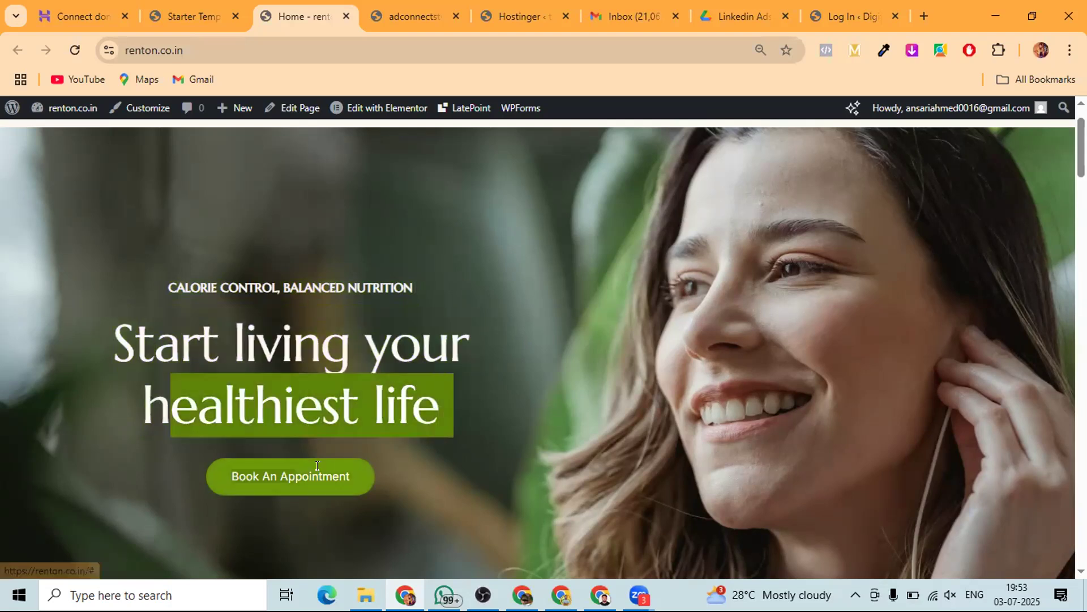
pyautogui.click(474, 478)
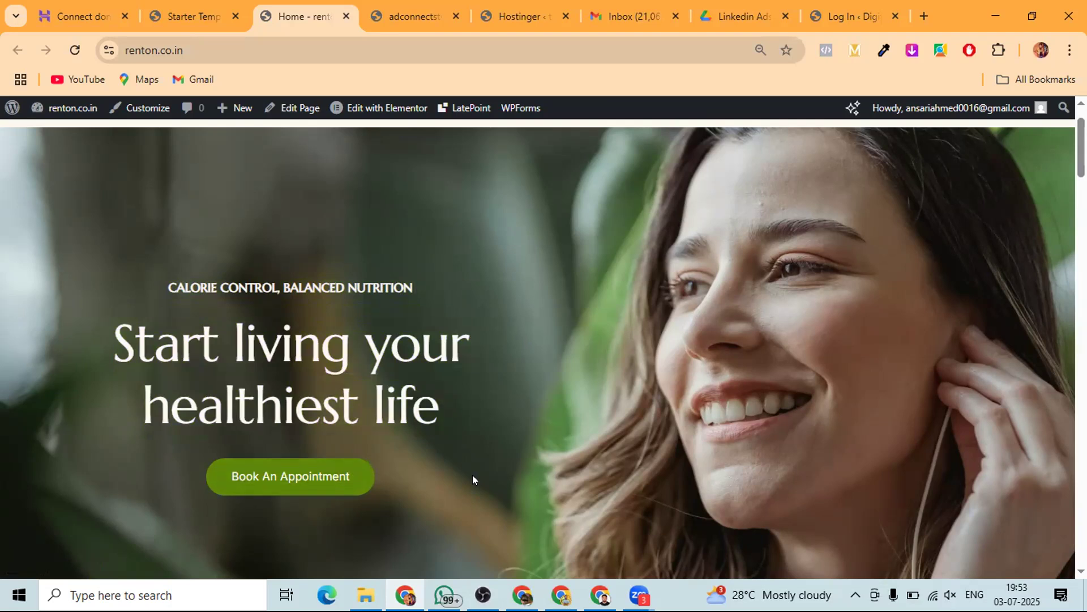
pyautogui.click(193, 7)
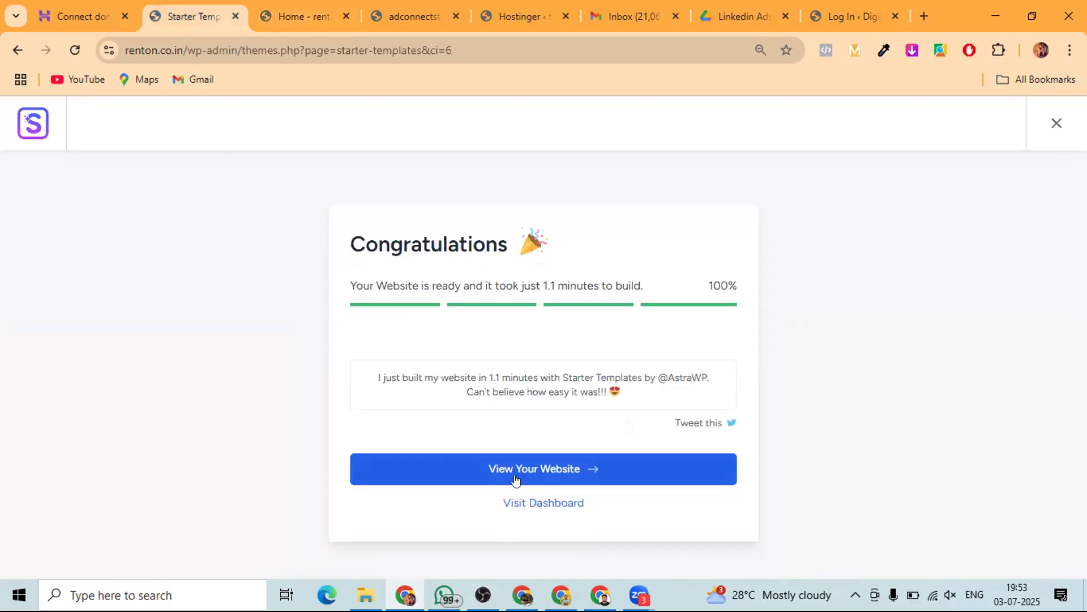
# - Open the admin Dashboard and close the adconnectstudios, Hostinger, Inbox, LinkedIn Ads and Log In tabs
pyautogui.click(515, 503)
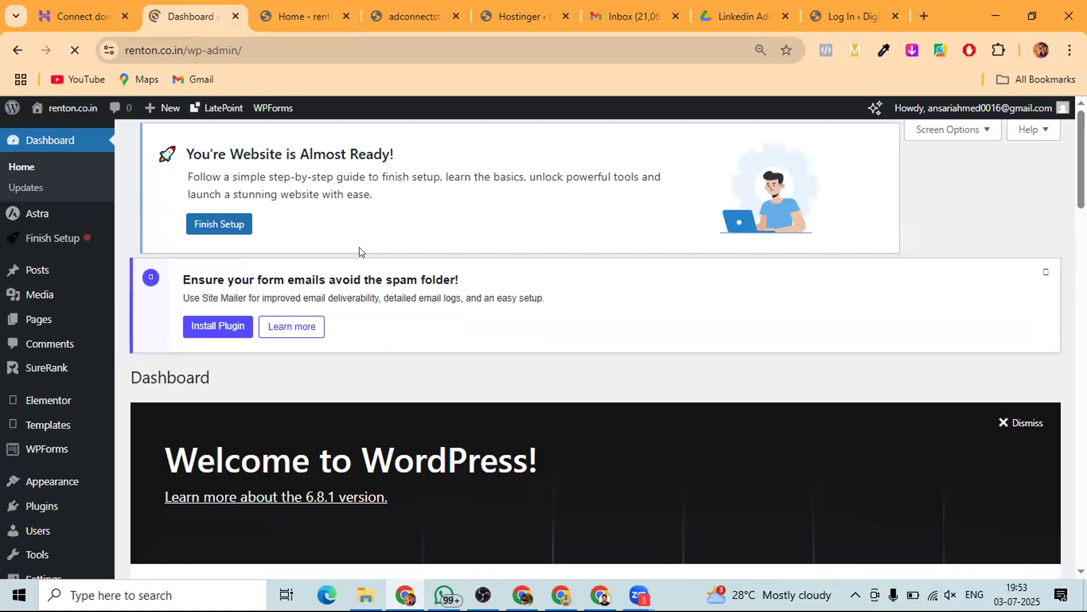
pyautogui.click(297, 9)
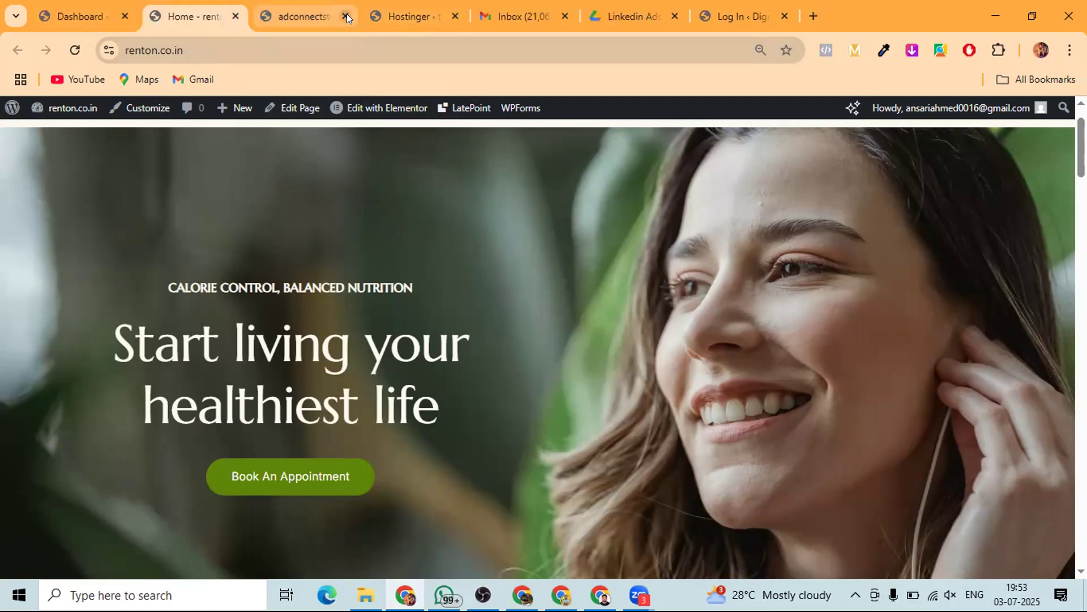
pyautogui.click(346, 12)
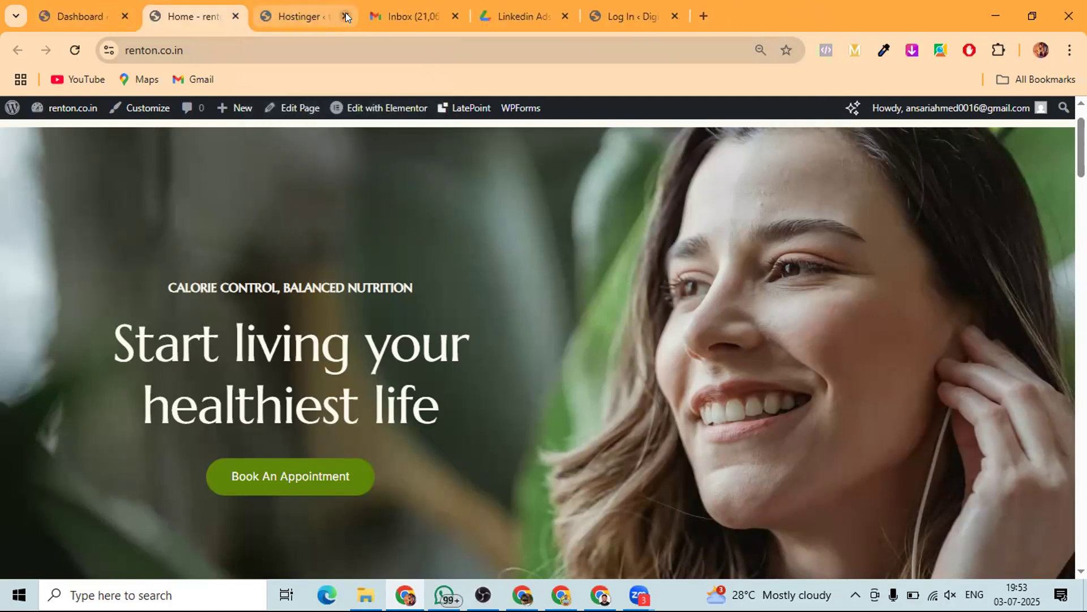
pyautogui.click(345, 13)
pyautogui.click(346, 12)
pyautogui.click(346, 12)
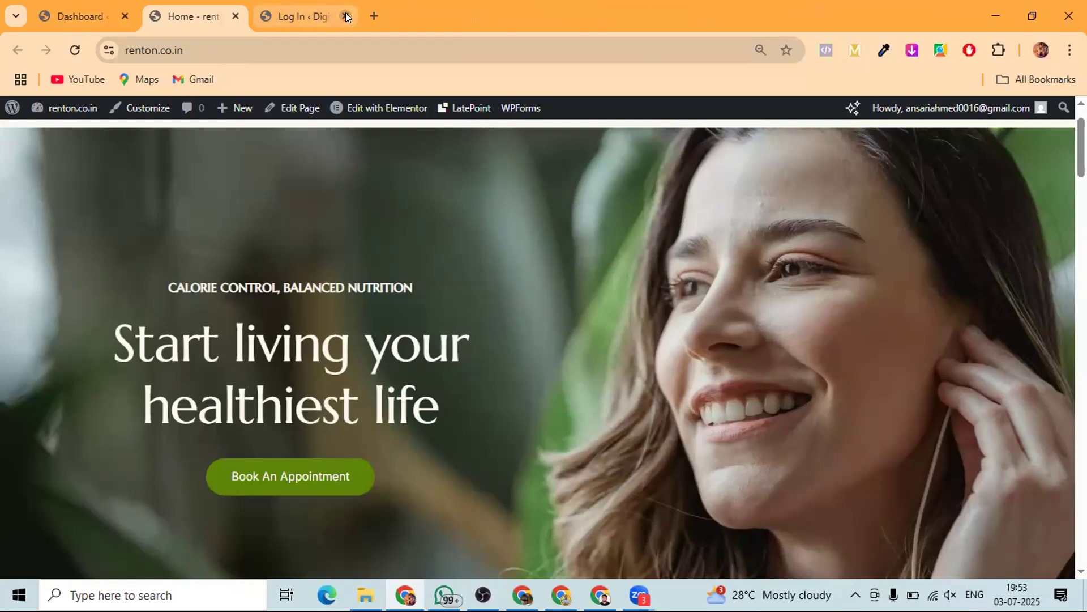
pyautogui.click(346, 12)
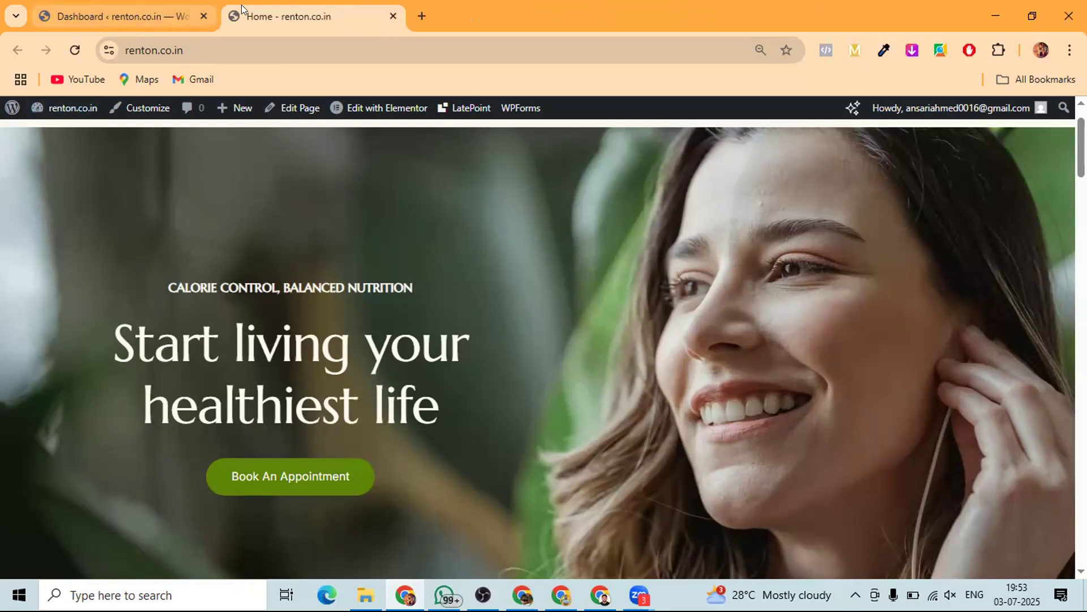
# - Duplicate the live Home page tab and return to the Dashboard
pyautogui.rightClick(320, 15)
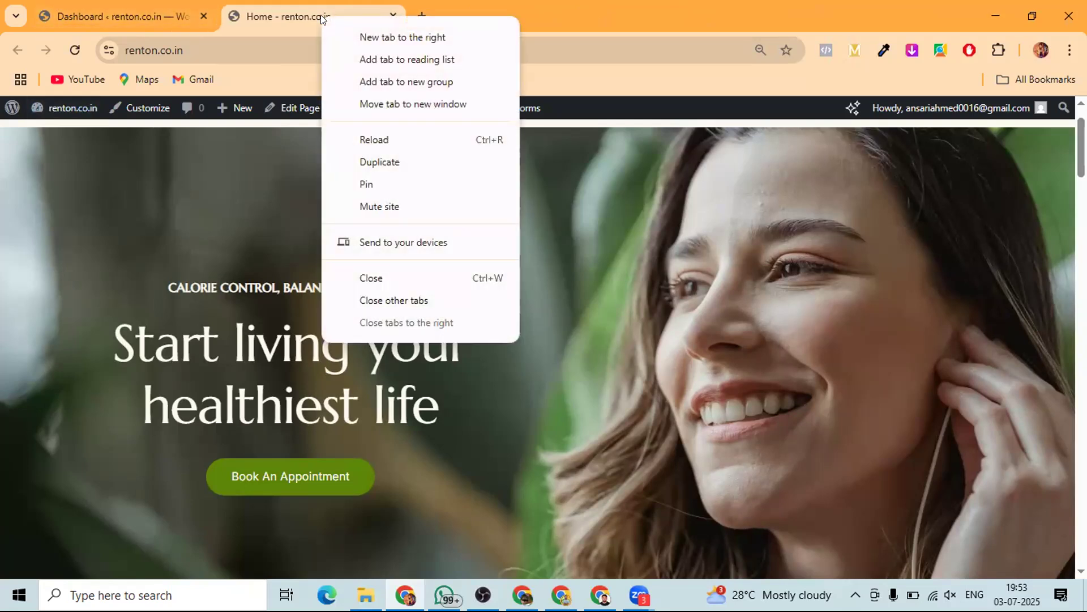
pyautogui.click(369, 162)
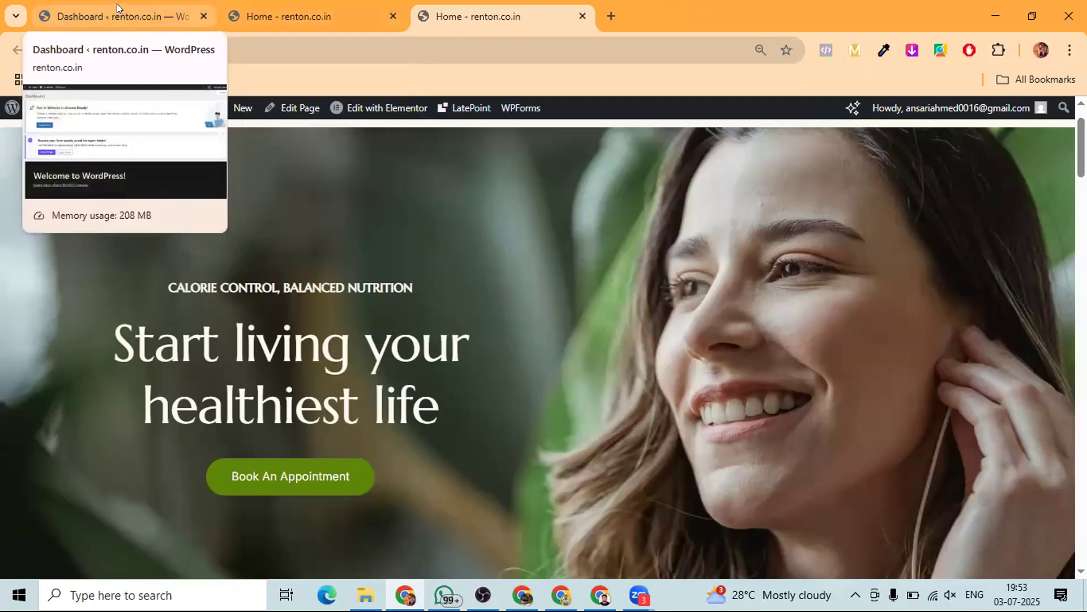
pyautogui.click(116, 4)
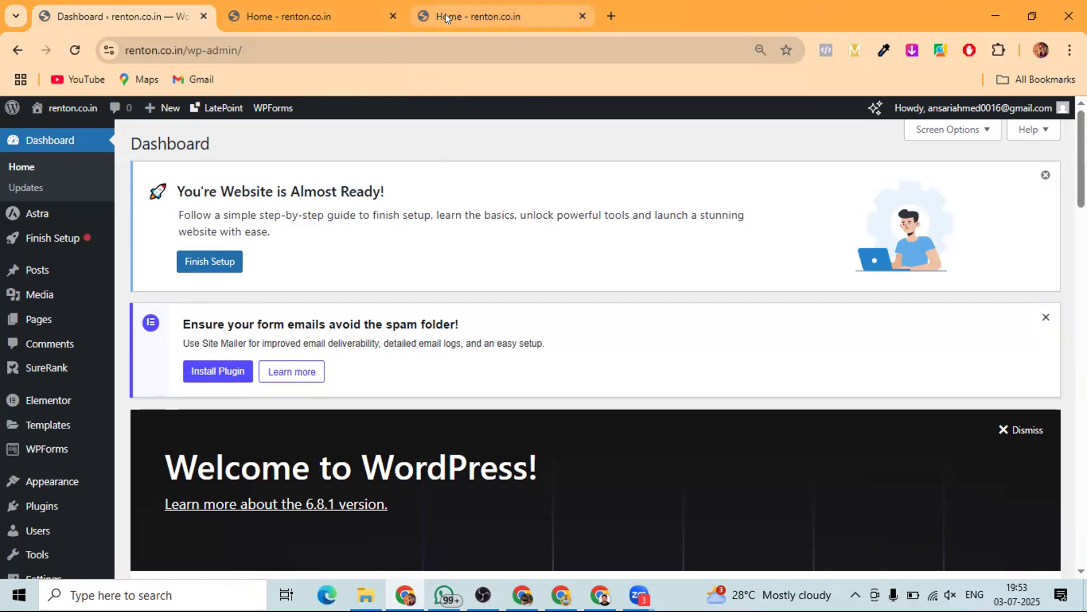
pyautogui.moveTo(445, 13)
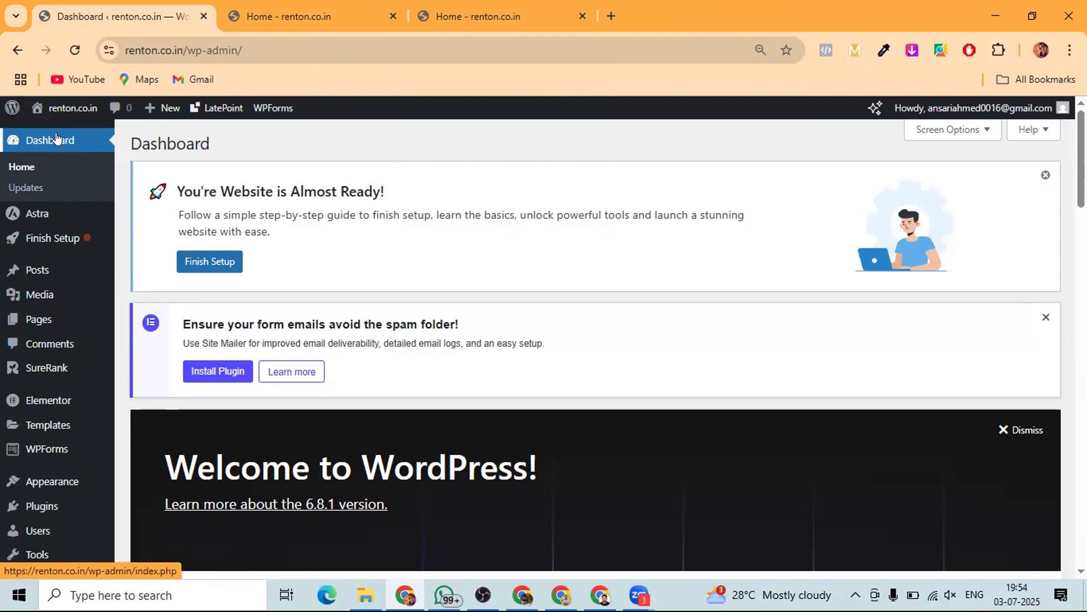
# - Check the Updates page, browse the Media Library's imported template images, then go to Pages
pyautogui.click(37, 187)
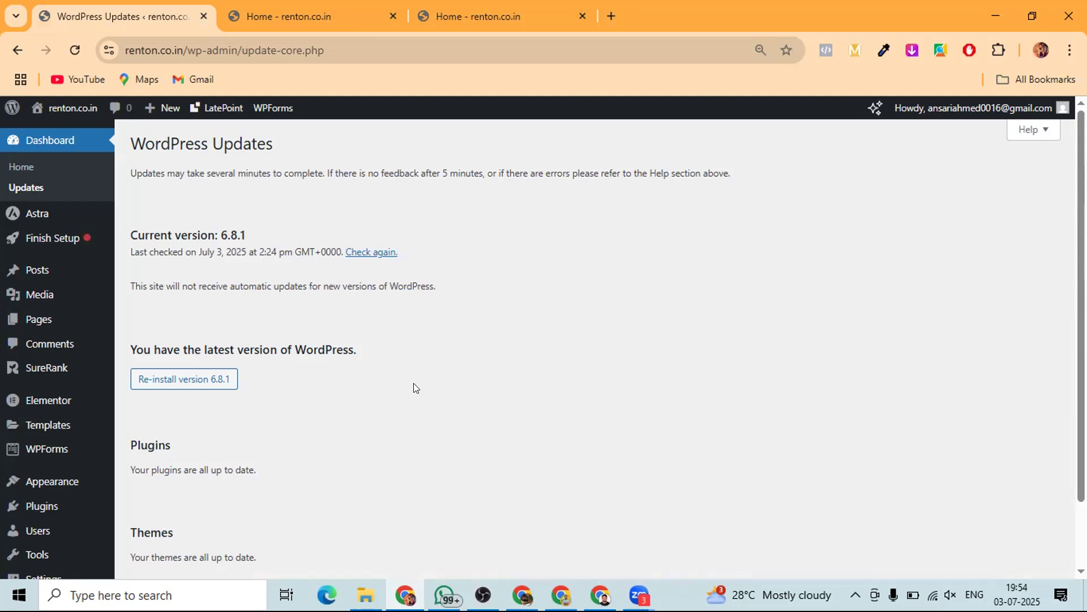
pyautogui.moveTo(18, 220)
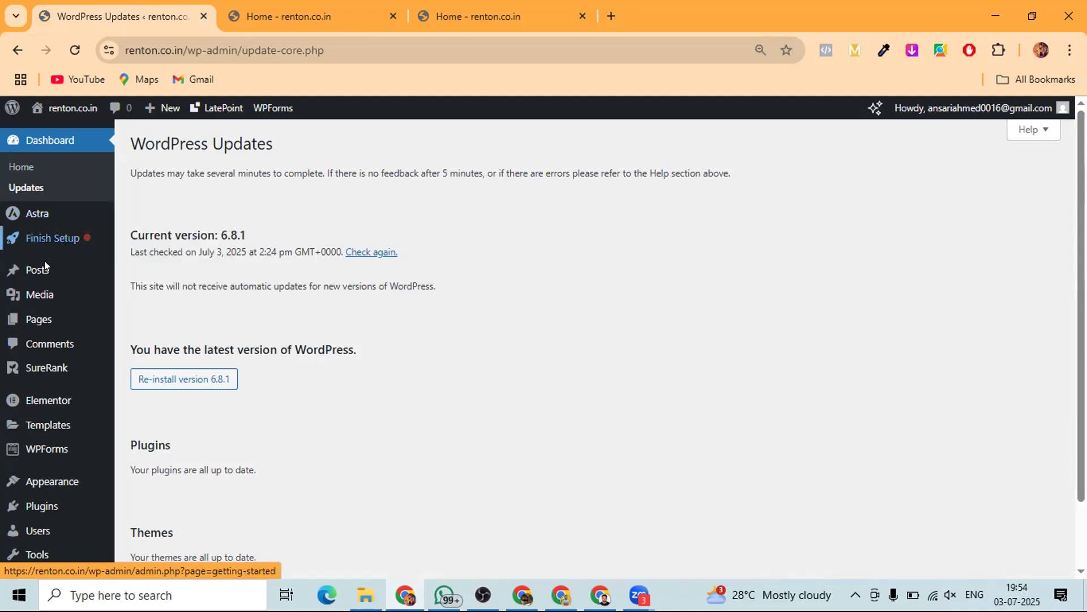
pyautogui.moveTo(35, 277)
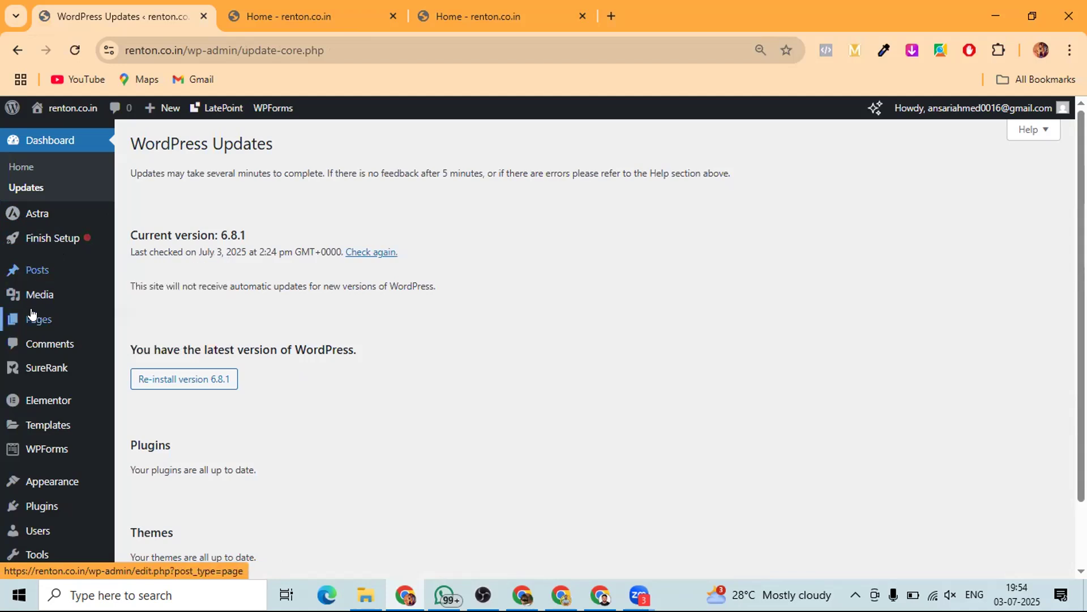
pyautogui.click(34, 293)
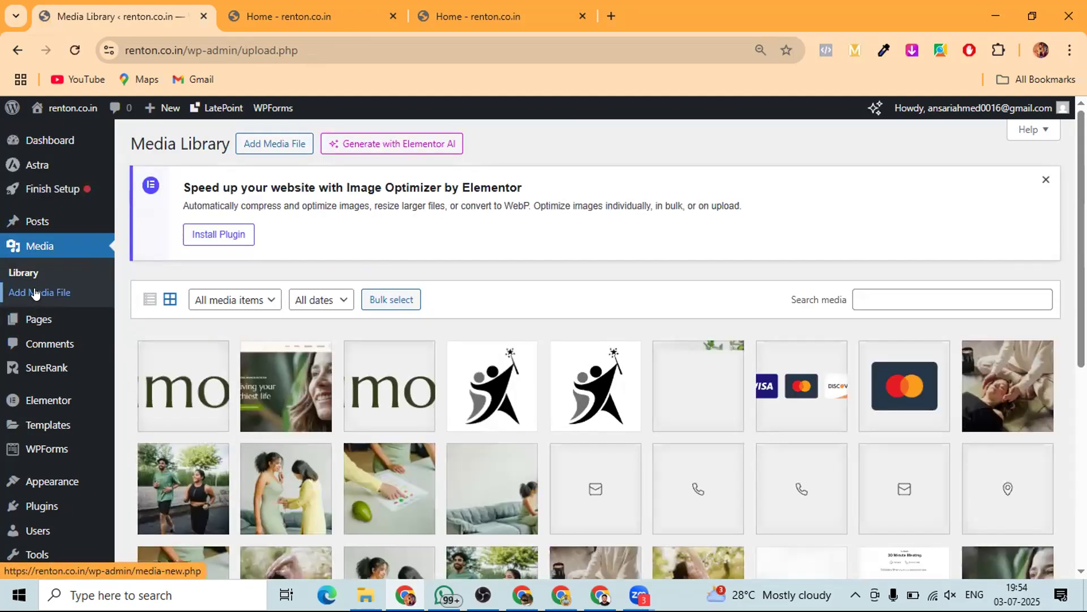
pyautogui.scroll(-2, 543, 383)
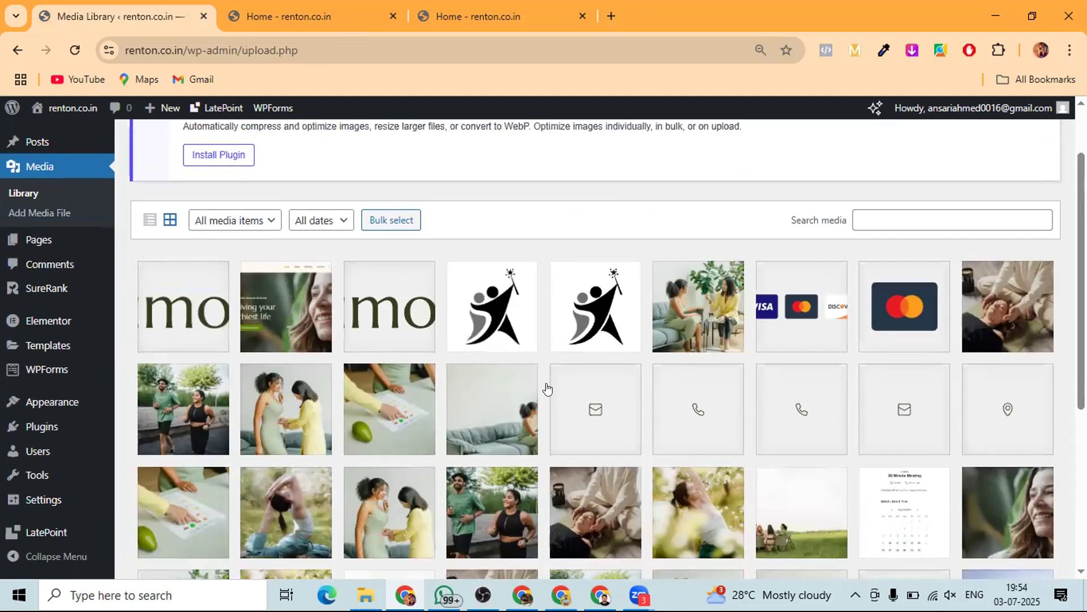
pyautogui.scroll(-3, 547, 388)
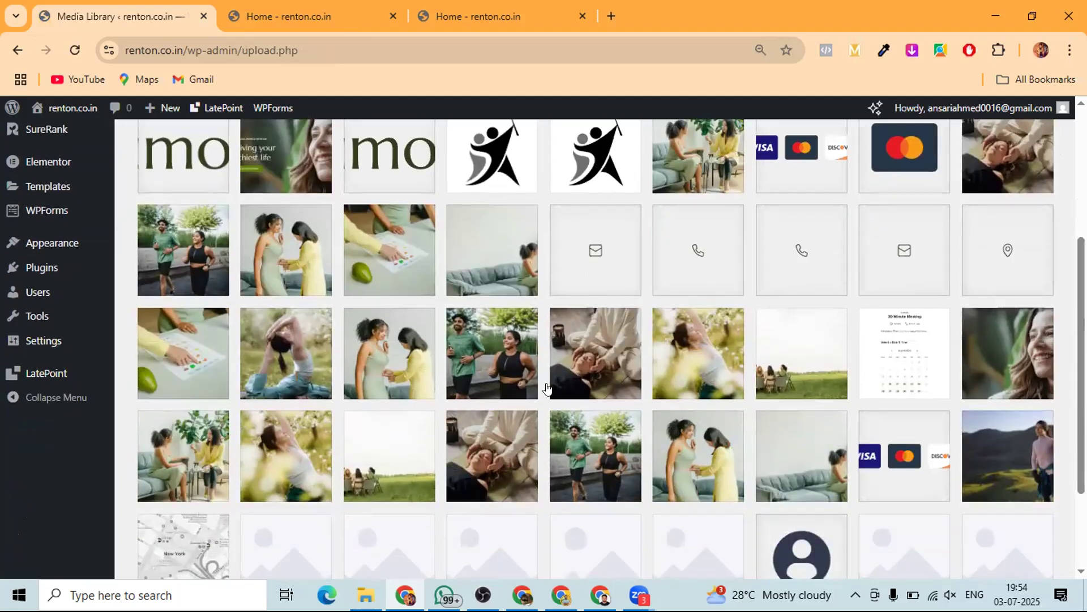
pyautogui.scroll(5, 547, 388)
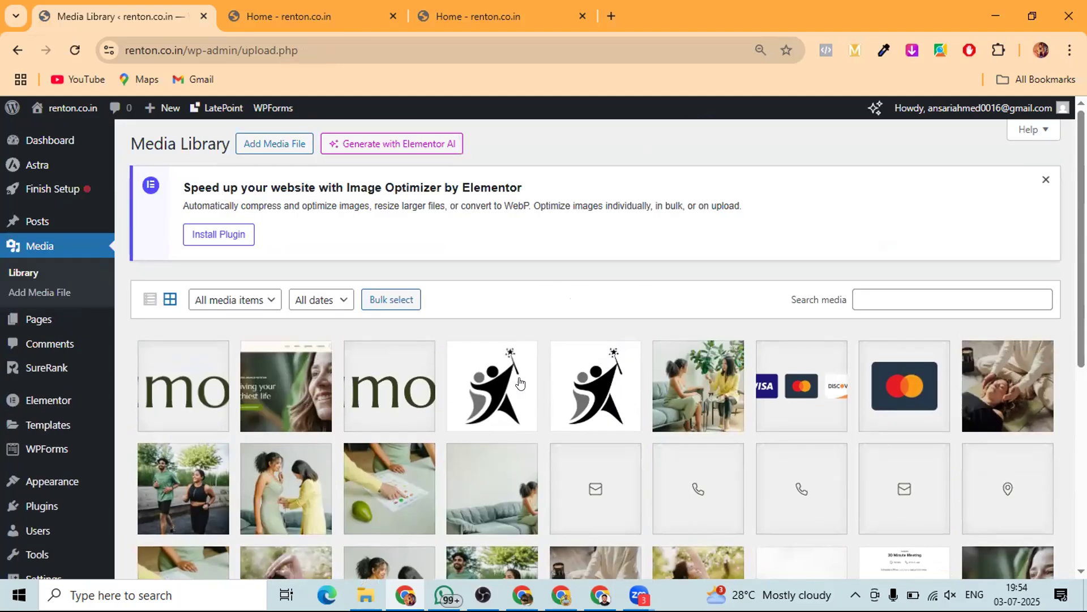
pyautogui.click(35, 326)
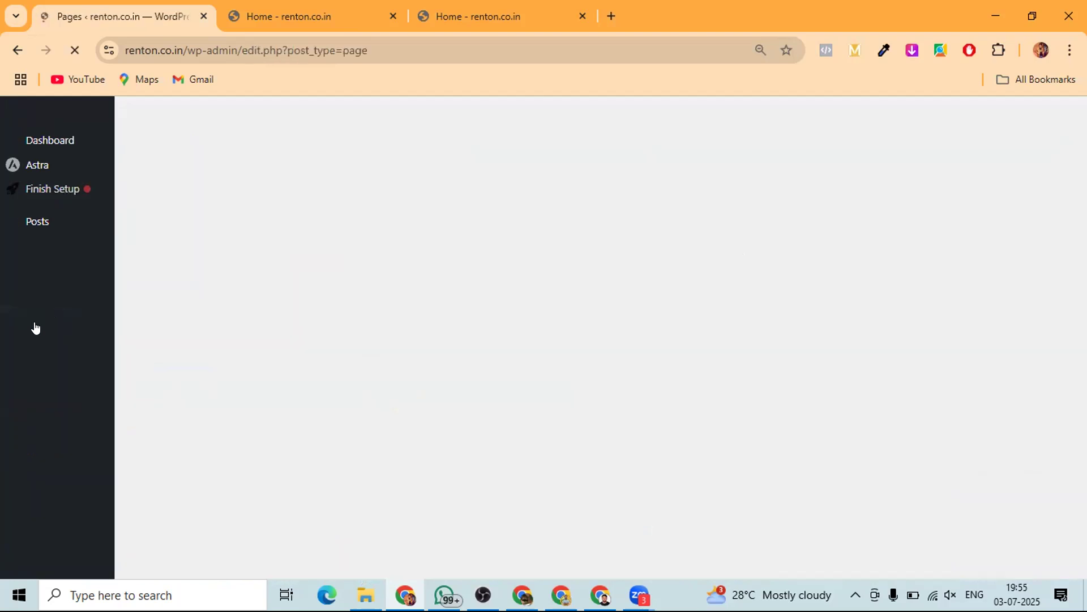
# - Preview the live About page via the Home tab's ABOUT link, then return to the Pages list
pyautogui.scroll(-3, 340, 304)
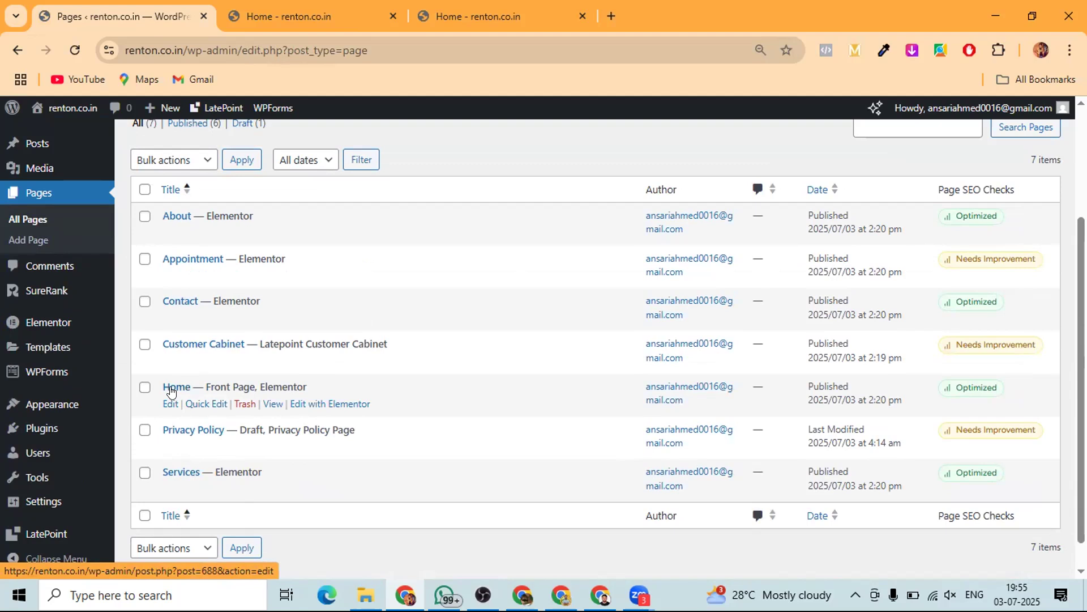
pyautogui.click(470, 15)
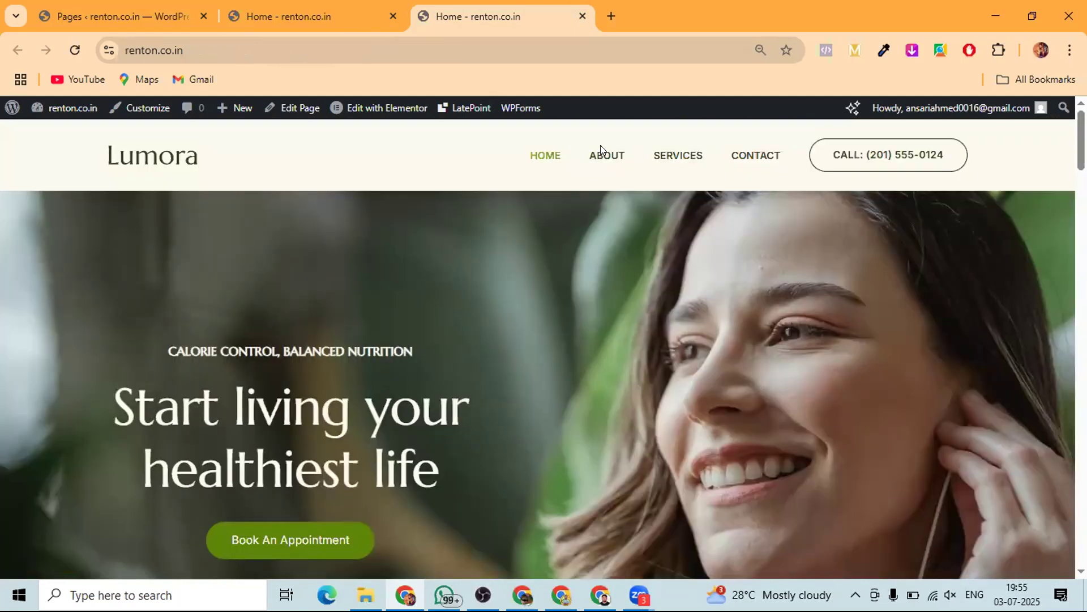
pyautogui.click(603, 156)
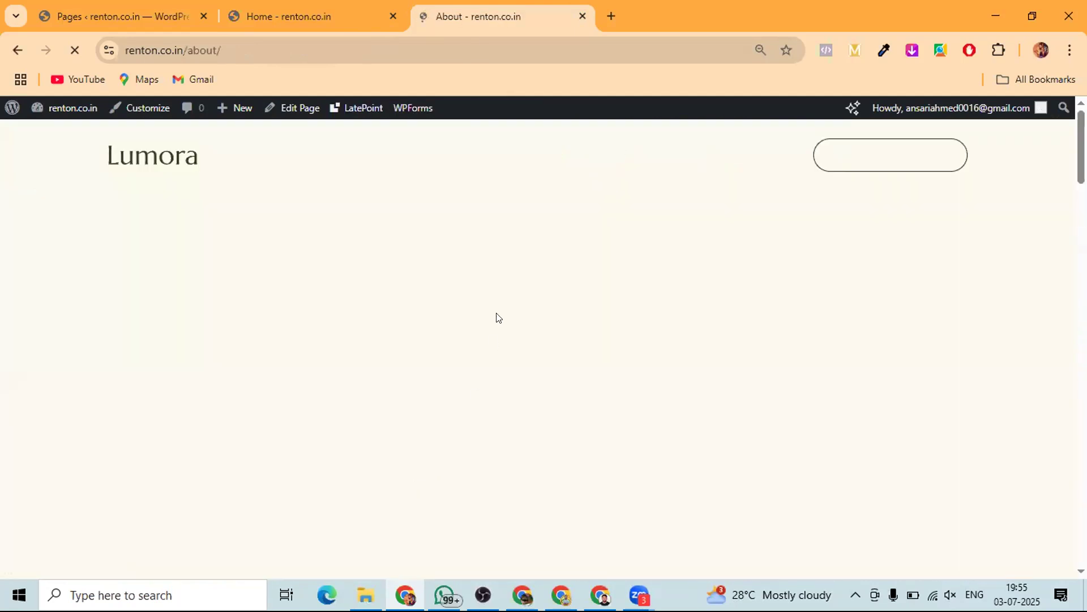
pyautogui.scroll(-3, 476, 289)
pyautogui.scroll(3, 476, 289)
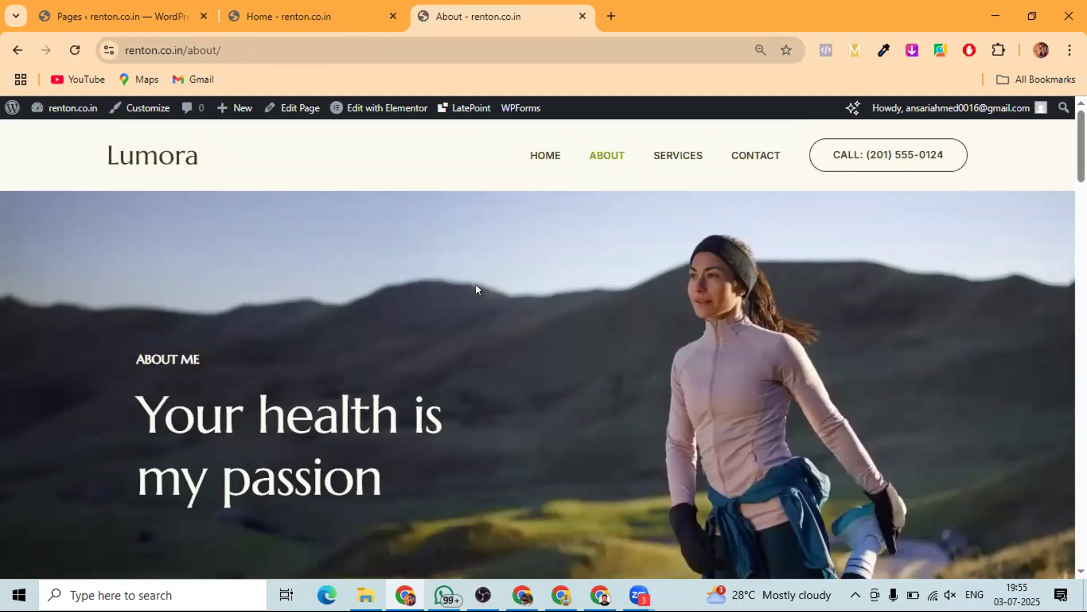
pyautogui.click(153, 7)
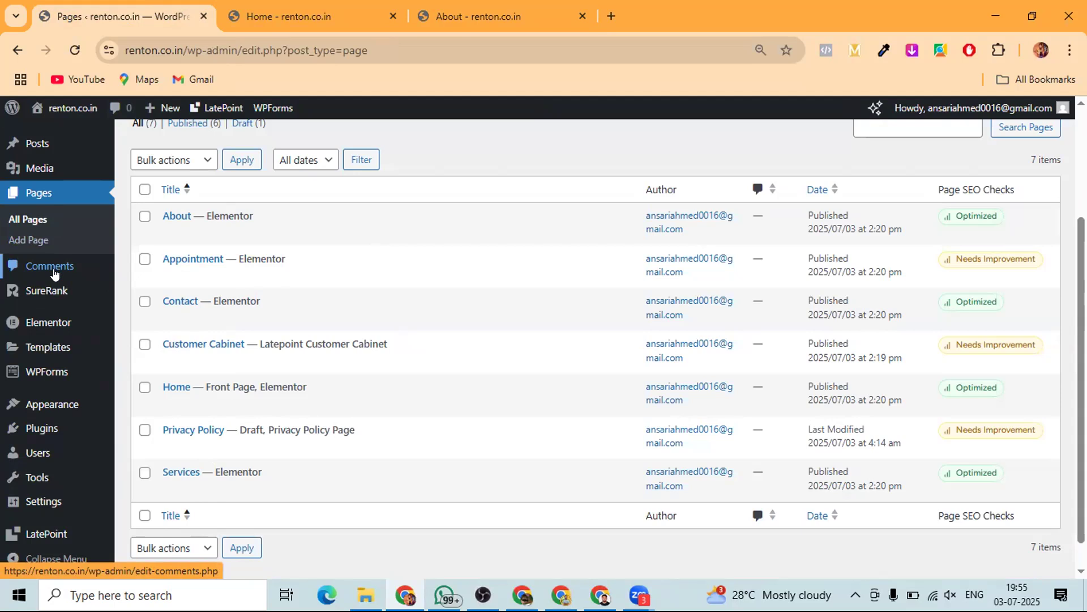
# - Preview the admin sidebar submenus and enlarge the Pages list to 110% zoom
pyautogui.moveTo(36, 292)
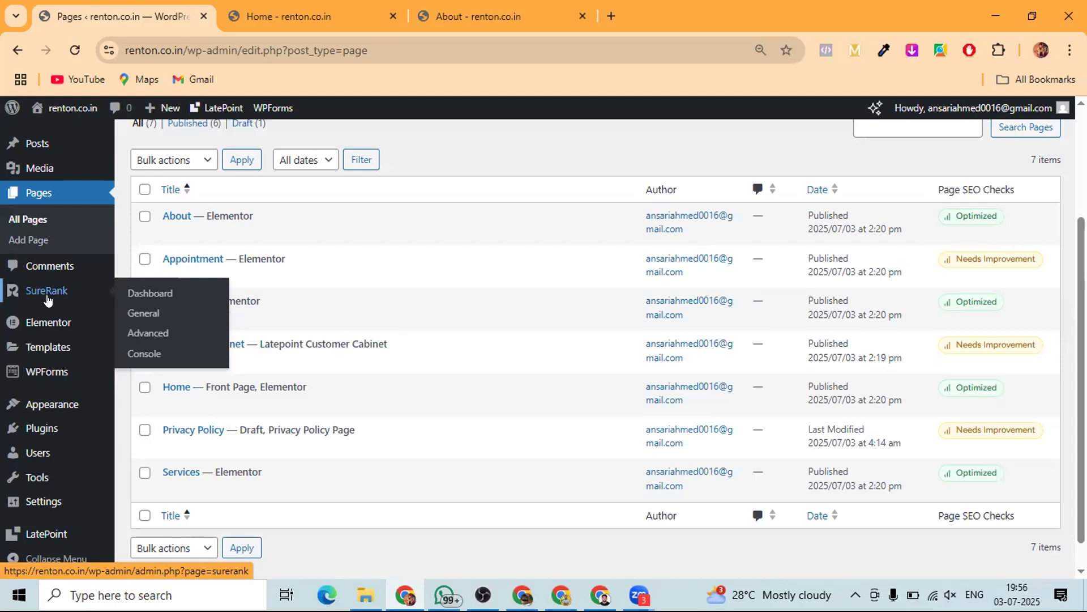
pyautogui.moveTo(41, 323)
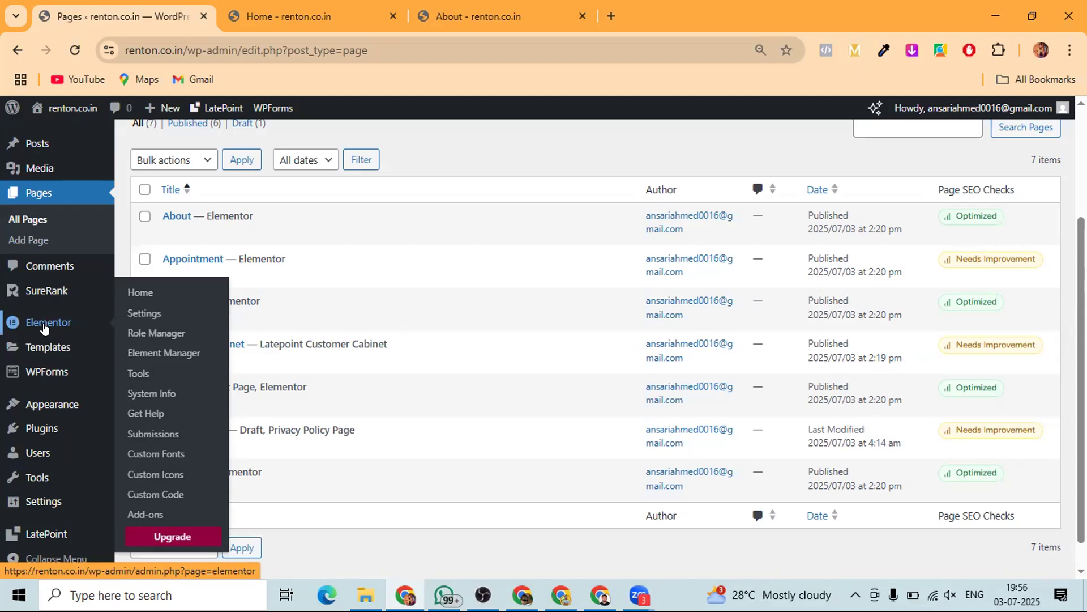
pyautogui.moveTo(42, 348)
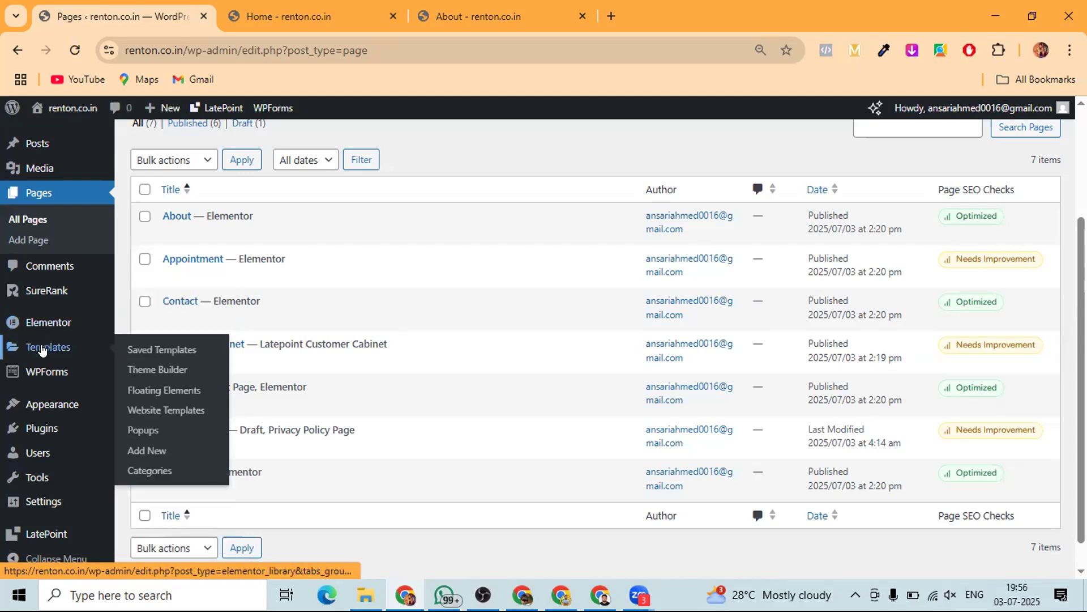
pyautogui.moveTo(48, 374)
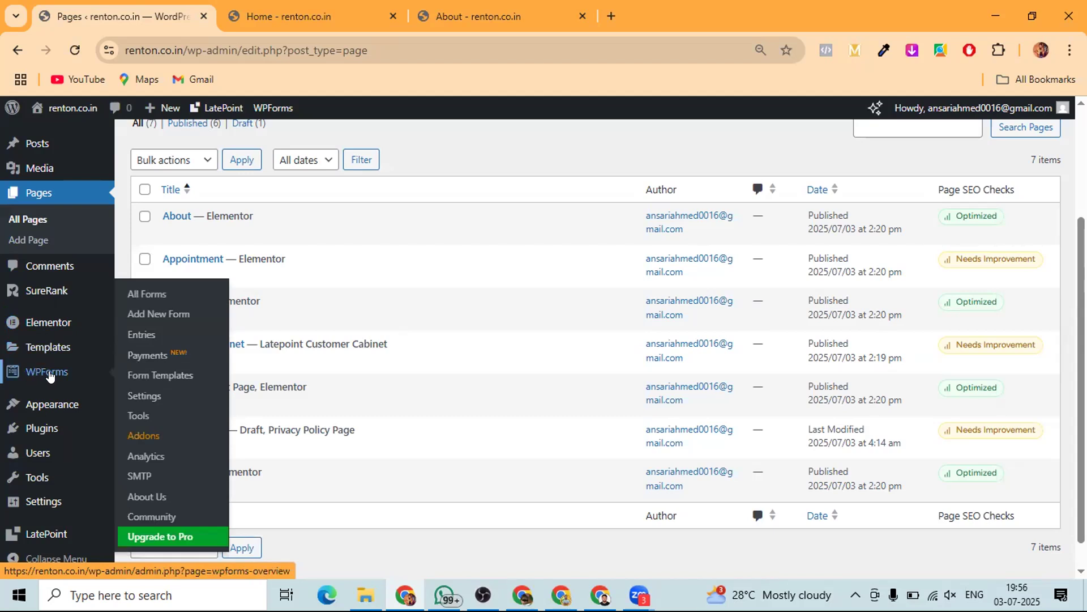
pyautogui.moveTo(48, 405)
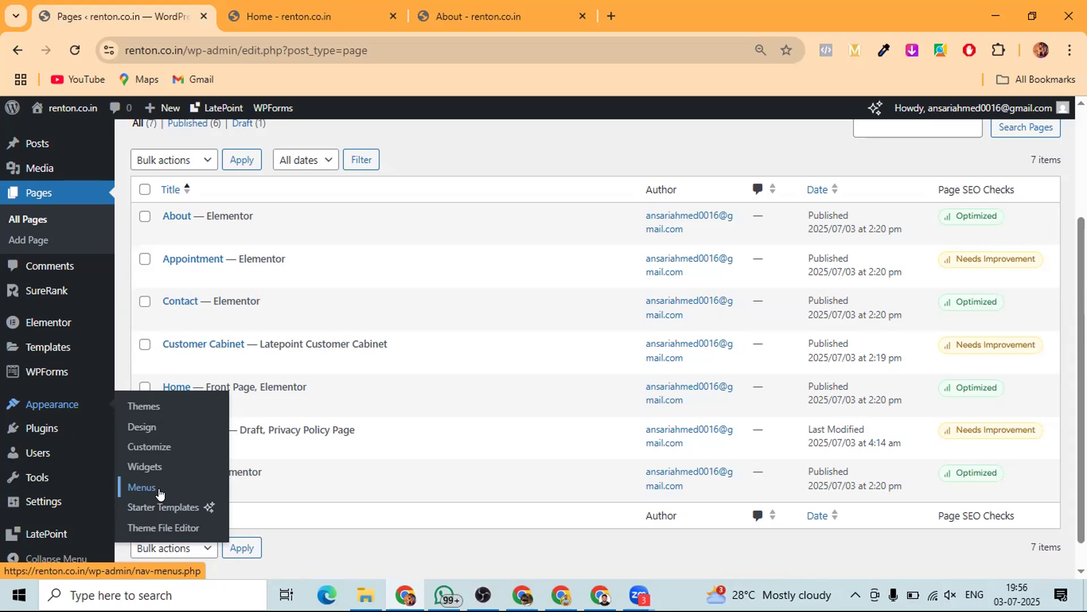
pyautogui.hotkey('ctrl', '+')
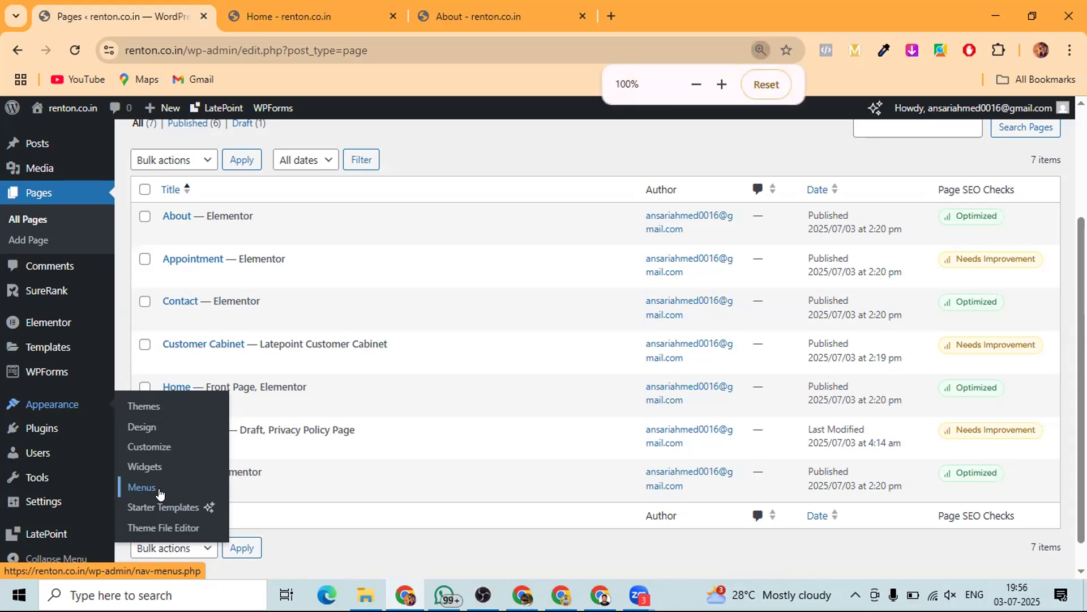
pyautogui.hotkey('ctrl', '+')
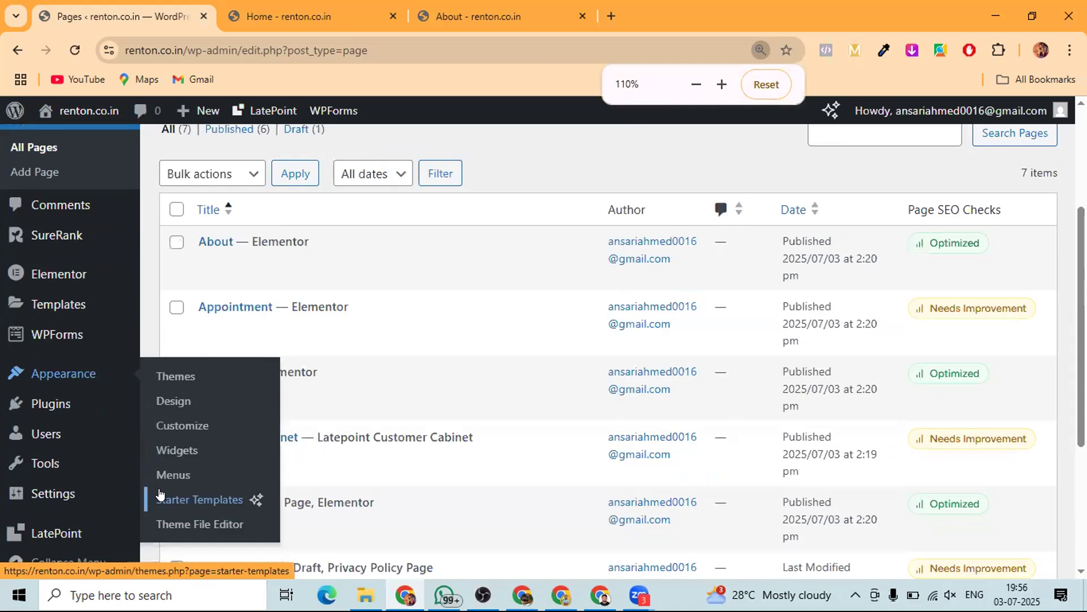
# - Review the installed plugins: Elementor, LatePoint, Starter Templates, SureRank and WPForms Lite
pyautogui.click(47, 412)
pyautogui.scroll(-3, 324, 453)
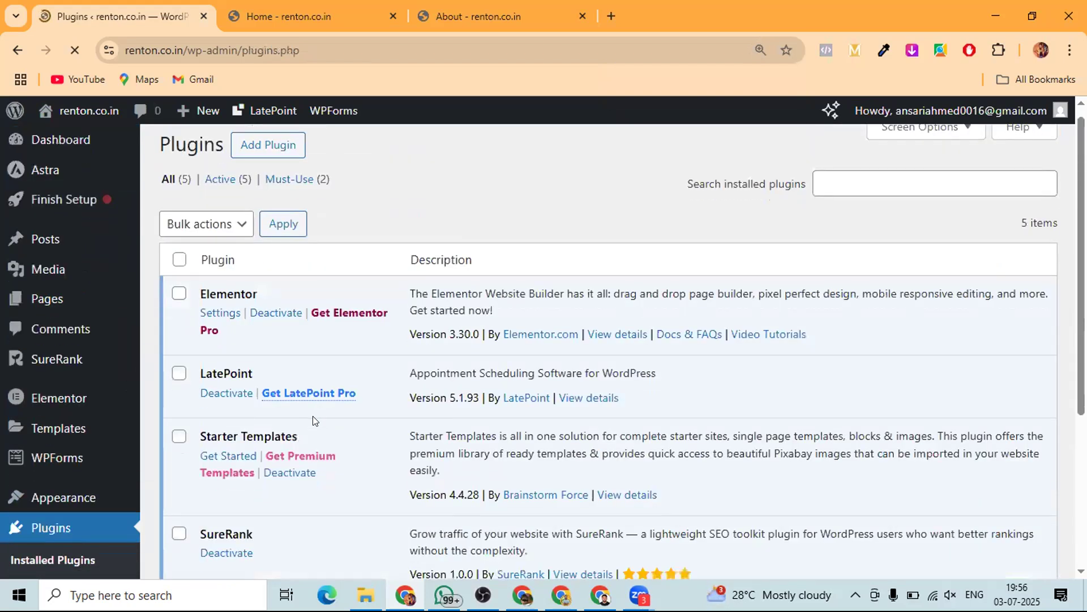
pyautogui.scroll(-2, 333, 431)
pyautogui.scroll(3, 319, 444)
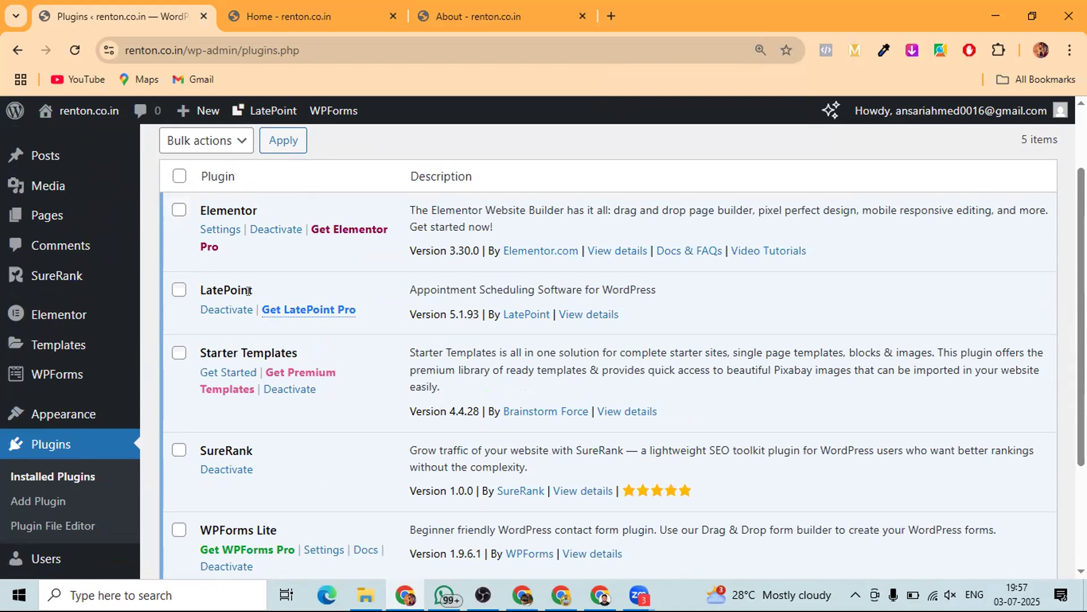
pyautogui.scroll(-1, 210, 397)
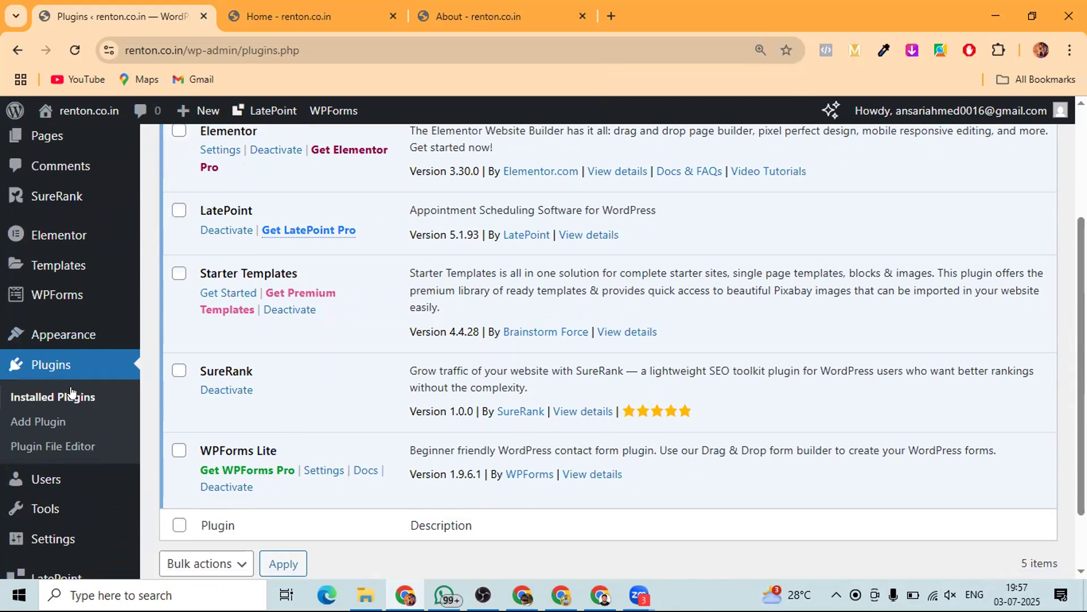
pyautogui.moveTo(50, 488)
pyautogui.scroll(-2, 49, 488)
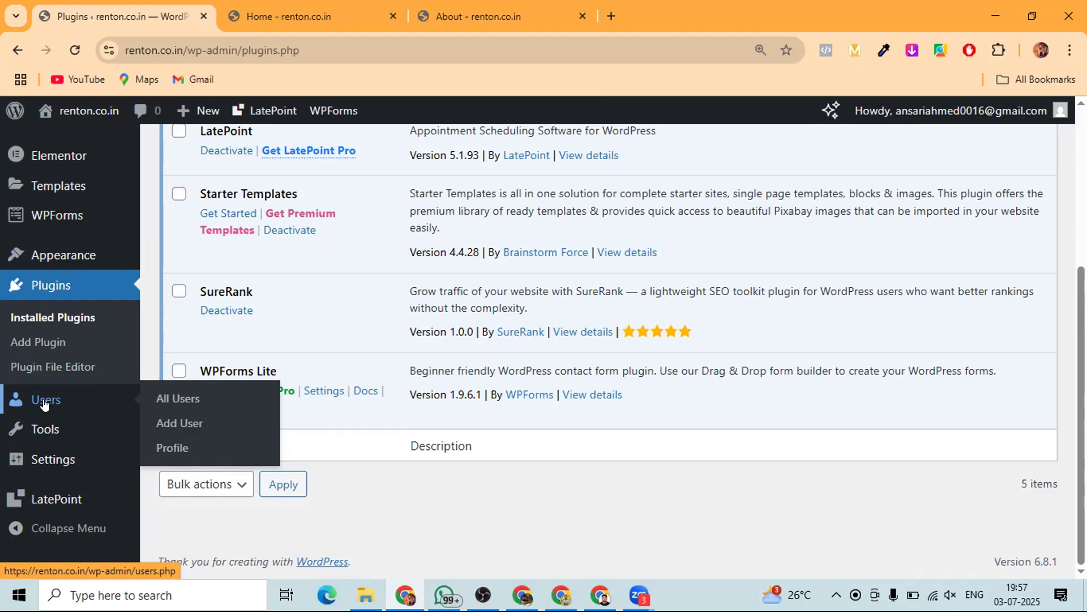
# - Start a new user on Users > Add User and look through the Role dropdown options
pyautogui.click(45, 402)
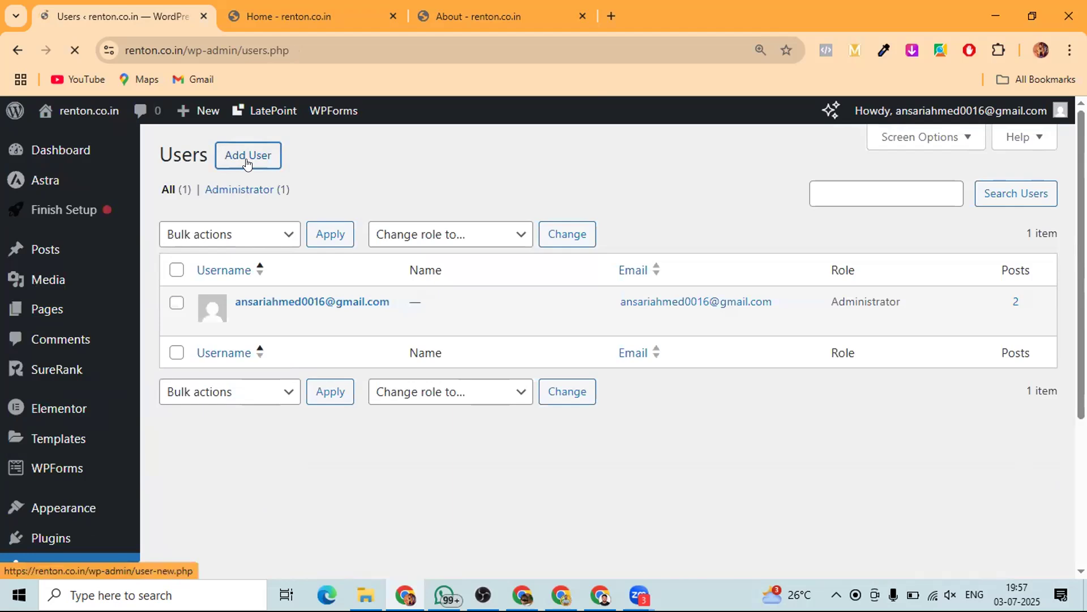
pyautogui.click(247, 163)
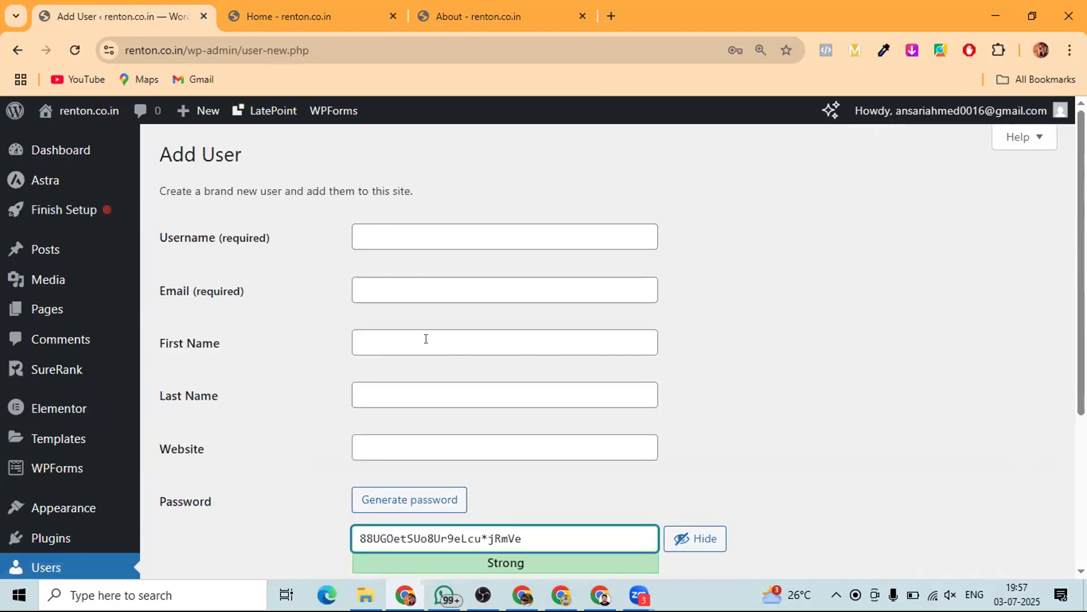
pyautogui.scroll(-4, 432, 444)
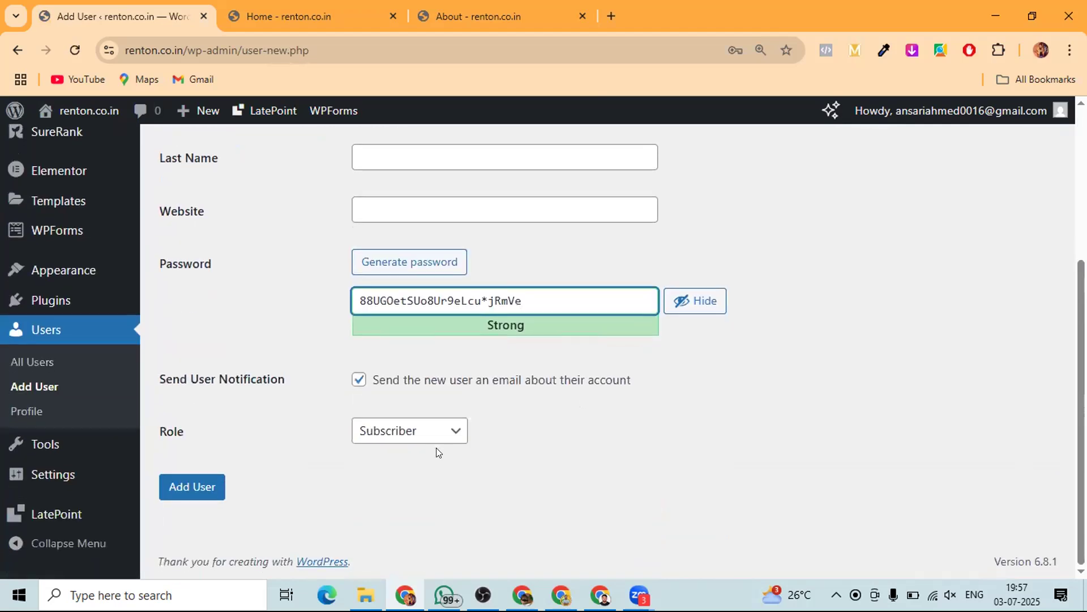
pyautogui.click(380, 437)
pyautogui.click(412, 402)
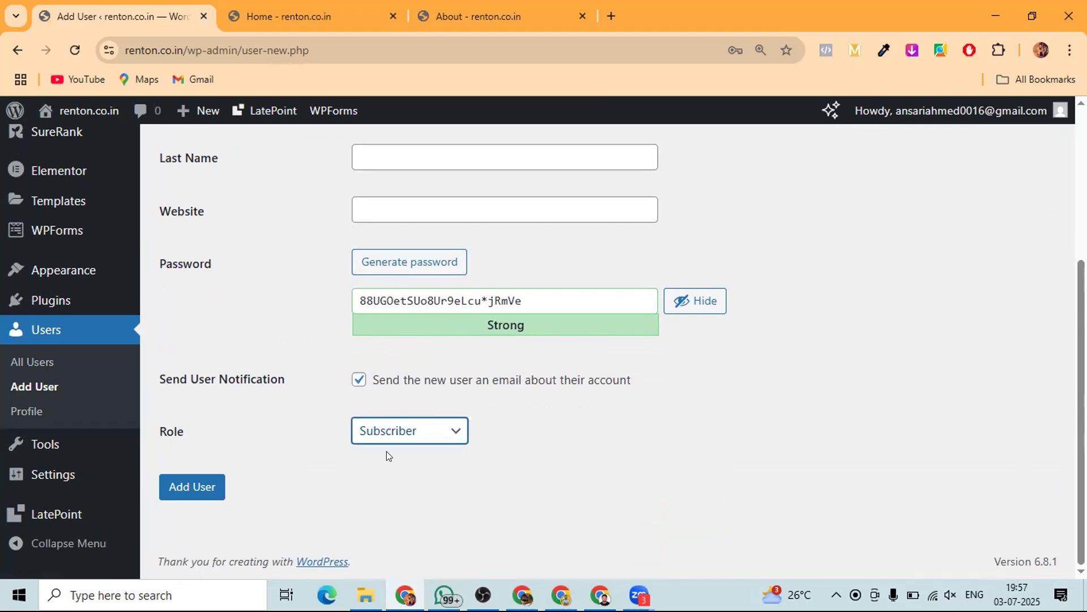
pyautogui.click(409, 439)
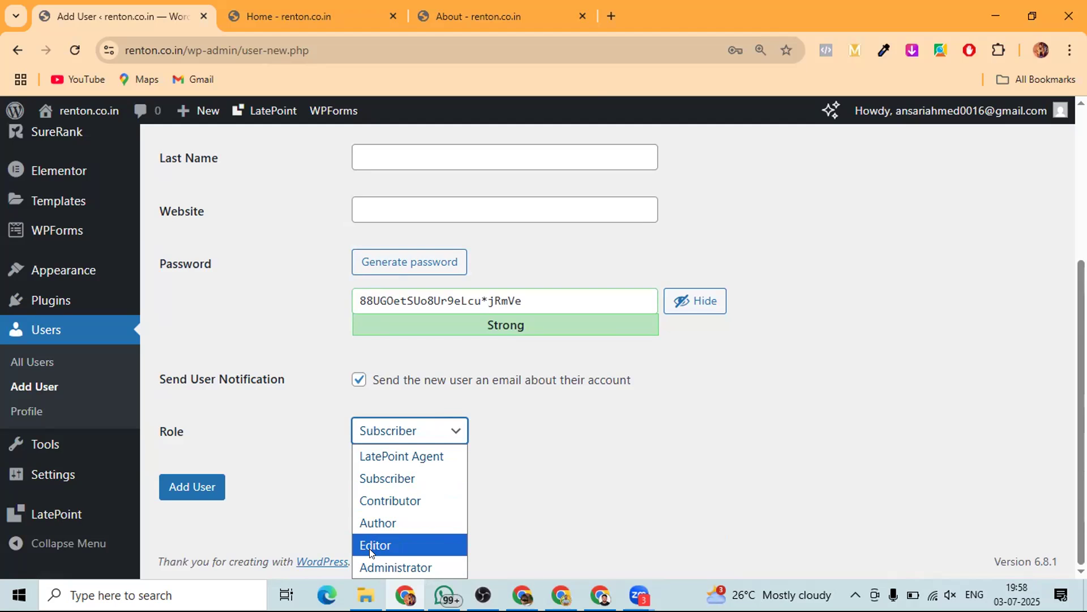
pyautogui.moveTo(47, 445)
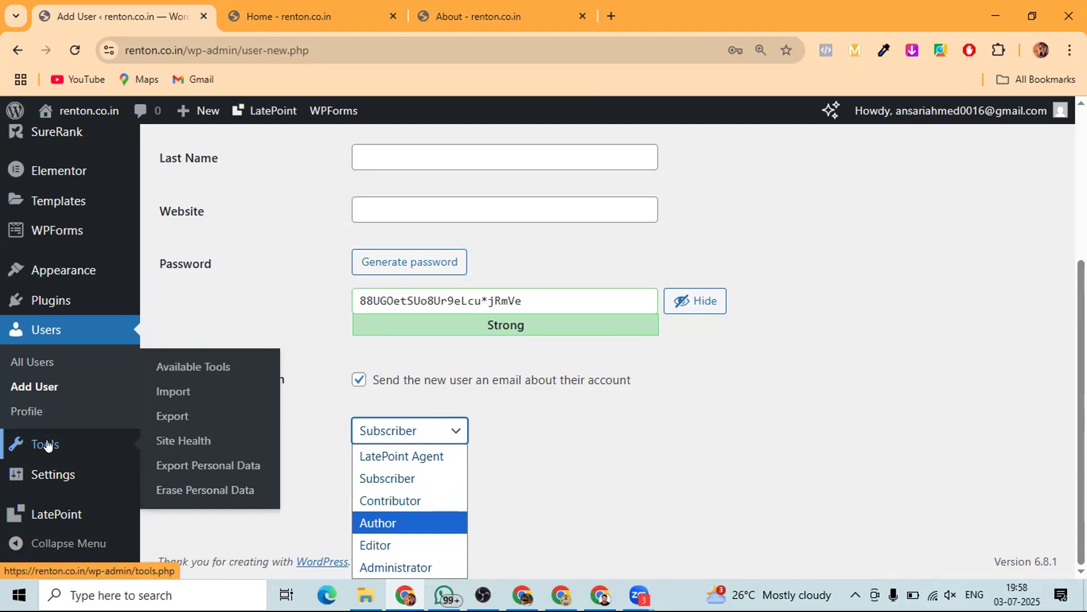
pyautogui.moveTo(48, 478)
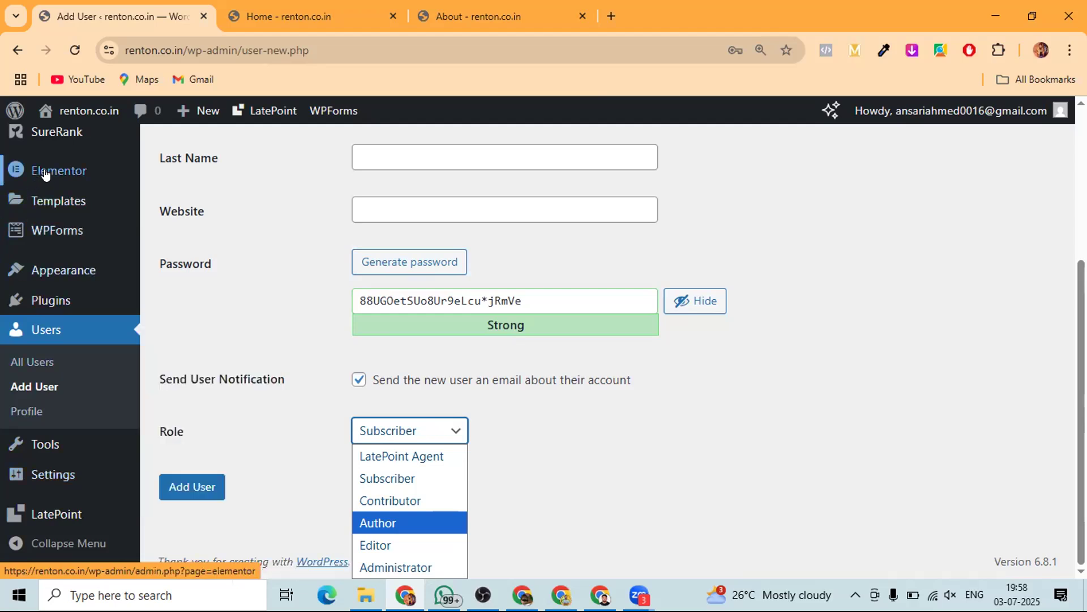
pyautogui.moveTo(42, 287)
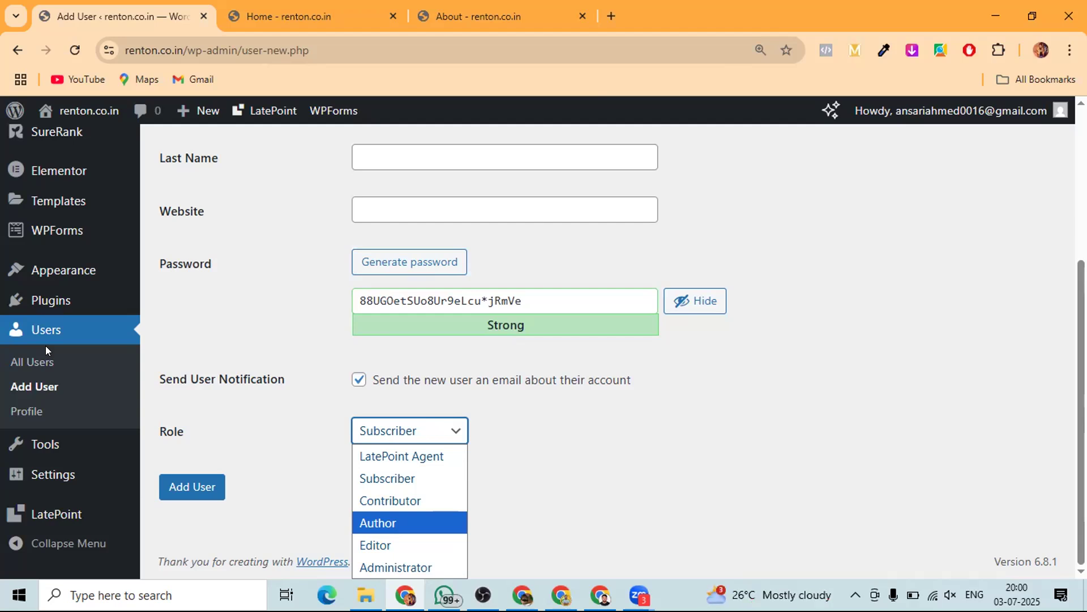
pyautogui.scroll(4, 45, 345)
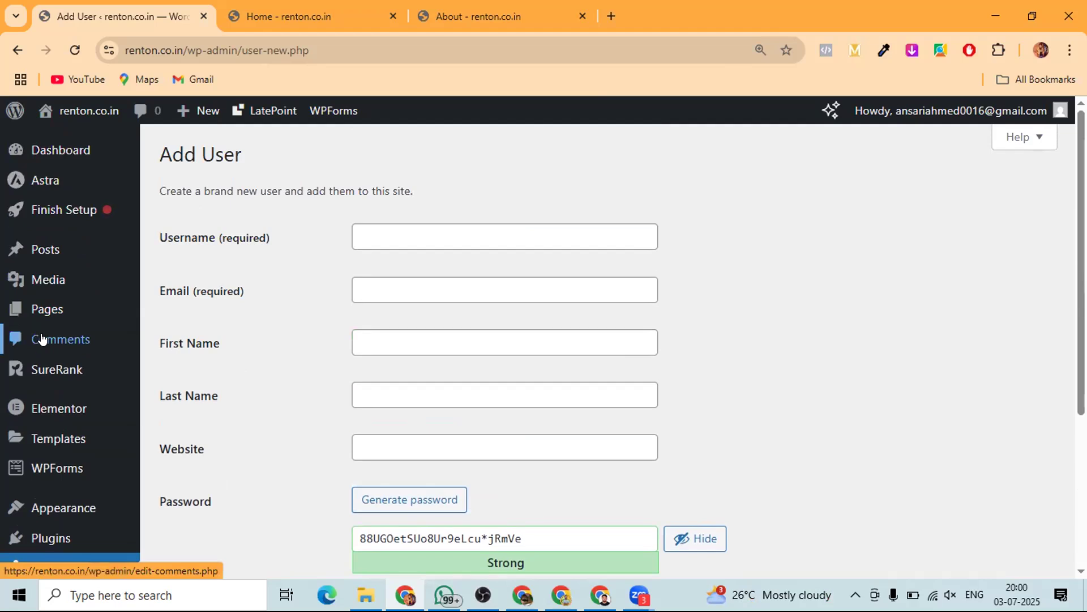
# - Leave the unsaved Add User form for the Pages list and scroll down to the Home row
pyautogui.moveTo(46, 311)
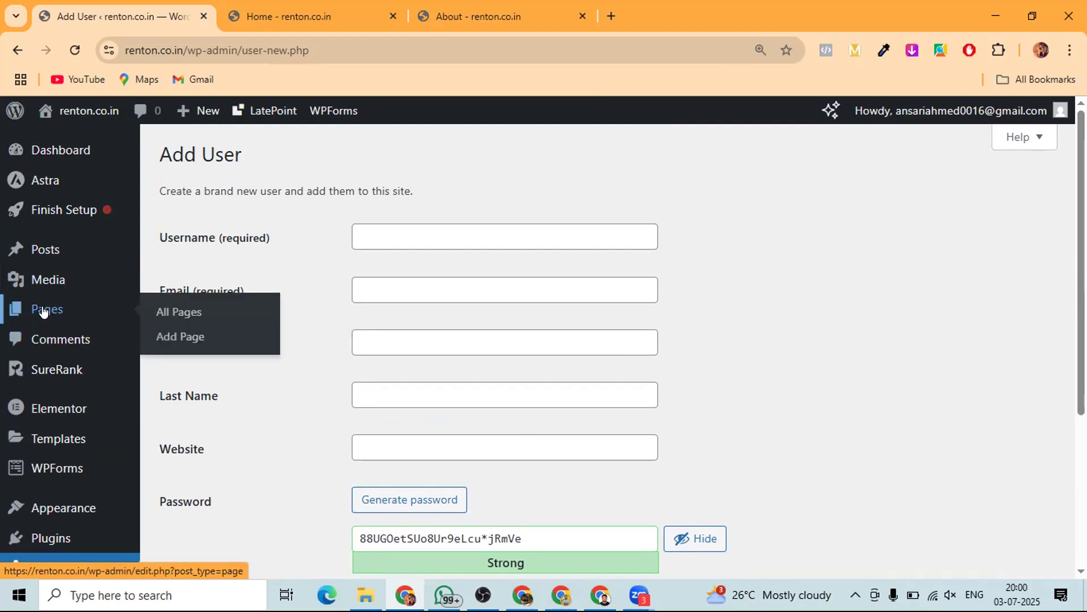
pyautogui.click(43, 311)
pyautogui.click(669, 150)
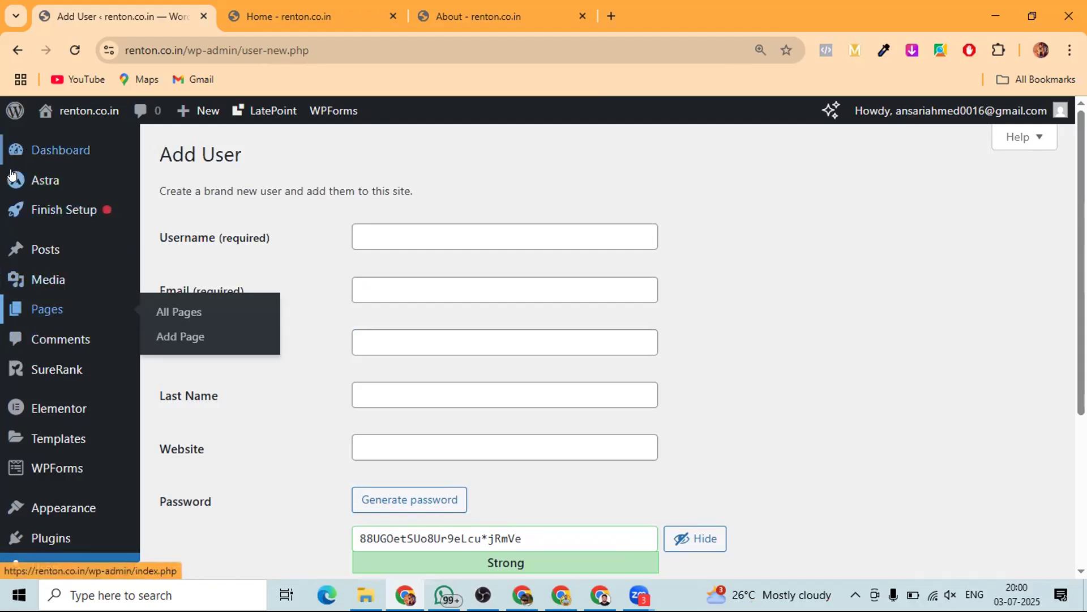
pyautogui.click(43, 304)
pyautogui.click(606, 180)
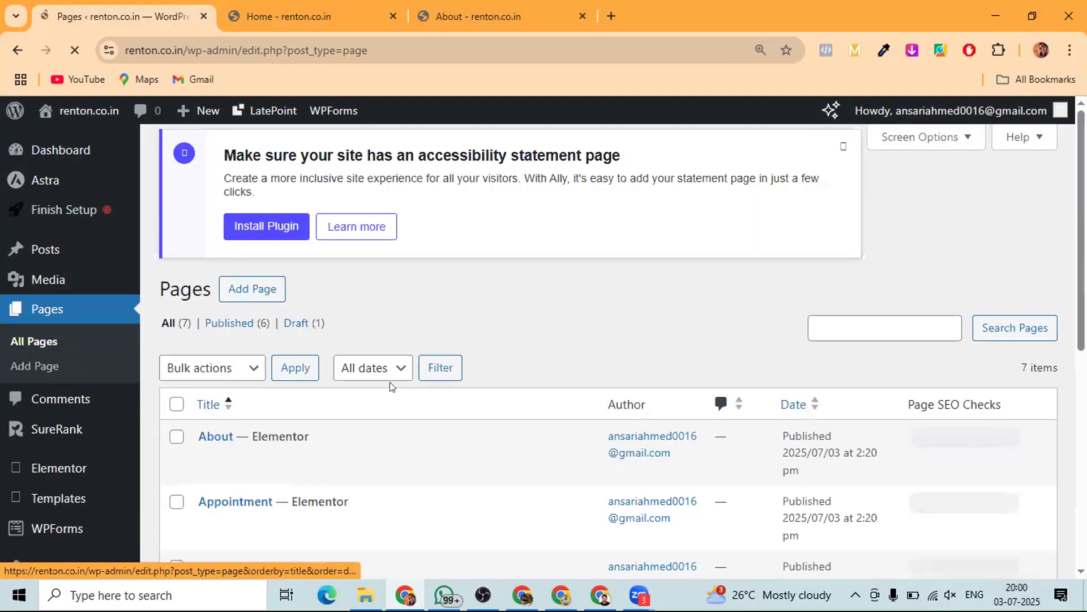
pyautogui.scroll(-3, 243, 328)
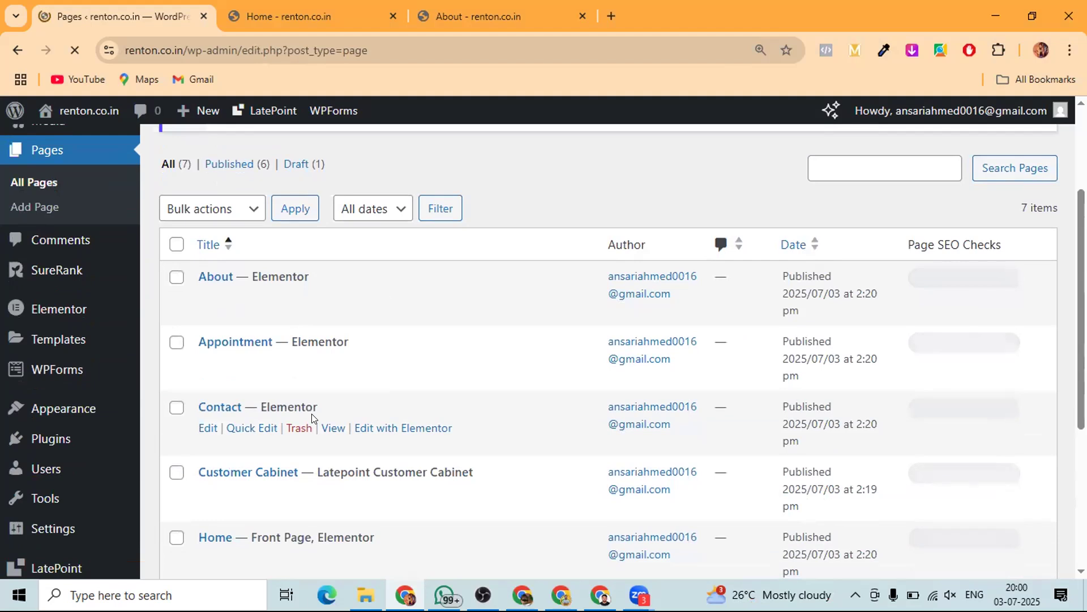
pyautogui.scroll(-3, 312, 416)
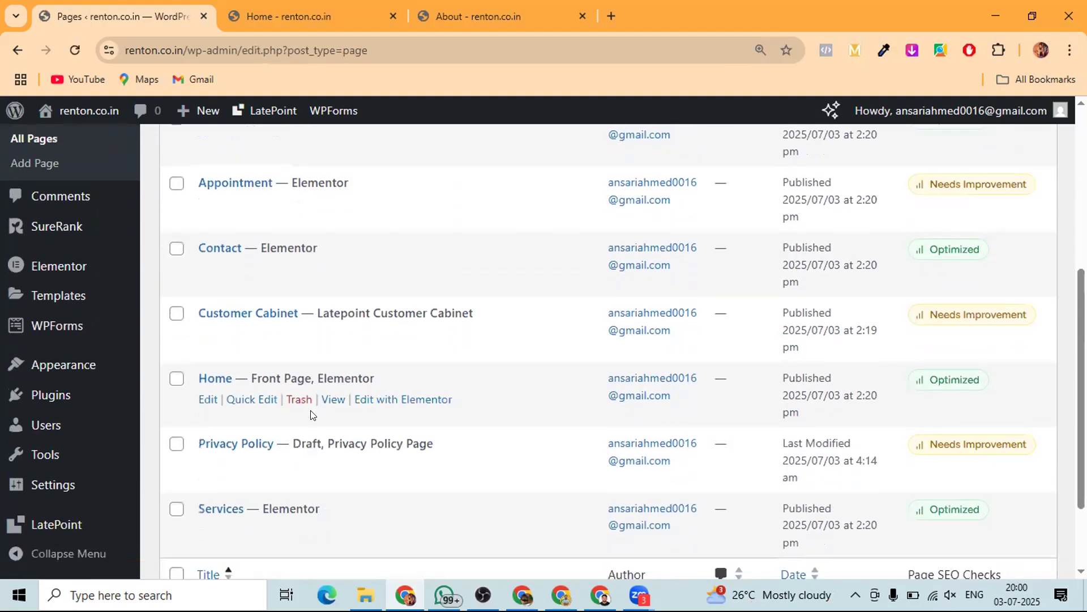
pyautogui.scroll(-2, 310, 415)
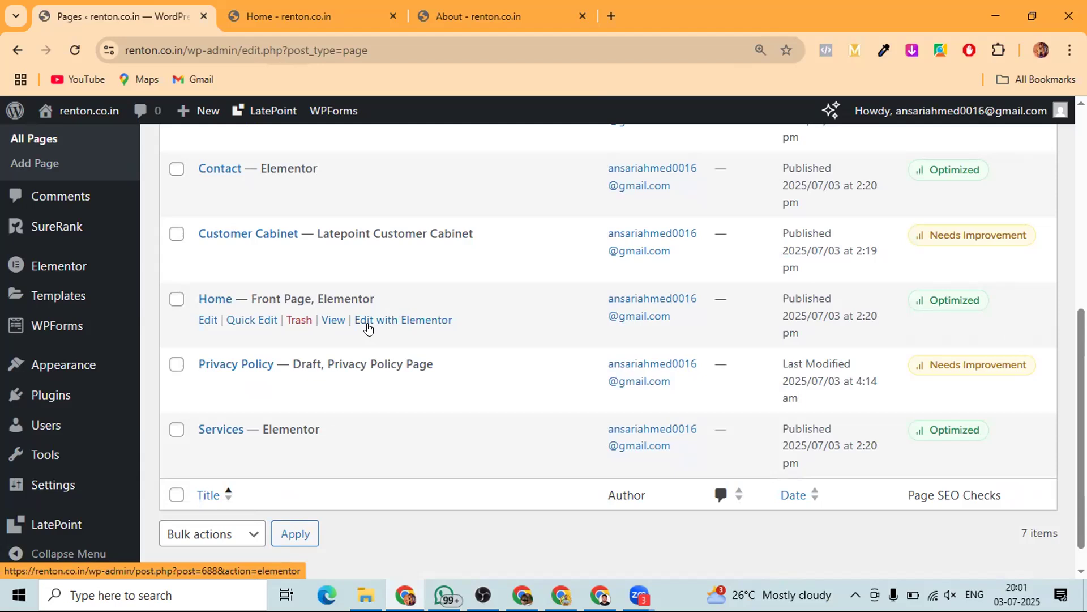
# - Open Home in Elementor, dismiss the AI announcement and Structure panel, and zoom the browser out
pyautogui.click(399, 322)
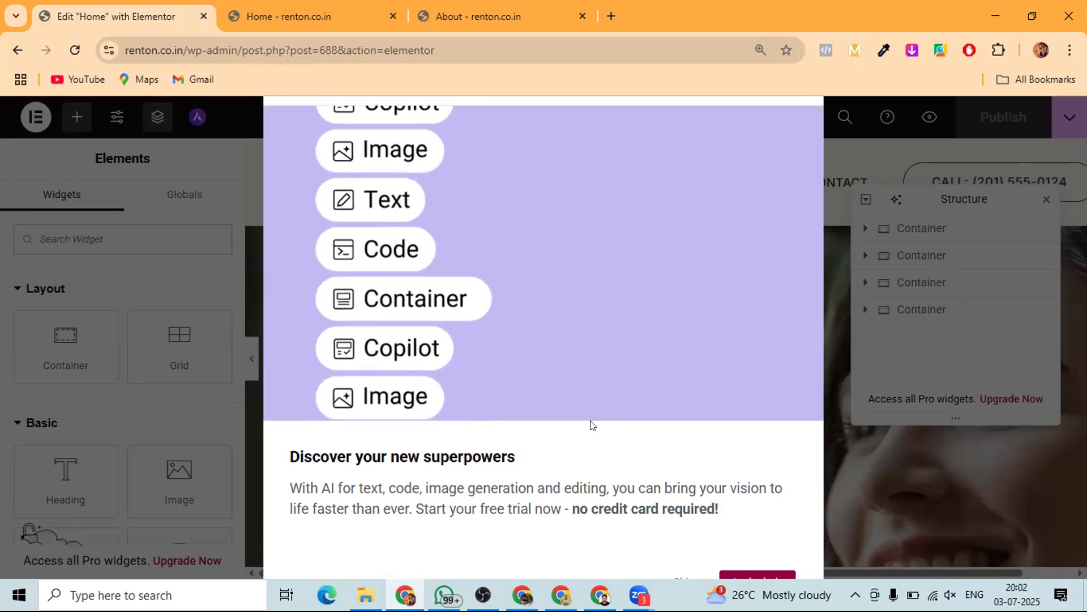
pyautogui.hotkey('ctrl', '-')
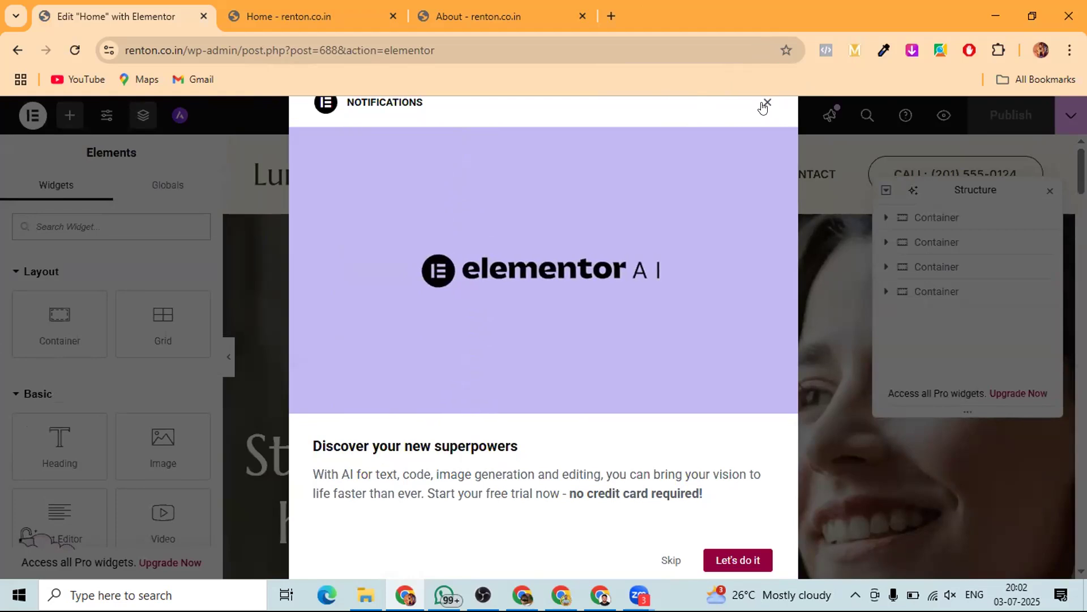
pyautogui.click(765, 104)
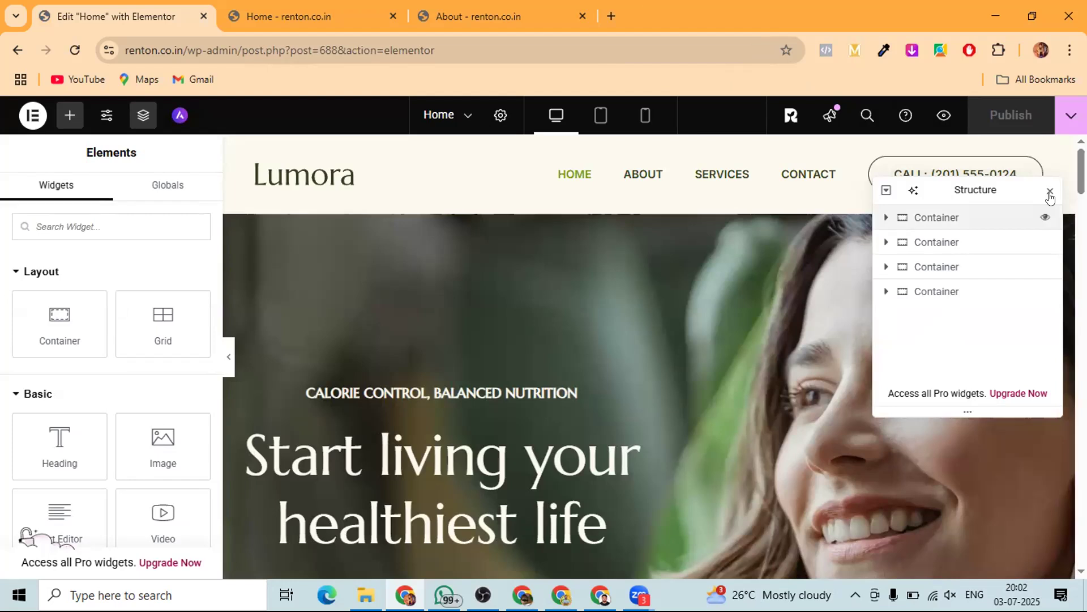
pyautogui.click(1050, 192)
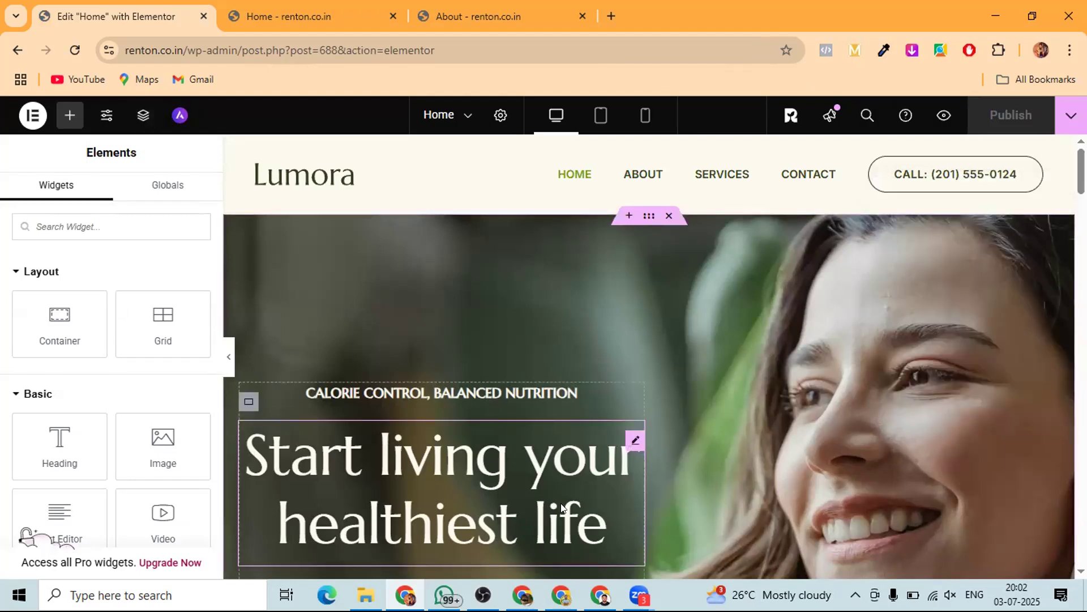
pyautogui.hotkey('ctrl', '-')
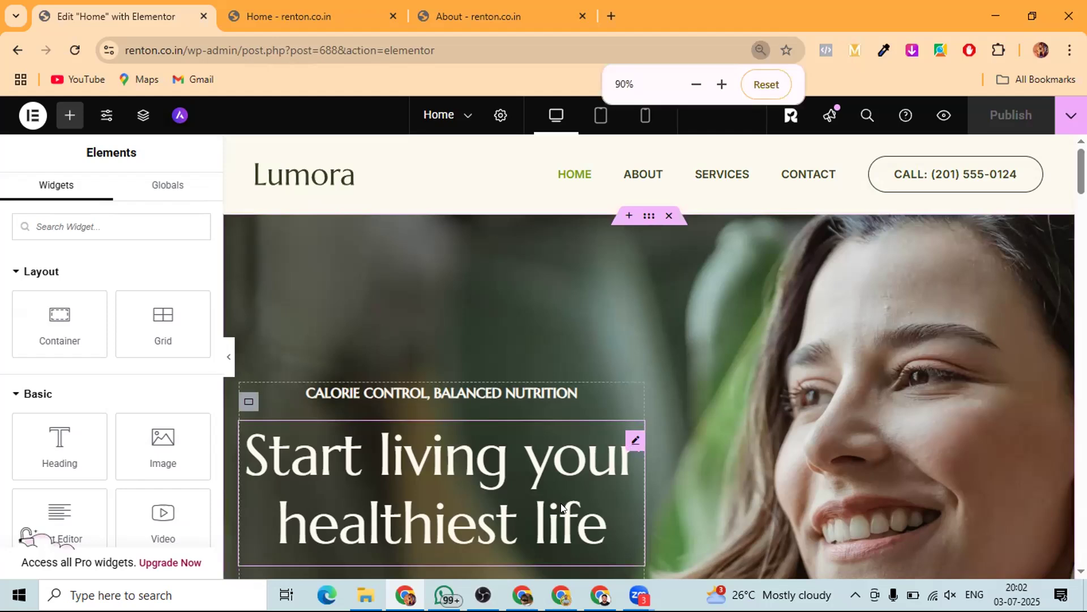
pyautogui.hotkey('ctrl', '-')
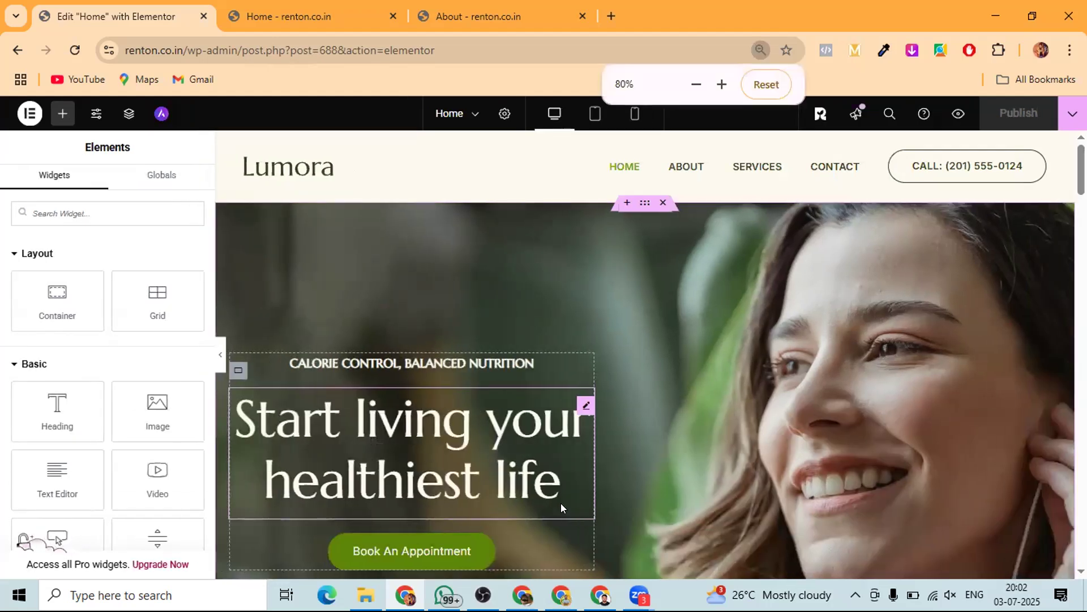
pyautogui.hotkey('ctrl', '-')
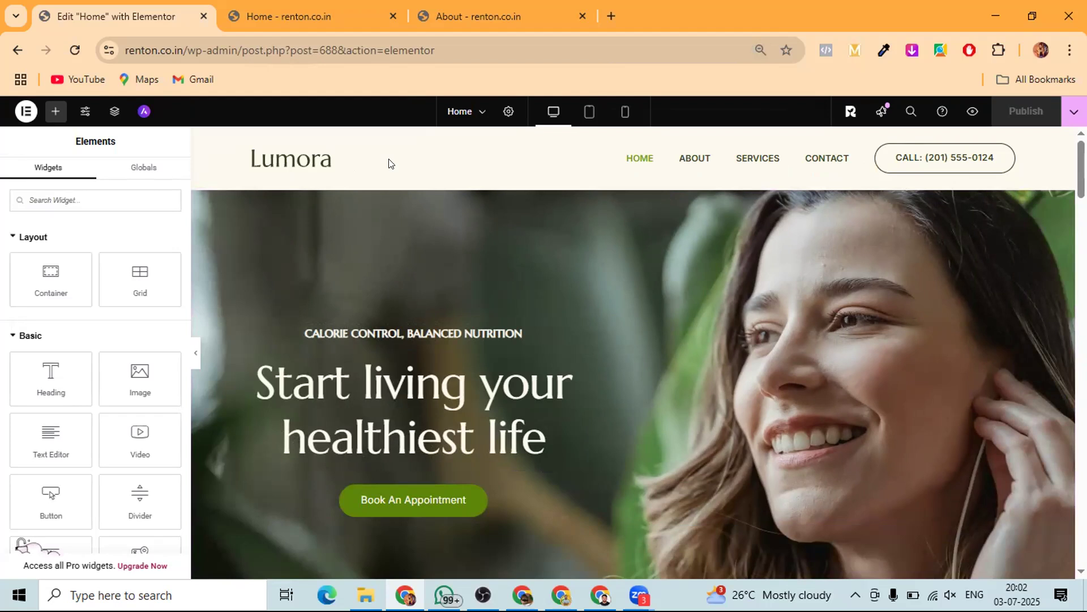
pyautogui.click(331, 19)
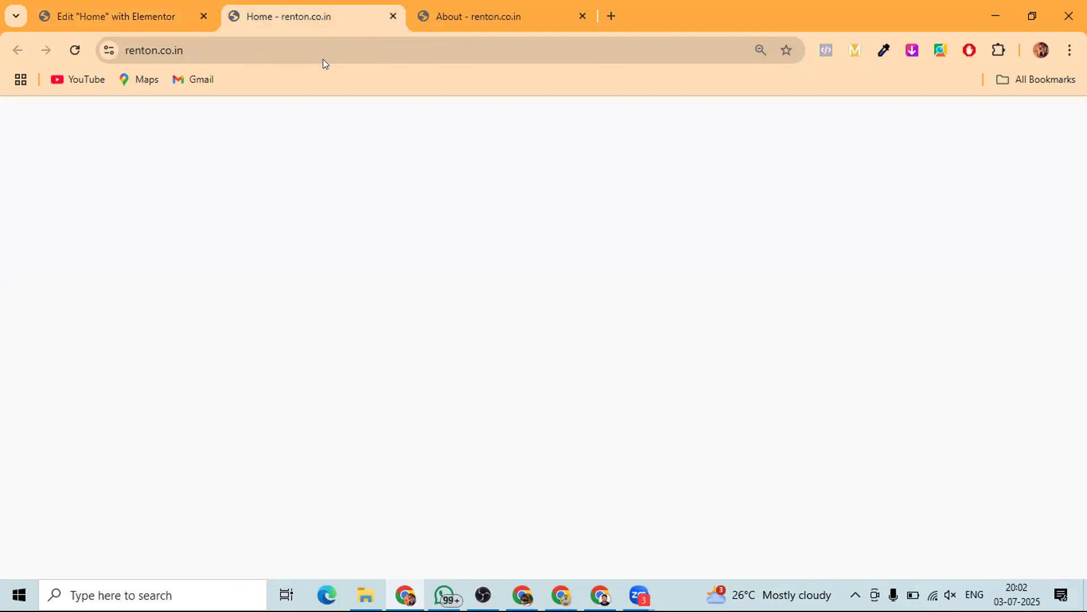
# - Open the live About page ('Your health is my passion') and launch its Elementor editor
pyautogui.scroll(1, 624, 273)
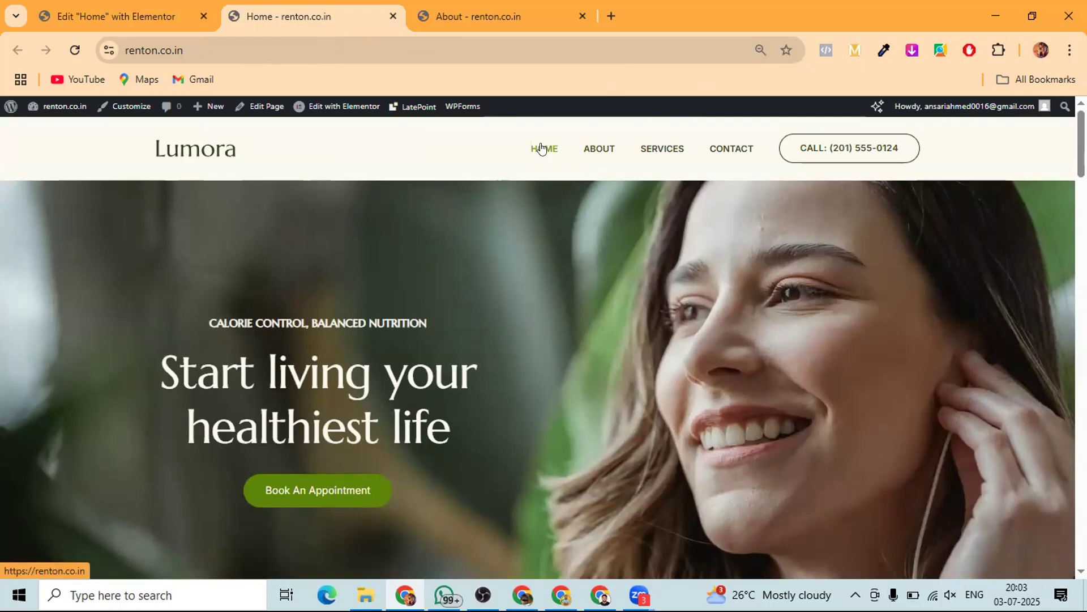
pyautogui.moveTo(328, 109)
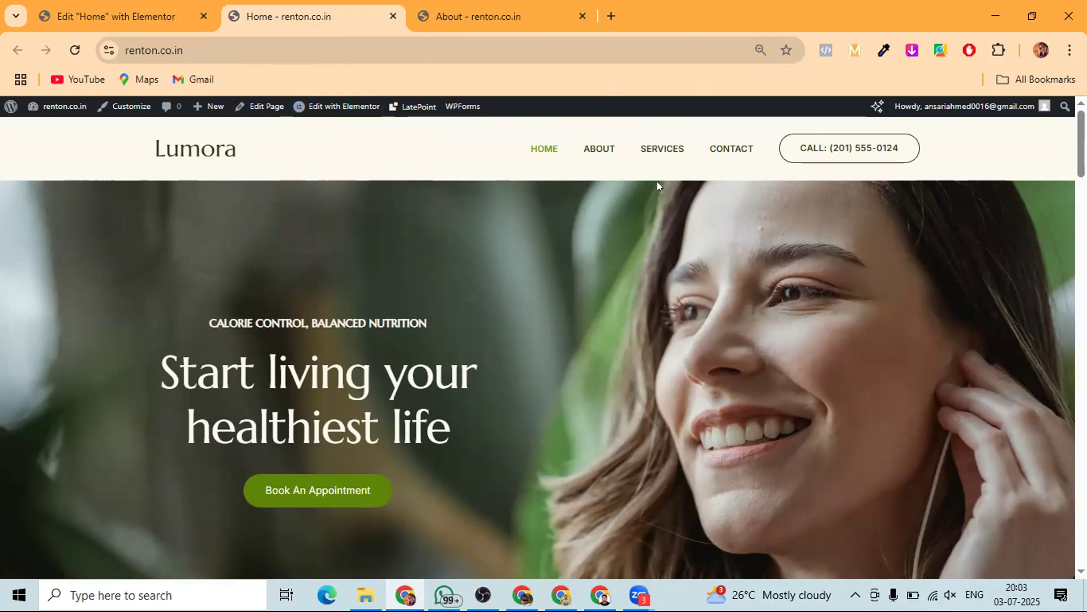
pyautogui.click(602, 146)
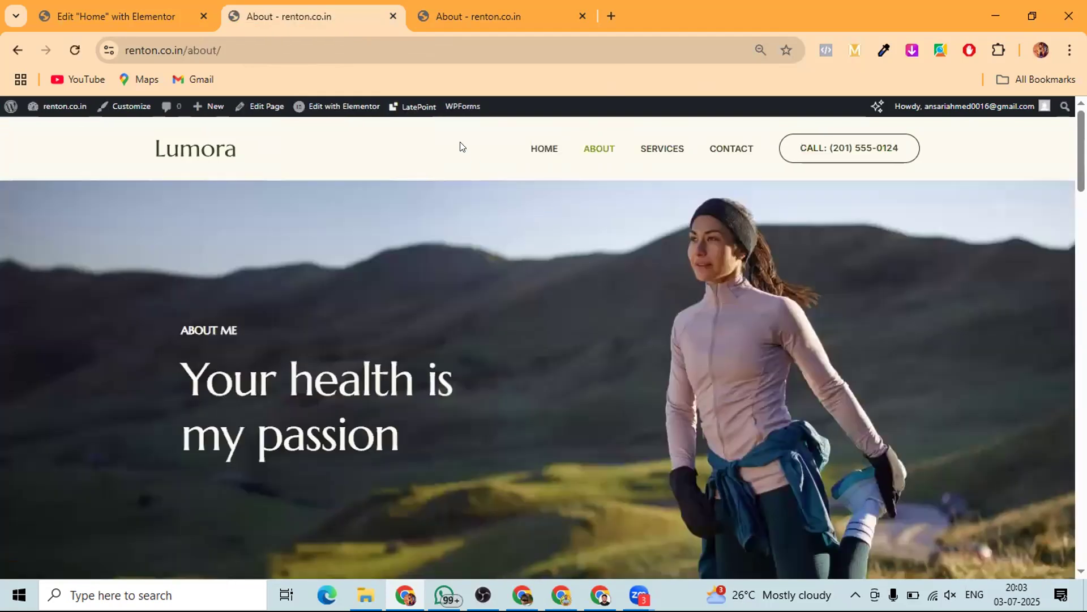
pyautogui.click(334, 106)
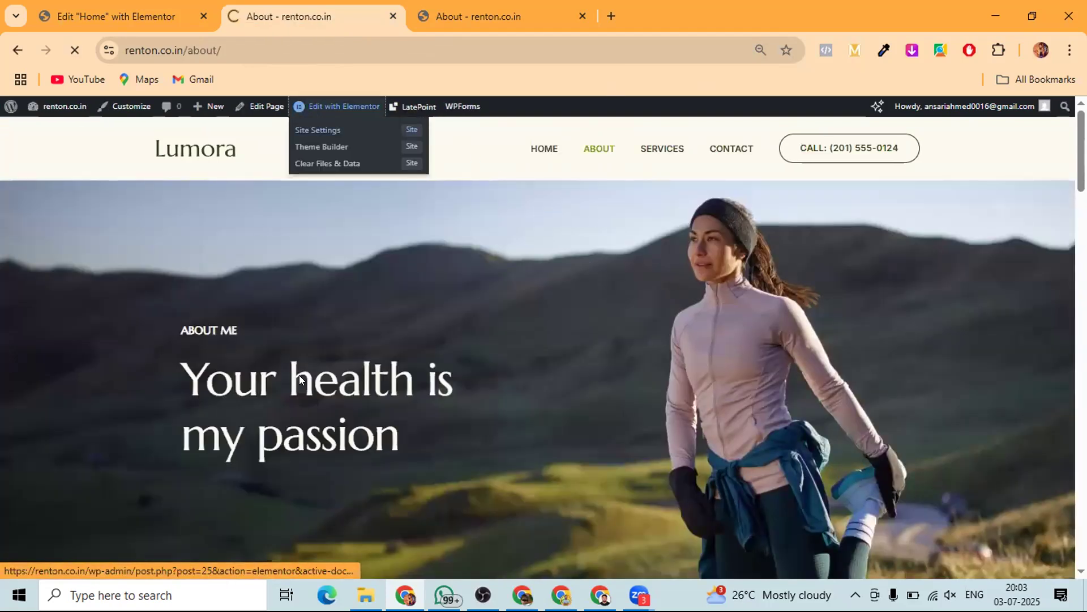
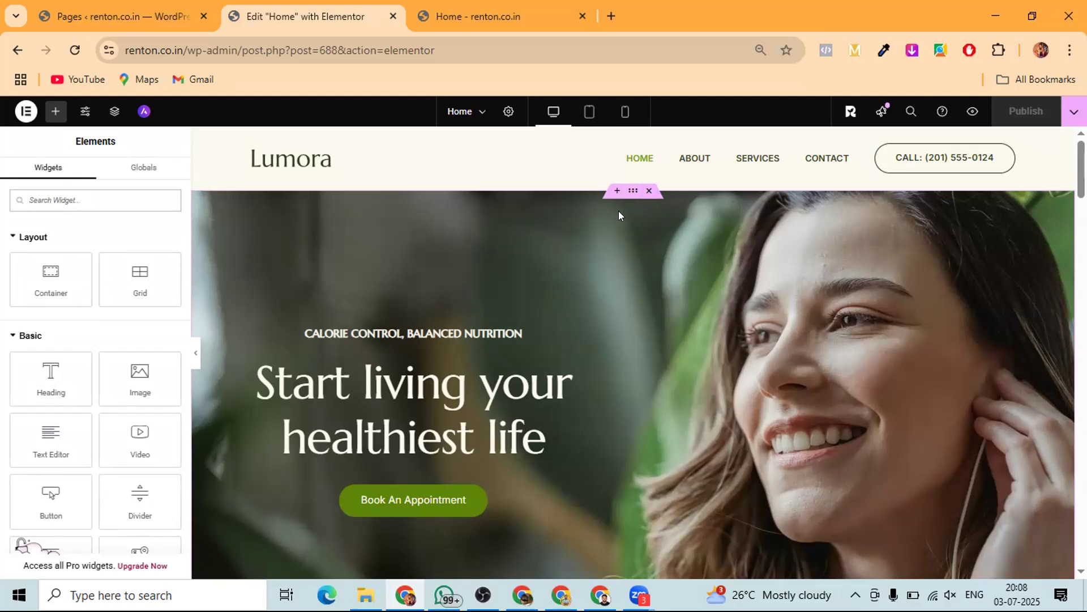
pyautogui.click(613, 191)
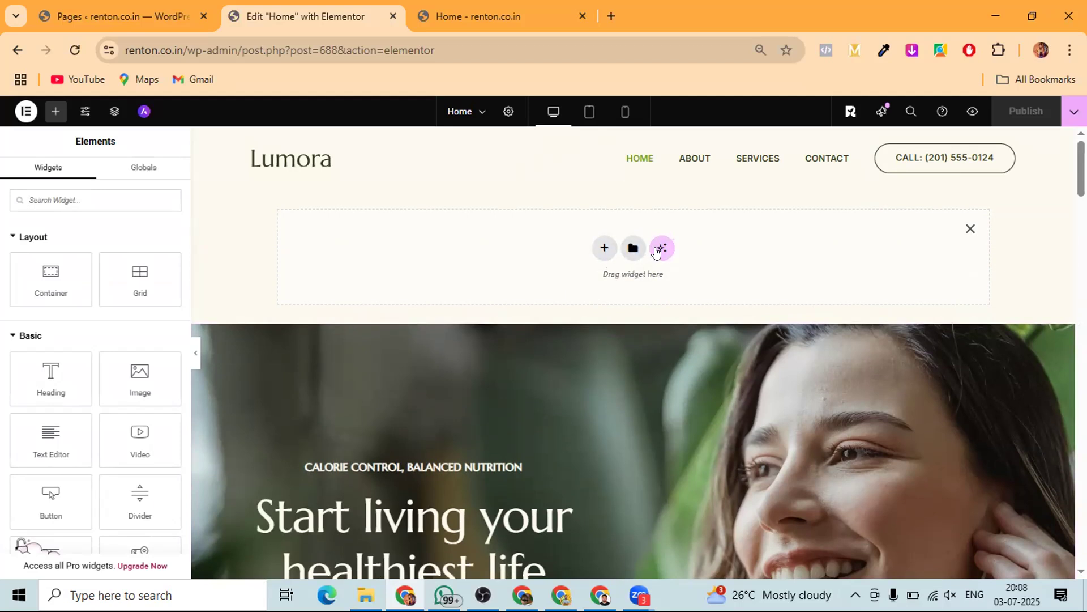
pyautogui.click(603, 250)
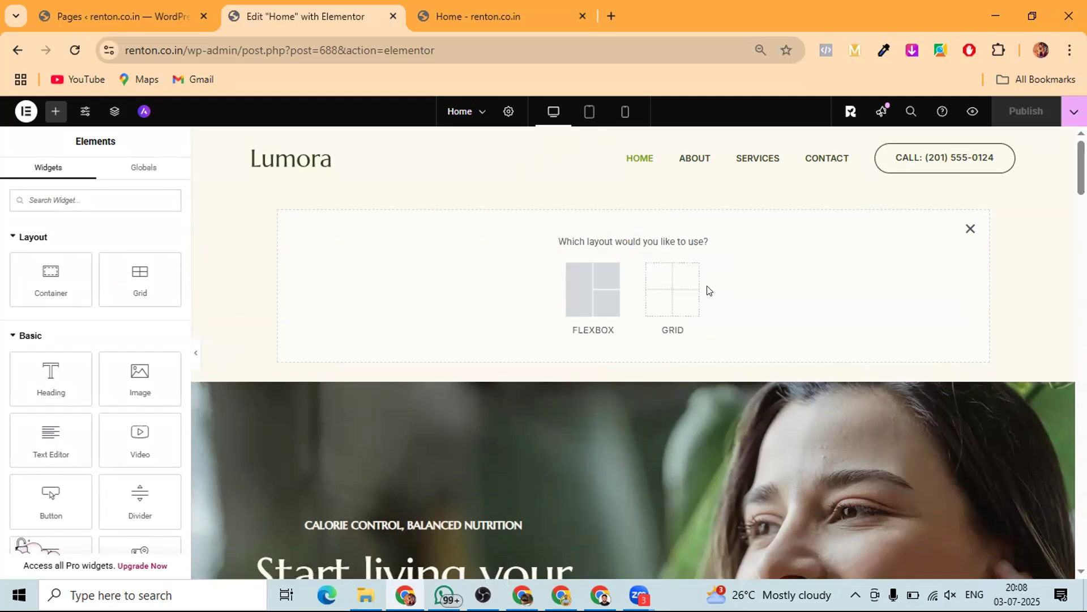
pyautogui.click(577, 289)
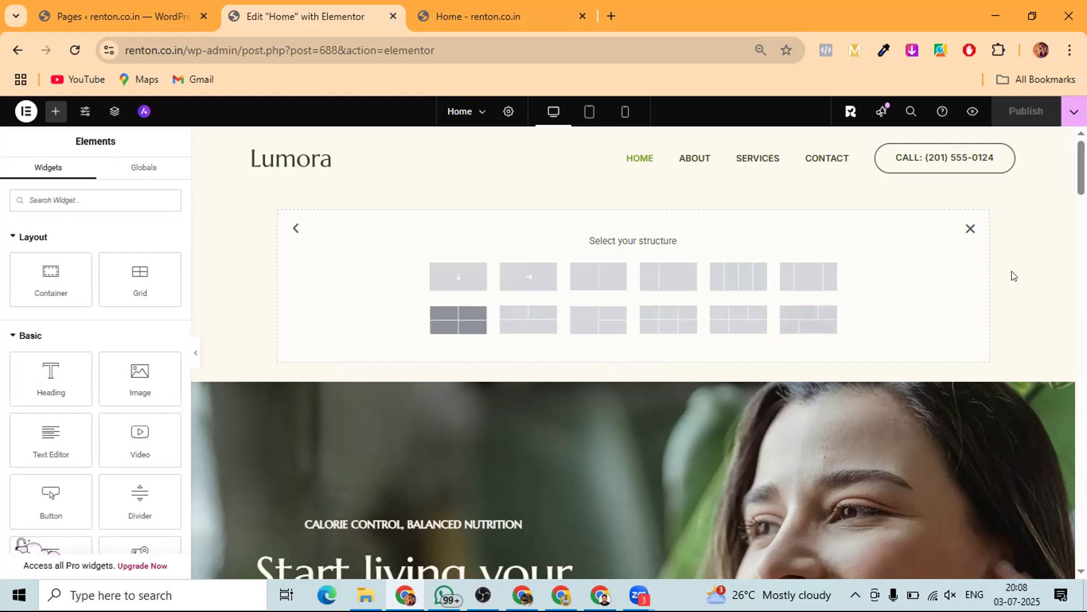
pyautogui.click(970, 228)
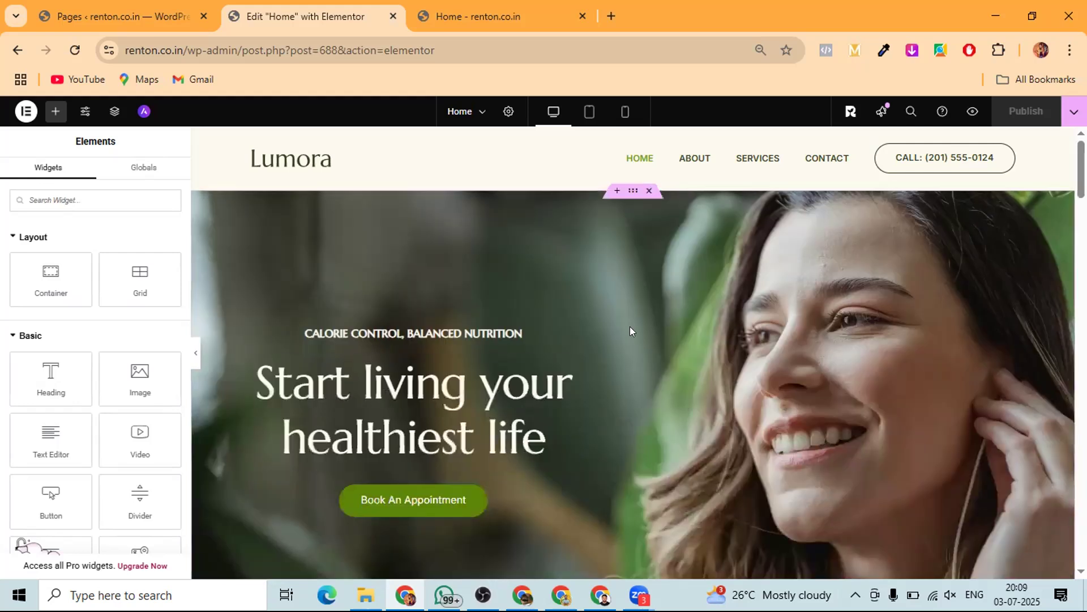
pyautogui.click(616, 193)
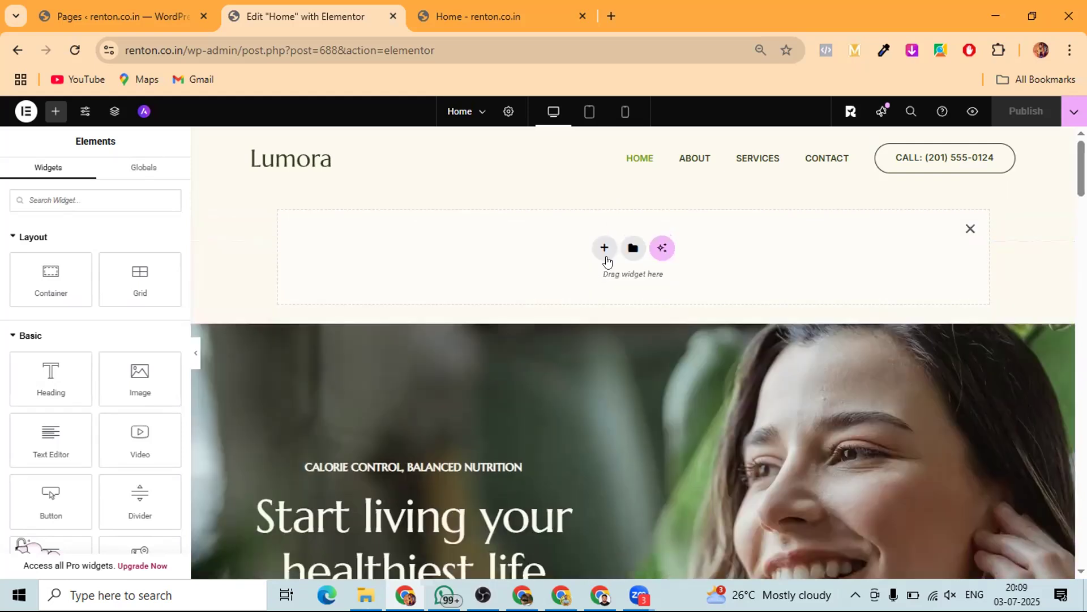
pyautogui.click(604, 248)
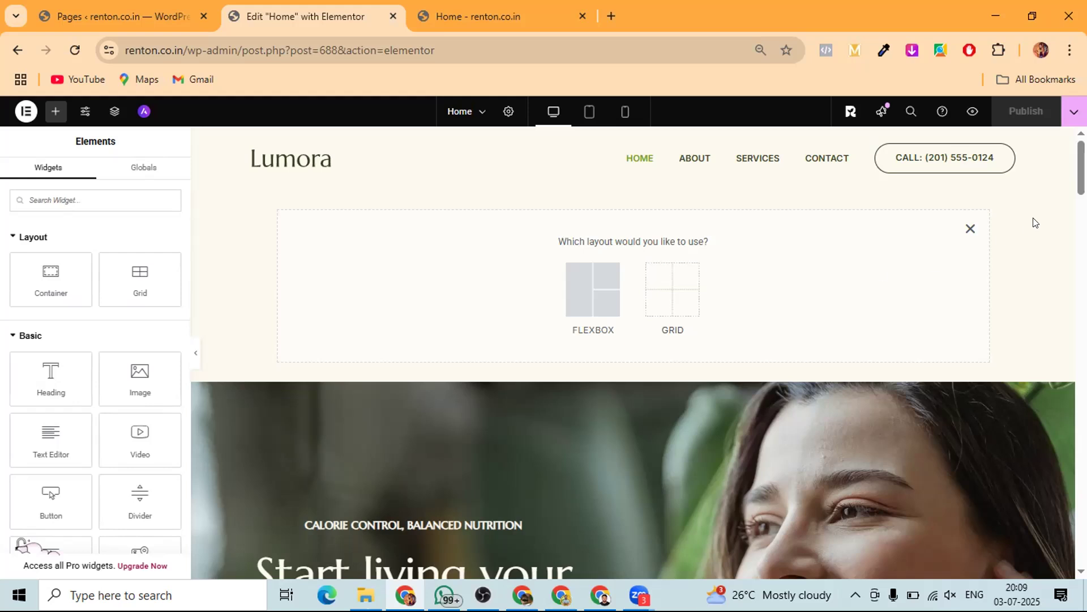
pyautogui.click(970, 229)
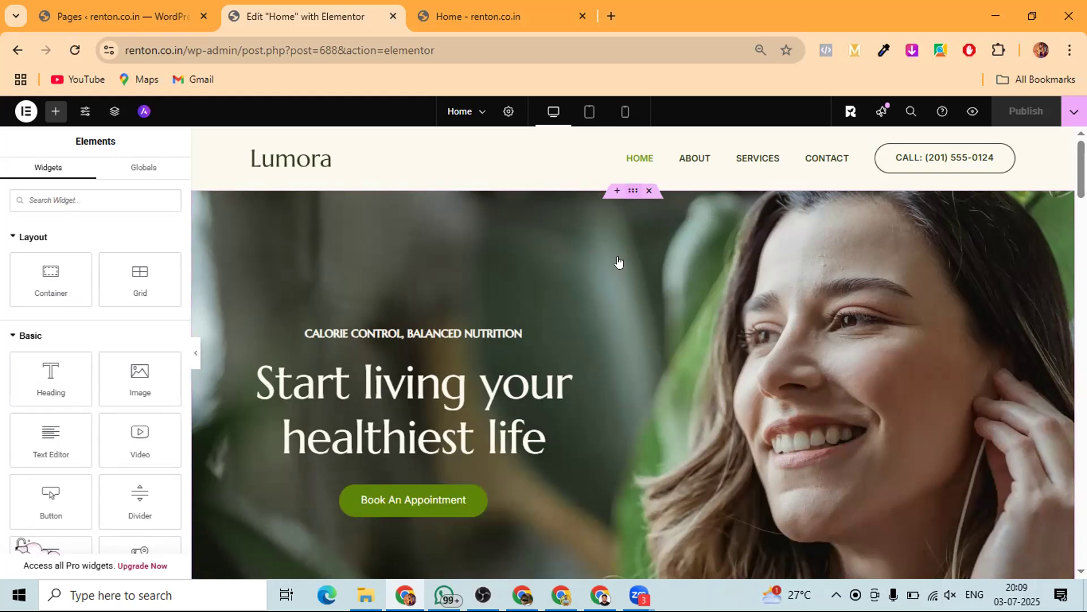
# - Keep waiting on the unresponsive Home editor page, then reload the tab
pyautogui.scroll(-1, 619, 262)
pyautogui.scroll(1, 619, 262)
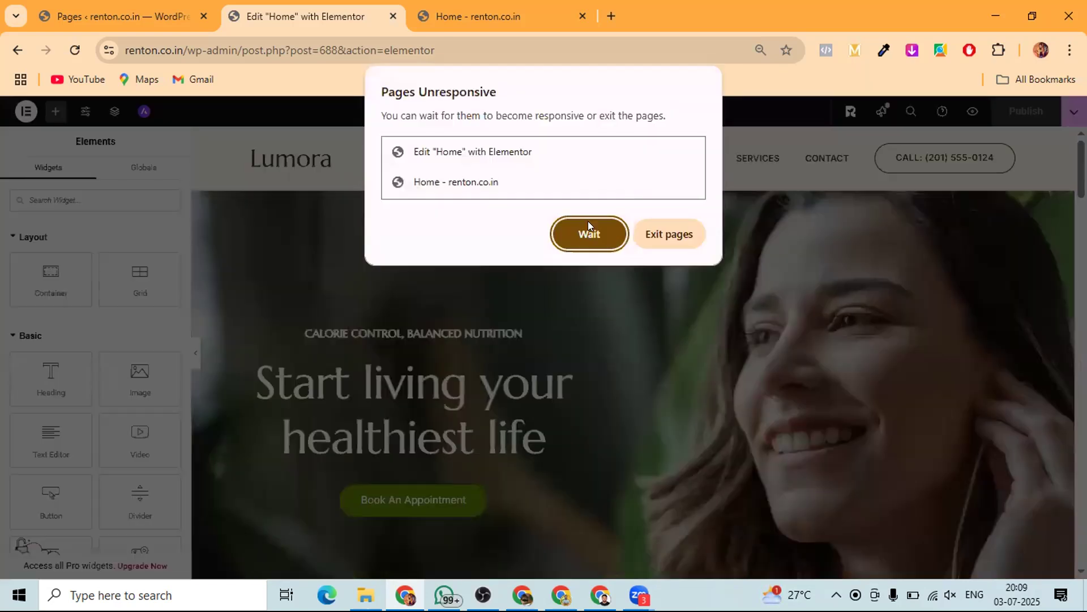
pyautogui.click(588, 234)
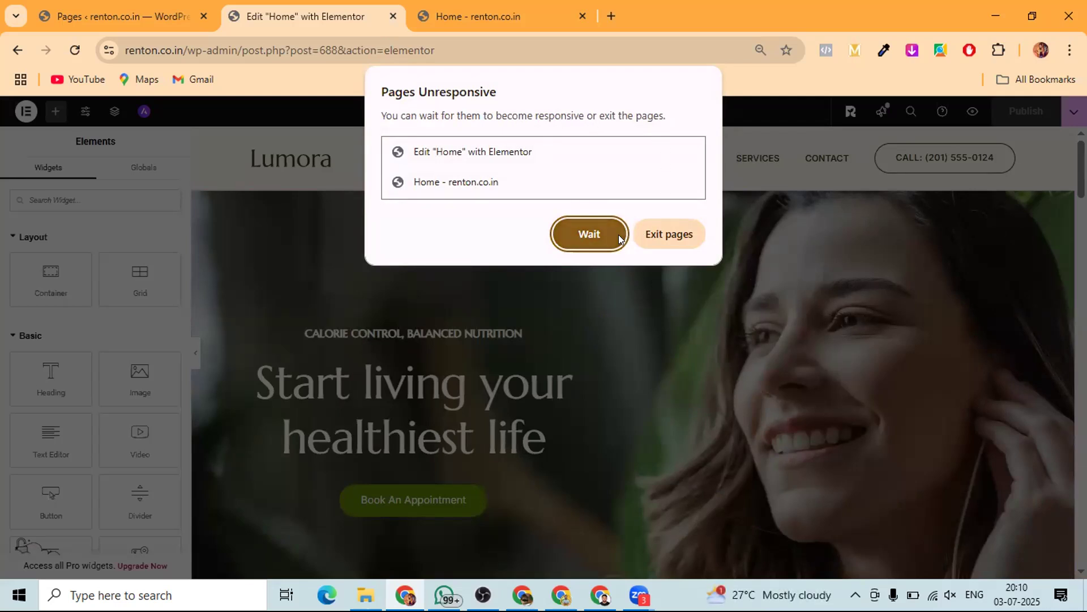
pyautogui.click(588, 234)
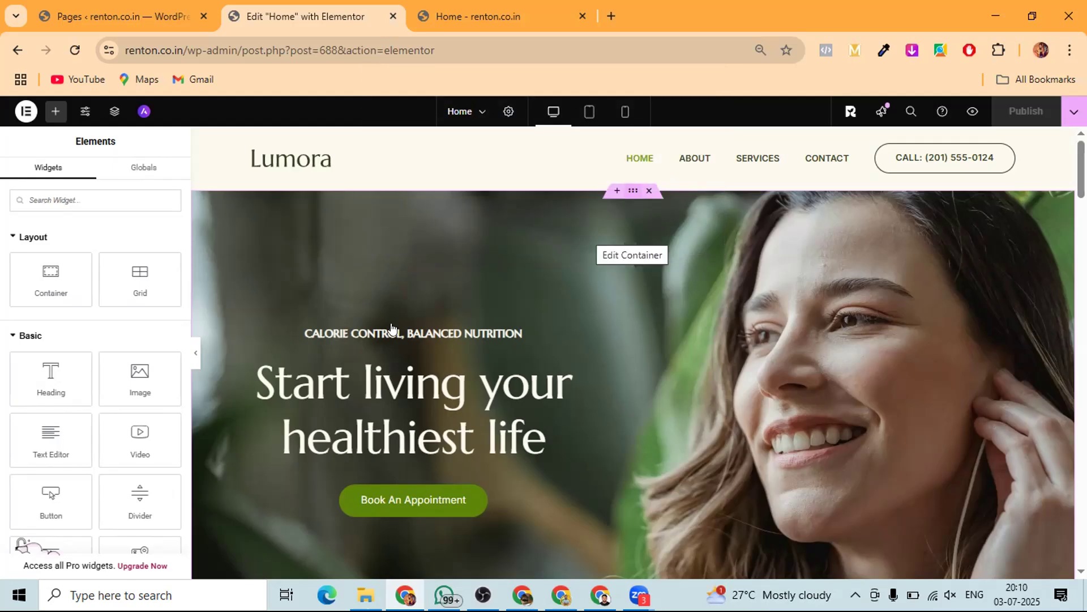
pyautogui.click(70, 52)
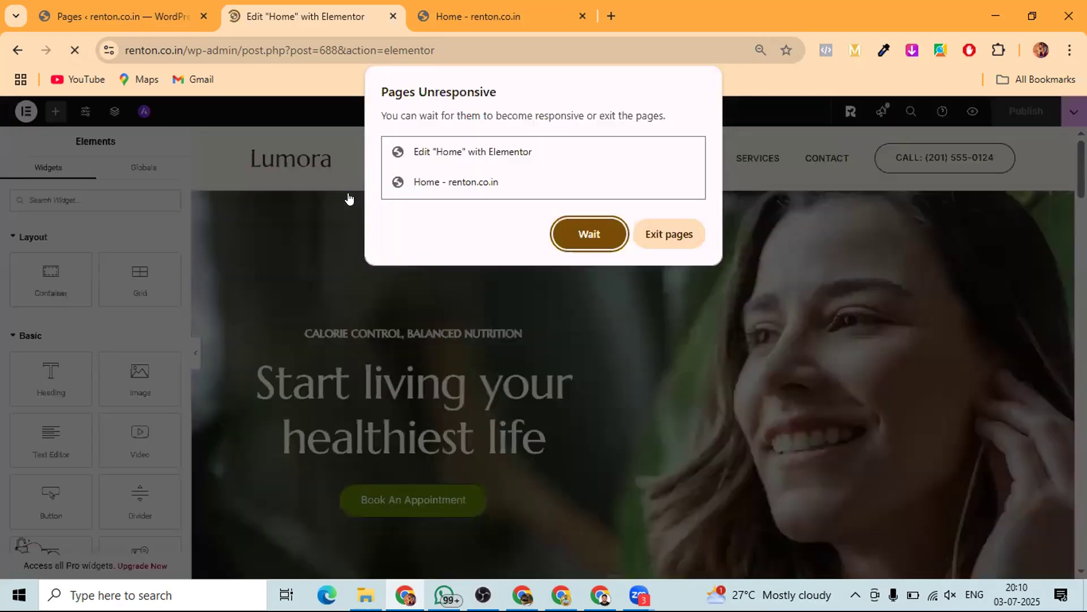
# - Wait once more for the frozen editor, then close its Chrome window
pyautogui.click(587, 234)
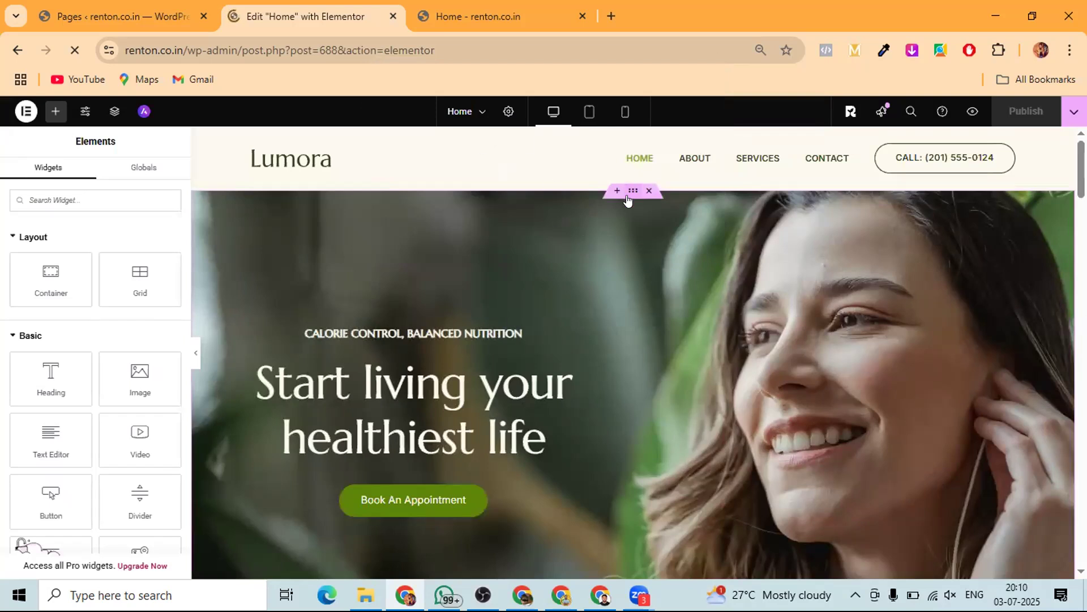
pyautogui.scroll(-10, 579, 273)
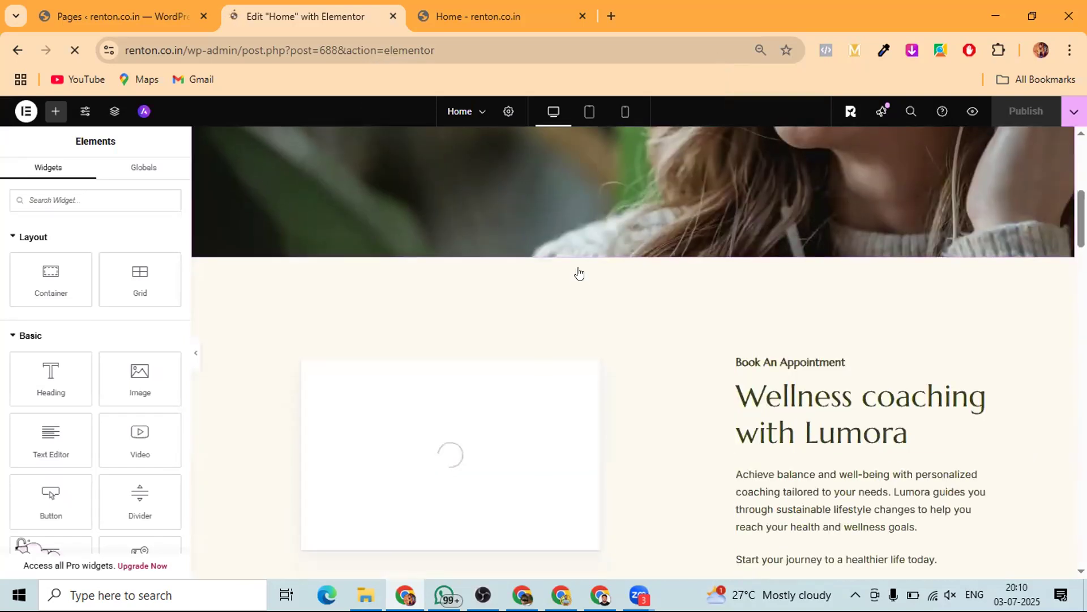
pyautogui.scroll(10, 578, 274)
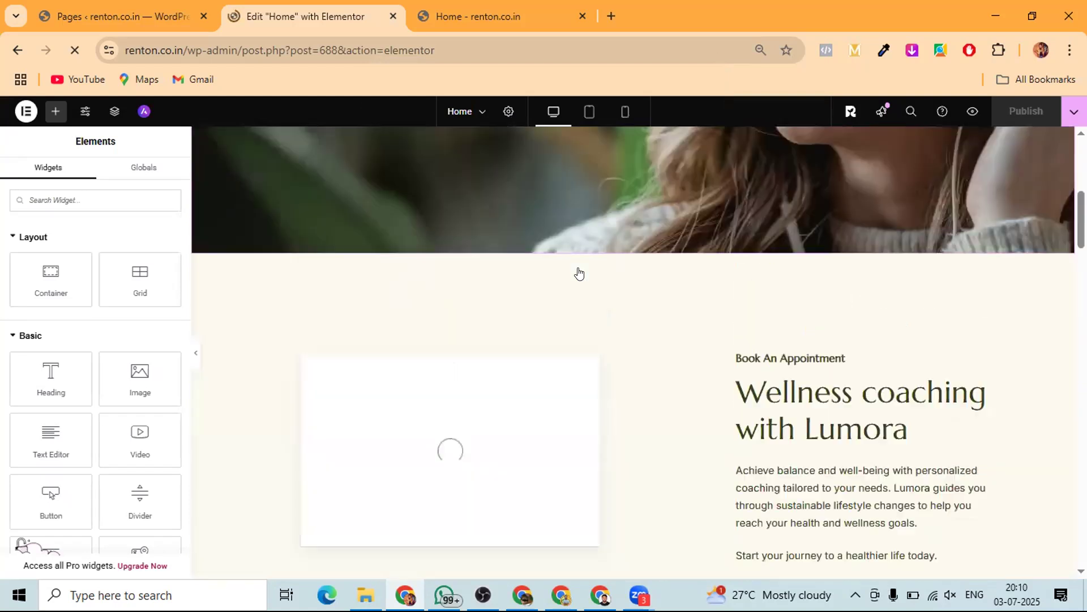
pyautogui.scroll(-8, 578, 274)
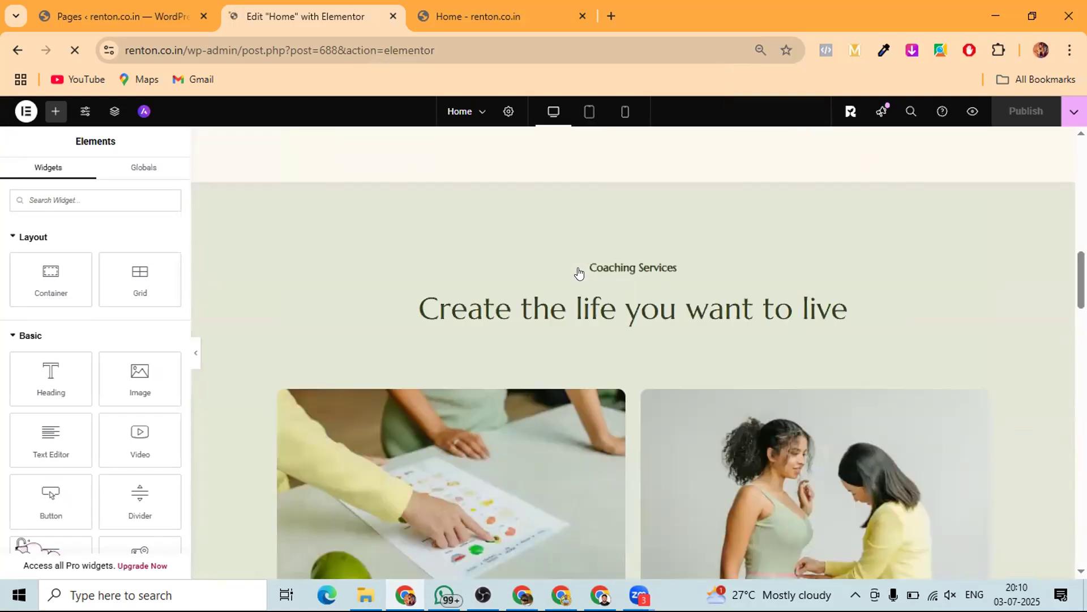
pyautogui.scroll(3, 578, 273)
pyautogui.click(581, 234)
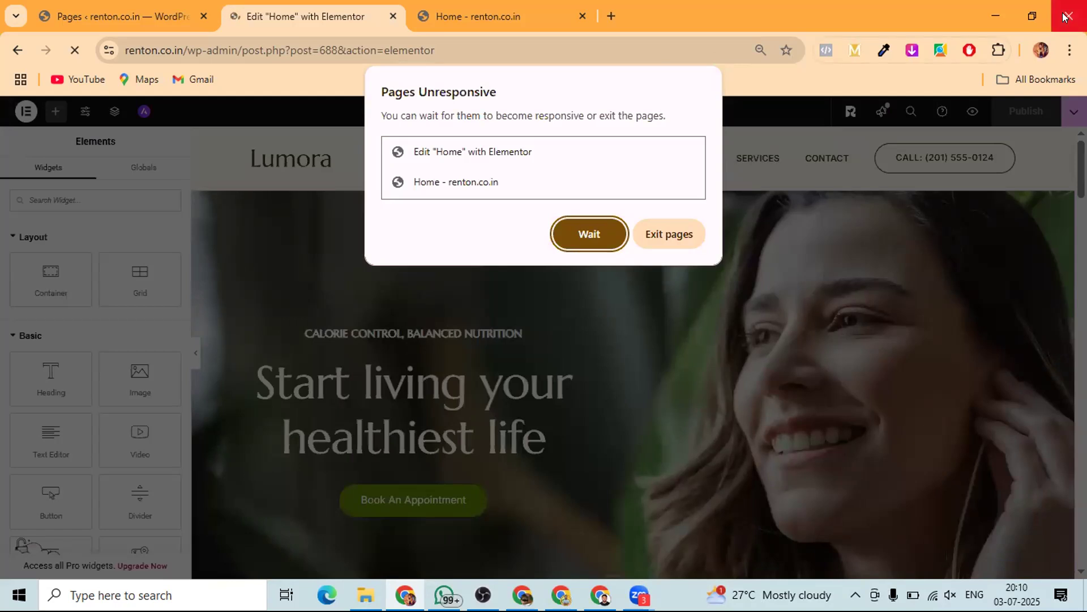
pyautogui.click(659, 234)
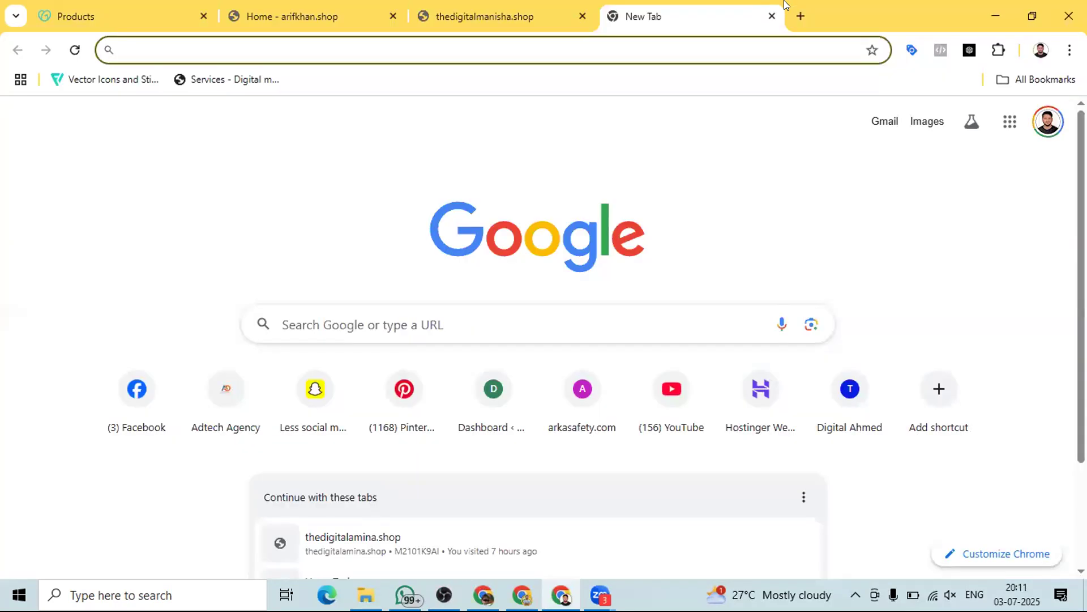
# - Load renton.co.in/wp-admin and enter the administrator's e-mail, via the saved suggestion, and password
pyautogui.click(661, 50)
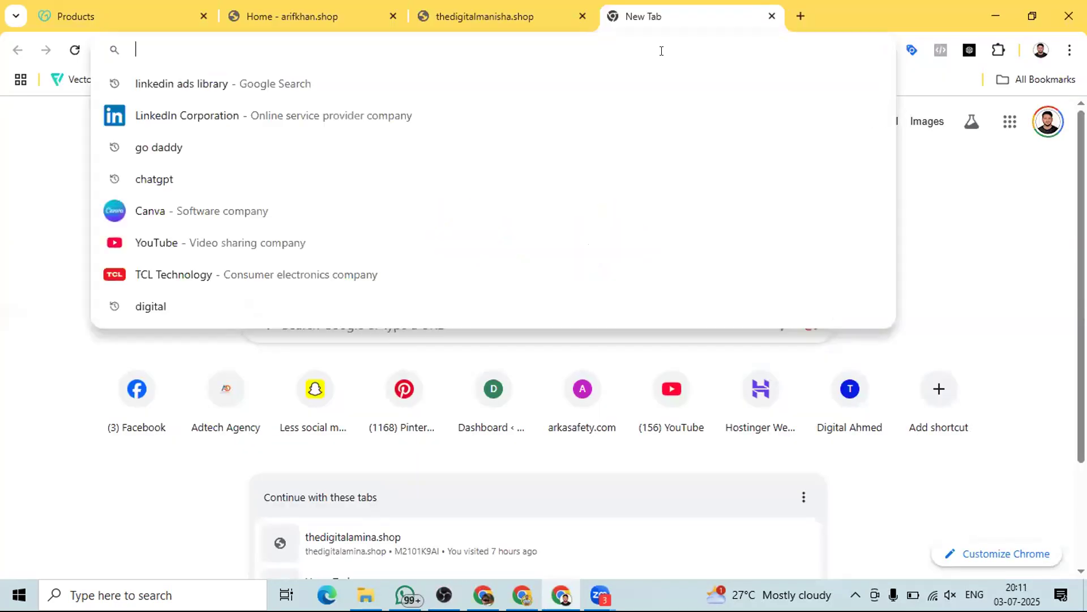
pyautogui.write('renton')
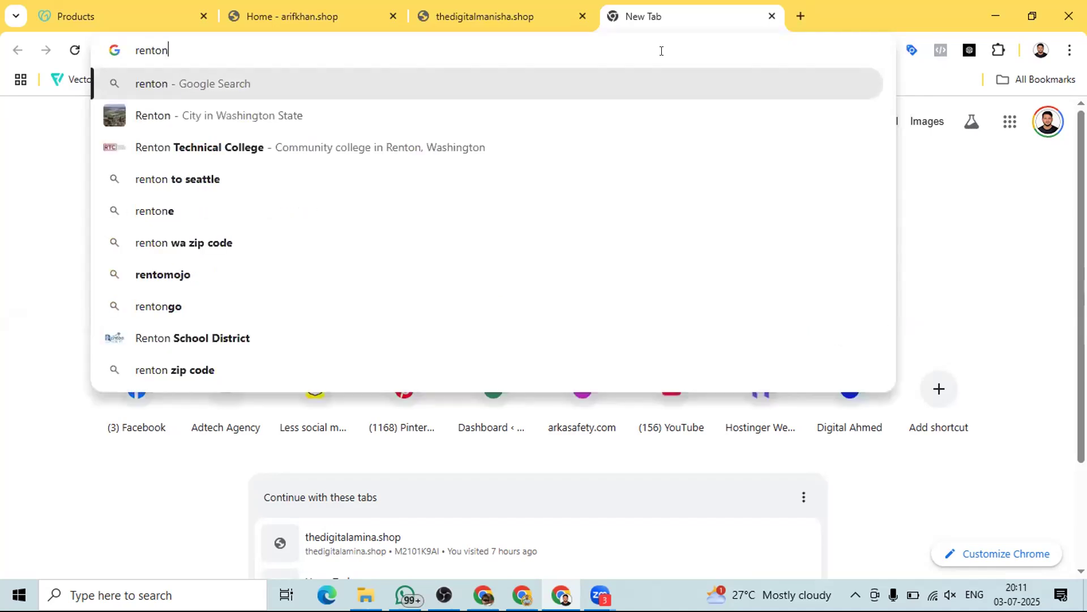
pyautogui.write('.co.in')
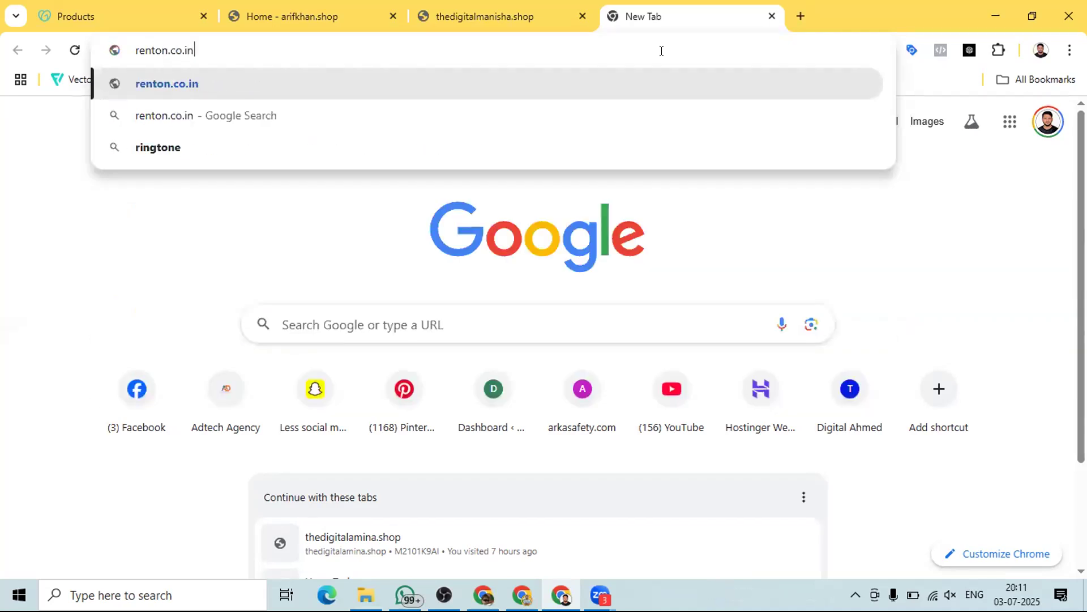
pyautogui.write('/wp-')
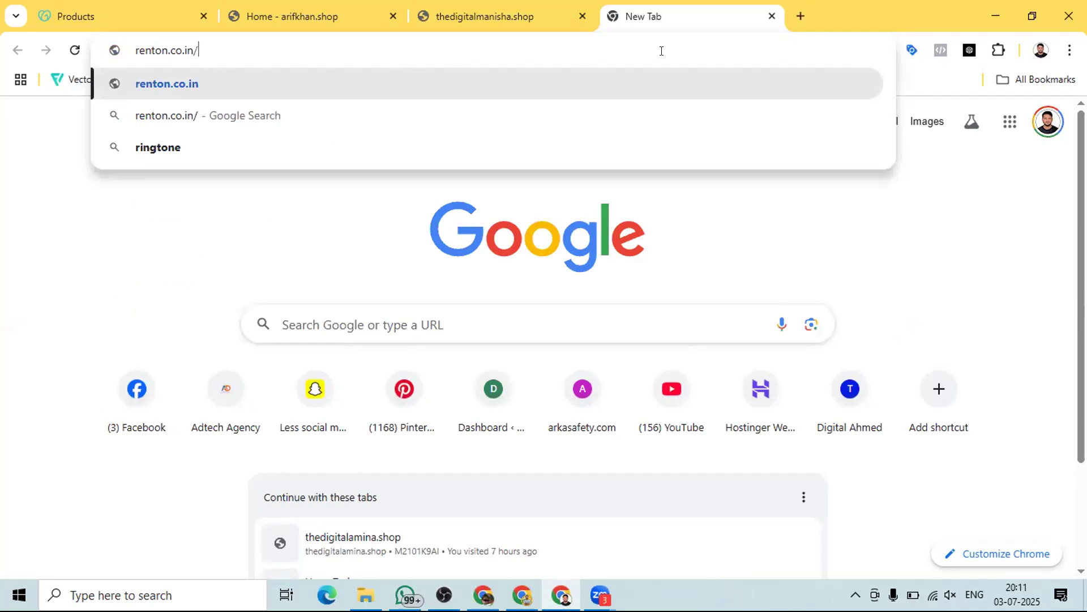
pyautogui.write('admin%2F&reauth=1')
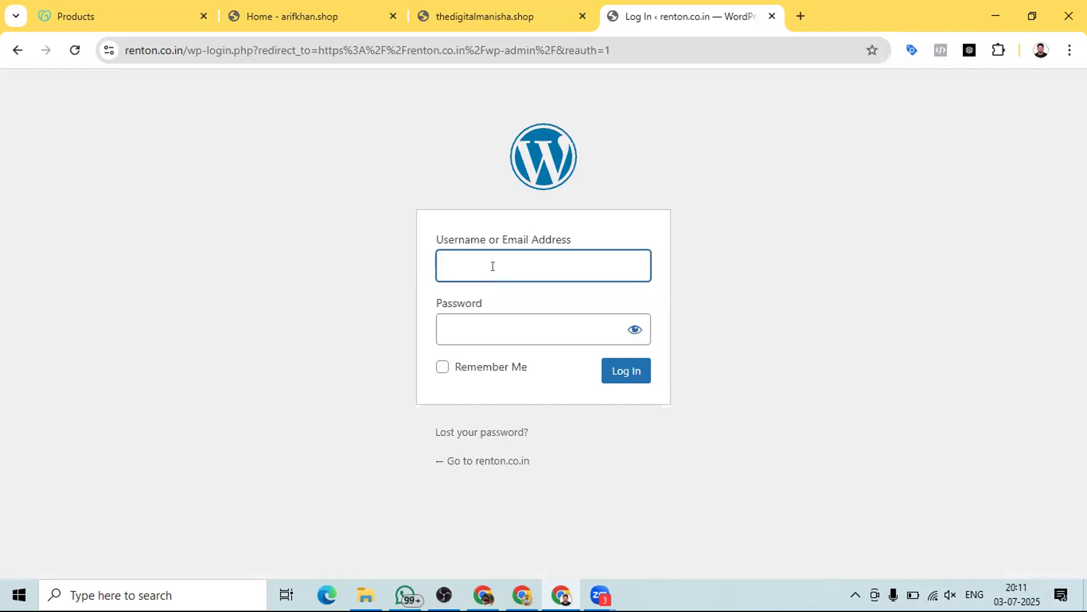
pyautogui.click(492, 266)
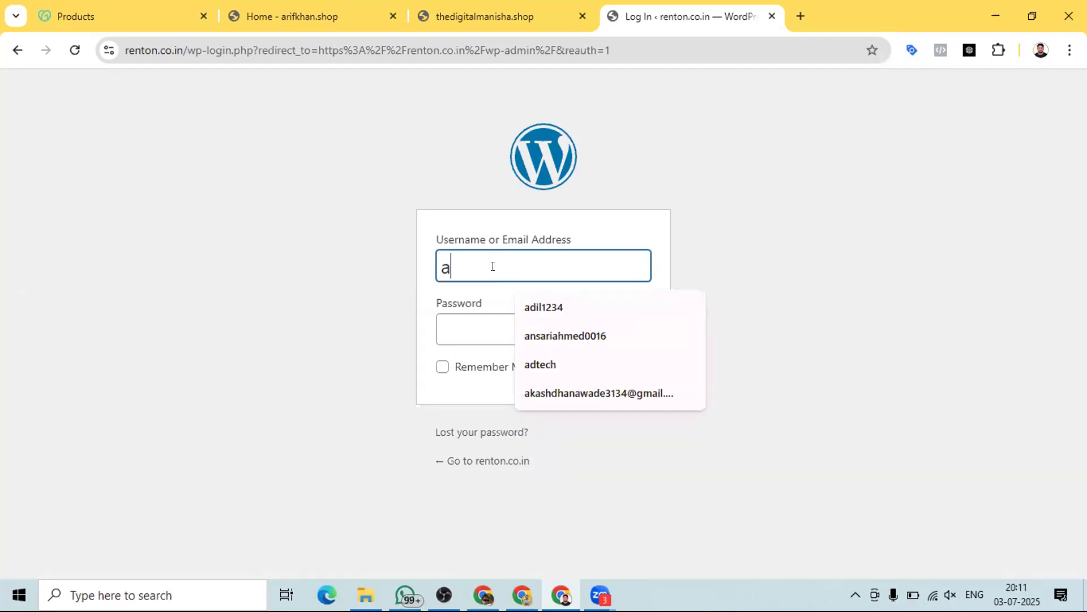
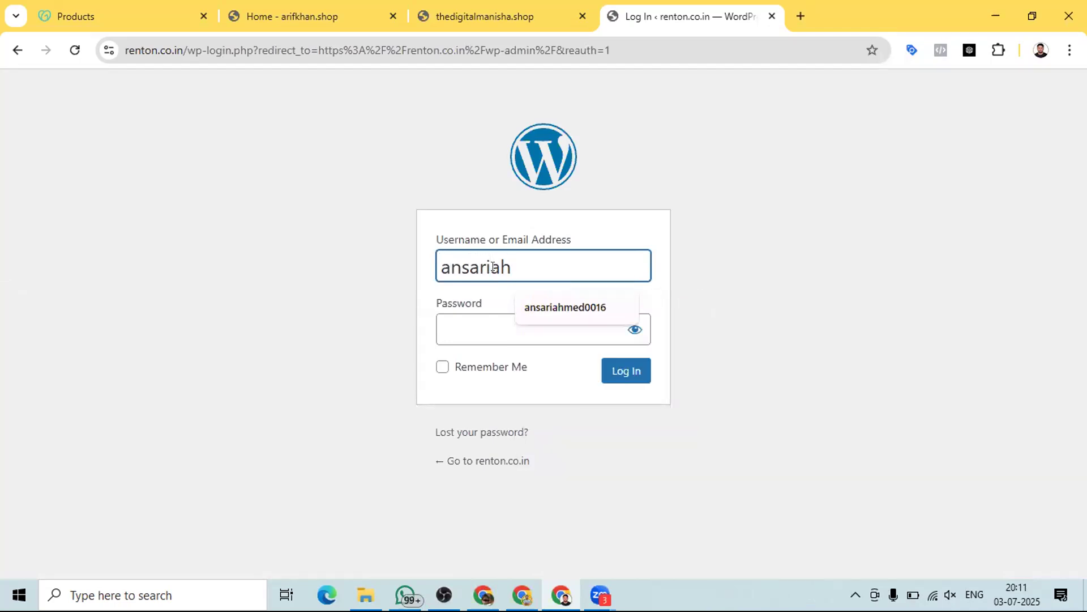
pyautogui.click(524, 309)
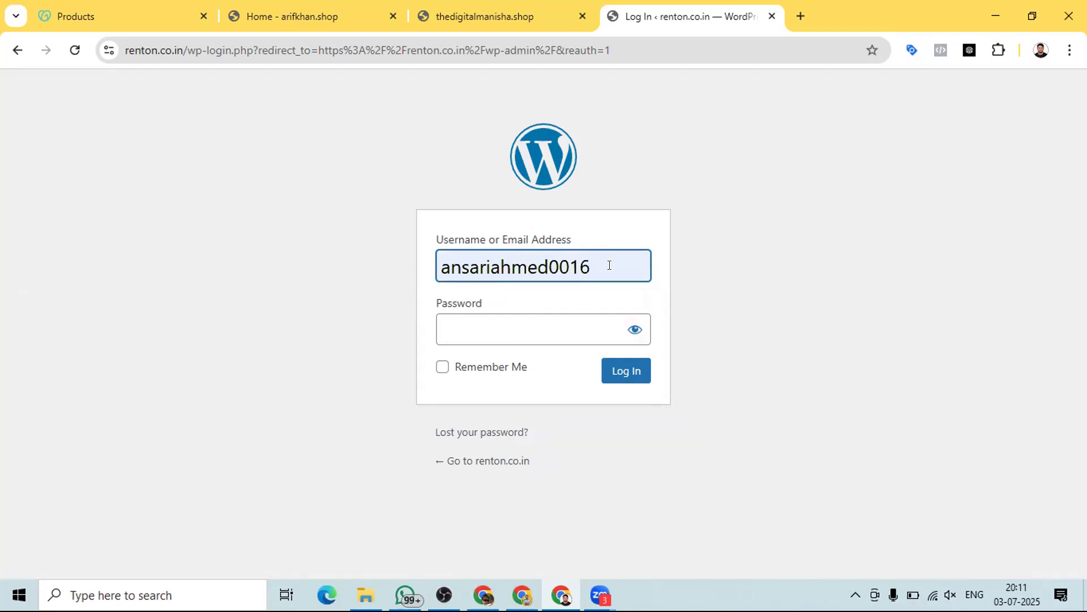
pyautogui.write('@gmai')
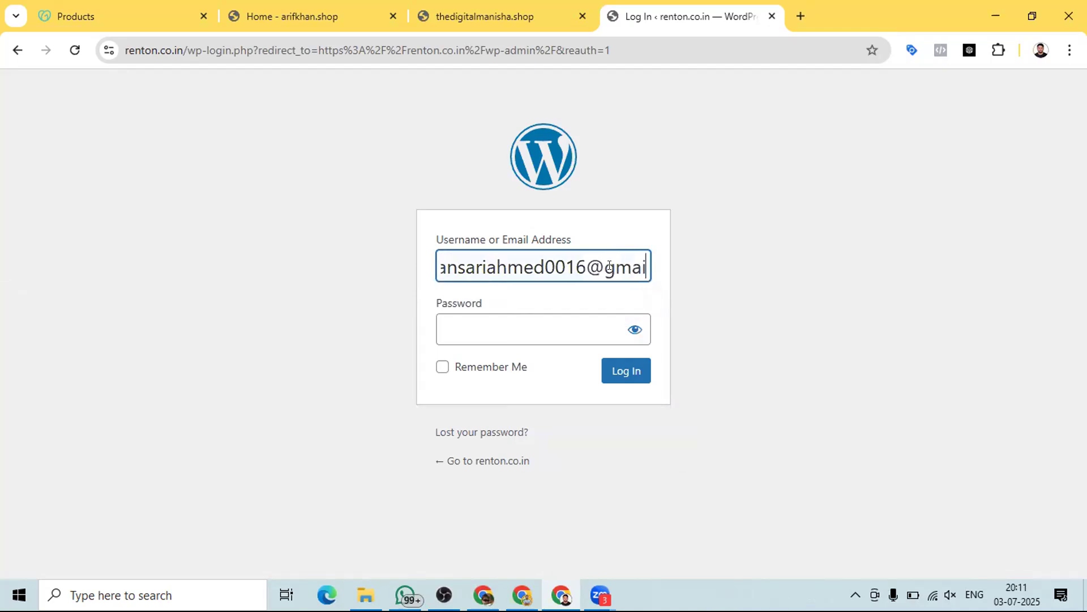
pyautogui.write('l.com')
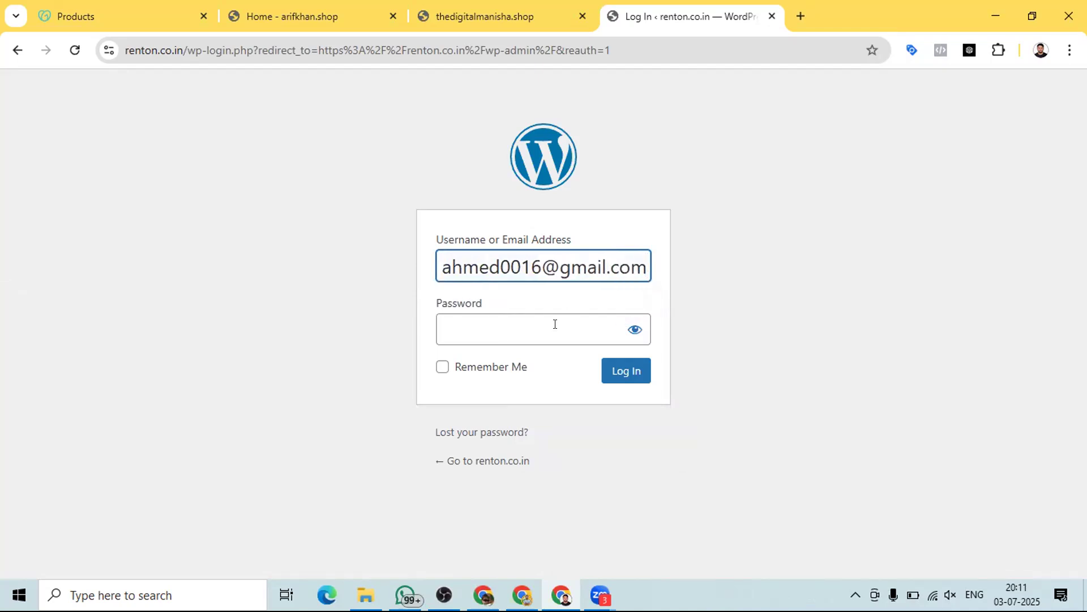
pyautogui.click(546, 328)
pyautogui.write('•••••••')
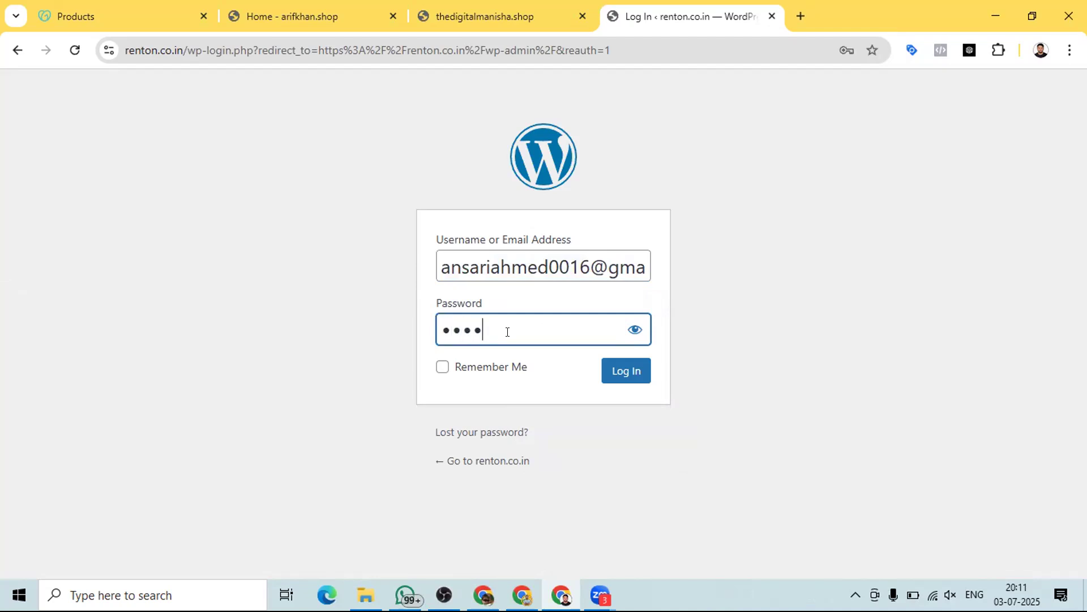
pyautogui.write('•••••')
# - Log in to the renton.co.in dashboard and open the live site in a new tab
pyautogui.click(615, 370)
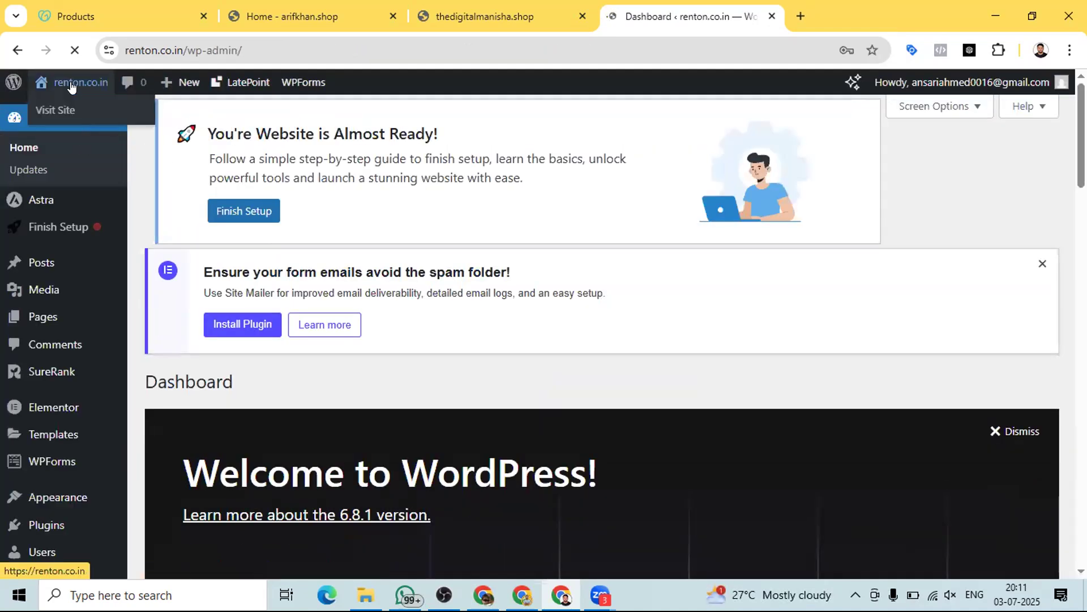
pyautogui.rightClick(71, 82)
pyautogui.click(122, 107)
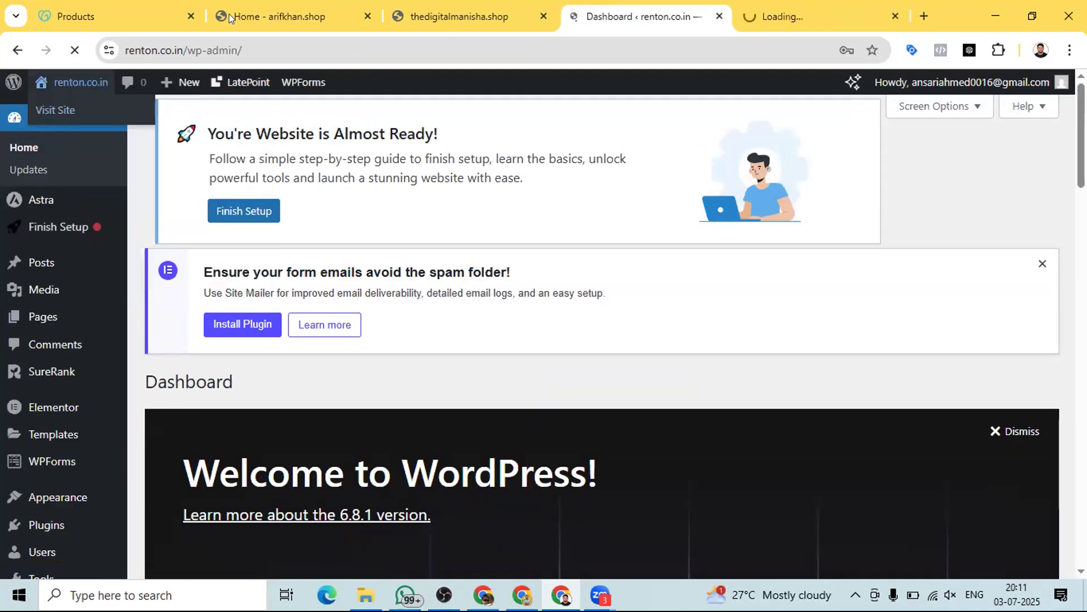
pyautogui.click(190, 12)
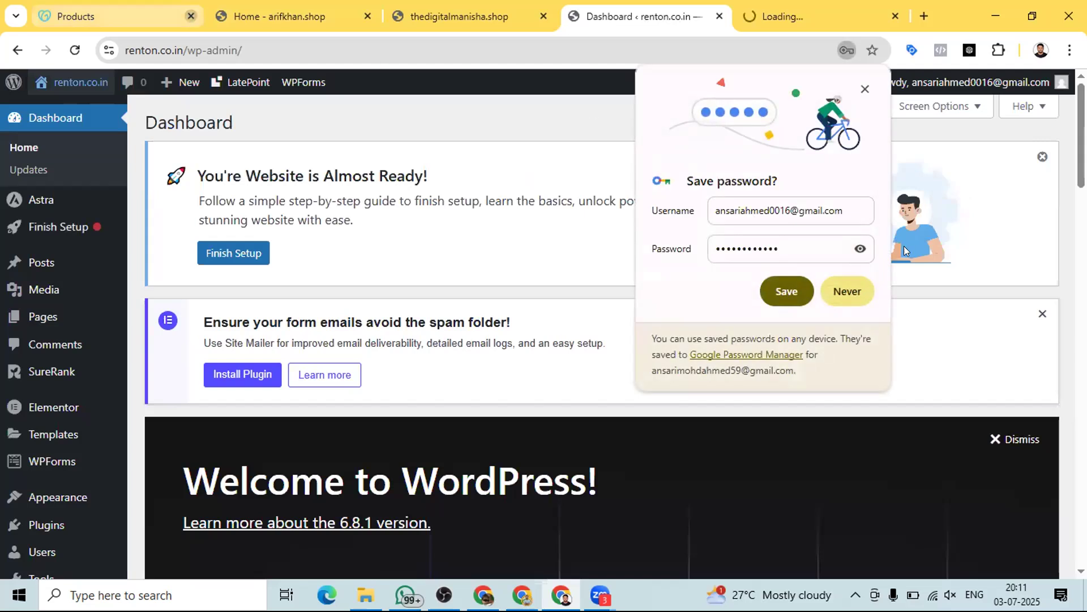
# - Close the Products, arifkhan.shop and thedigitalmanisha.shop tabs, duplicate the site tab, and edit Home with Elementor
pyautogui.click(830, 294)
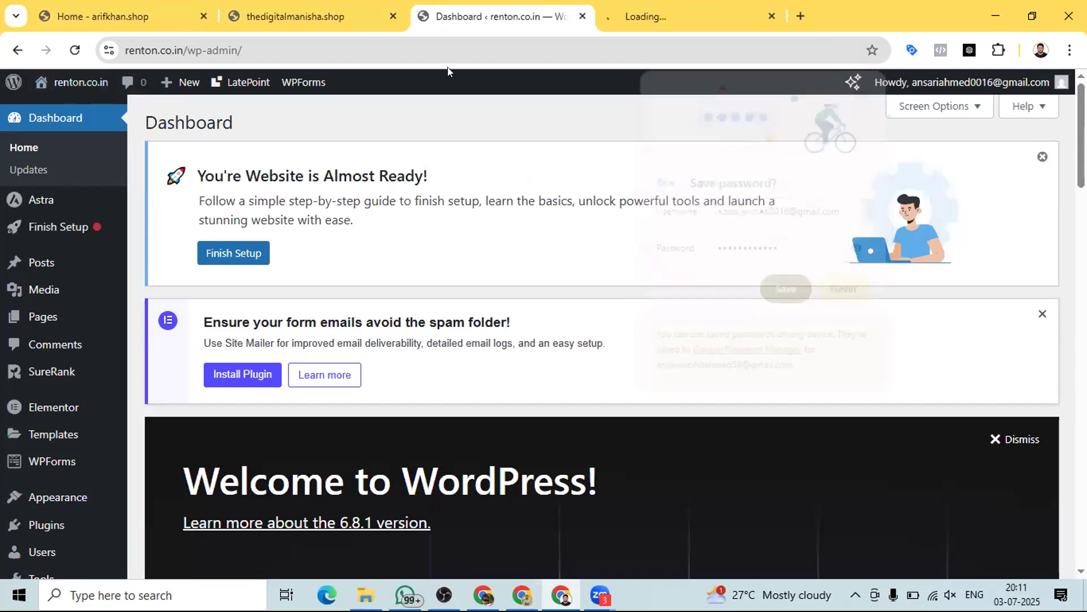
pyautogui.click(203, 15)
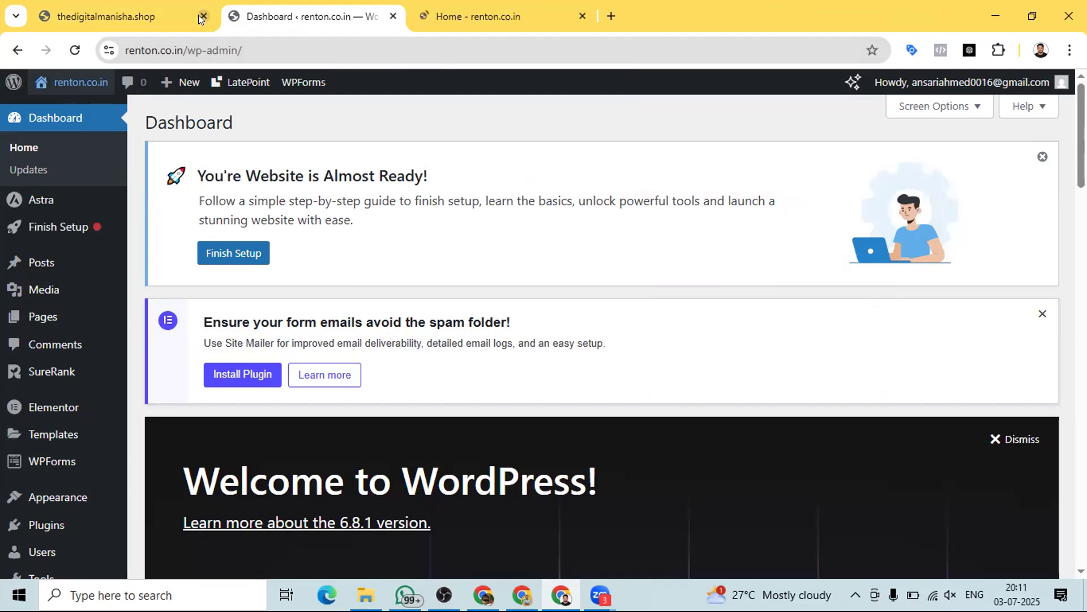
pyautogui.click(203, 16)
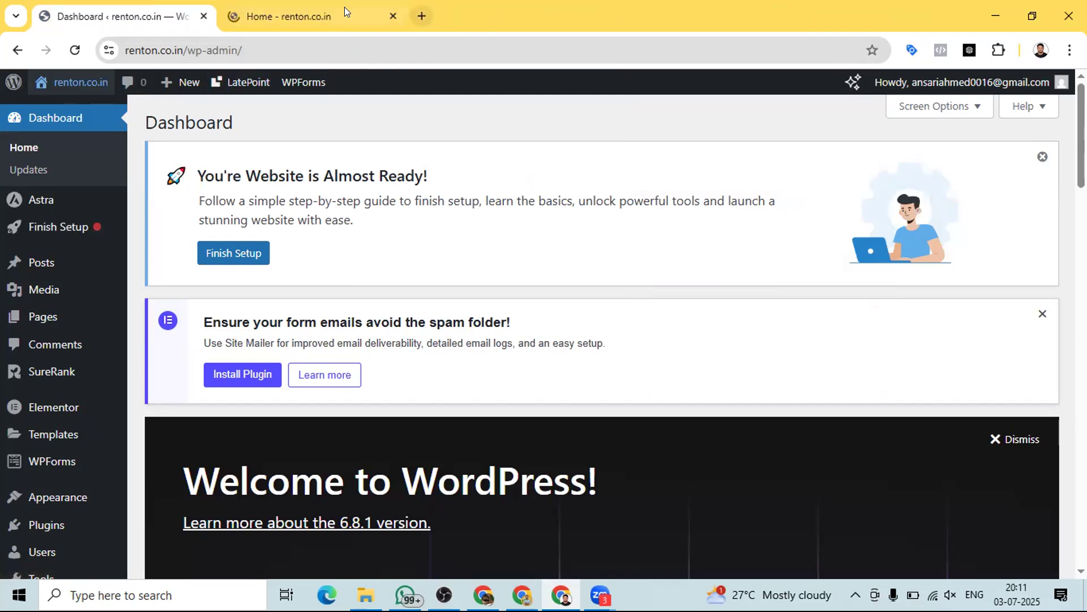
pyautogui.rightClick(297, 9)
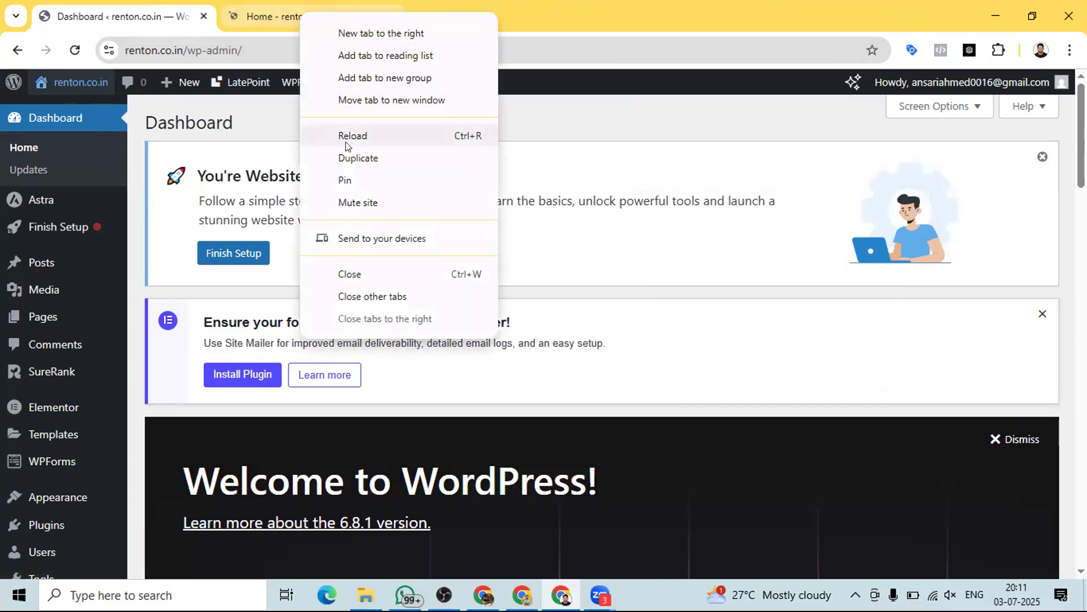
pyautogui.click(348, 159)
pyautogui.click(280, 15)
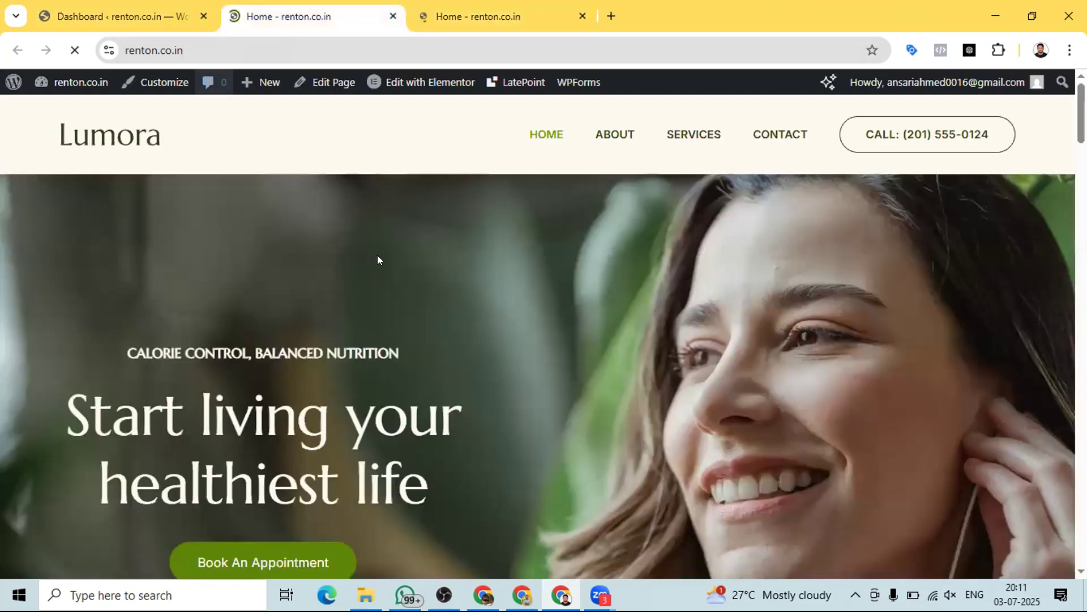
pyautogui.click(442, 83)
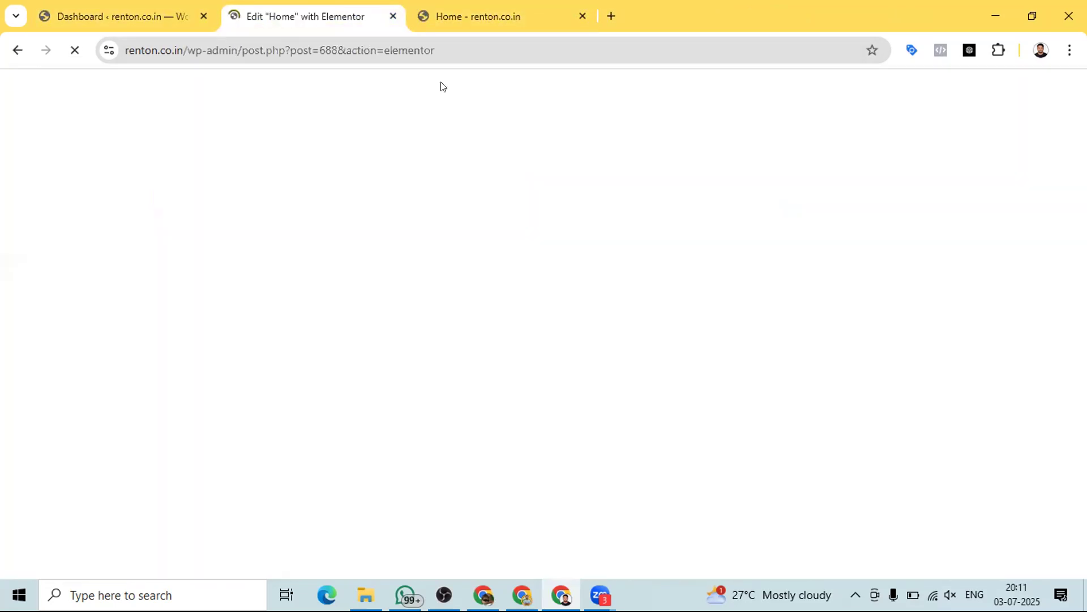
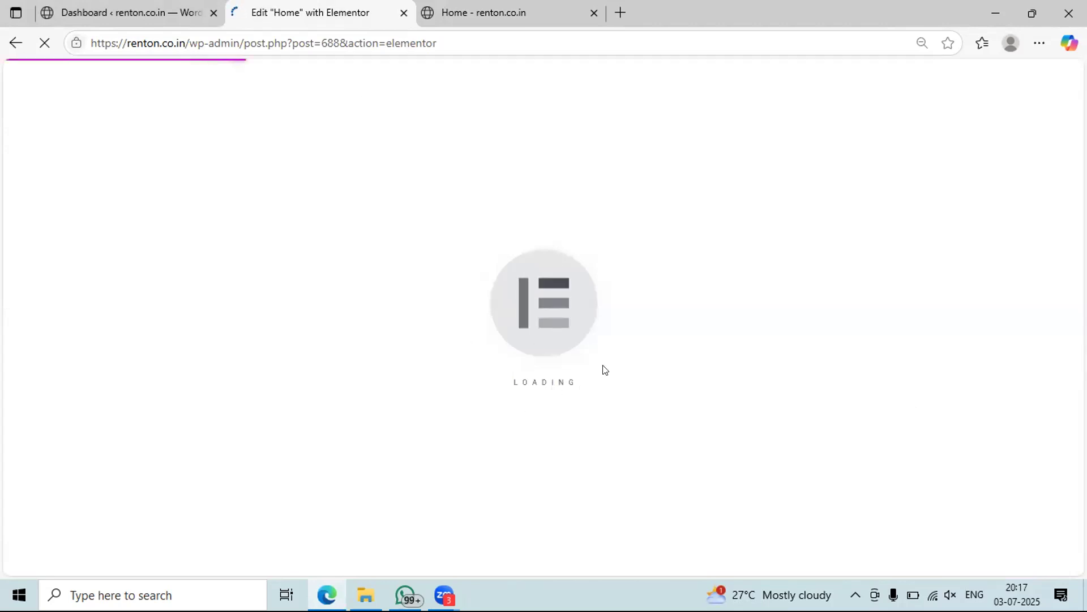
# - Switch to the 'Home - renton.co.in' tab to view the live Lumora homepage
pyautogui.click(508, 8)
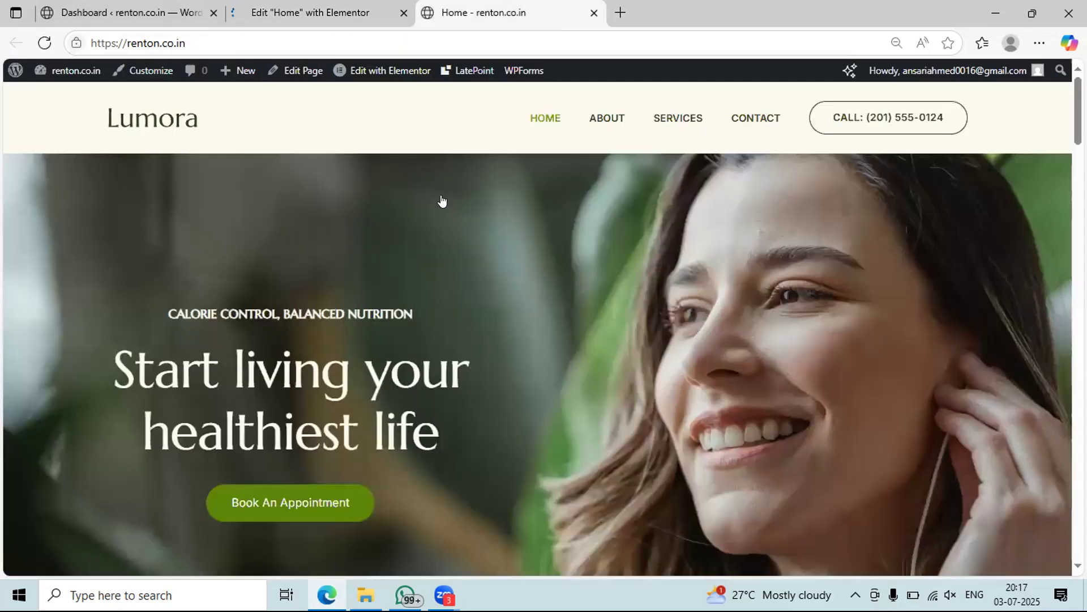
# - Scroll the live homepage from hero to footer, then return to the Elementor editor for Home
pyautogui.scroll(-10, 446, 203)
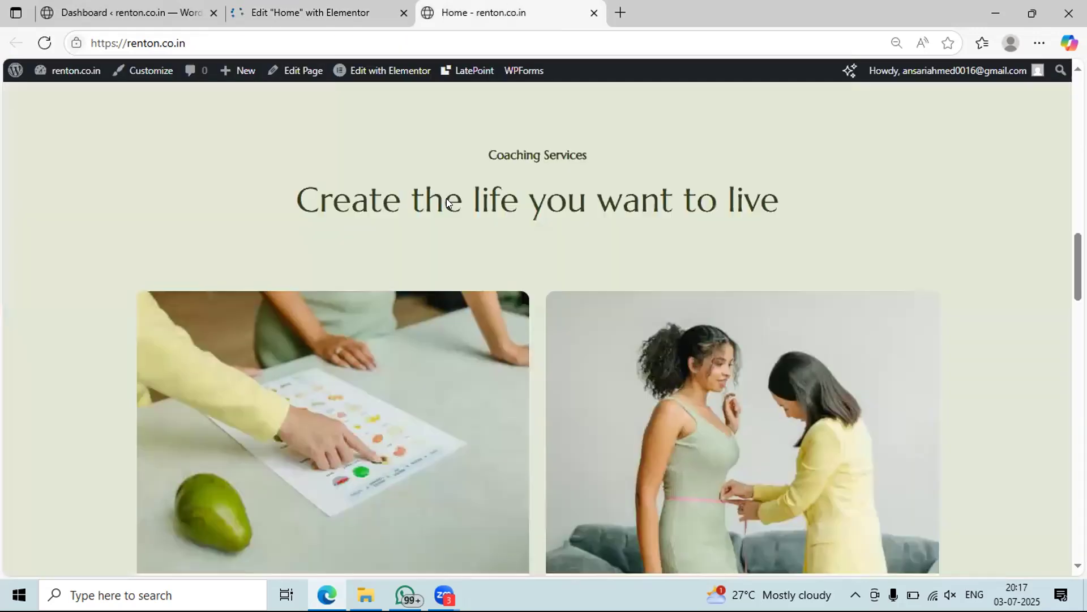
pyautogui.scroll(-15, 448, 202)
pyautogui.scroll(8, 446, 202)
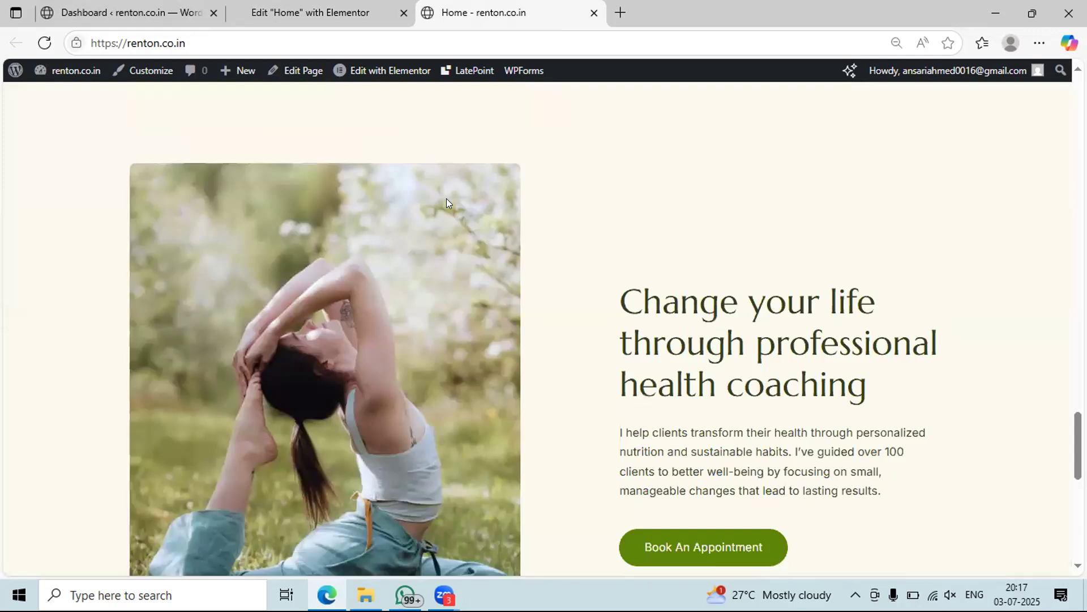
pyautogui.scroll(10, 447, 203)
pyautogui.scroll(6, 427, 167)
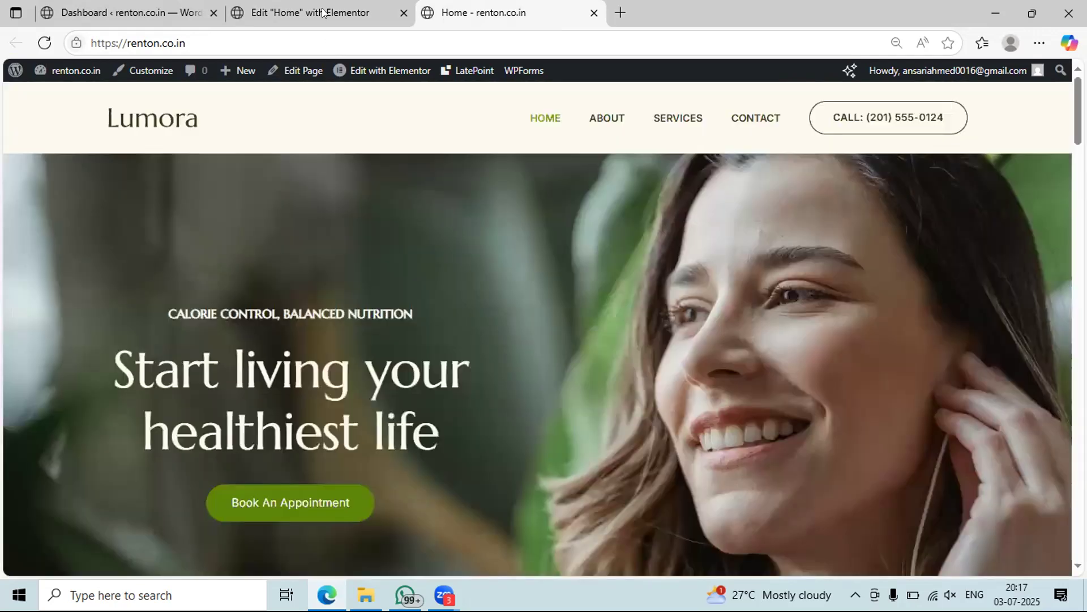
pyautogui.click(322, 12)
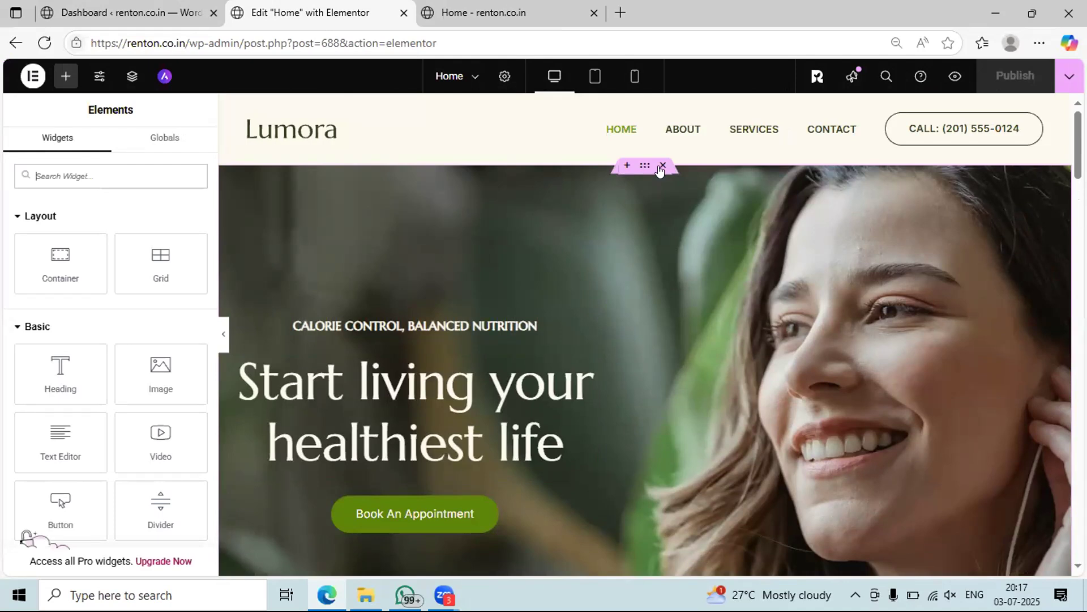
pyautogui.scroll(-3, 577, 480)
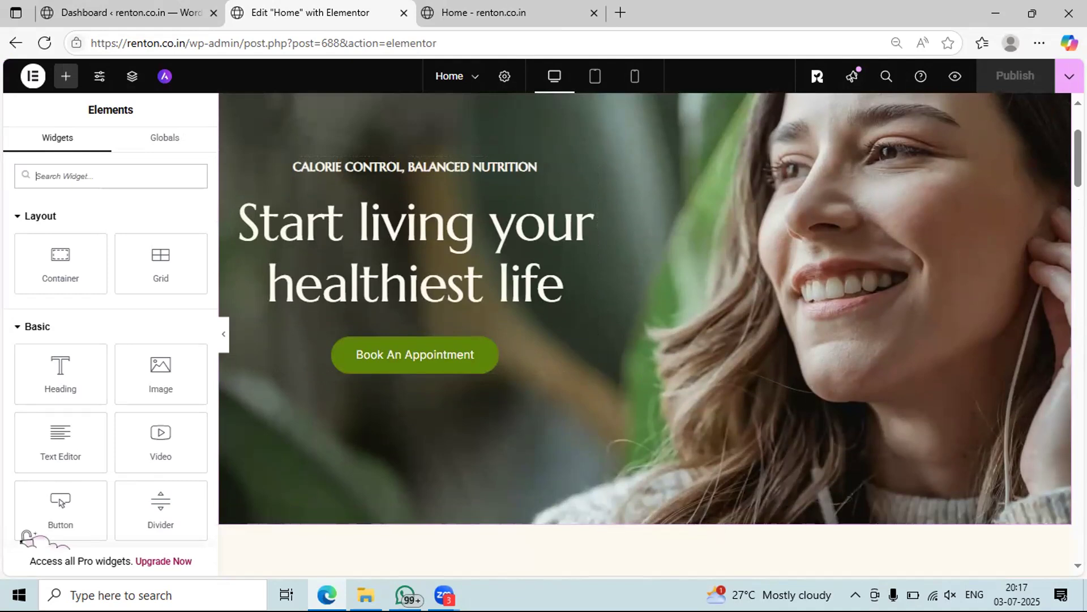
pyautogui.scroll(3, 758, 314)
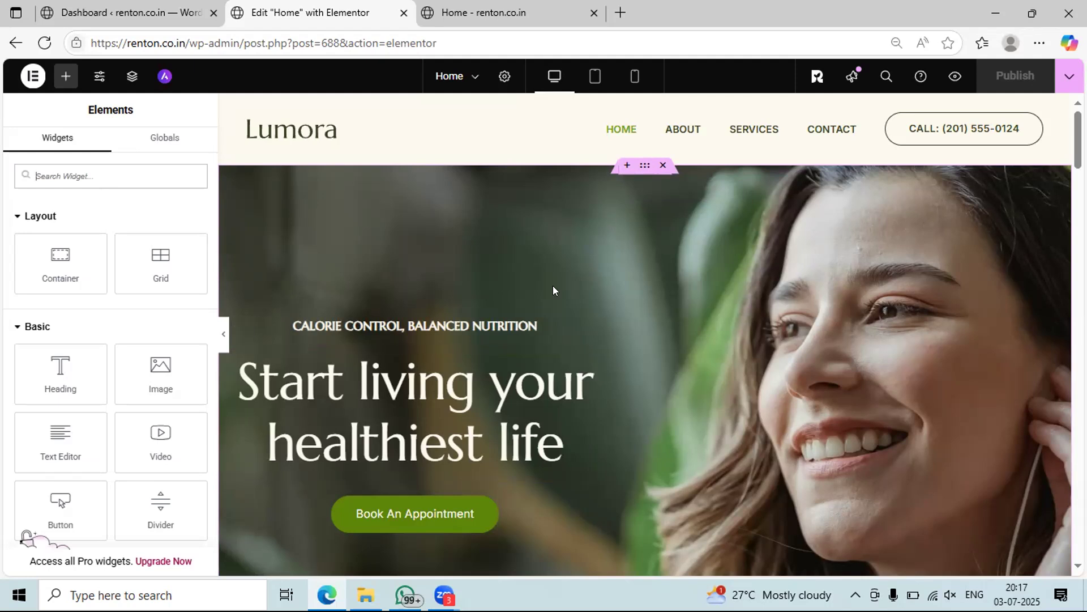
pyautogui.scroll(-4, 631, 334)
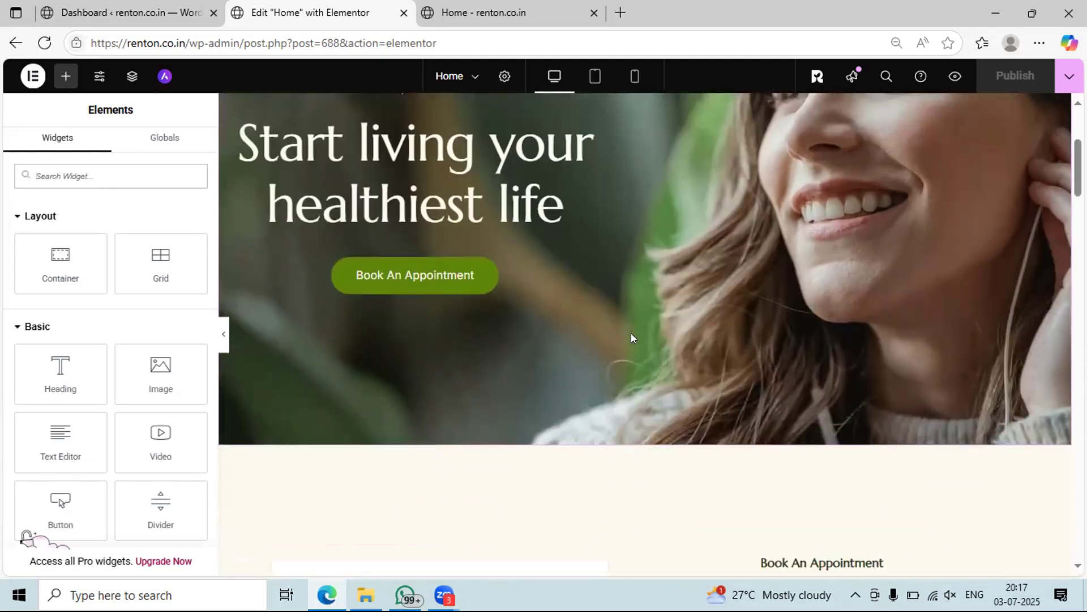
pyautogui.scroll(-3, 631, 334)
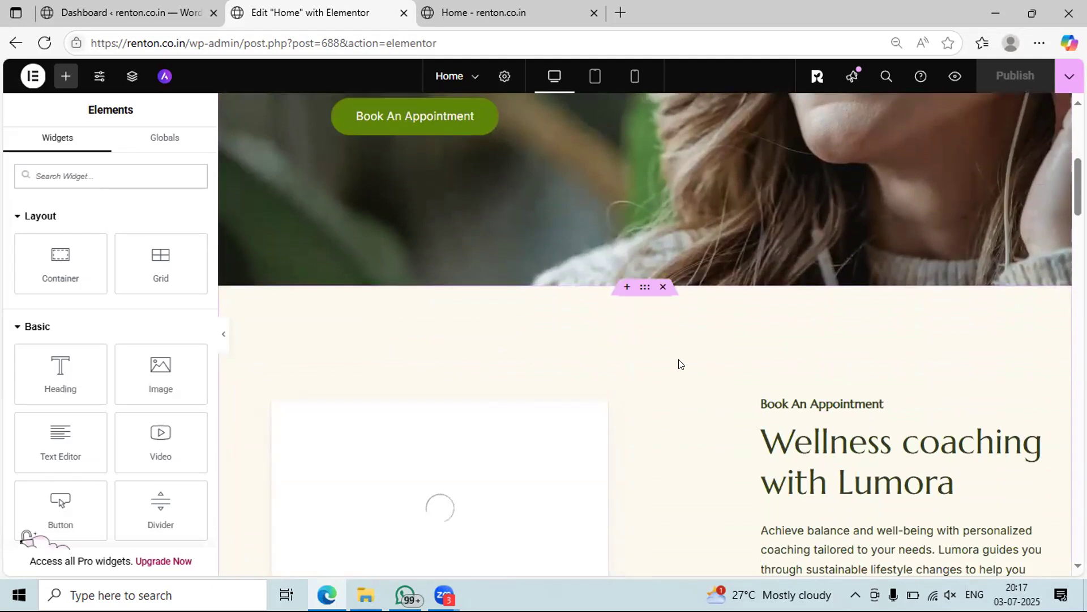
pyautogui.scroll(-1, 680, 363)
pyautogui.scroll(-1, 680, 364)
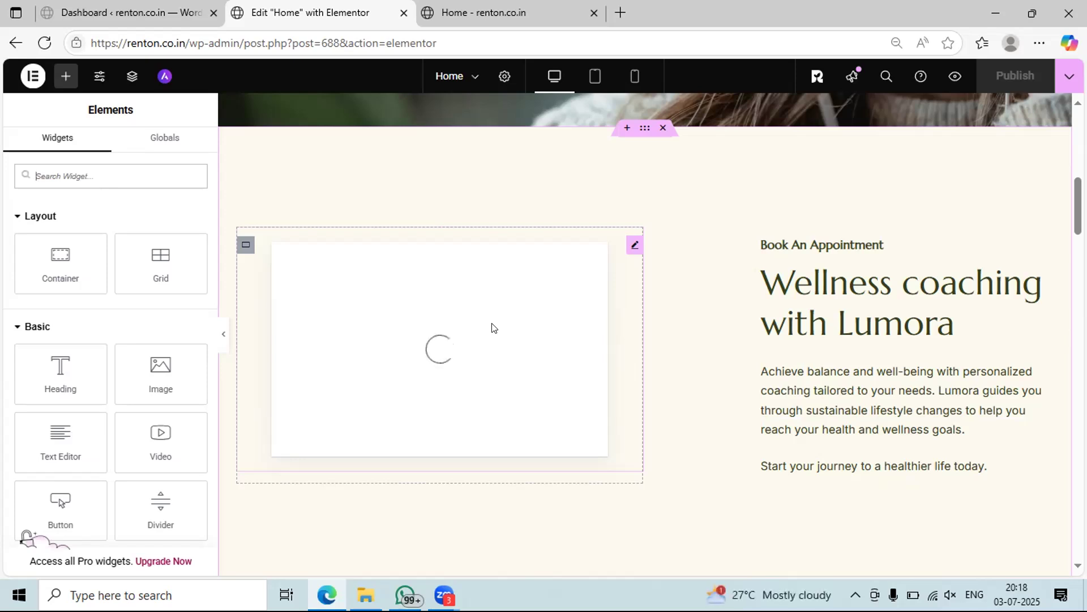
pyautogui.scroll(4, 492, 327)
pyautogui.scroll(6, 491, 326)
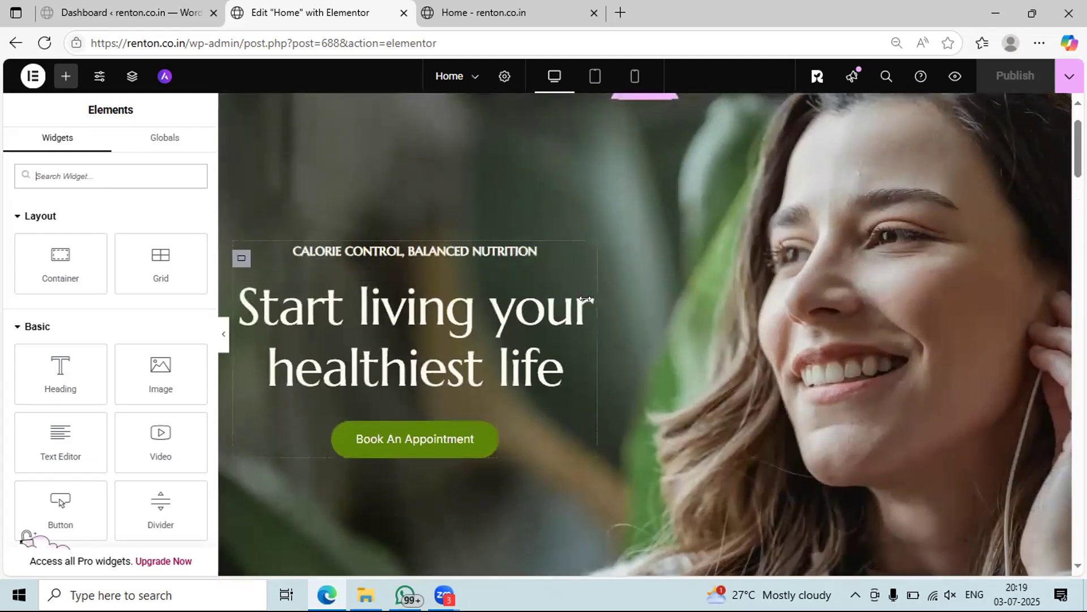
pyautogui.scroll(-10, 679, 263)
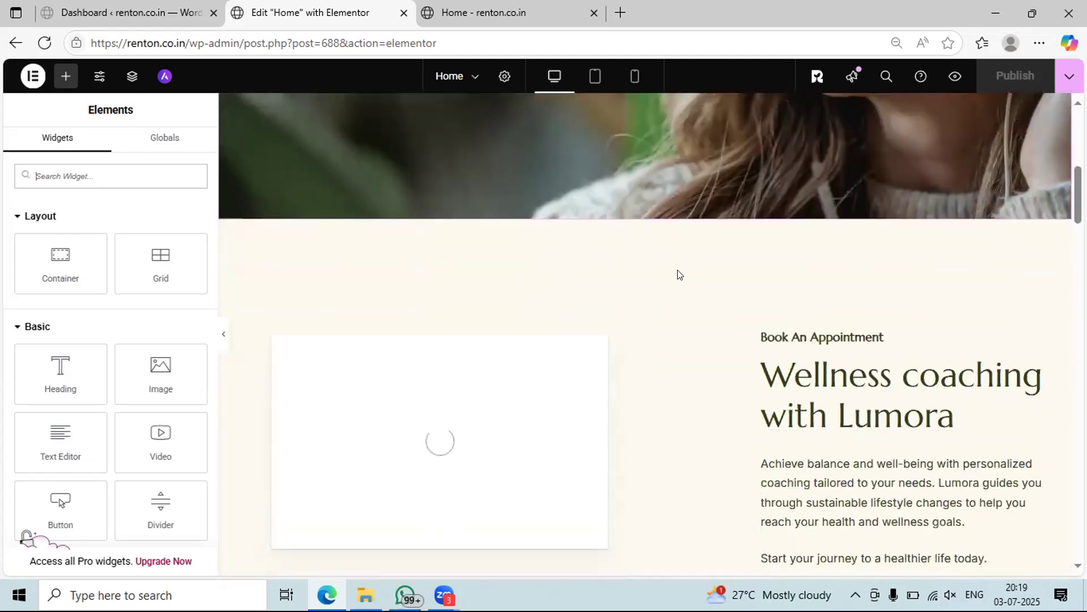
pyautogui.scroll(-7, 674, 376)
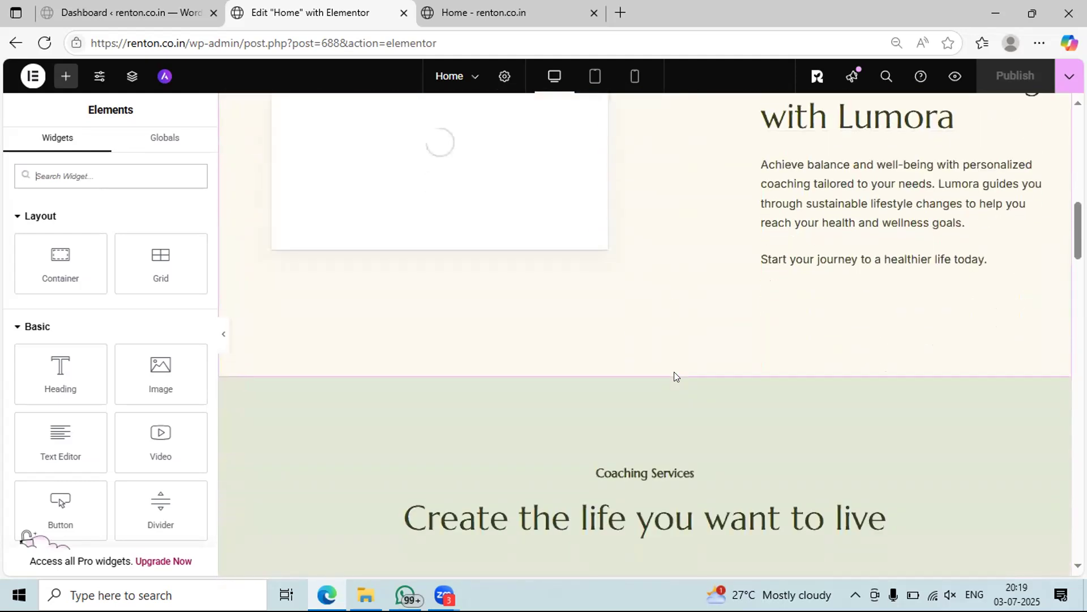
pyautogui.scroll(-1, 617, 411)
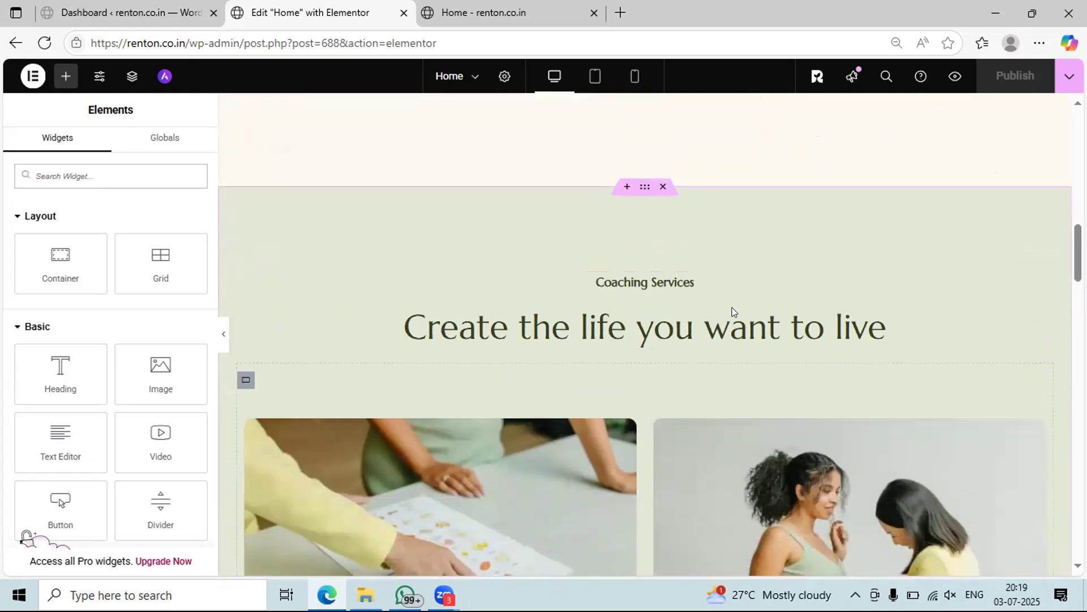
pyautogui.scroll(-1, 601, 413)
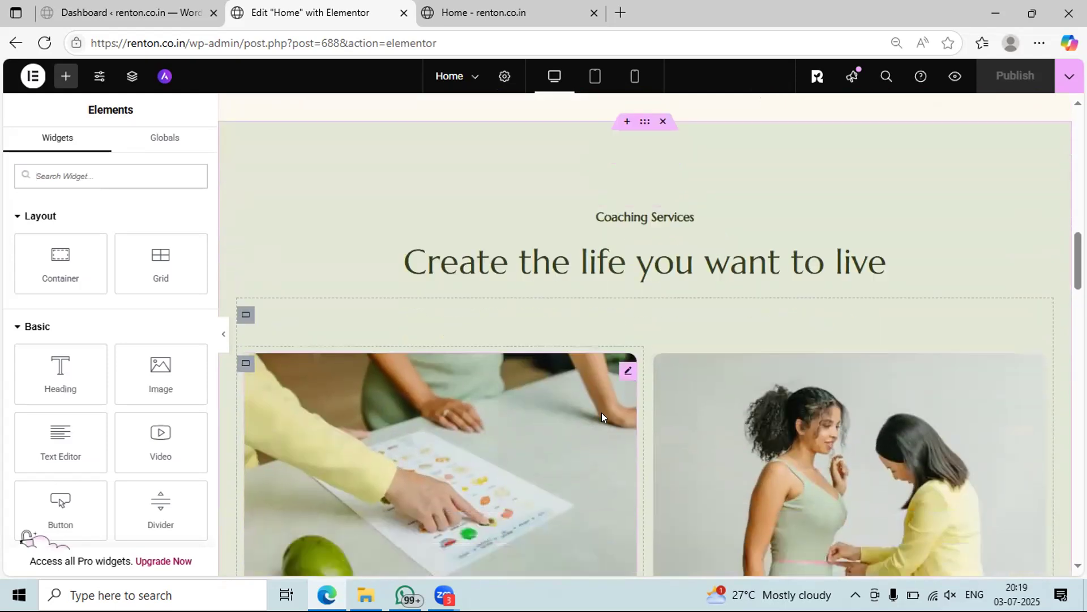
pyautogui.scroll(-2, 617, 320)
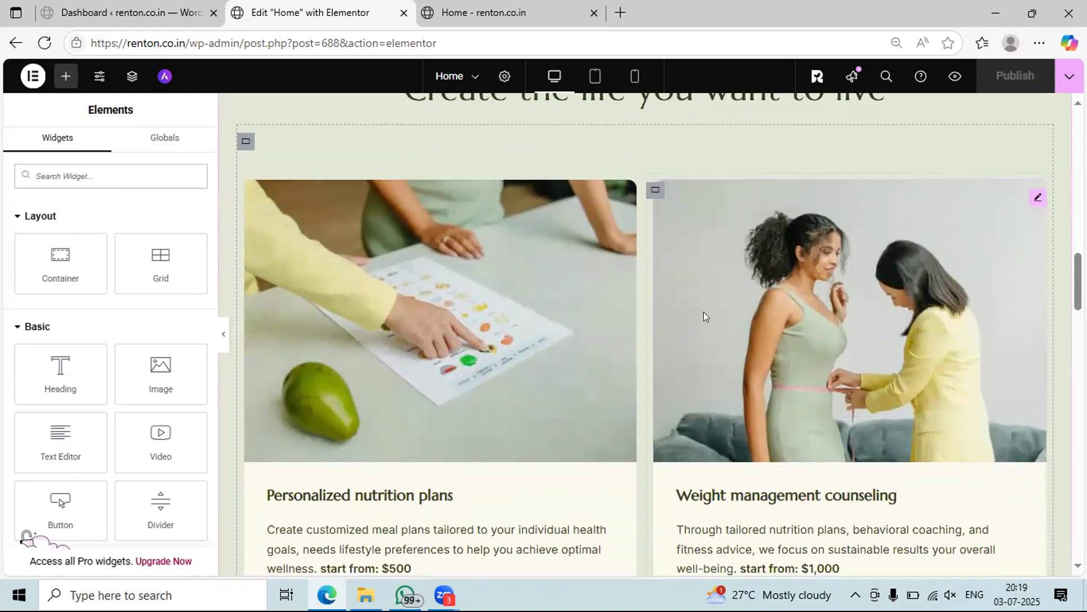
pyautogui.scroll(1, 704, 312)
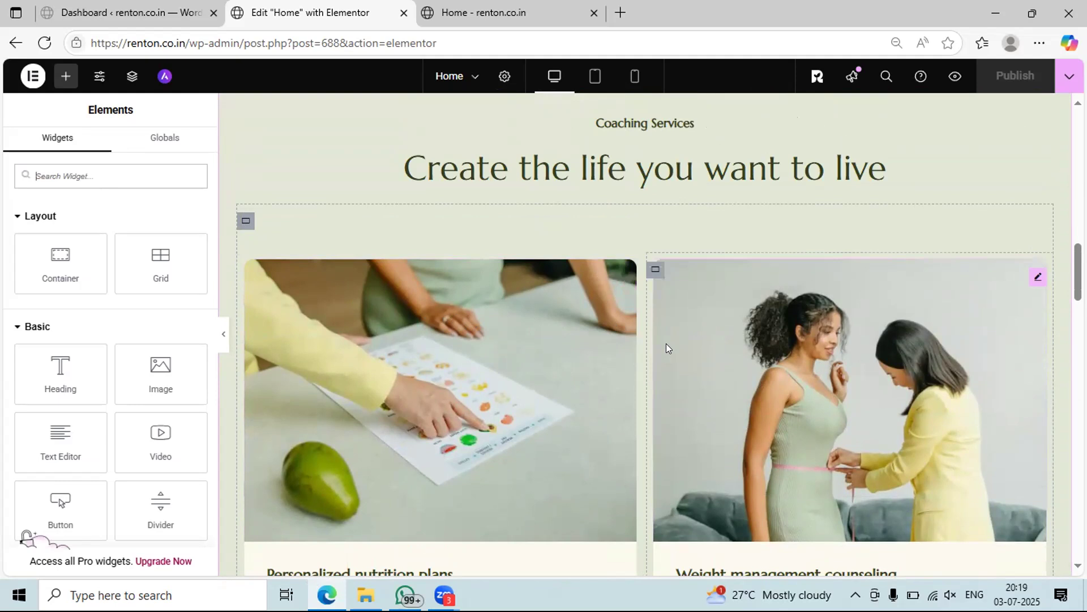
pyautogui.scroll(-5, 666, 344)
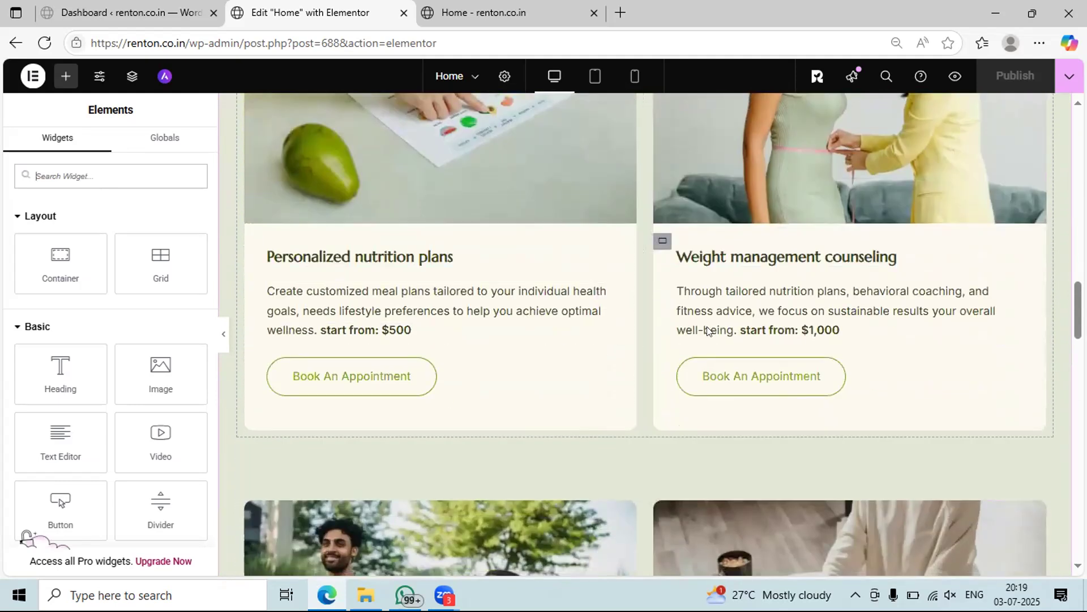
pyautogui.scroll(-3, 555, 315)
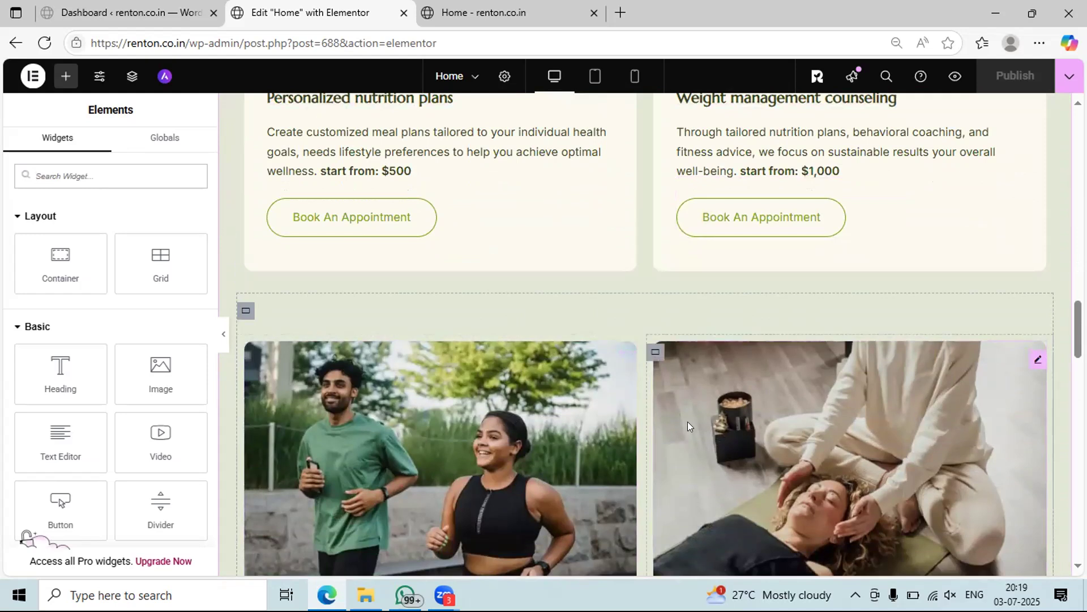
pyautogui.scroll(-3, 687, 421)
pyautogui.scroll(4, 687, 421)
pyautogui.scroll(4, 688, 421)
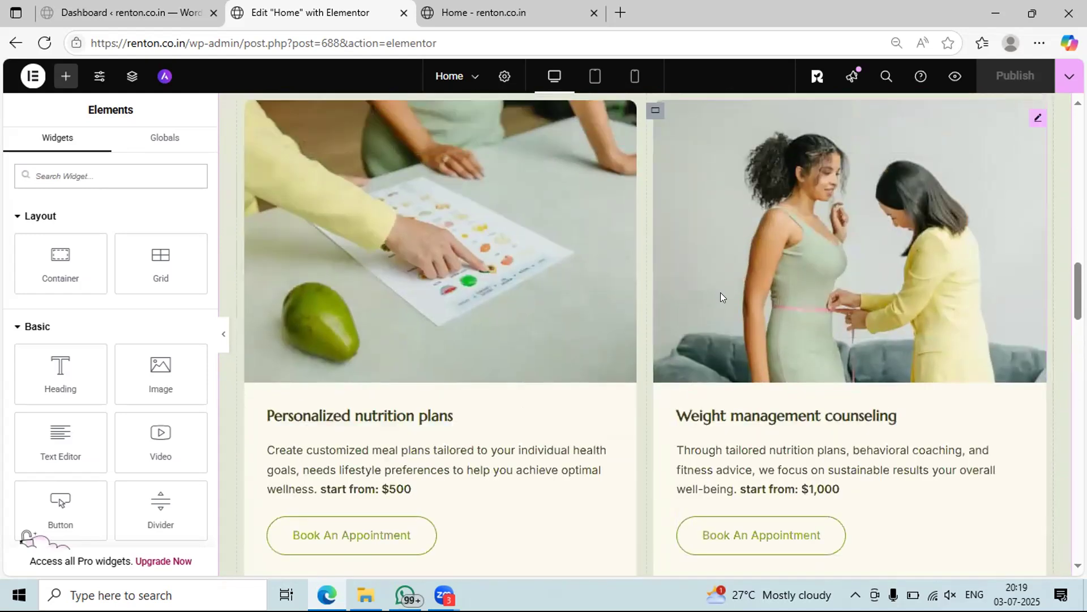
pyautogui.scroll(8, 564, 324)
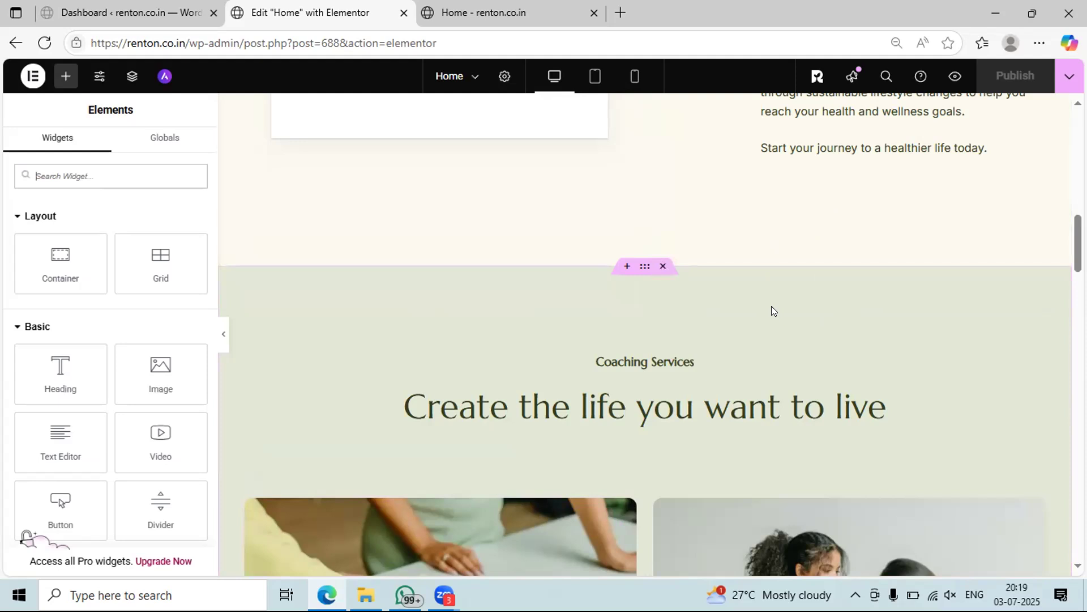
pyautogui.scroll(-10, 772, 306)
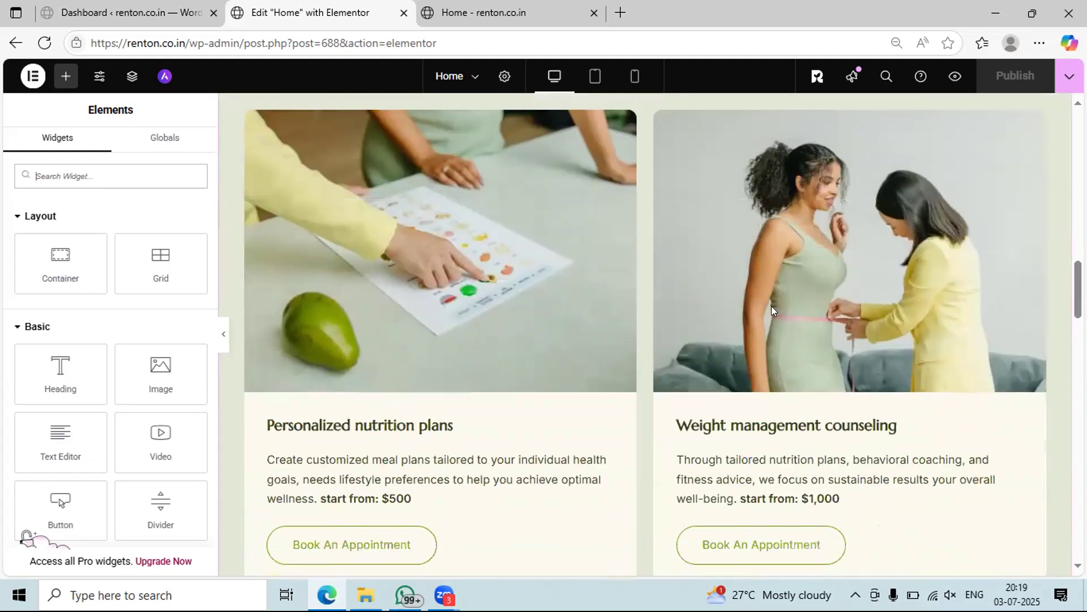
pyautogui.scroll(-7, 707, 321)
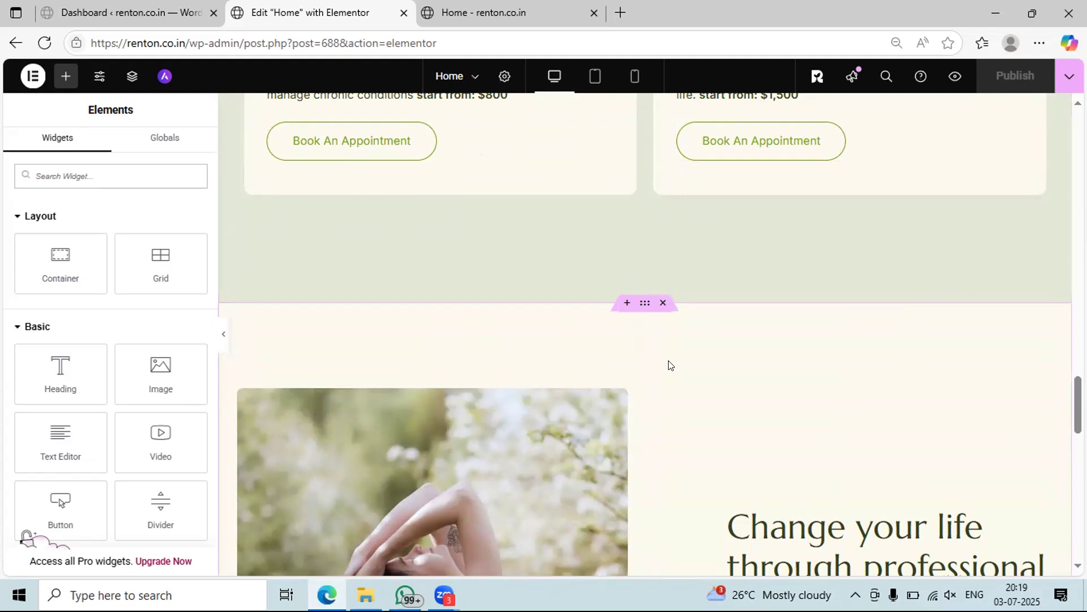
pyautogui.scroll(-5, 668, 365)
pyautogui.scroll(1, 691, 317)
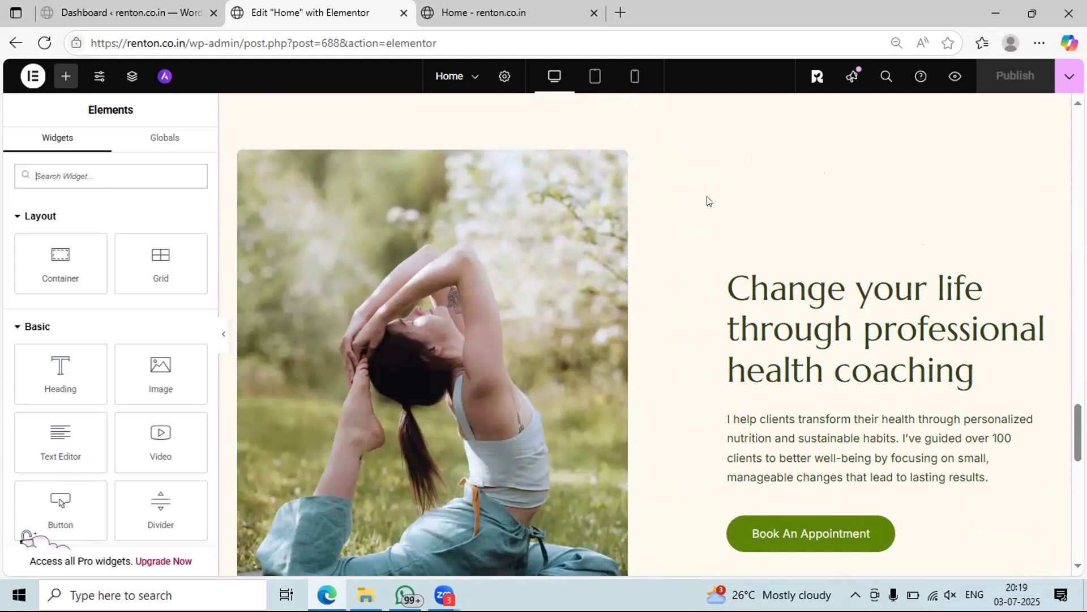
pyautogui.scroll(-8, 652, 303)
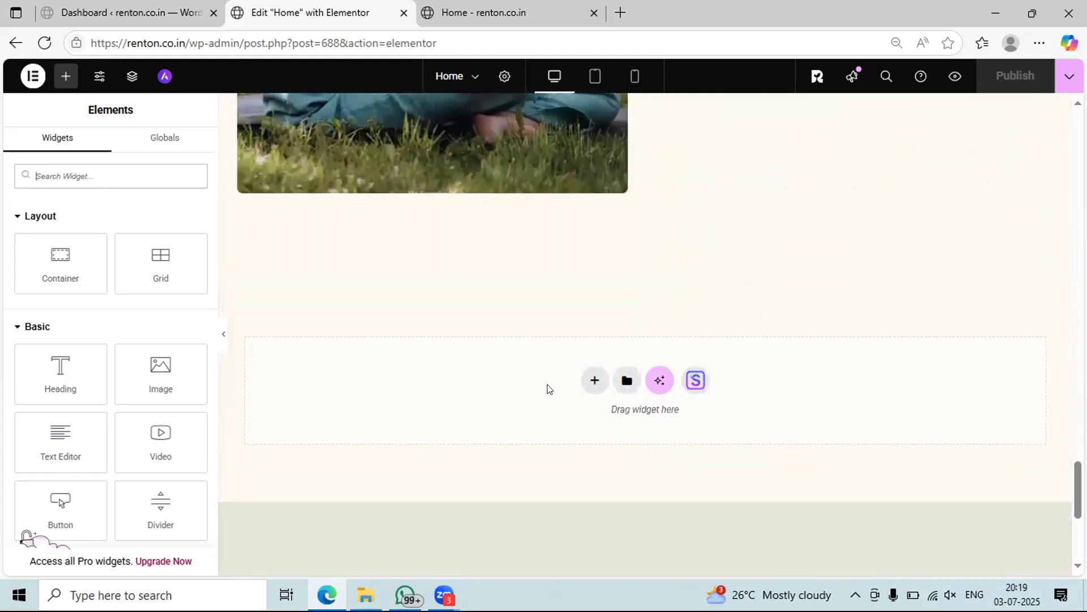
pyautogui.scroll(-4, 648, 391)
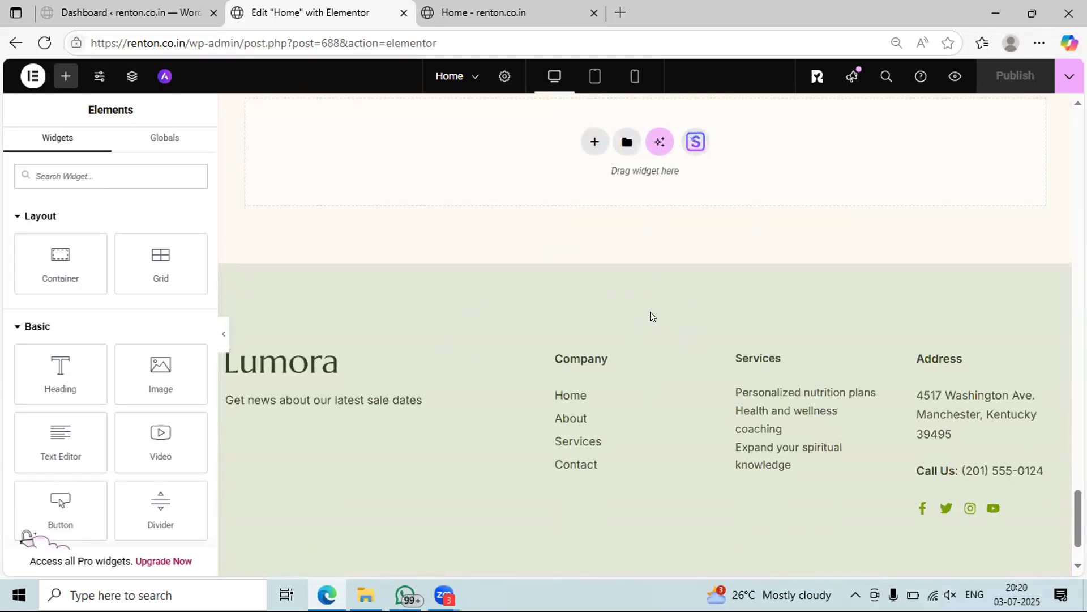
pyautogui.scroll(-2, 650, 316)
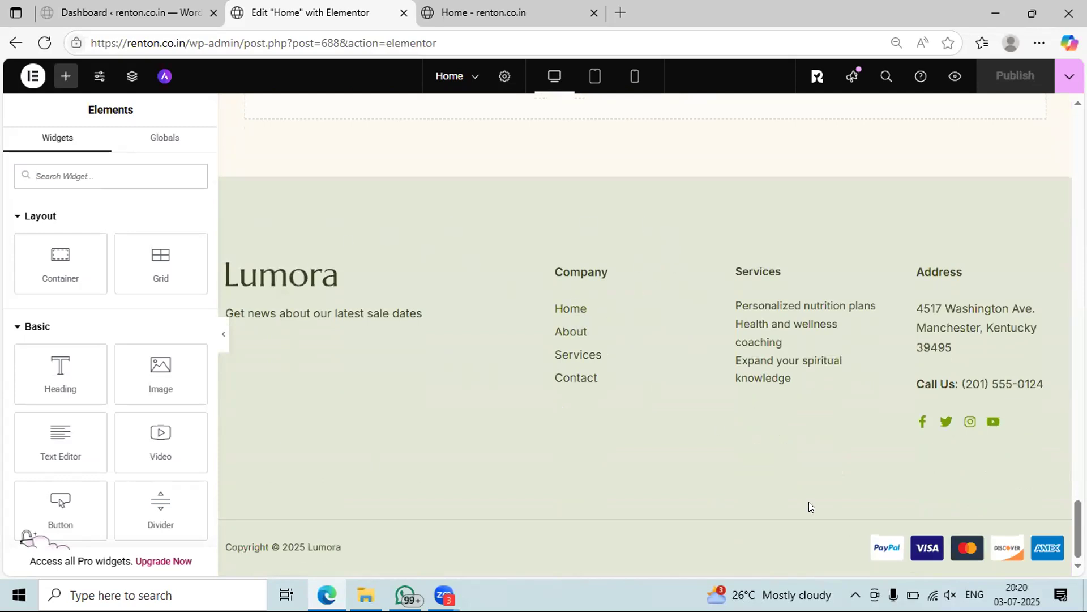
pyautogui.scroll(15, 809, 506)
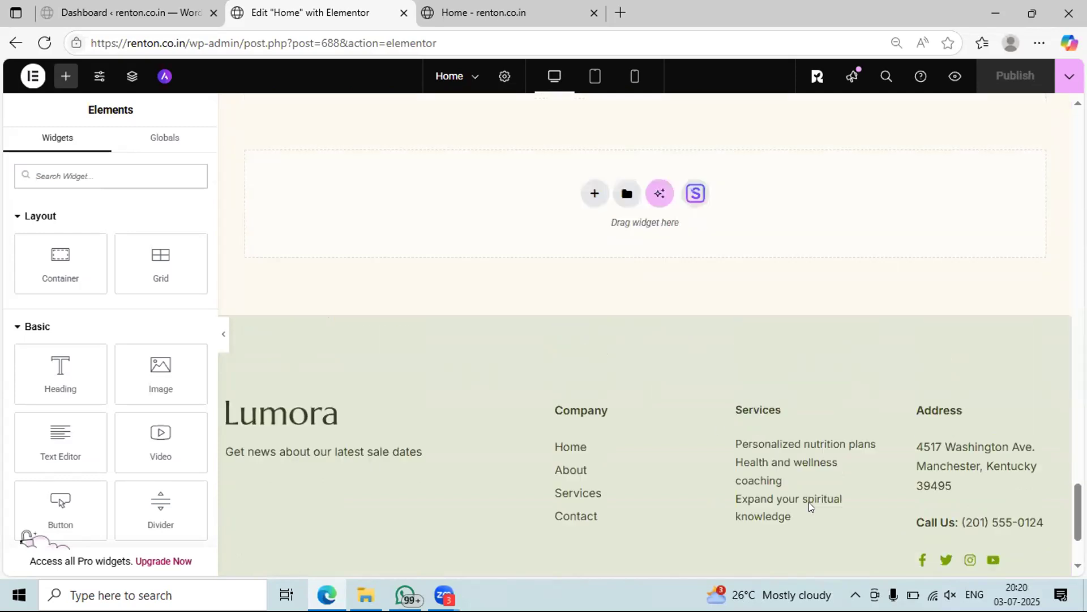
pyautogui.scroll(10, 809, 507)
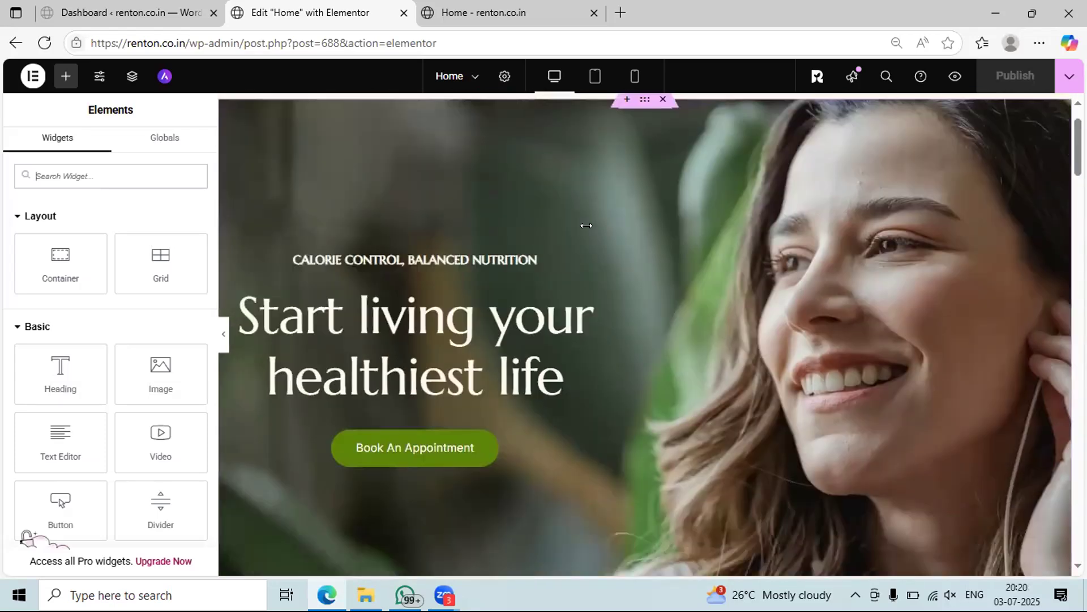
pyautogui.scroll(-15, 590, 237)
# - Scroll the Elementor canvas from the footer up to the Lumora header and hero section
pyautogui.scroll(-10, 591, 266)
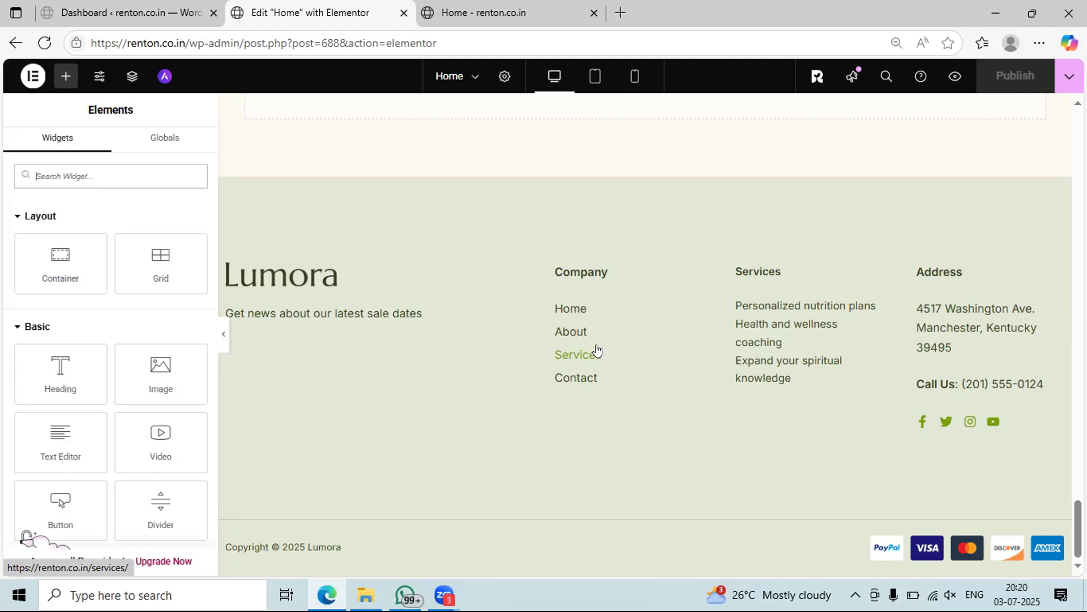
pyautogui.scroll(15, 523, 339)
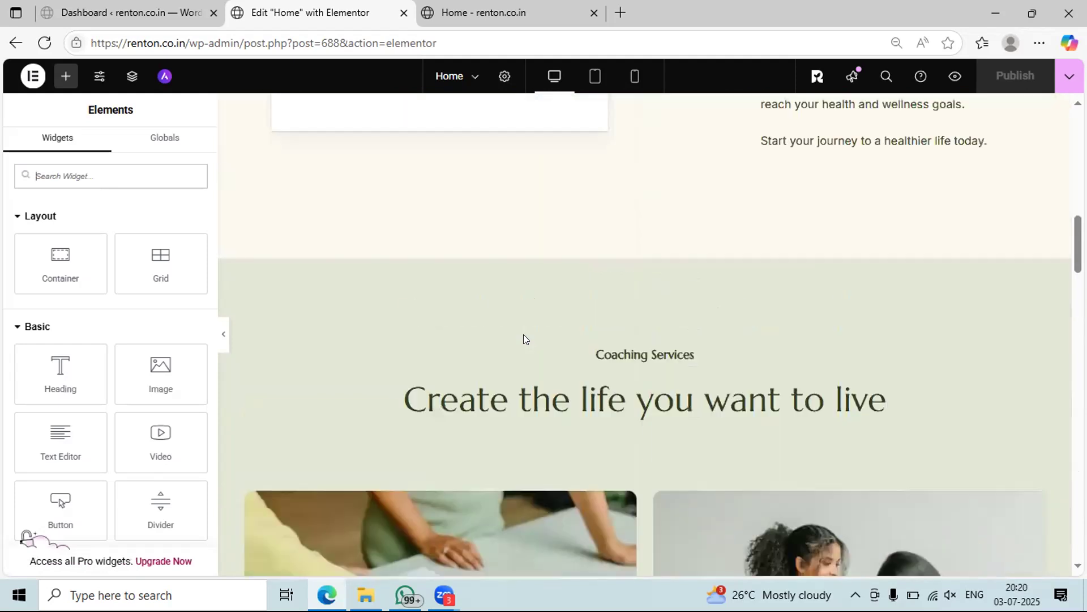
pyautogui.scroll(10, 523, 339)
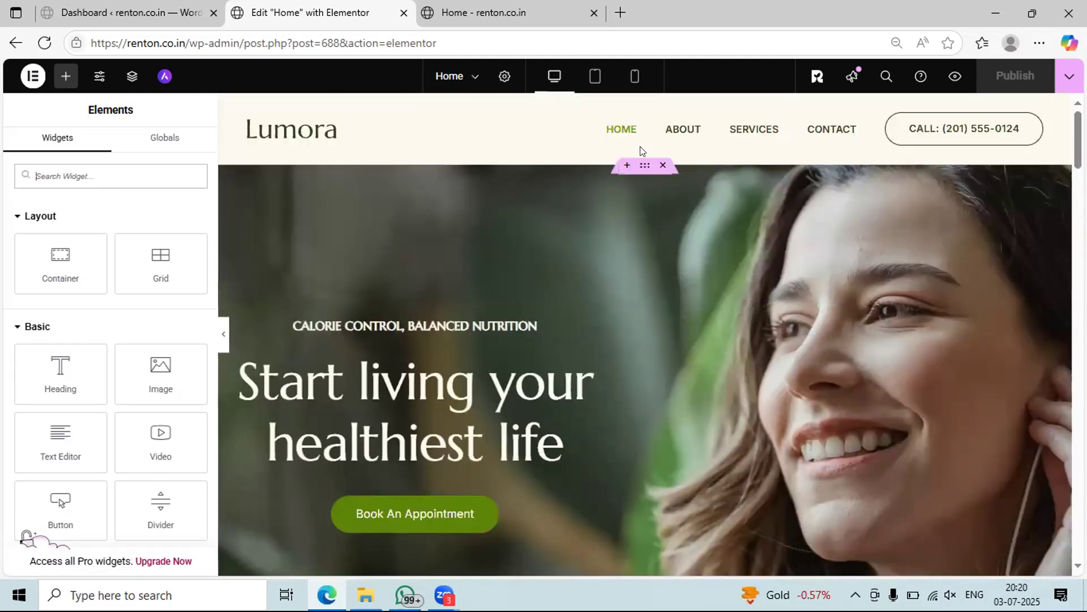
pyautogui.scroll(-1, 655, 219)
pyautogui.scroll(1, 667, 223)
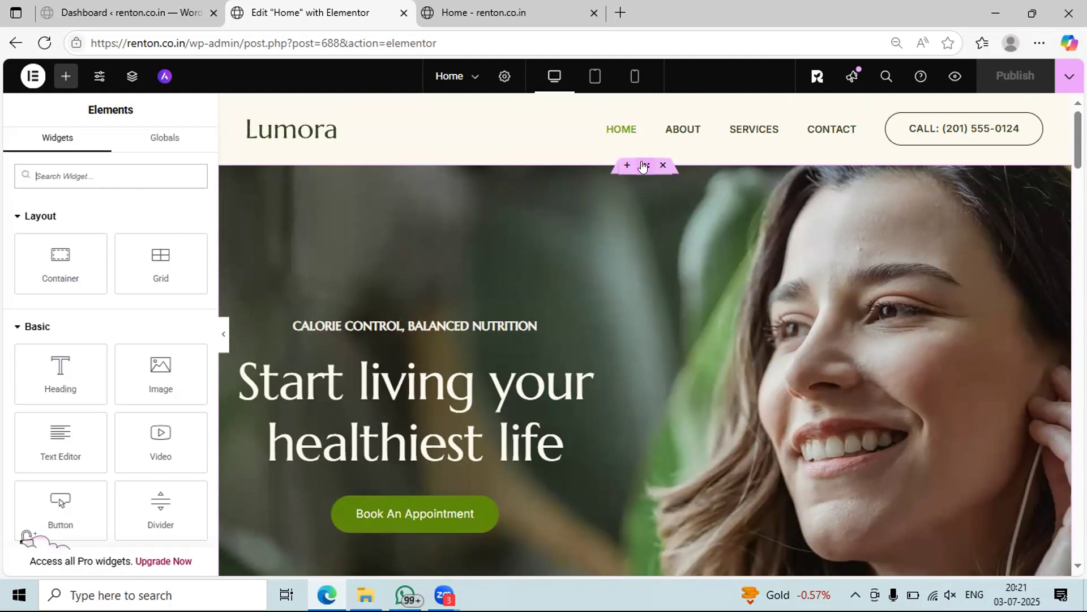
pyautogui.scroll(-1, 616, 264)
pyautogui.scroll(1, 616, 264)
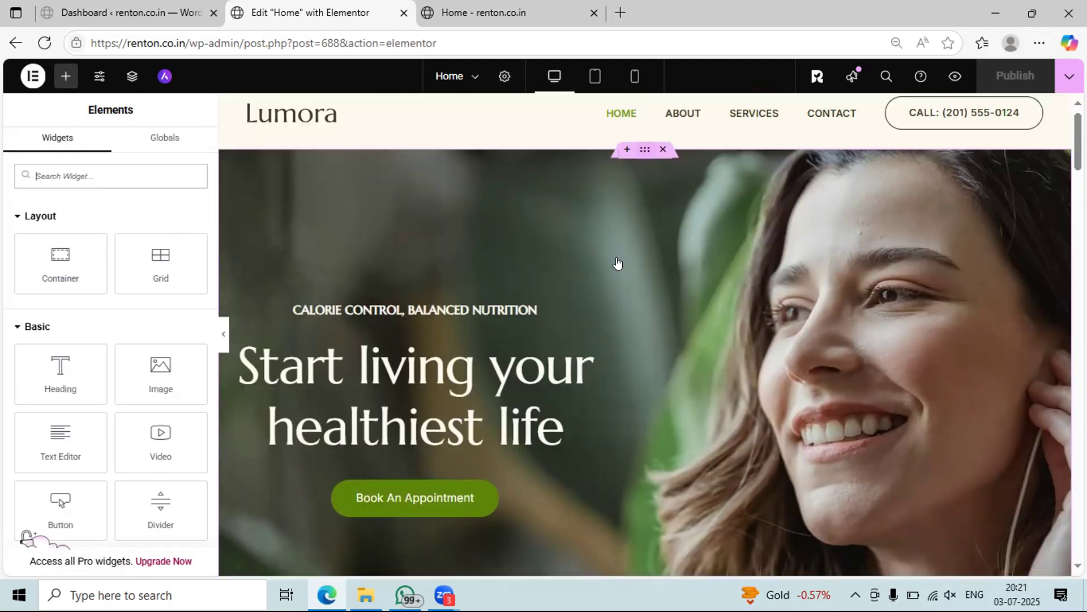
pyautogui.scroll(-3, 592, 354)
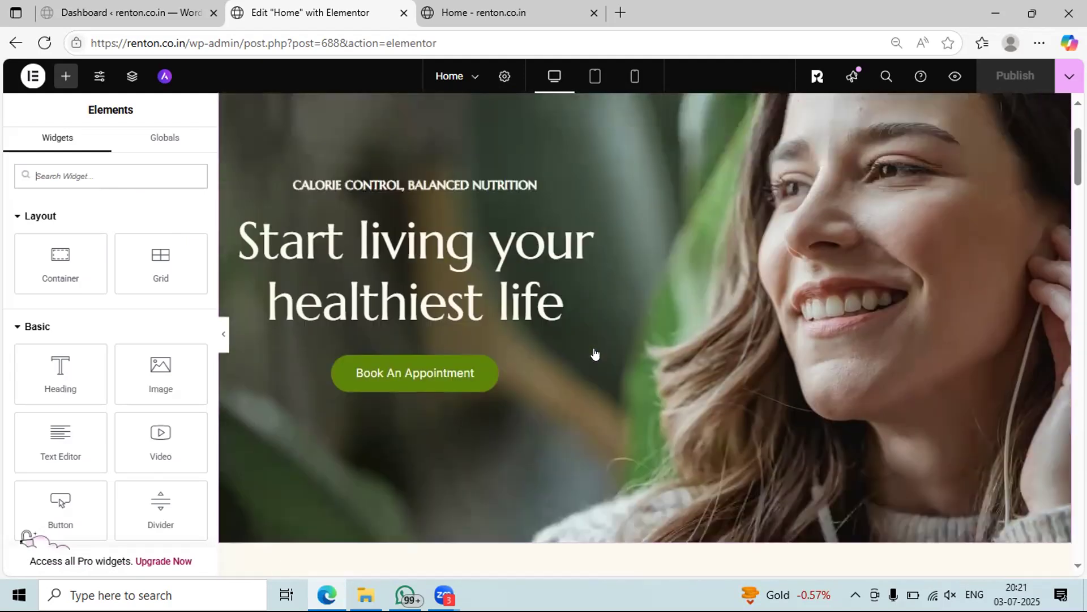
pyautogui.scroll(3, 593, 354)
pyautogui.scroll(-3, 558, 342)
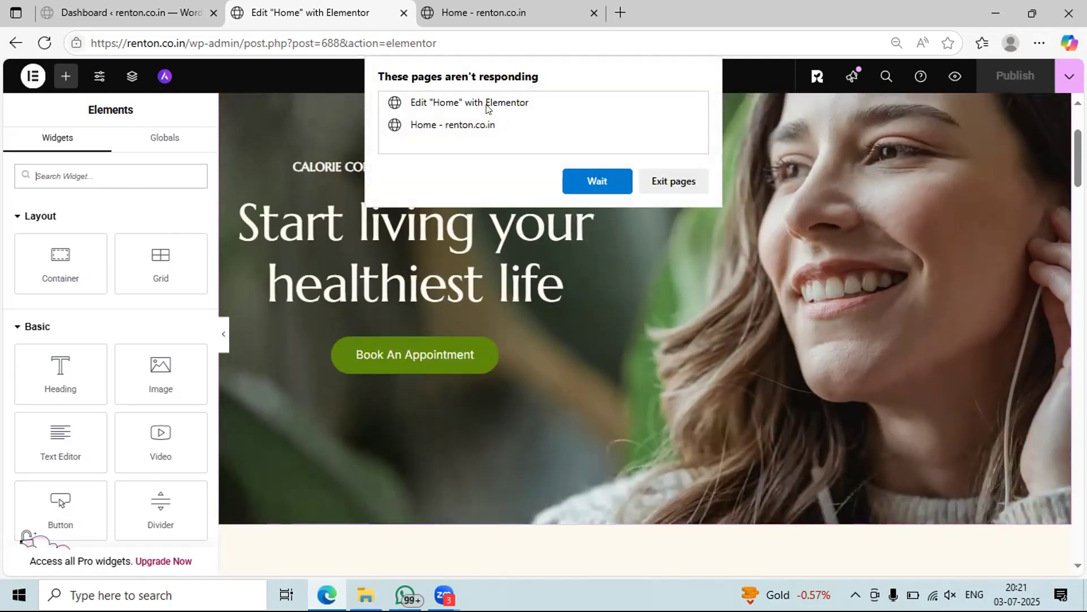
# - Choose Wait in Edge's 'pages aren't responding' dialog until the editor shows Edit Container again
pyautogui.click(589, 181)
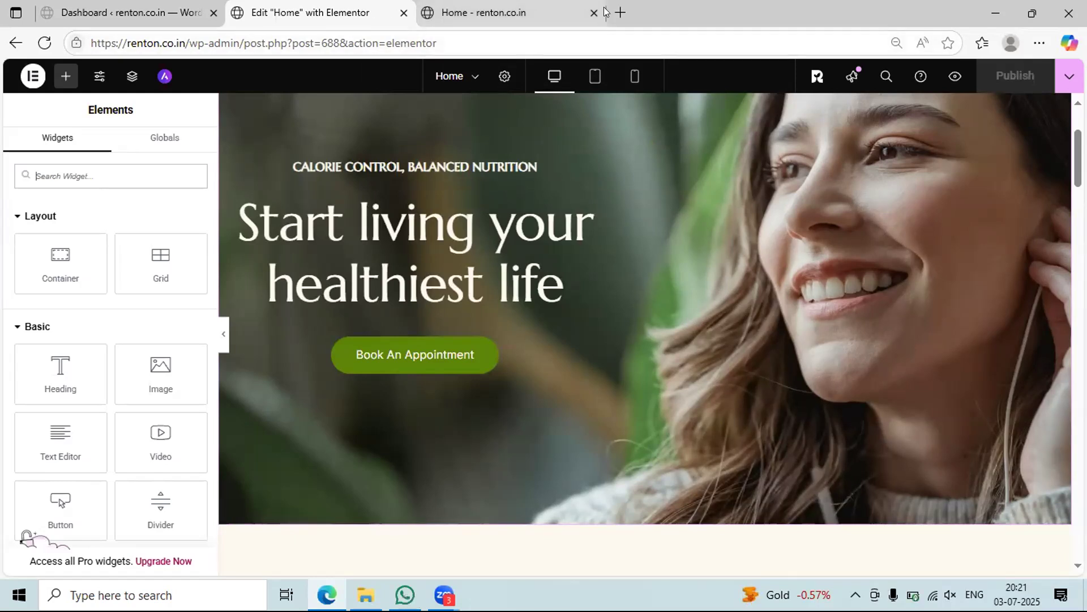
pyautogui.moveTo(593, 12)
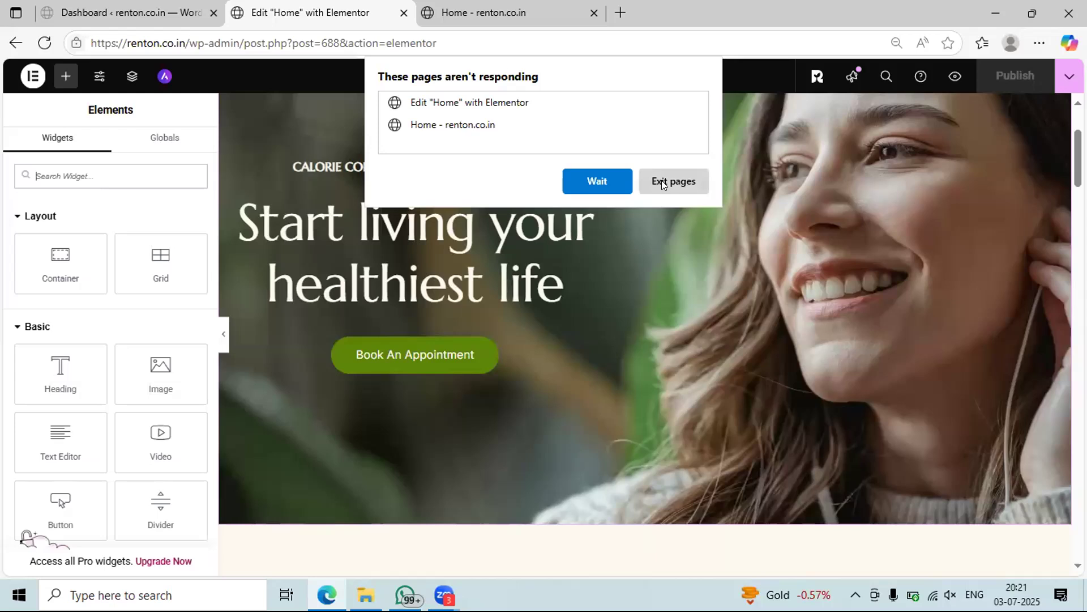
pyautogui.click(604, 173)
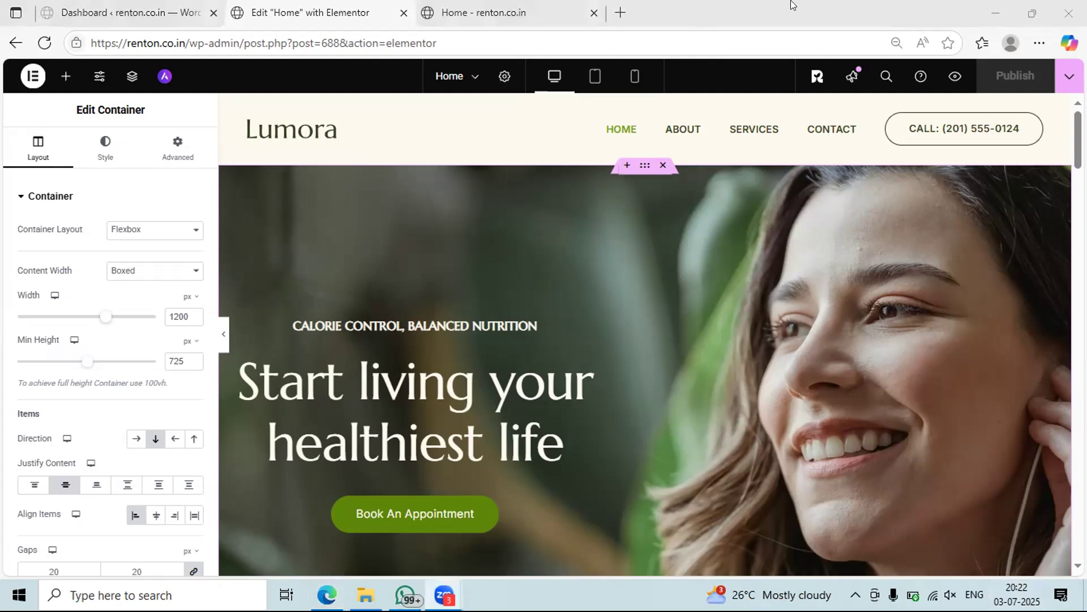
# - Close the frozen browser window and open the 'Calorie control, balanced nutrition' H6 heading's settings
pyautogui.click(1069, 13)
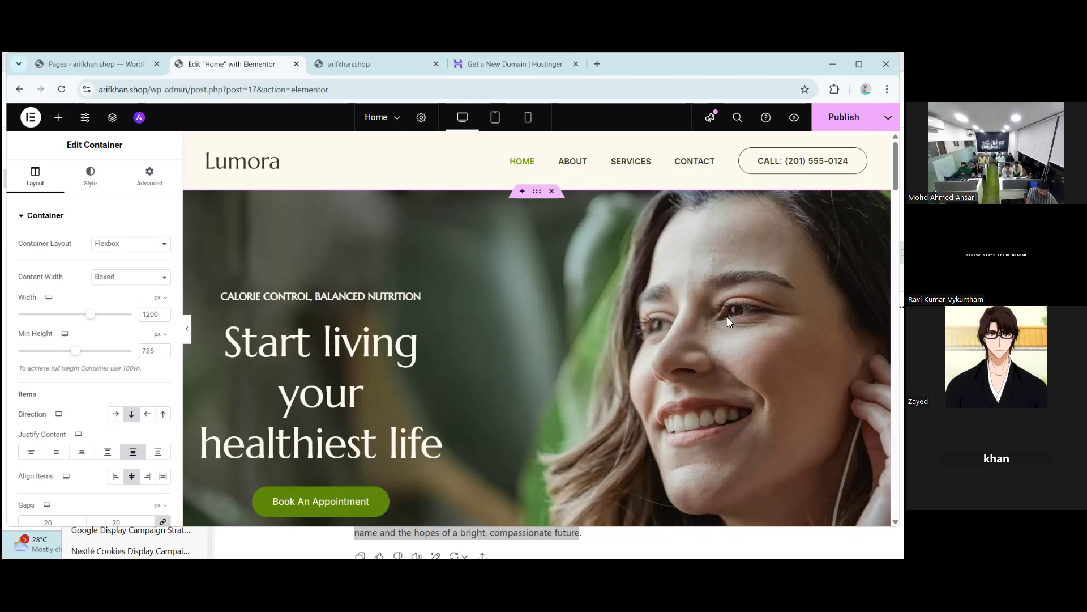
pyautogui.scroll(-2, 553, 327)
pyautogui.scroll(2, 581, 241)
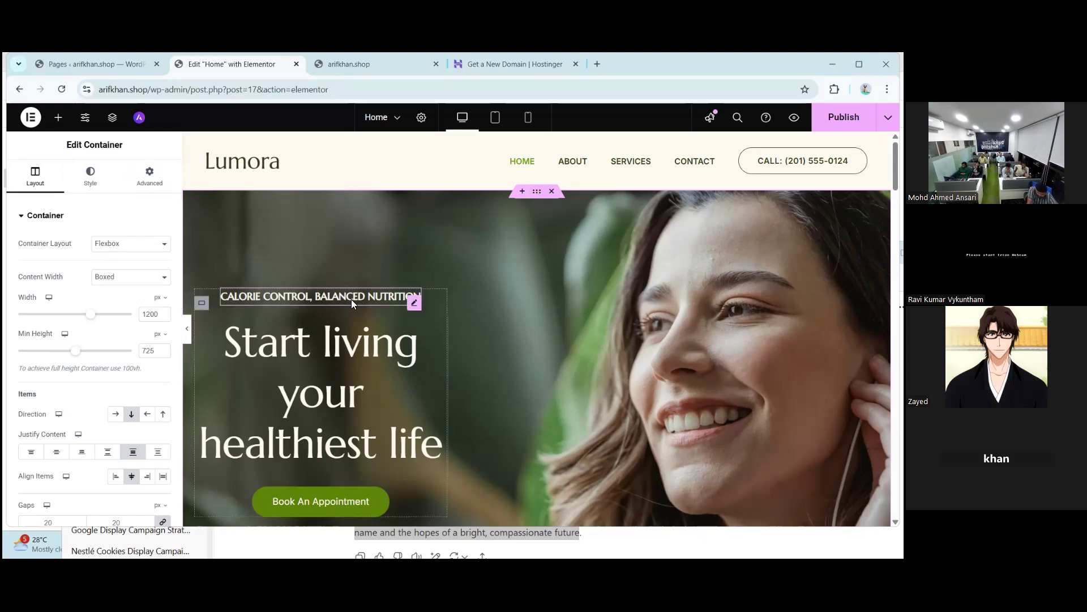
pyautogui.click(415, 304)
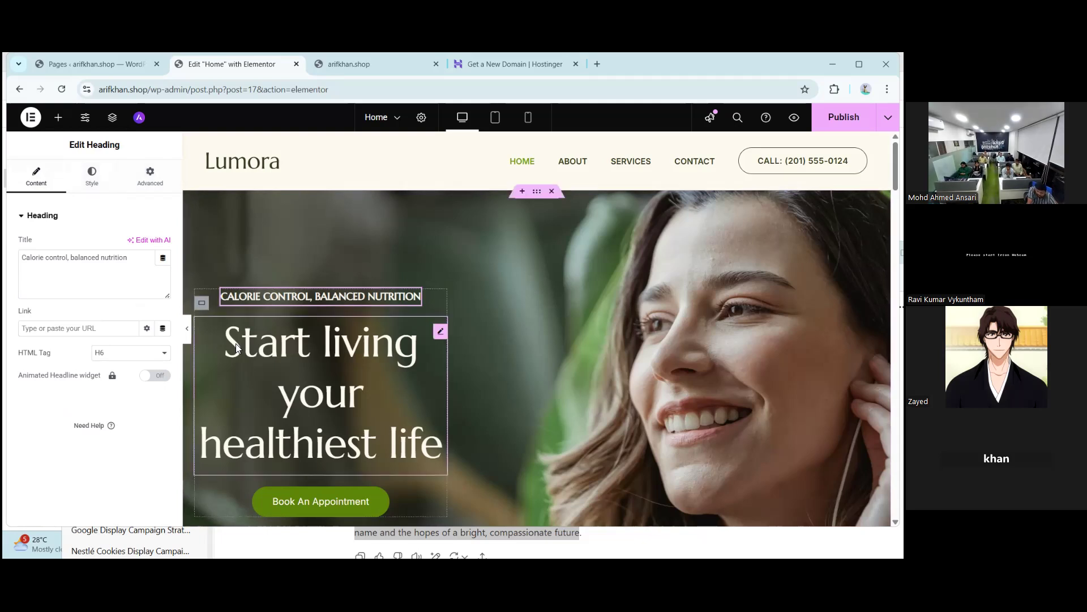
pyautogui.click(441, 334)
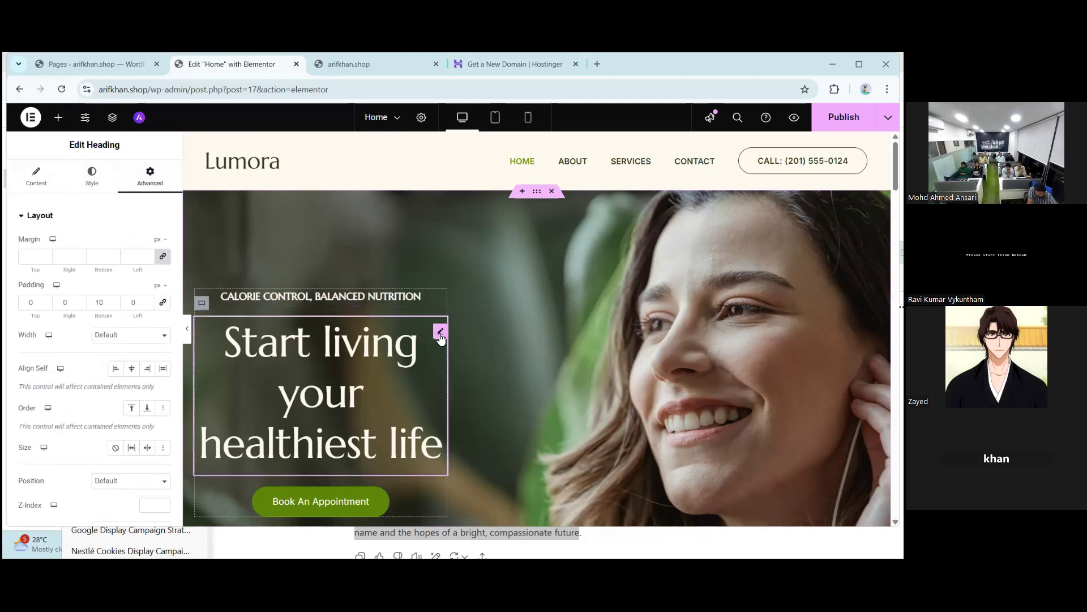
pyautogui.click(41, 184)
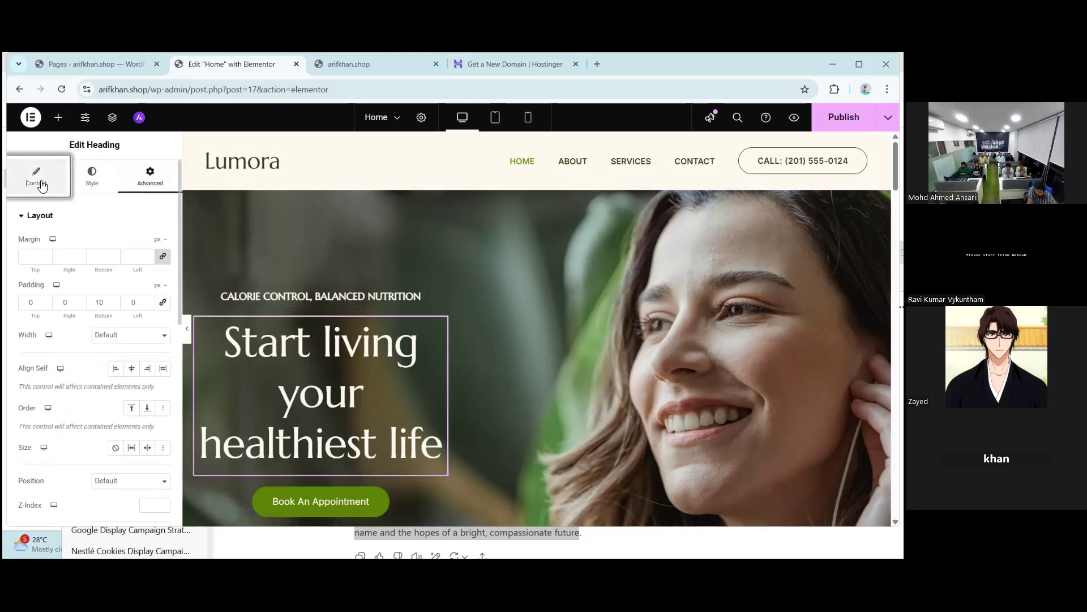
pyautogui.click(96, 181)
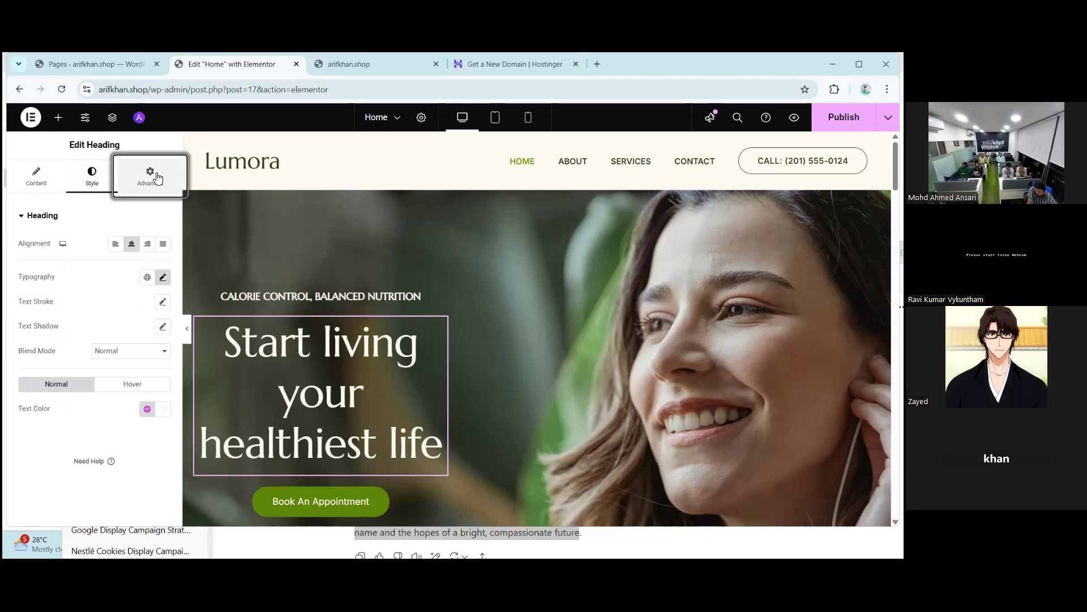
pyautogui.click(158, 178)
pyautogui.scroll(-2, 315, 349)
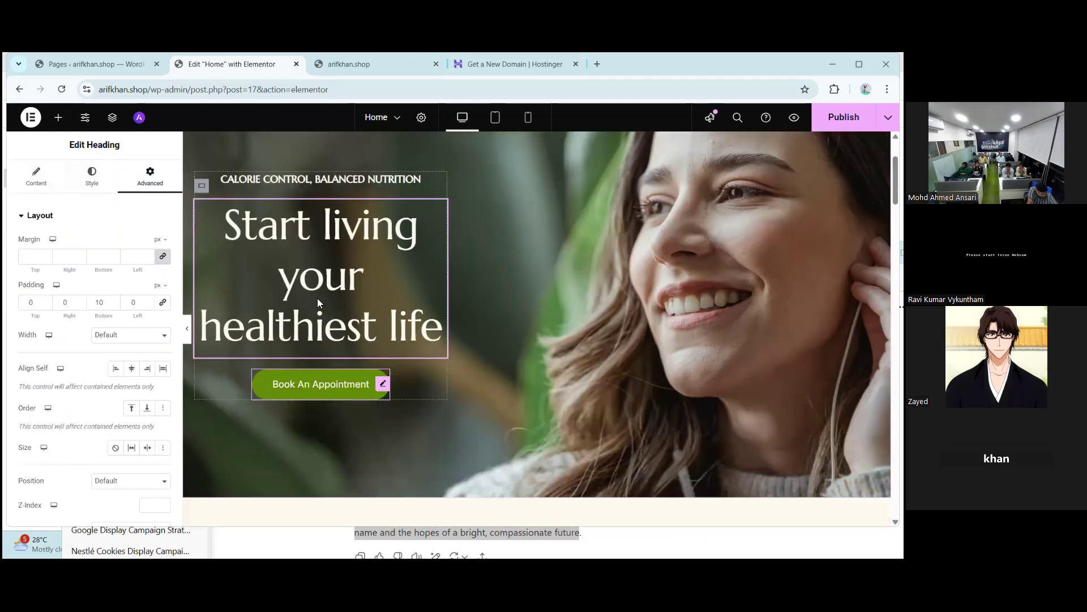
pyautogui.click(367, 390)
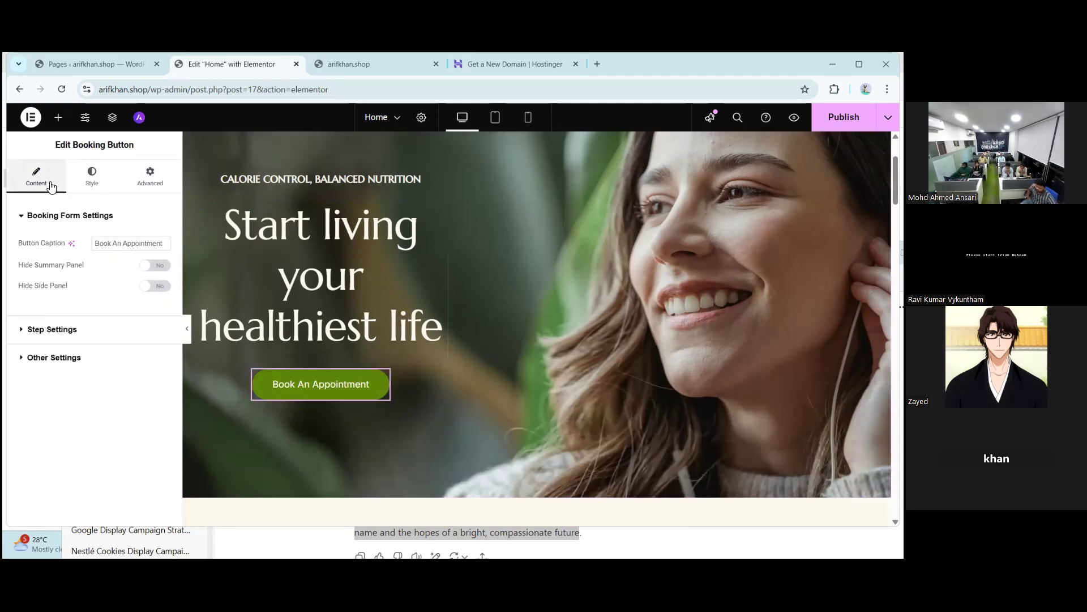
pyautogui.scroll(2, 464, 326)
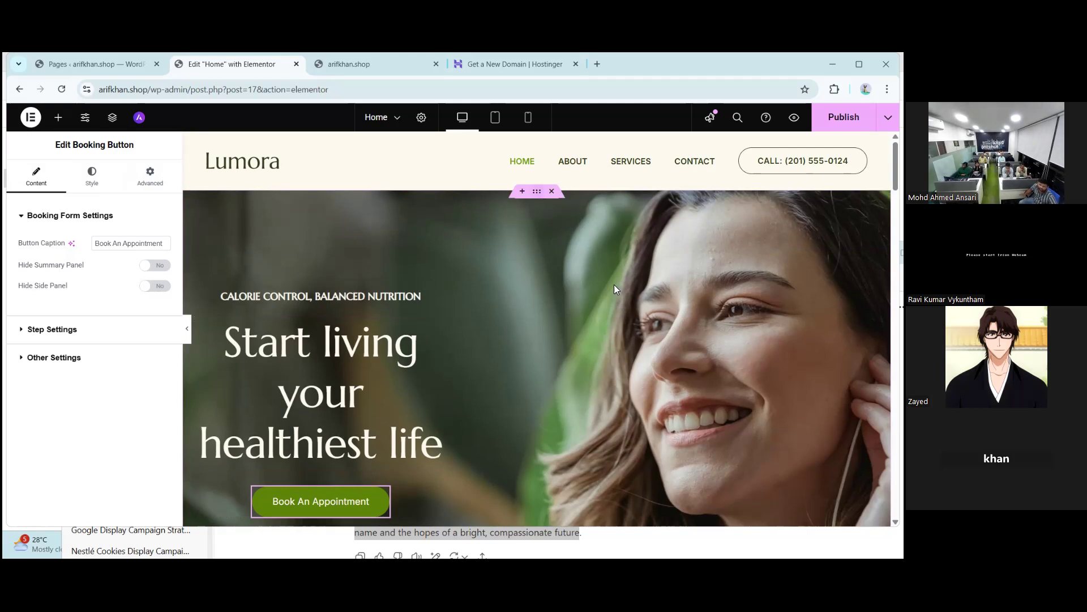
pyautogui.scroll(-1, 615, 286)
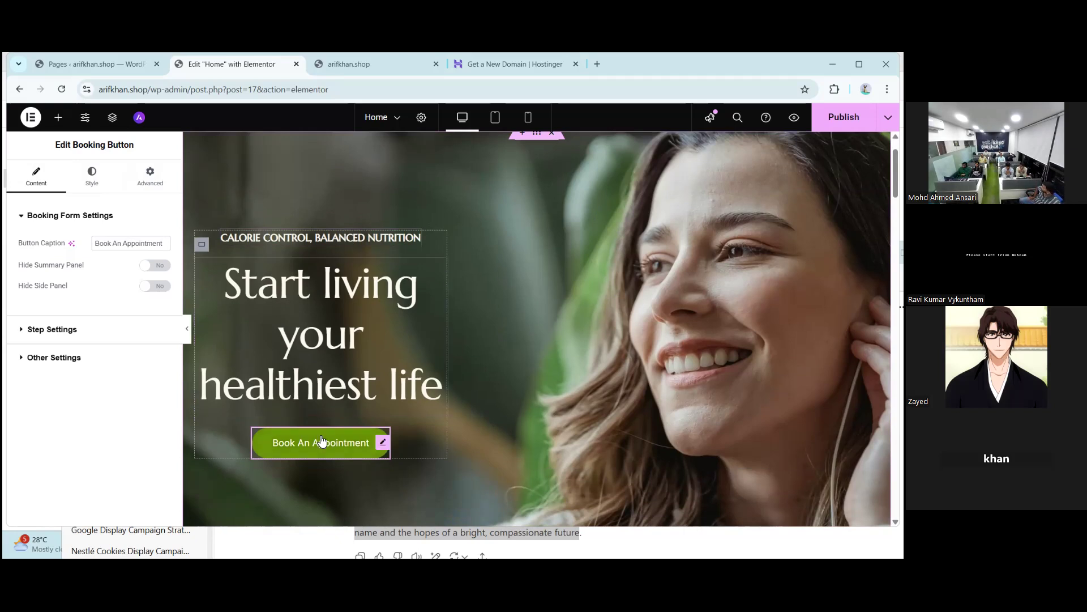
pyautogui.click(325, 239)
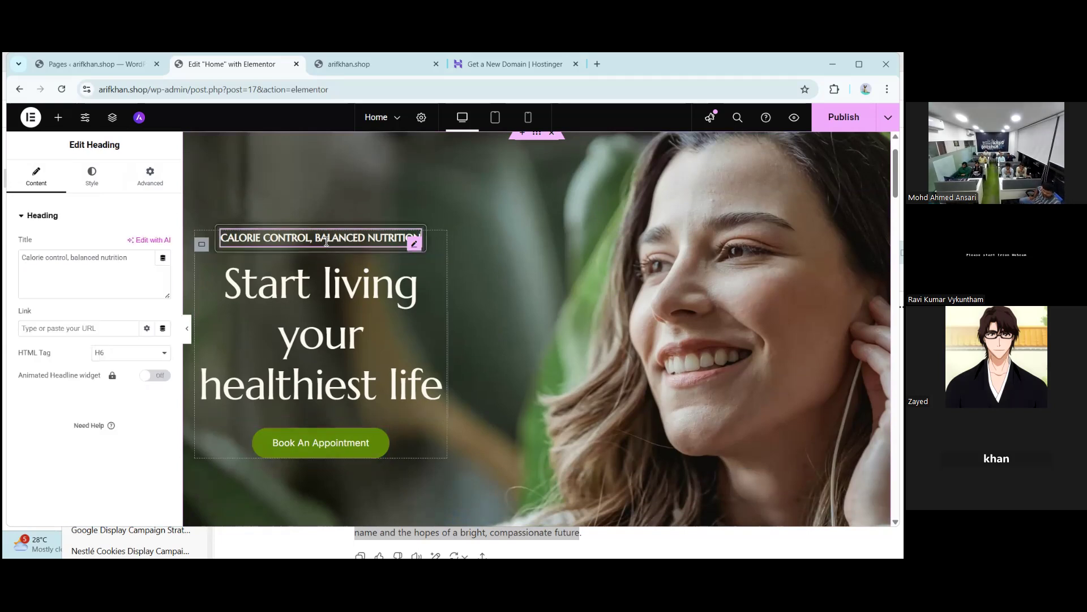
pyautogui.moveTo(134, 262); pyautogui.dragTo(19, 258)
pyautogui.click(54, 281)
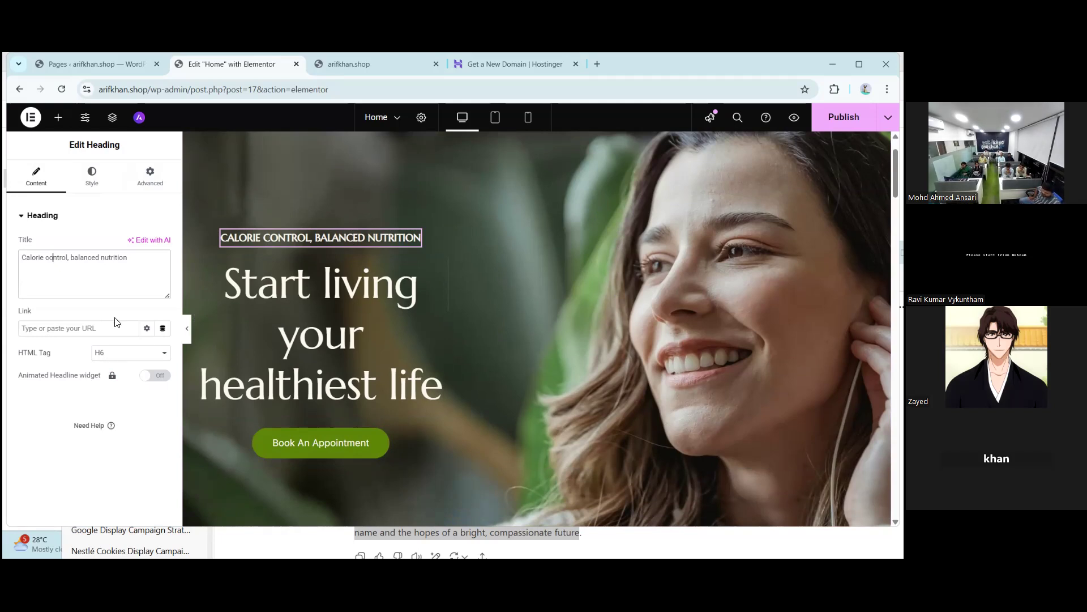
pyautogui.moveTo(126, 258); pyautogui.dragTo(19, 279)
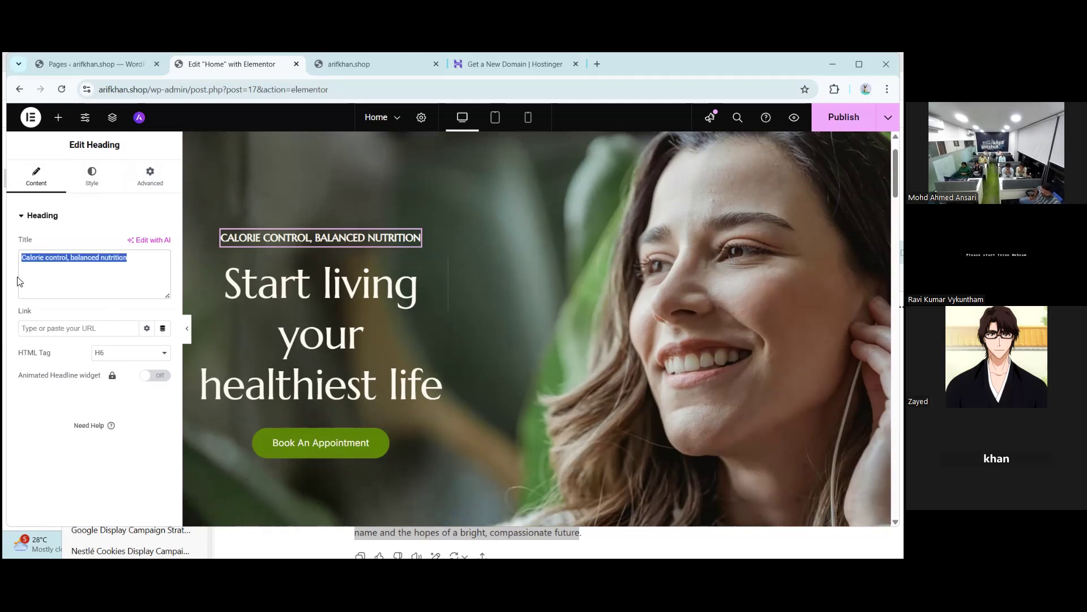
pyautogui.click(64, 280)
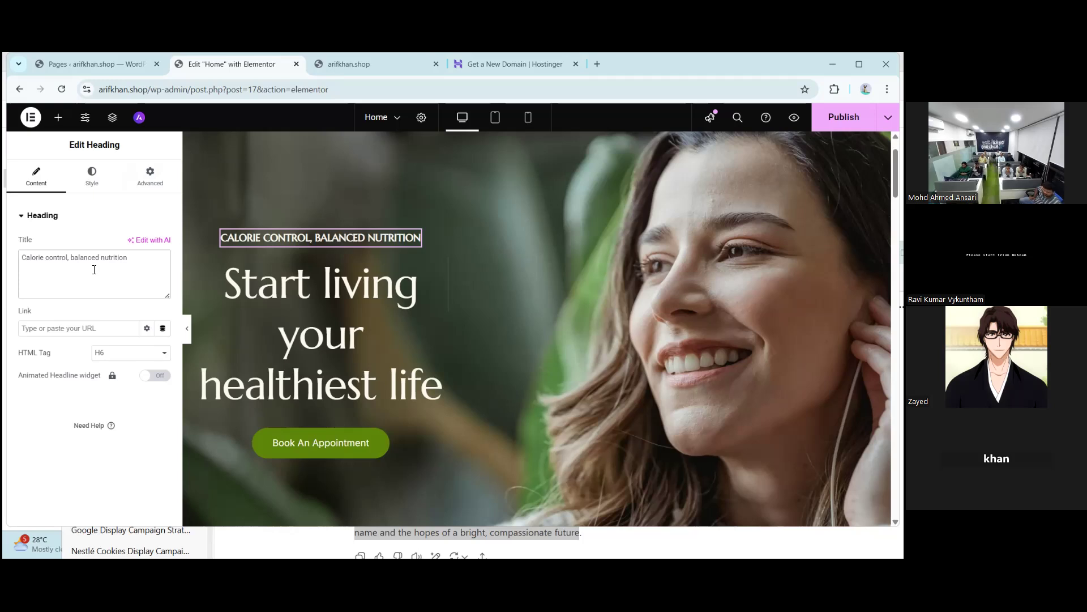
pyautogui.moveTo(136, 262); pyautogui.dragTo(19, 265)
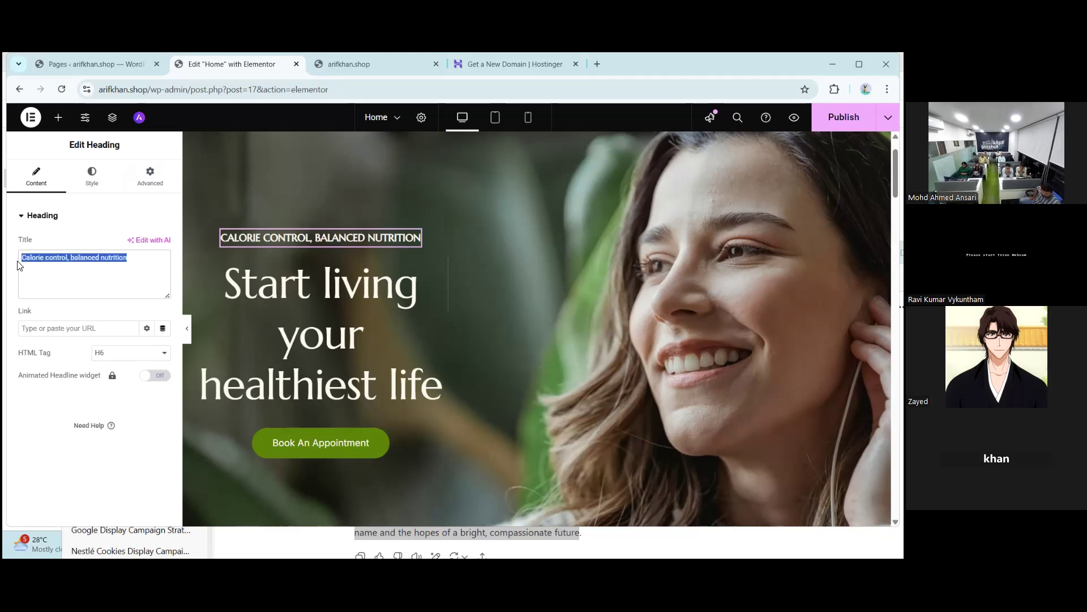
pyautogui.write('A')
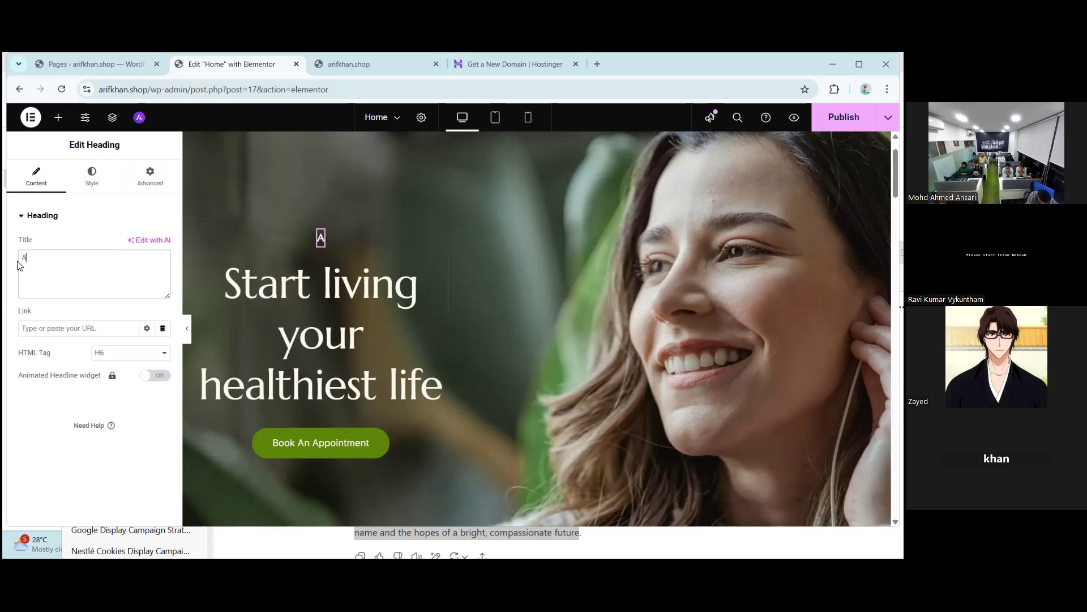
pyautogui.write('vinash tumha')
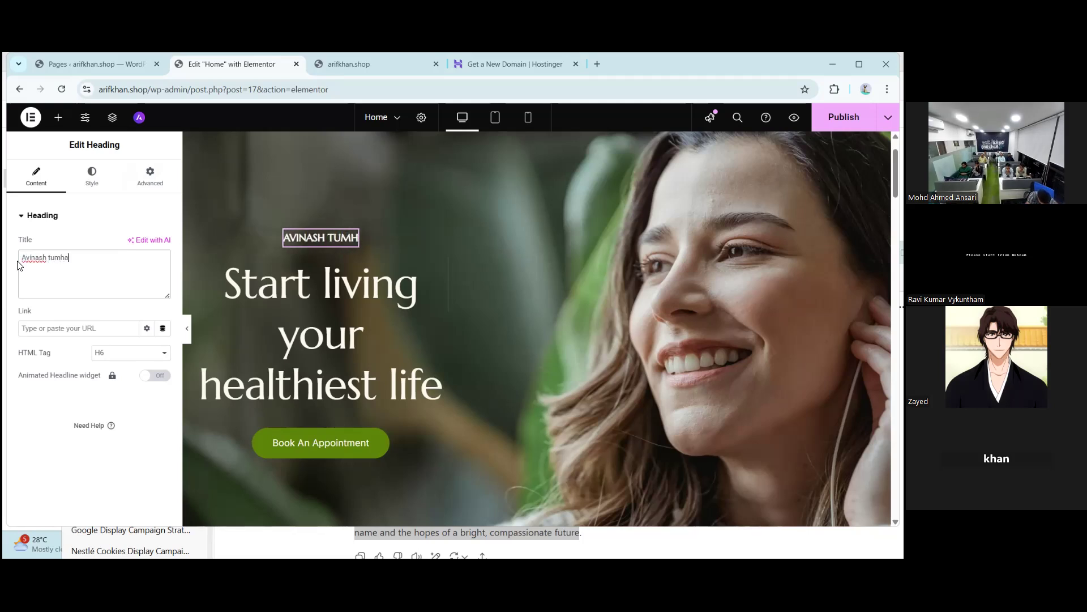
pyautogui.write('ra dhyan')
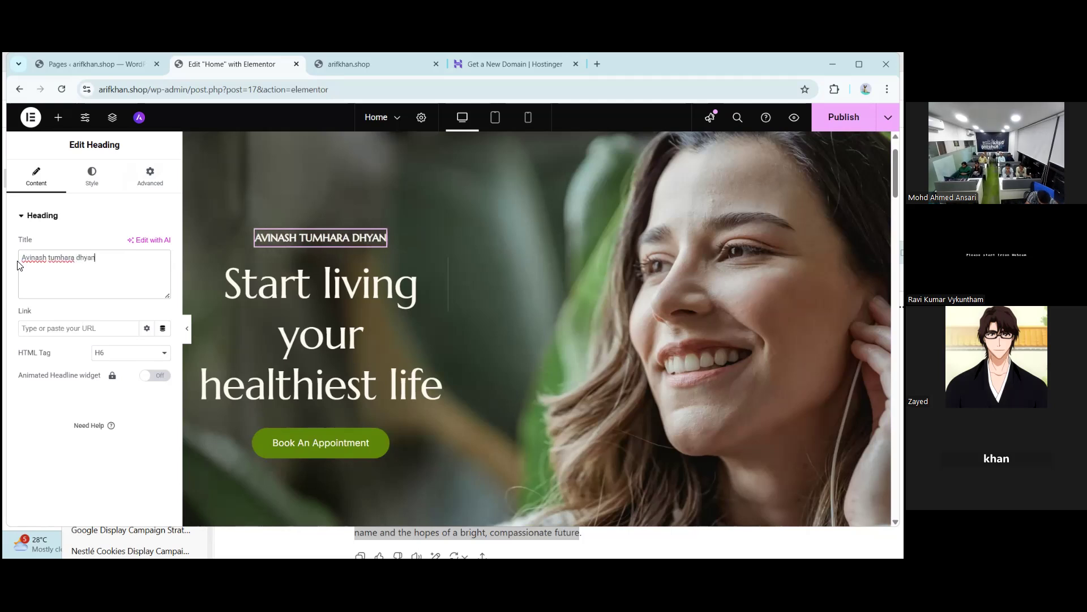
pyautogui.write(' kaha hai')
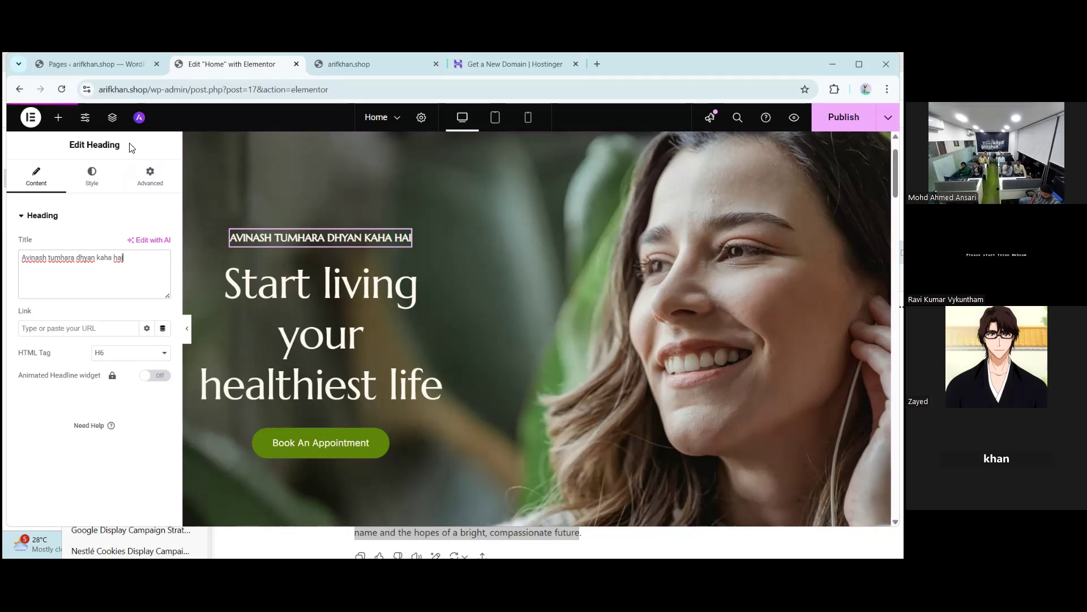
pyautogui.moveTo(98, 142); pyautogui.dragTo(62, 140)
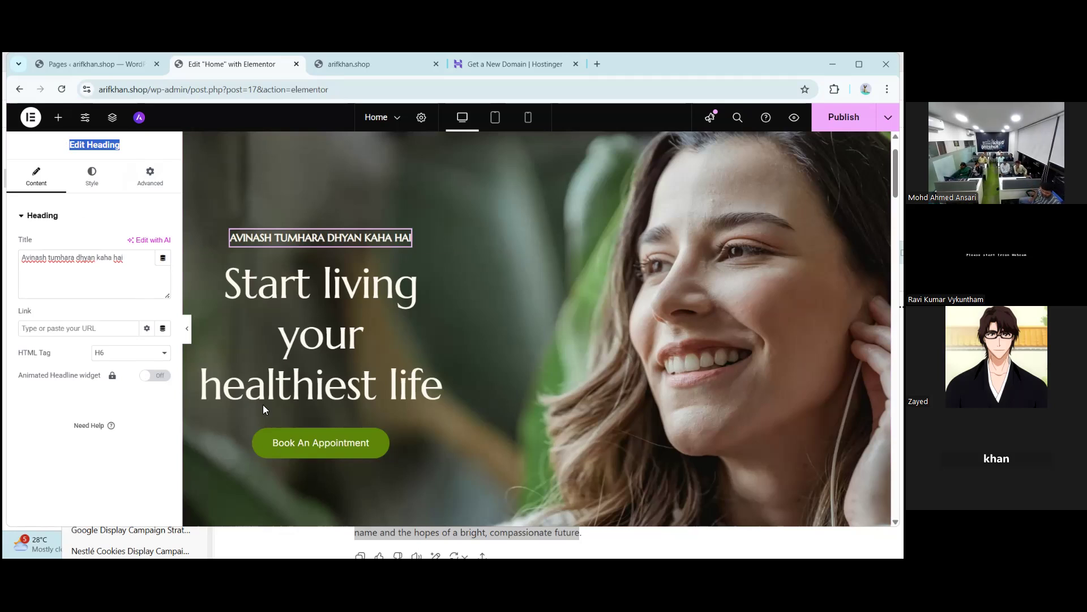
# - Open the booking button and the 'Start living' headline settings, selecting their text
pyautogui.click(383, 444)
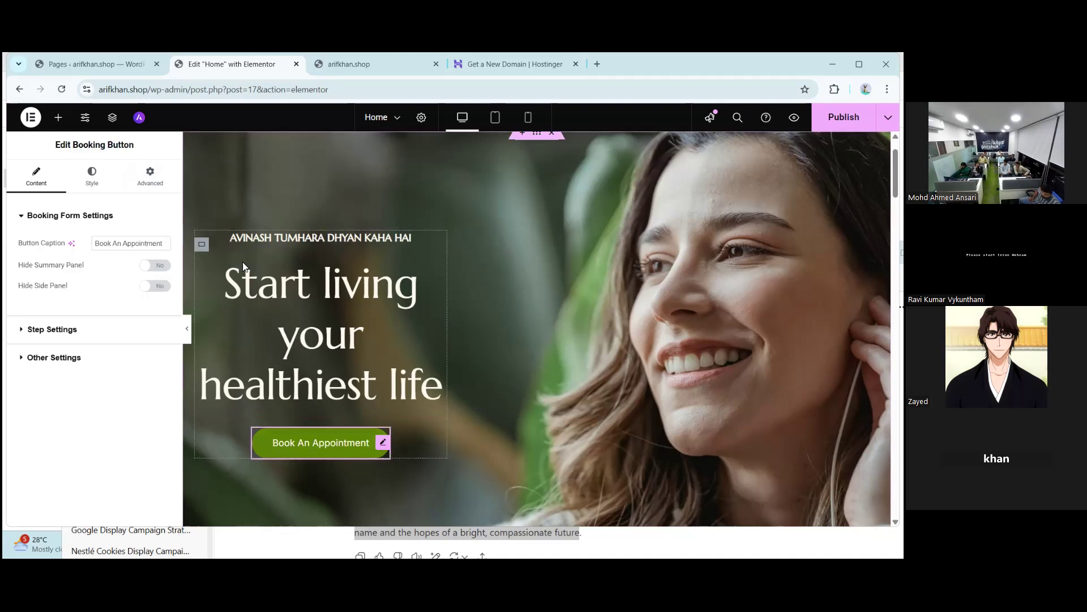
pyautogui.doubleClick(122, 144)
pyautogui.moveTo(80, 141); pyautogui.dragTo(49, 143)
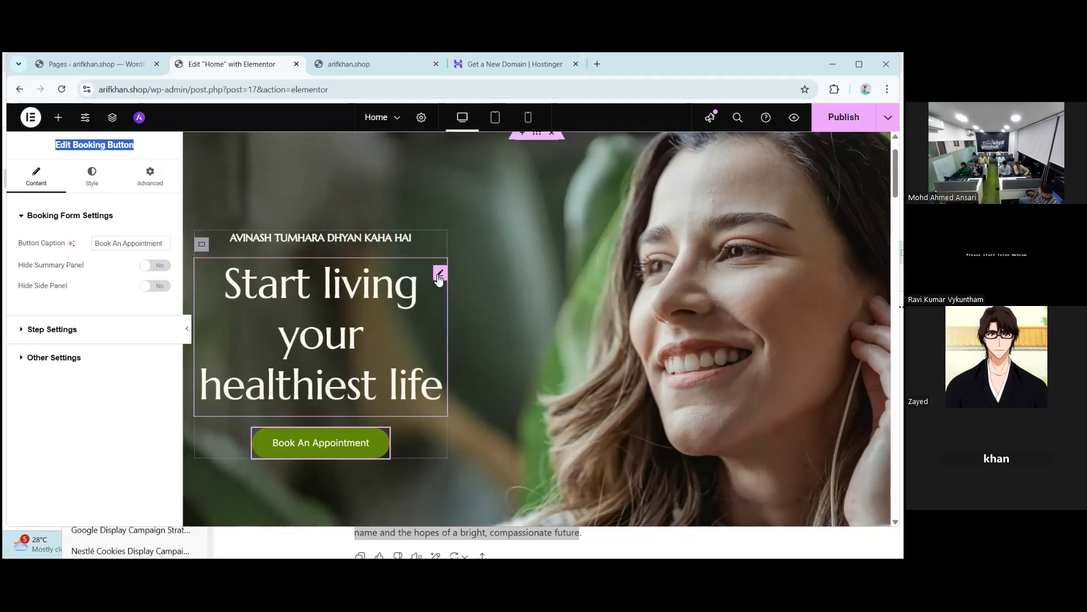
pyautogui.click(439, 275)
pyautogui.moveTo(121, 144); pyautogui.dragTo(69, 148)
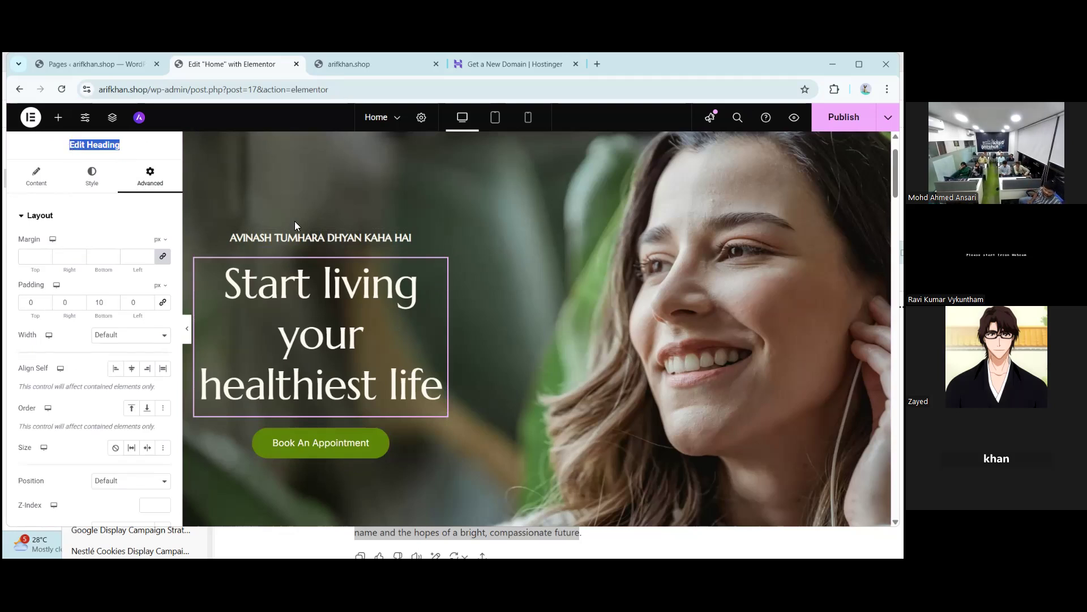
# - Open the AVINASH TUMHARA DHYAN KAHA HAI subtitle, review its Title text, and show its Style settings
pyautogui.click(404, 246)
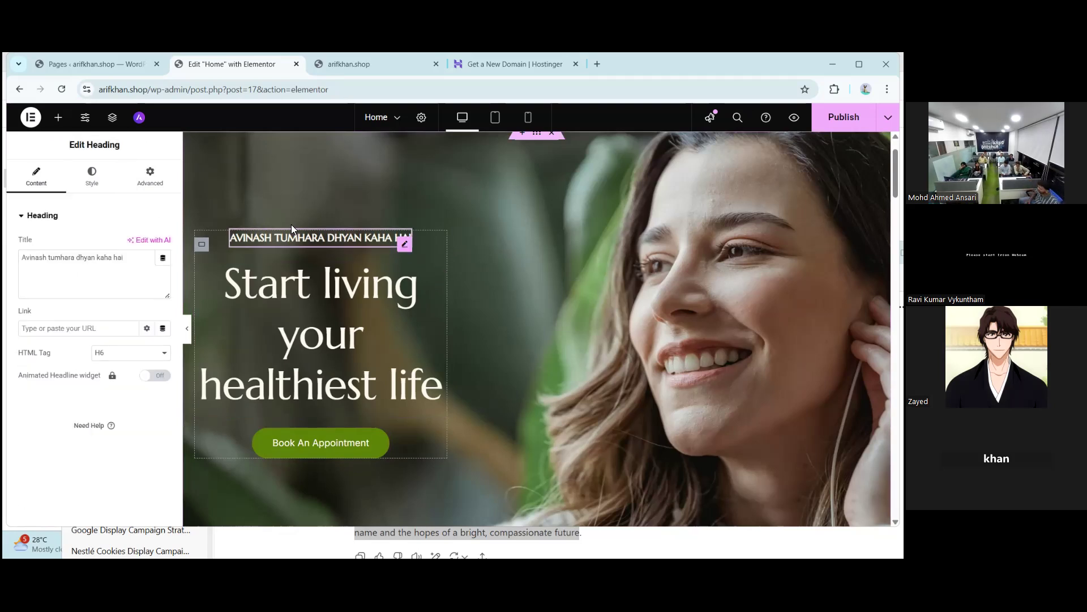
pyautogui.moveTo(128, 258); pyautogui.dragTo(16, 258)
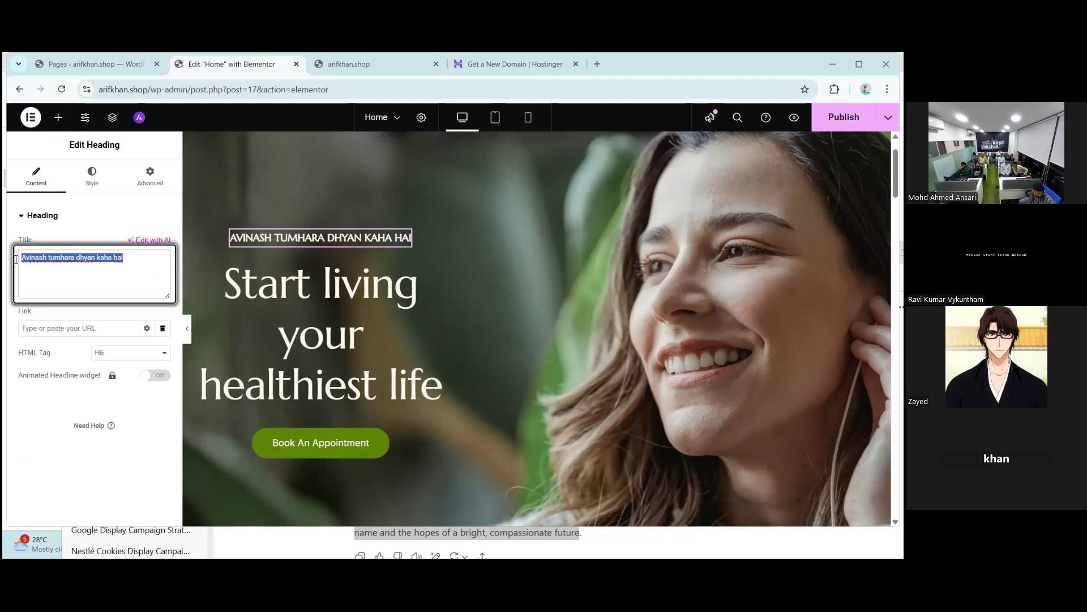
pyautogui.click(49, 279)
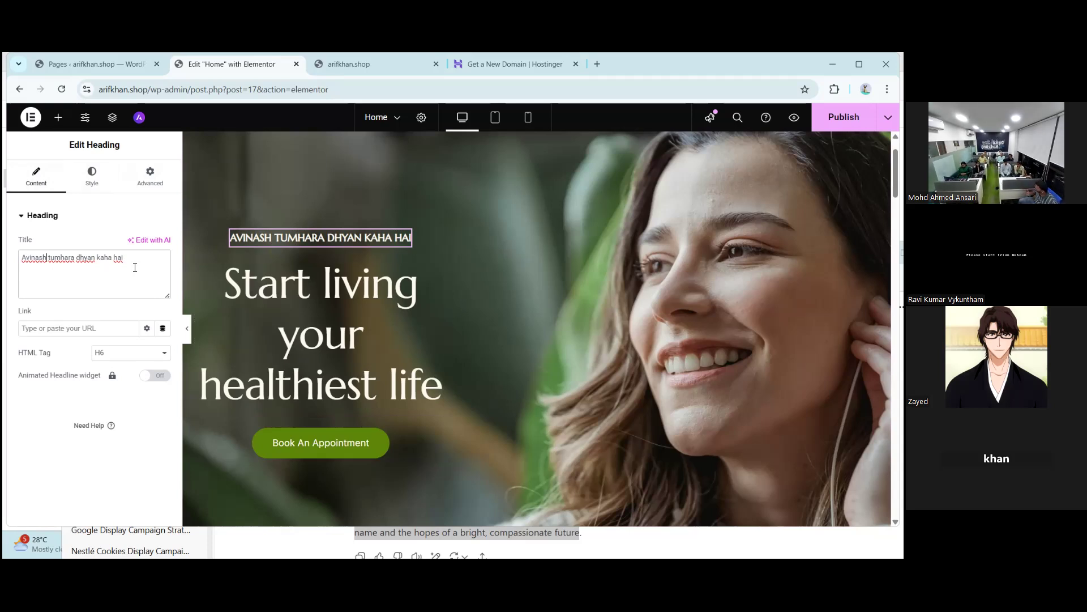
pyautogui.click(95, 179)
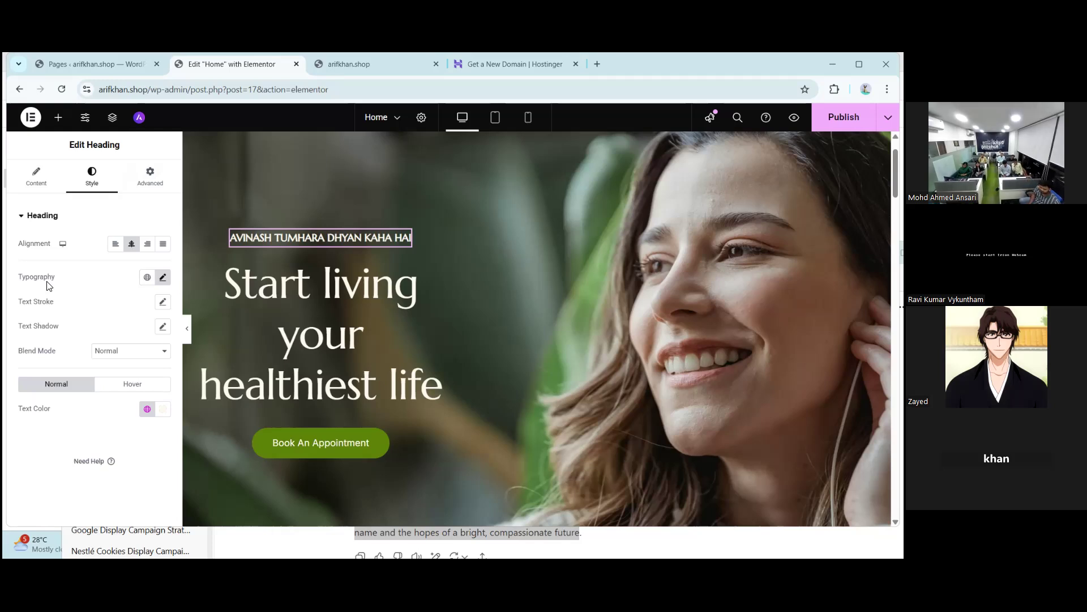
# - In the subtitle's Typography, try Times New Roman, then search 'popp' and set the family to Poppins
pyautogui.click(163, 277)
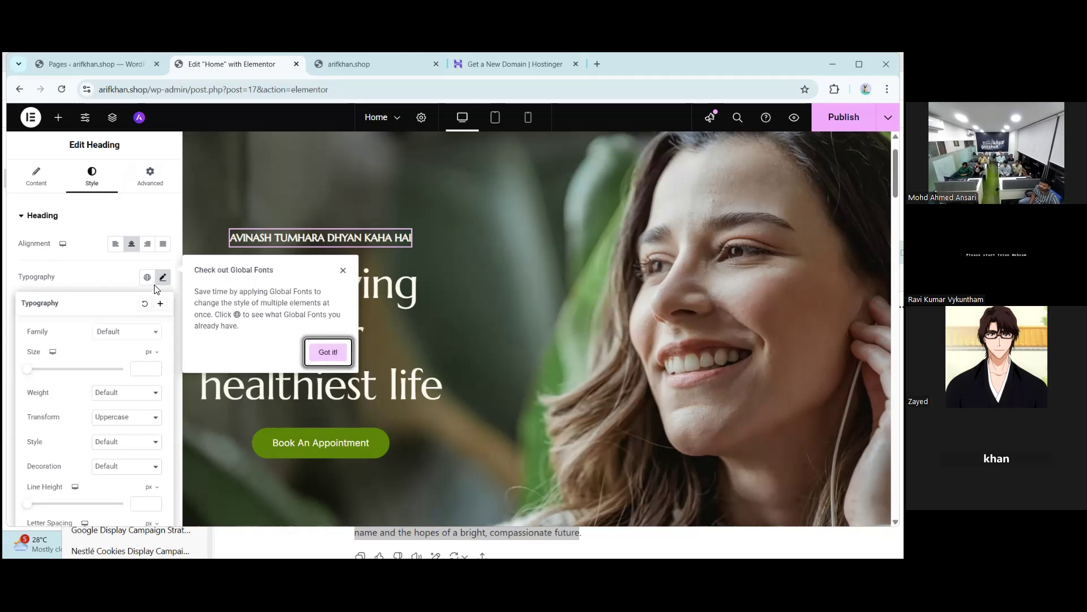
pyautogui.scroll(-1, 96, 335)
pyautogui.scroll(1, 92, 349)
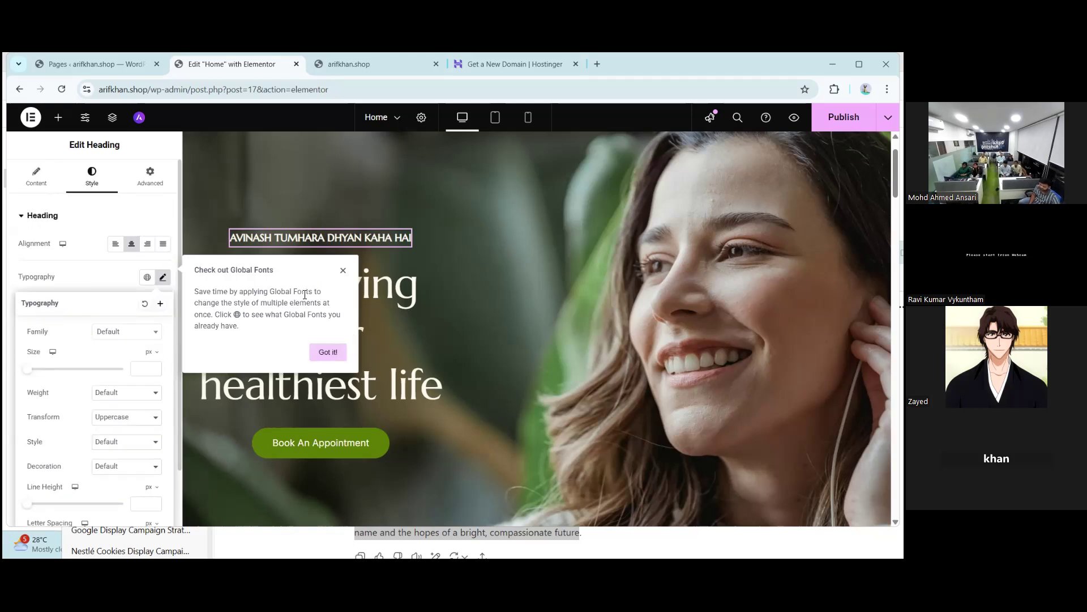
pyautogui.click(342, 271)
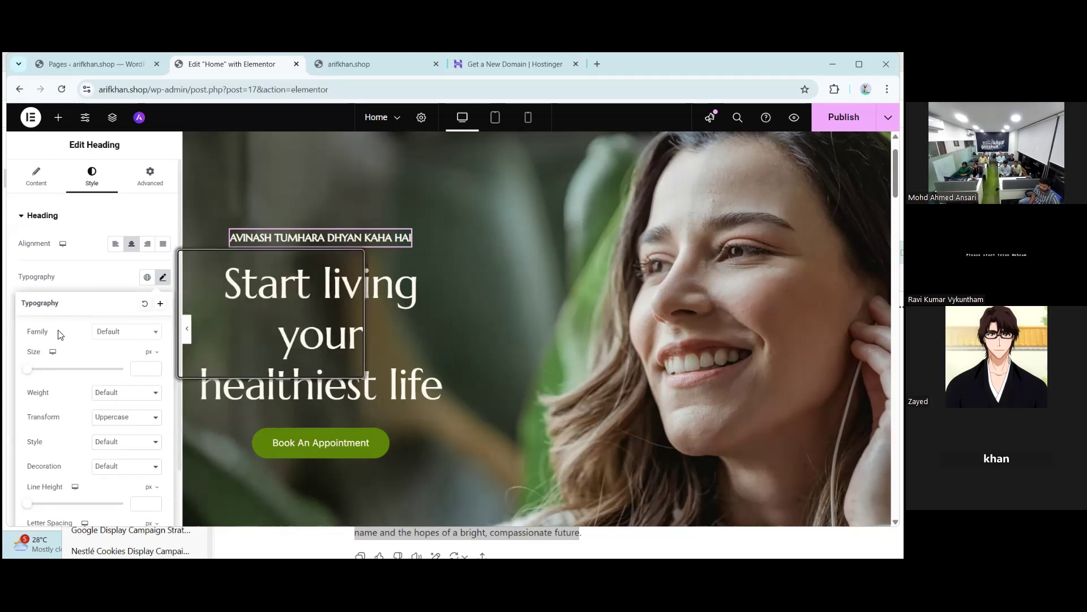
pyautogui.click(136, 332)
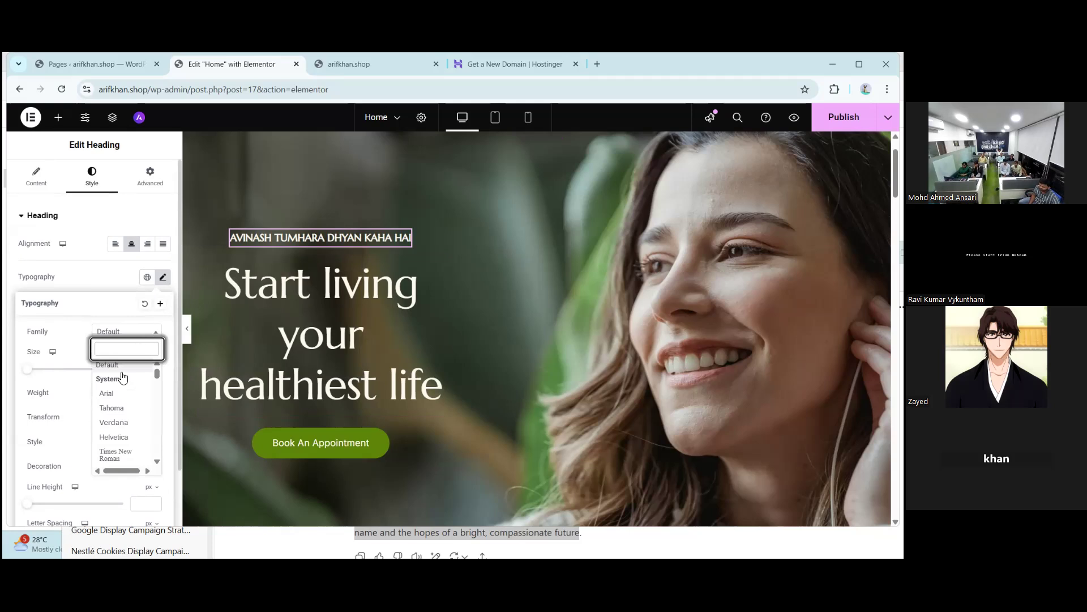
pyautogui.scroll(-1, 110, 427)
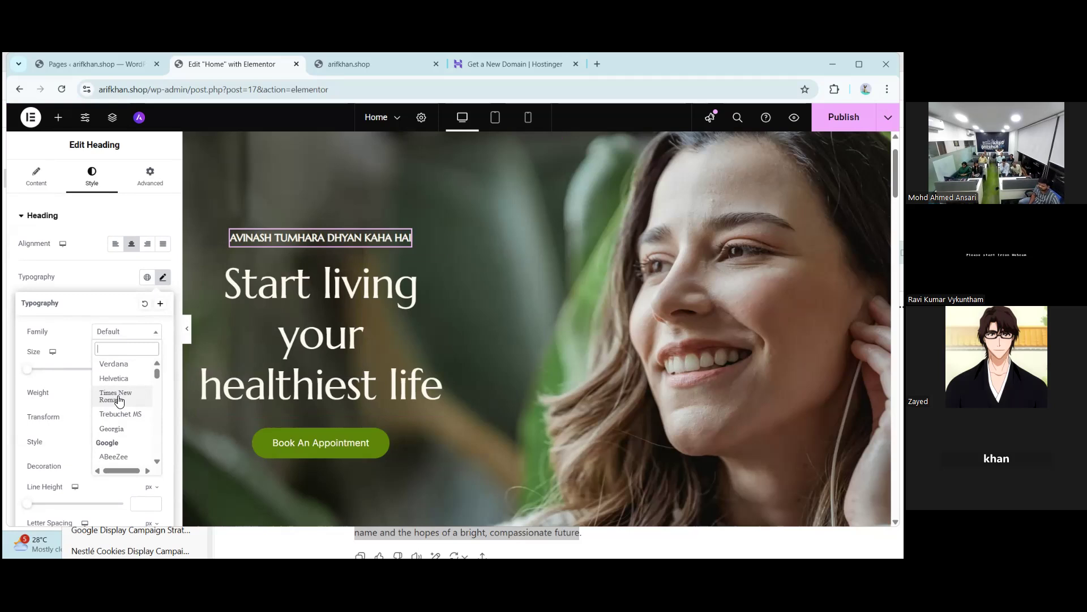
pyautogui.click(119, 401)
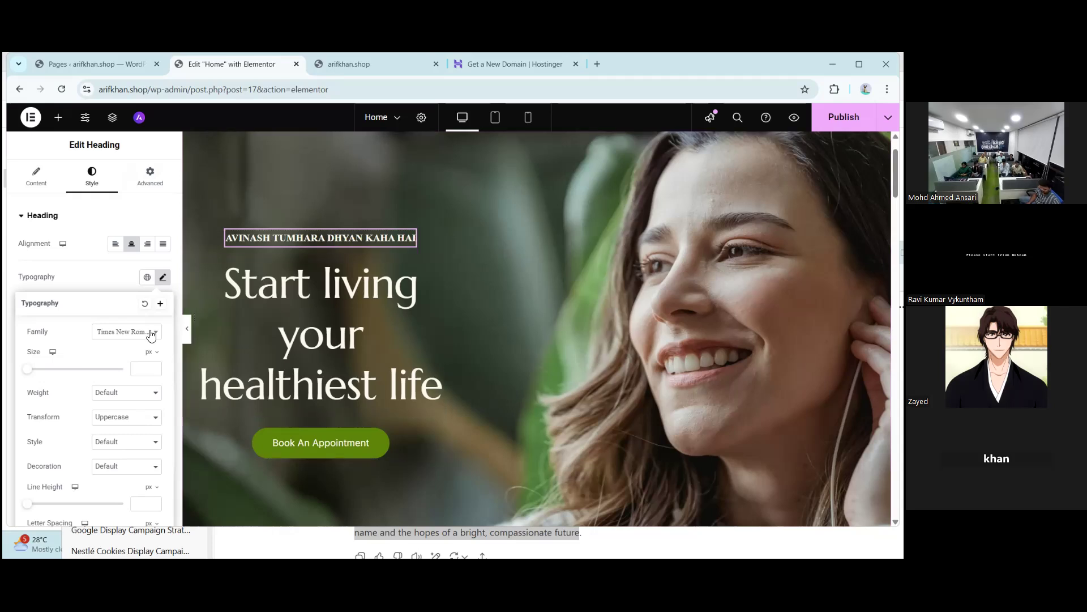
pyautogui.click(121, 334)
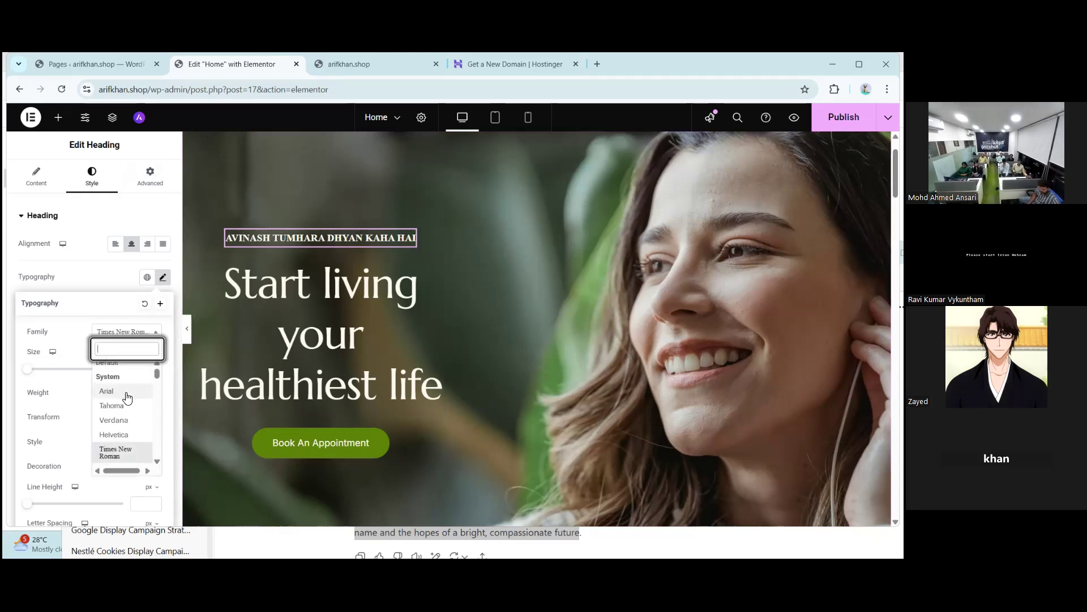
pyautogui.scroll(-5, 127, 398)
pyautogui.scroll(-2, 127, 398)
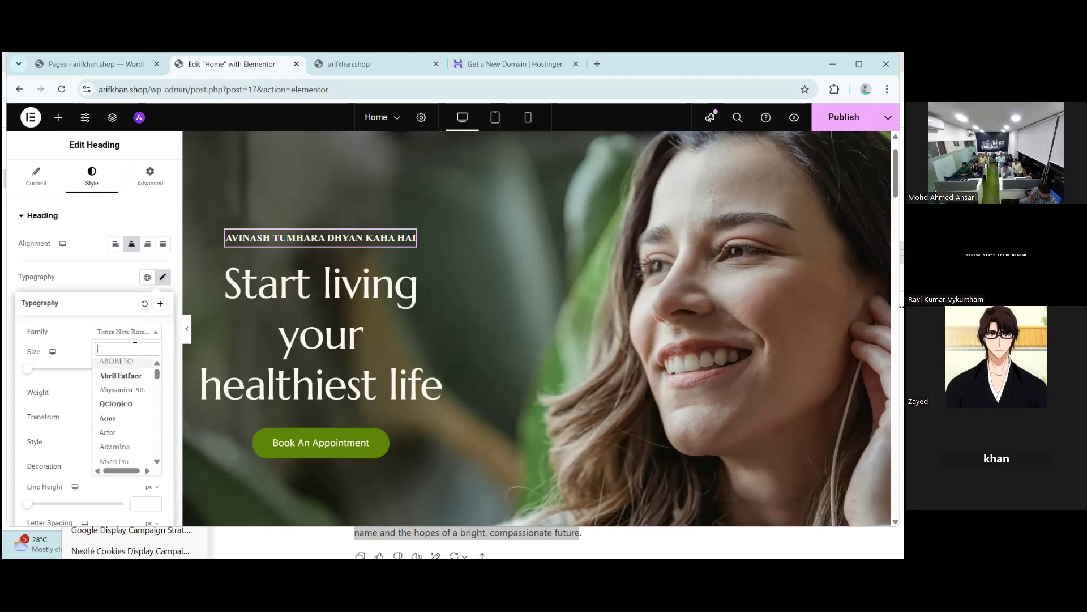
pyautogui.write('pop')
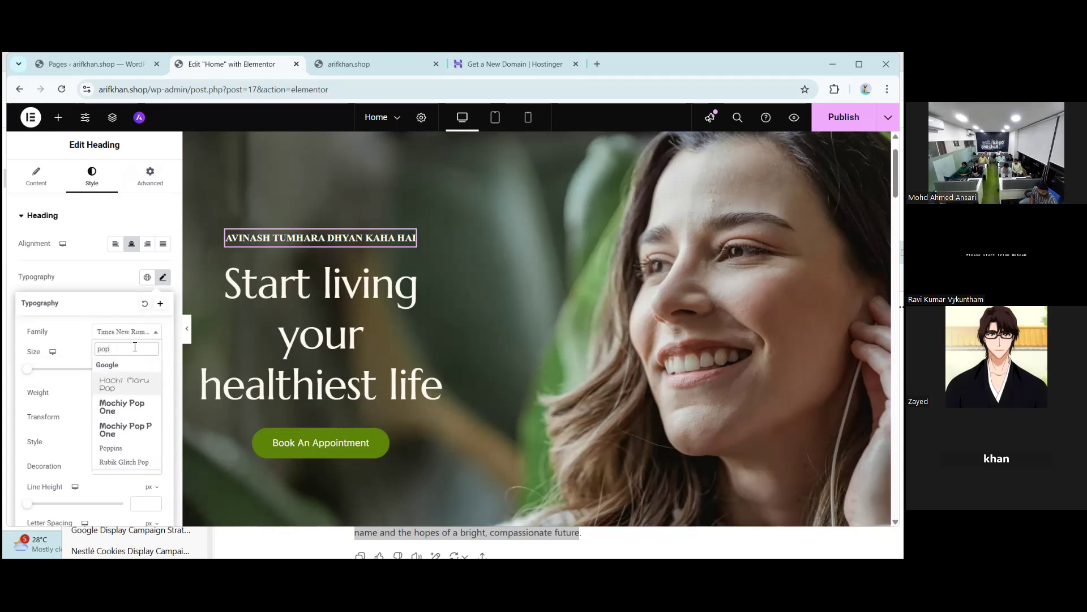
pyautogui.write('p')
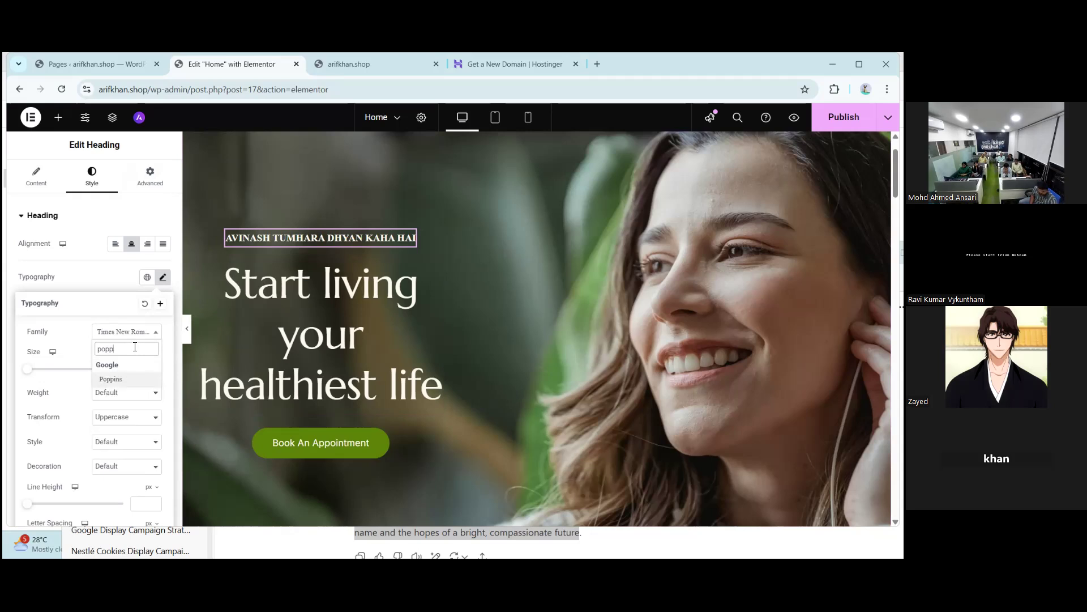
pyautogui.click(111, 380)
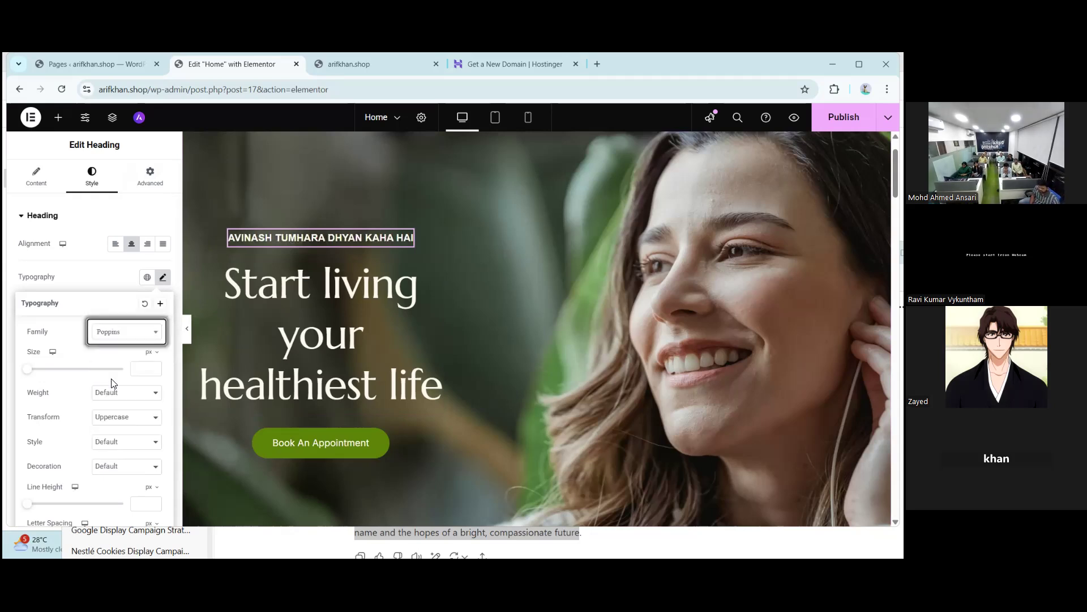
# - Set the subtitle's font size to 22 px
pyautogui.click(253, 246)
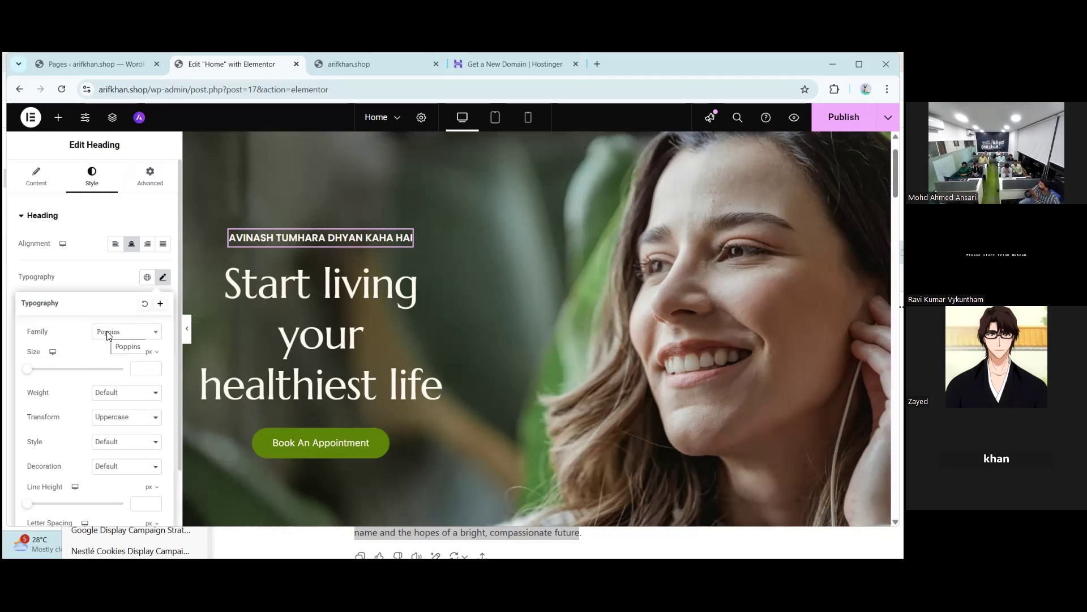
pyautogui.click(29, 373)
pyautogui.moveTo(41, 373); pyautogui.dragTo(38, 374)
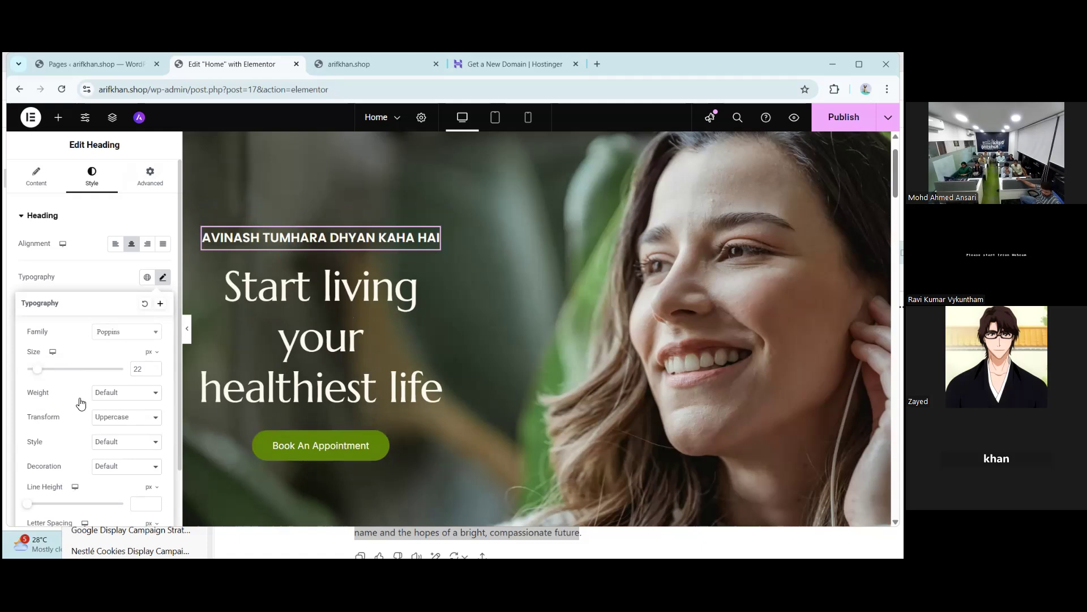
# - After trying 500 and 800 weights, set the subtitle's font weight to 300 (Light)
pyautogui.click(132, 398)
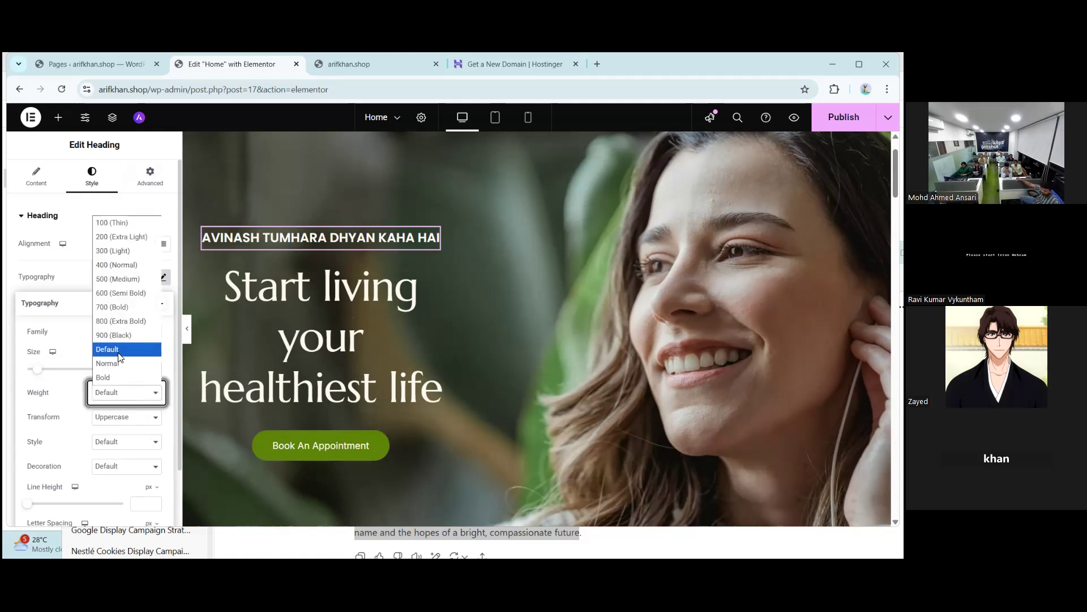
pyautogui.click(128, 255)
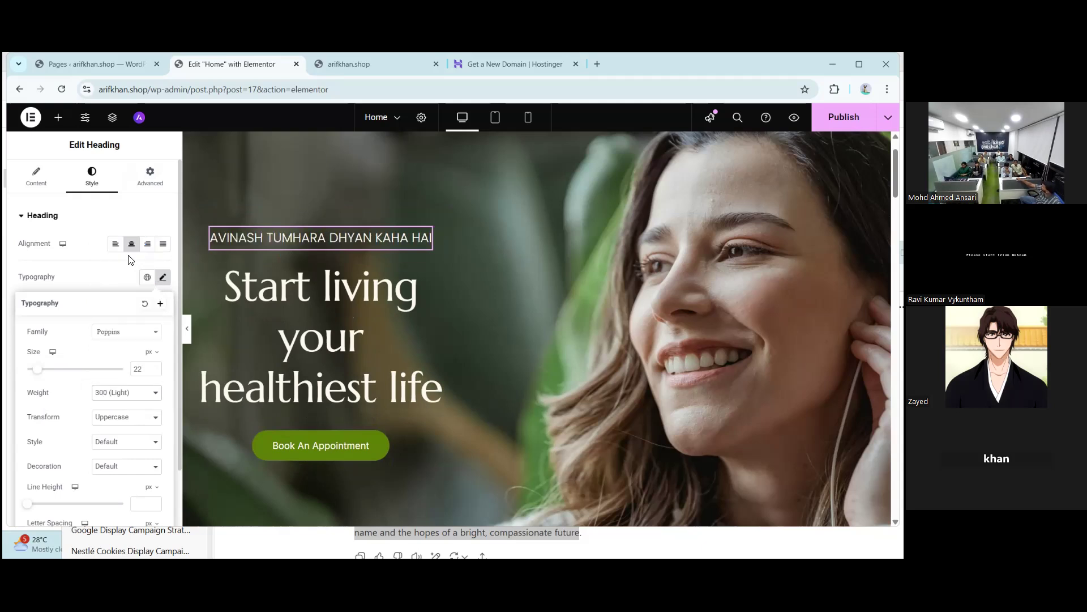
pyautogui.click(111, 397)
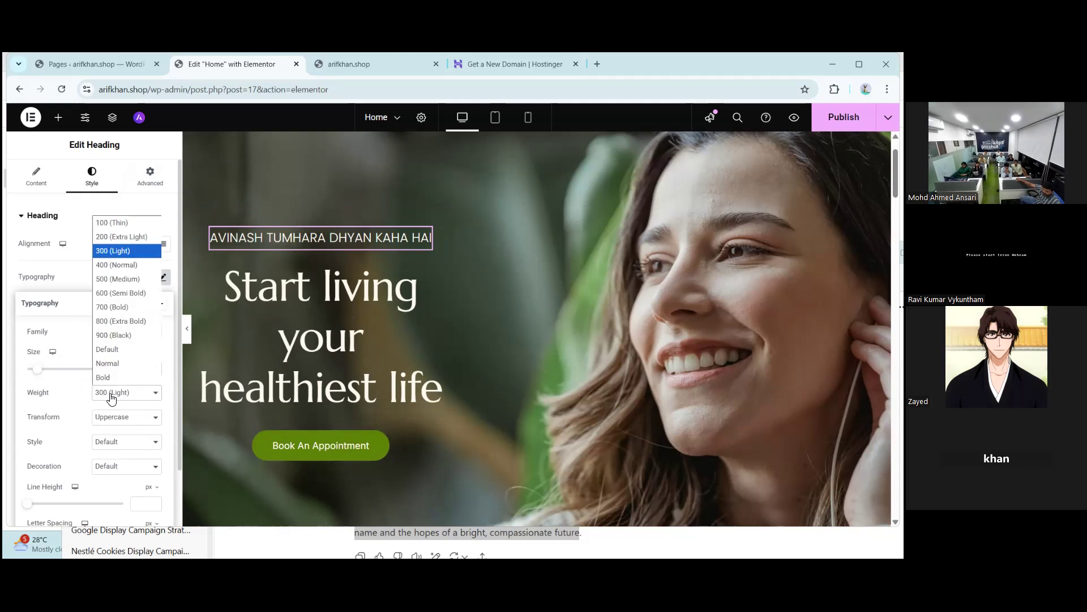
pyautogui.click(117, 277)
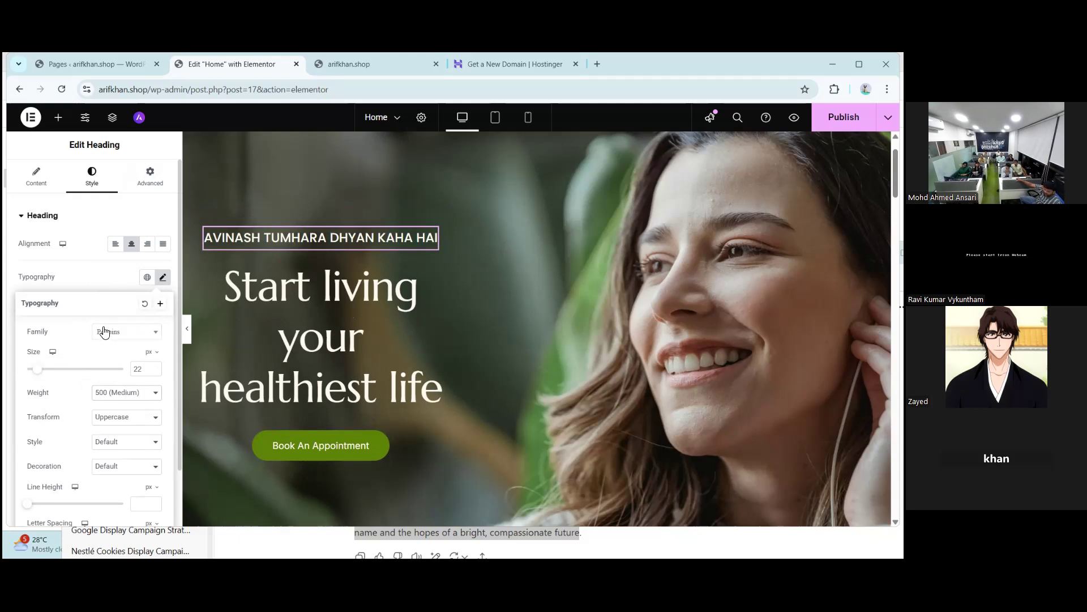
pyautogui.click(113, 395)
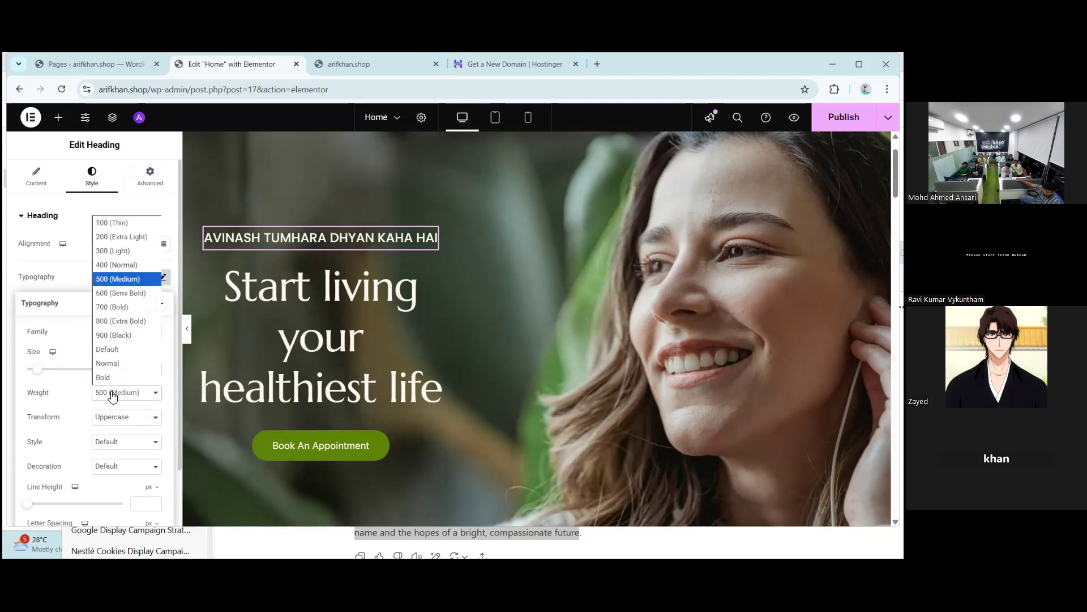
pyautogui.click(123, 324)
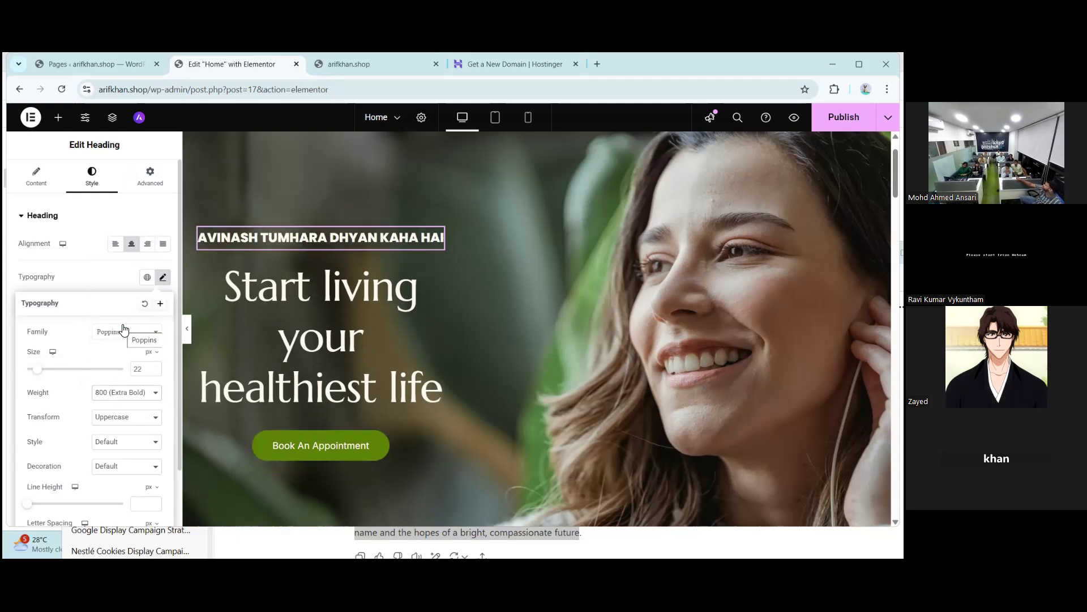
pyautogui.click(116, 392)
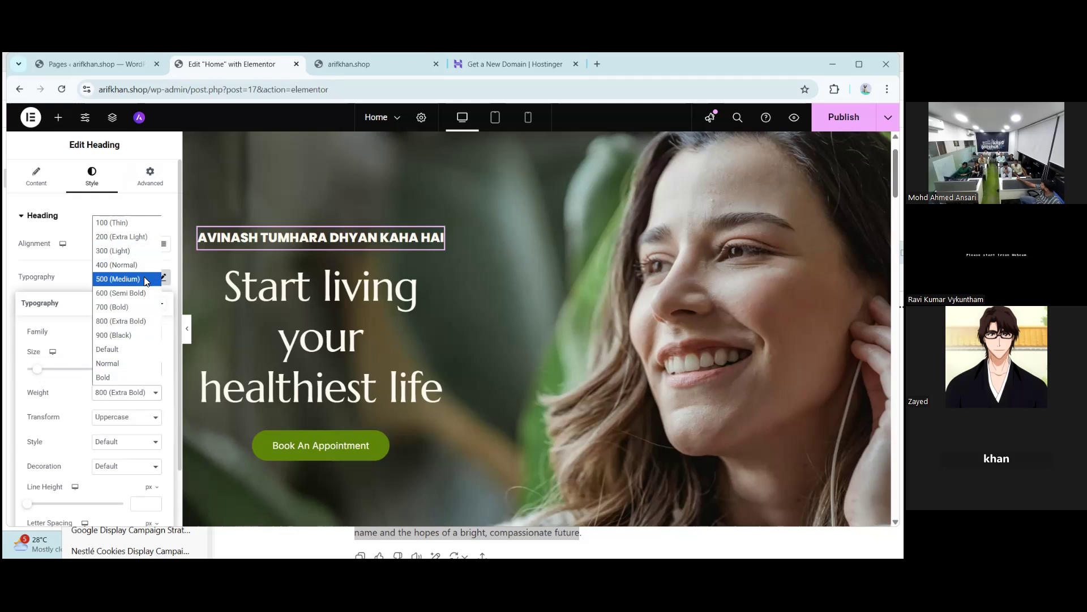
pyautogui.click(123, 251)
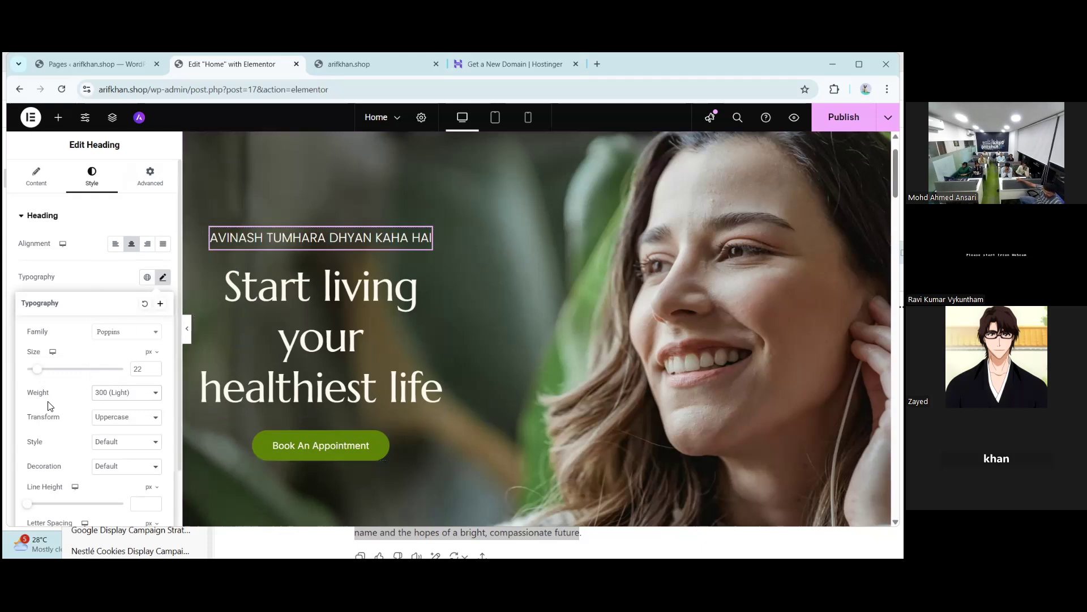
# - Set the subtitle's transform to Capitalize (after trying lowercase) and its style to Italic
pyautogui.click(141, 424)
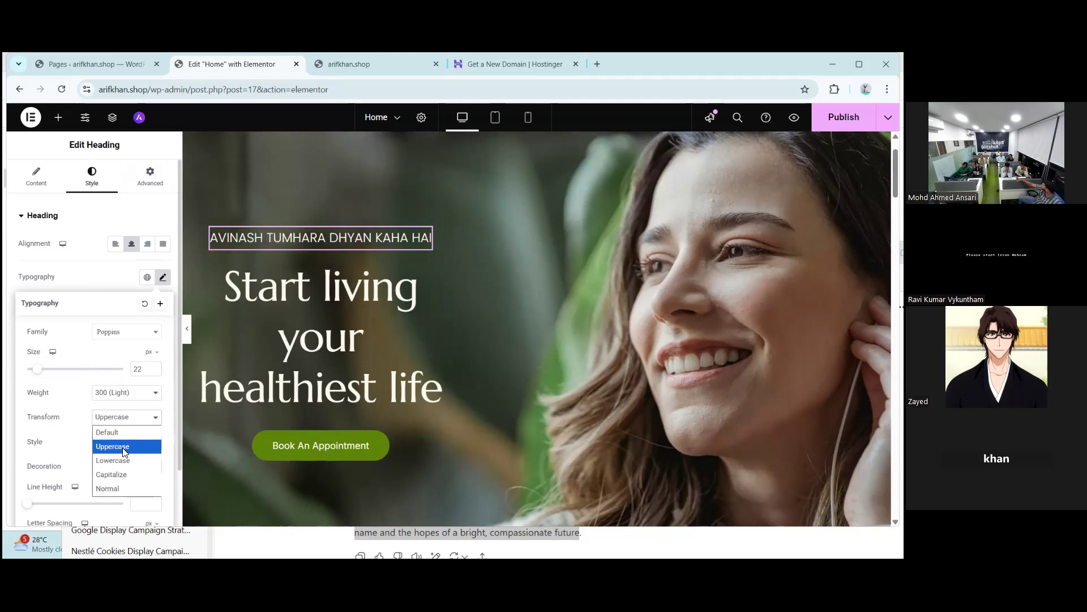
pyautogui.click(116, 464)
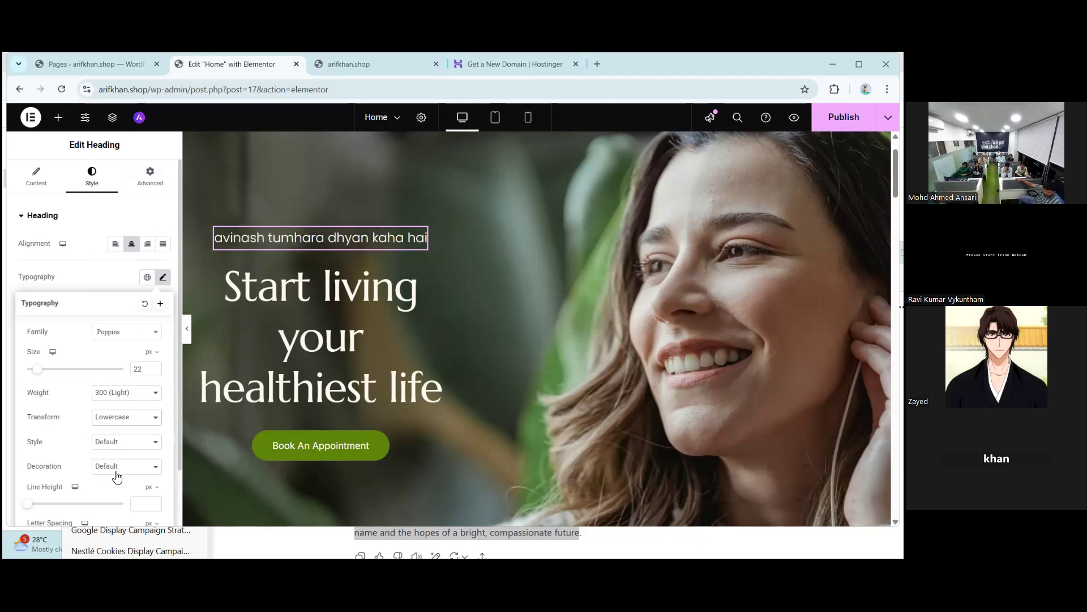
pyautogui.click(136, 422)
pyautogui.click(125, 480)
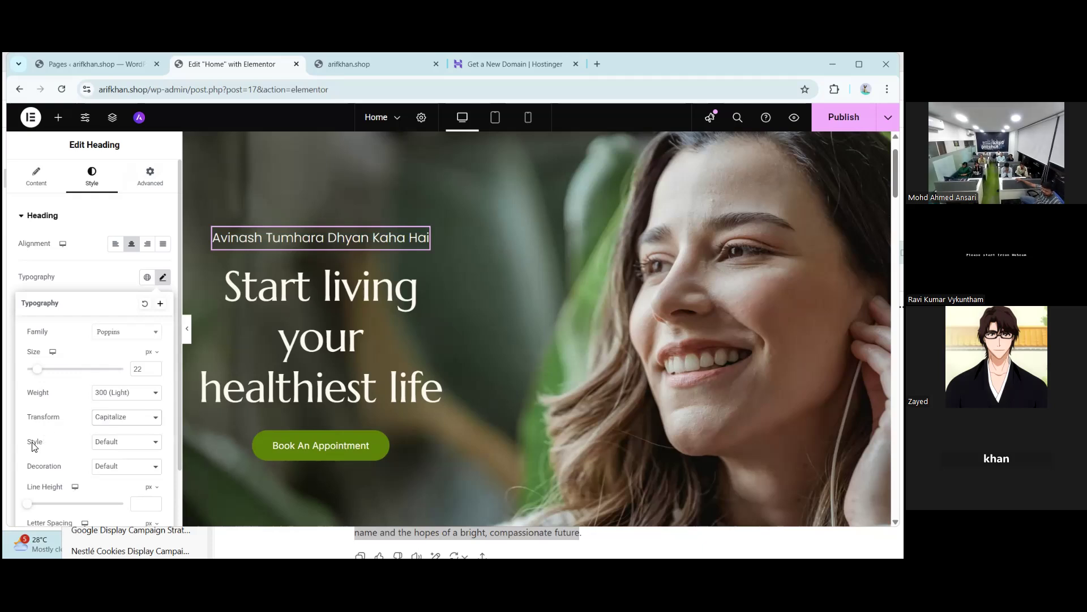
pyautogui.click(127, 448)
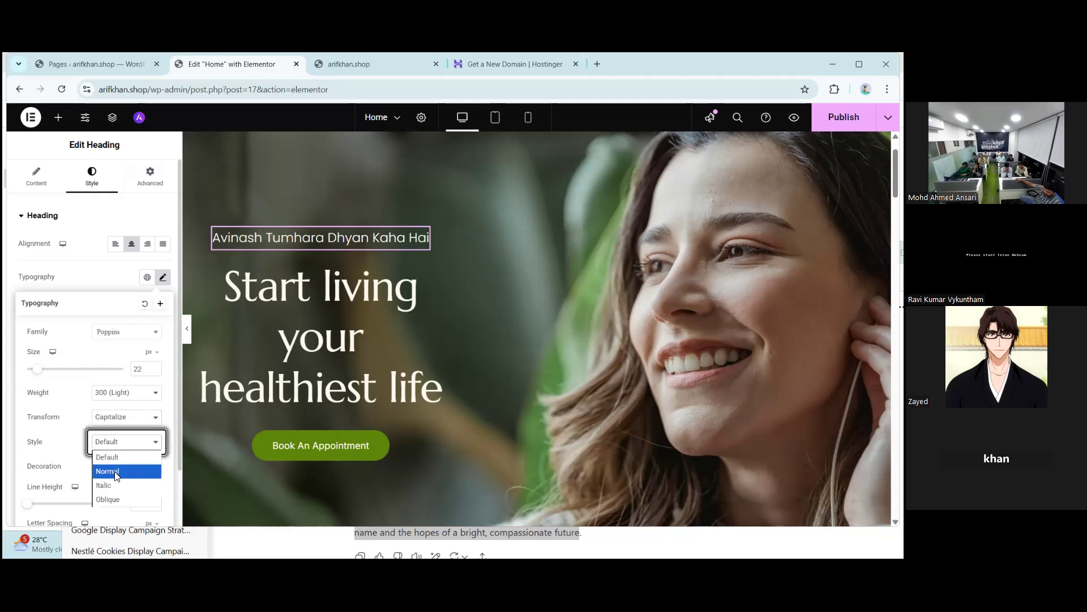
pyautogui.click(107, 486)
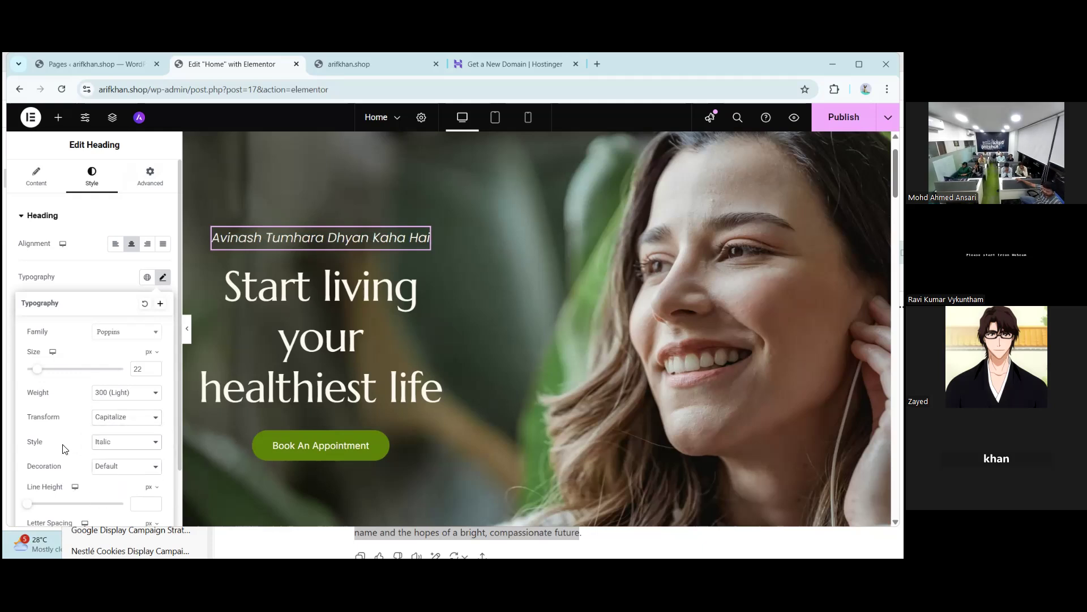
pyautogui.scroll(-1, 80, 459)
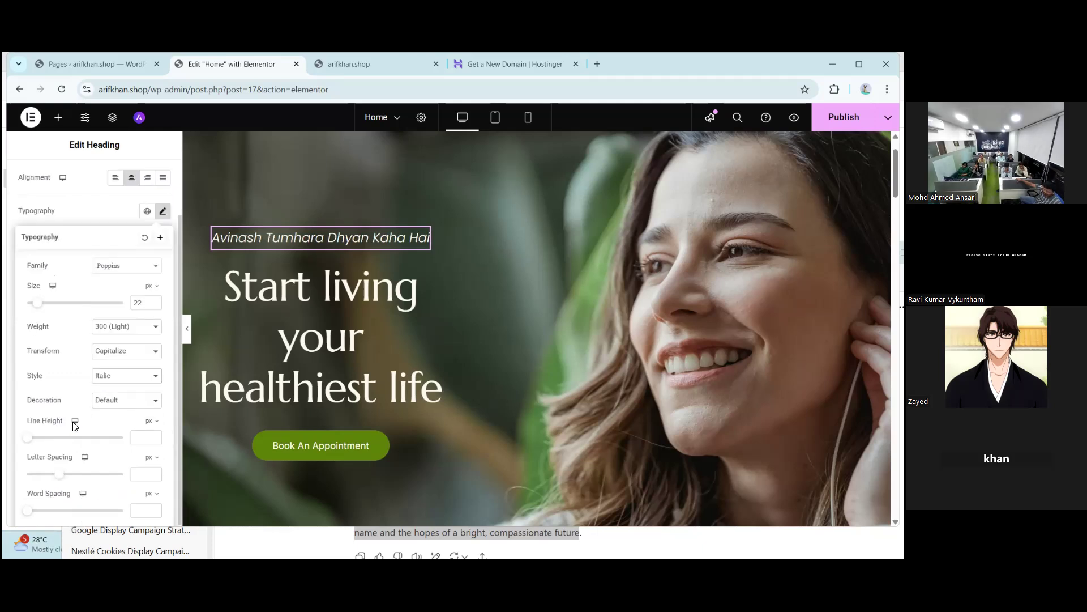
pyautogui.click(113, 402)
pyautogui.click(112, 429)
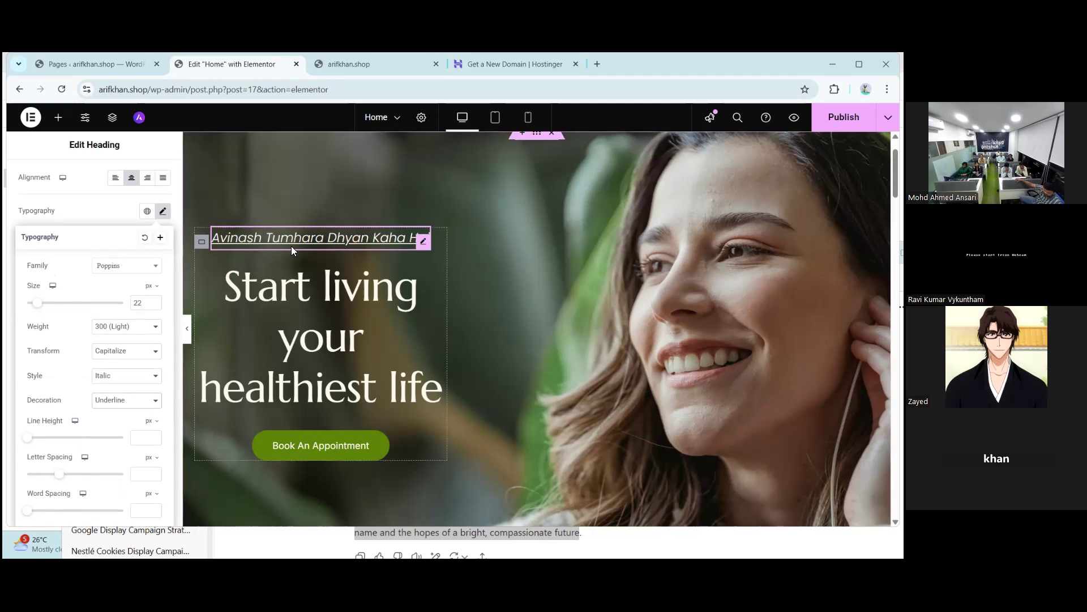
pyautogui.click(113, 403)
pyautogui.click(111, 443)
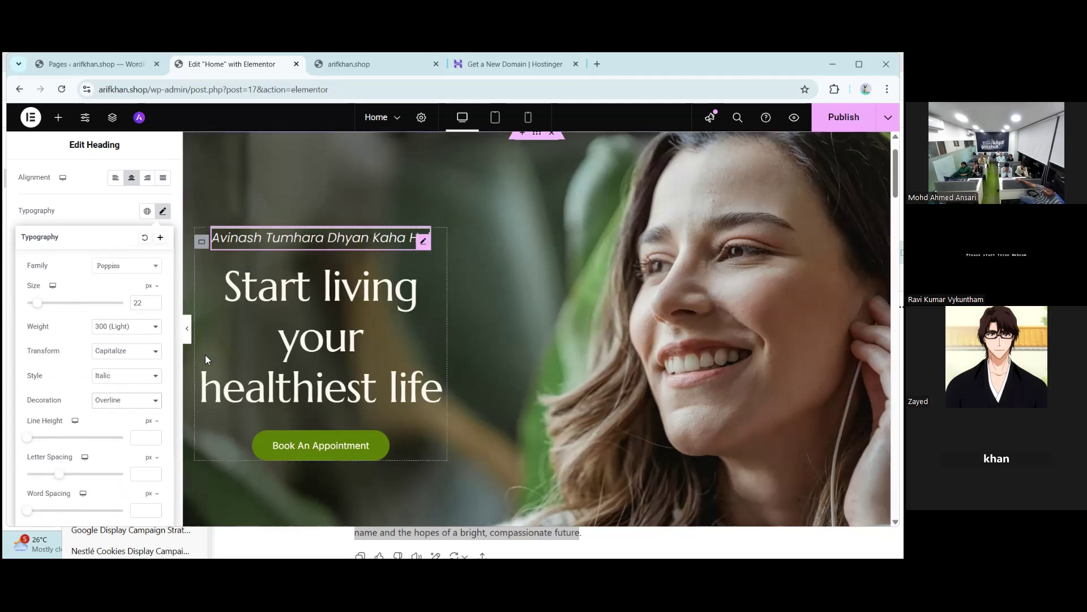
pyautogui.click(122, 402)
pyautogui.click(116, 457)
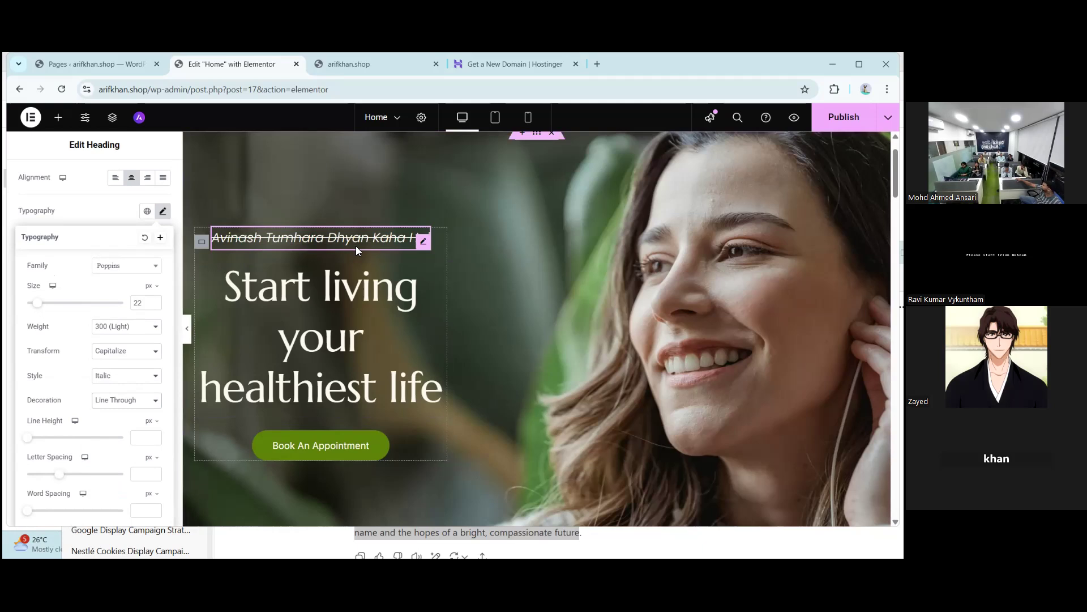
pyautogui.click(140, 406)
pyautogui.click(127, 416)
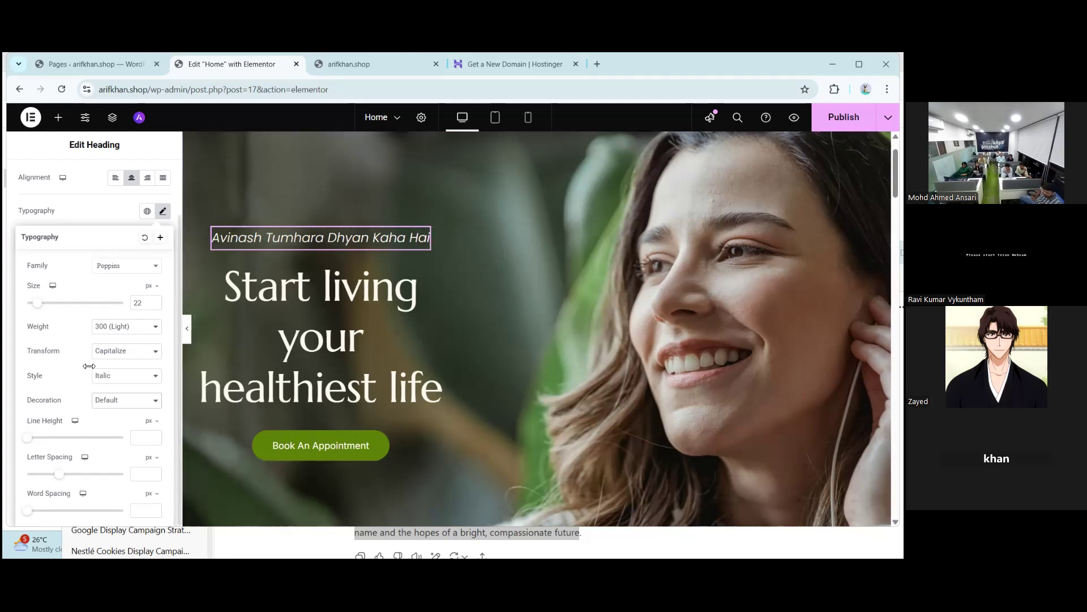
# - Give the subtitle 1 px letter spacing and wider word spacing, then close Typography
pyautogui.click(61, 476)
pyautogui.moveTo(63, 479)
pyautogui.mouseDown()
pyautogui.moveTo(75, 482)
pyautogui.moveTo(66, 477)
pyautogui.mouseUp()
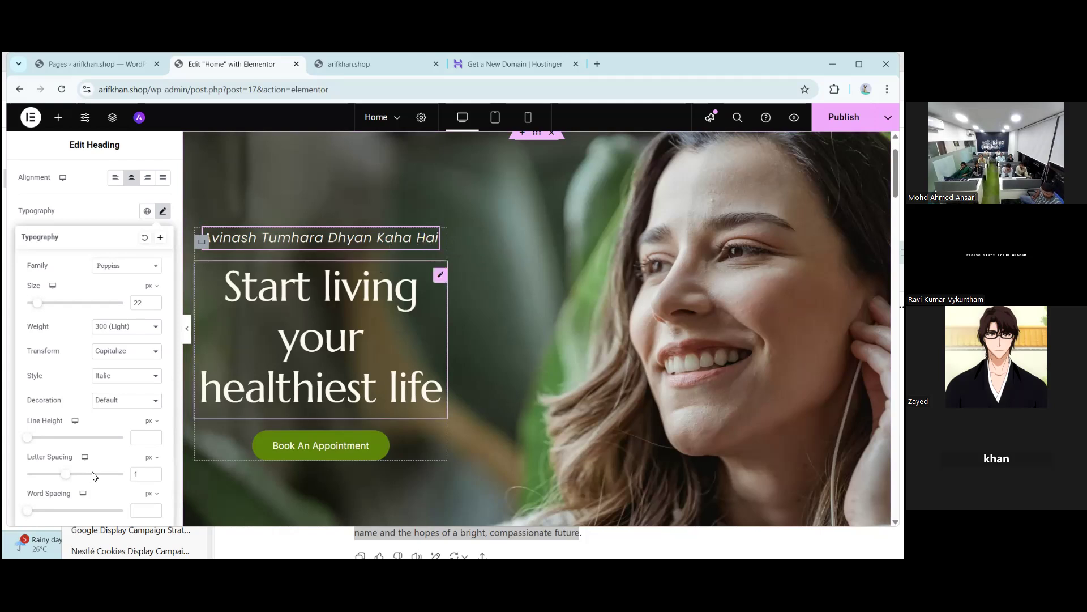
pyautogui.moveTo(28, 513)
pyautogui.mouseDown()
pyautogui.moveTo(49, 513)
pyautogui.moveTo(36, 515)
pyautogui.mouseUp()
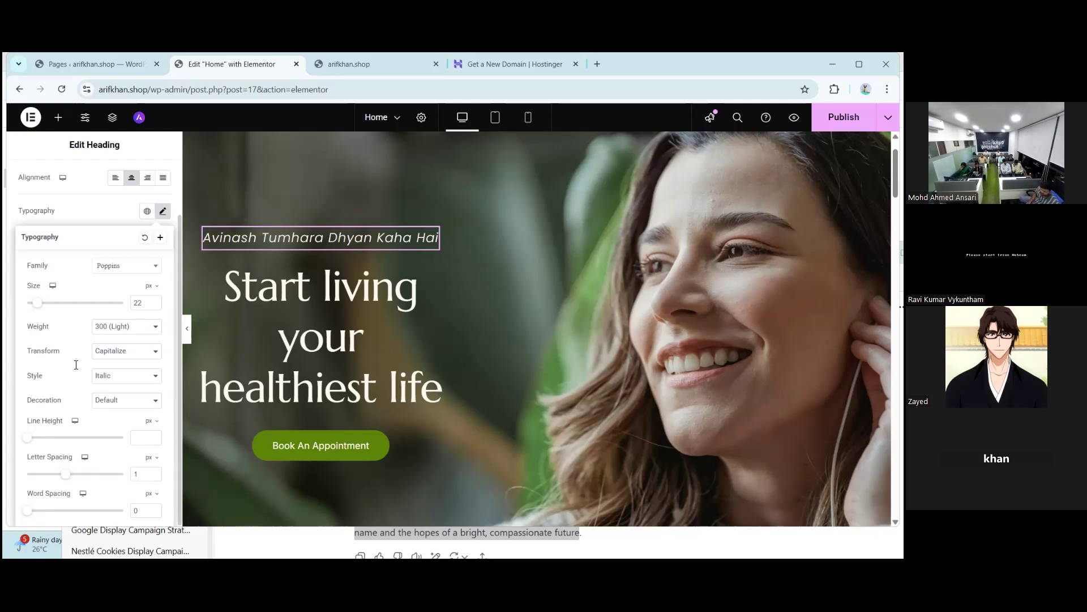
pyautogui.click(41, 216)
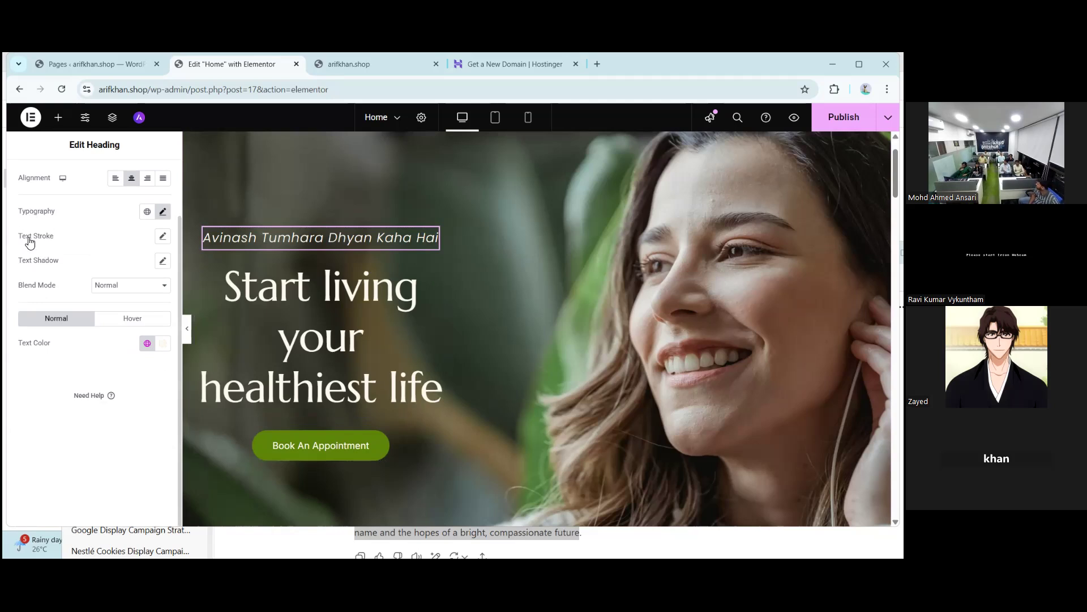
pyautogui.click(162, 239)
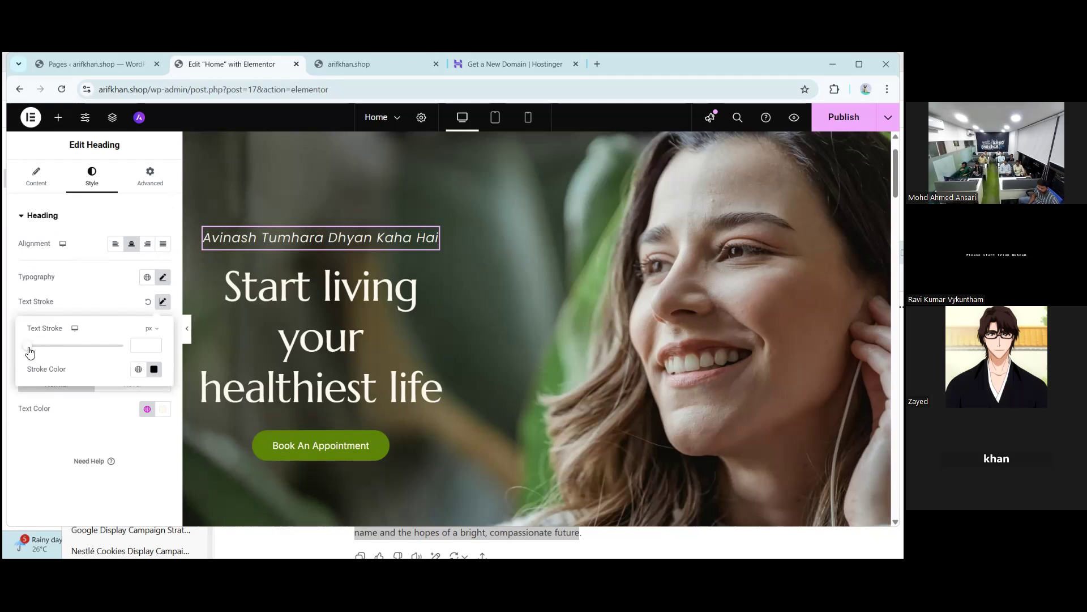
pyautogui.moveTo(29, 351)
pyautogui.mouseDown()
pyautogui.moveTo(101, 362)
pyautogui.moveTo(18, 379)
pyautogui.mouseUp()
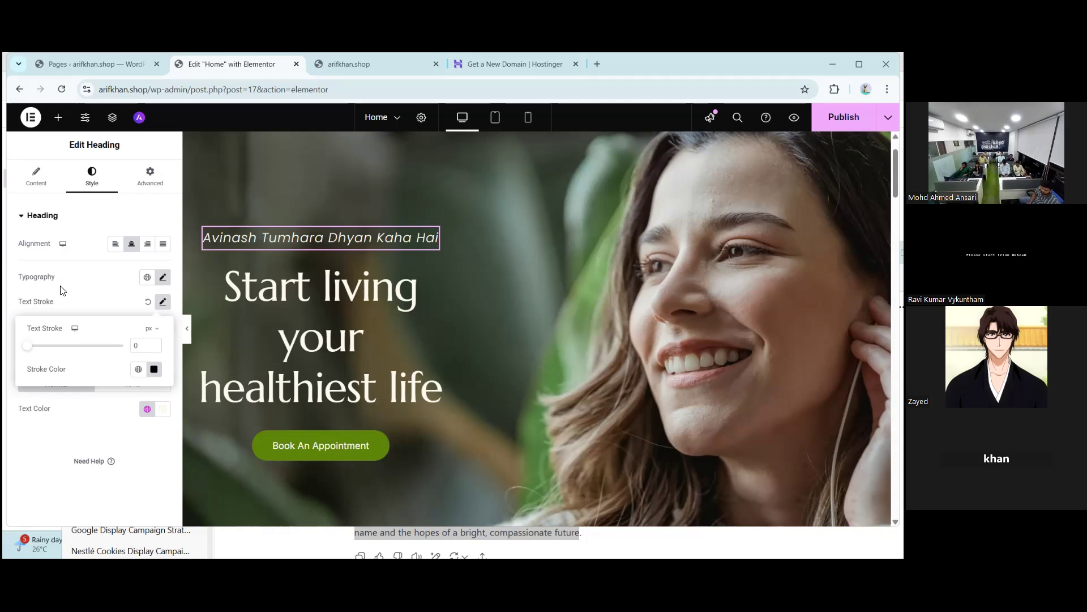
pyautogui.click(149, 303)
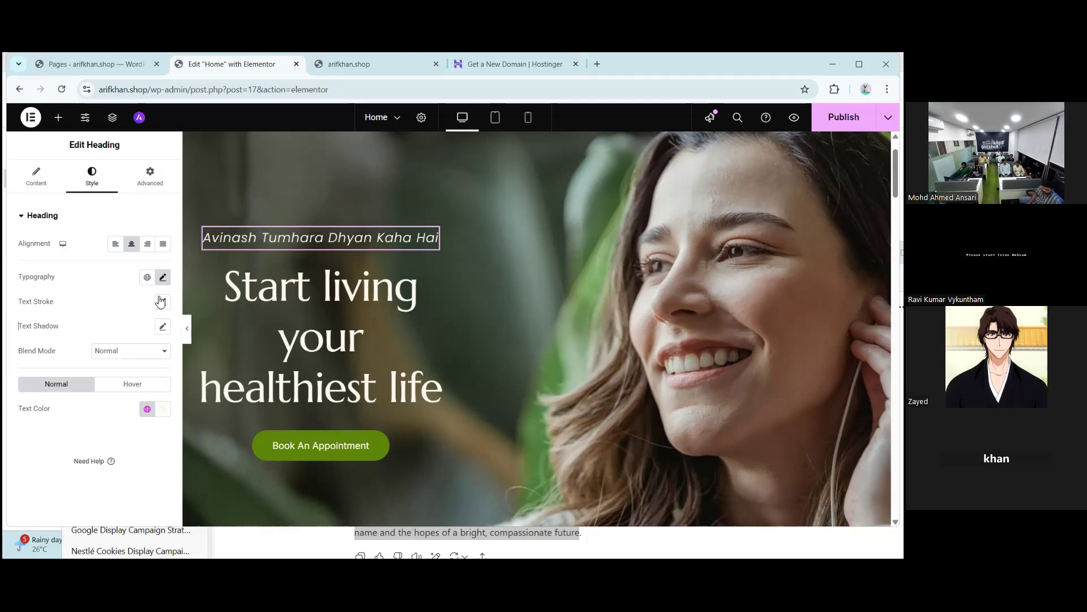
pyautogui.click(164, 278)
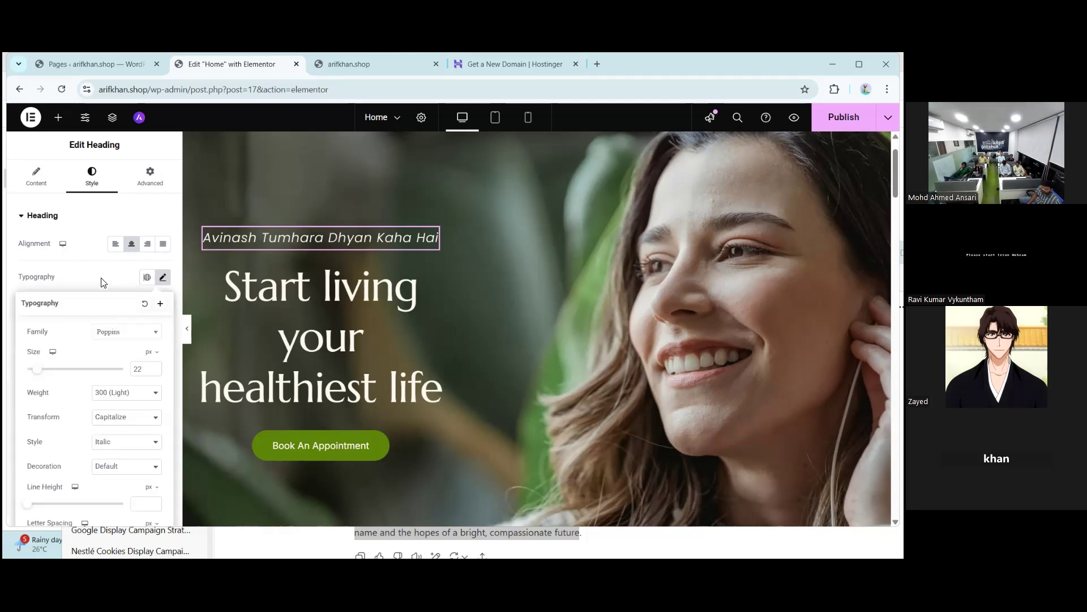
pyautogui.click(163, 277)
pyautogui.click(163, 302)
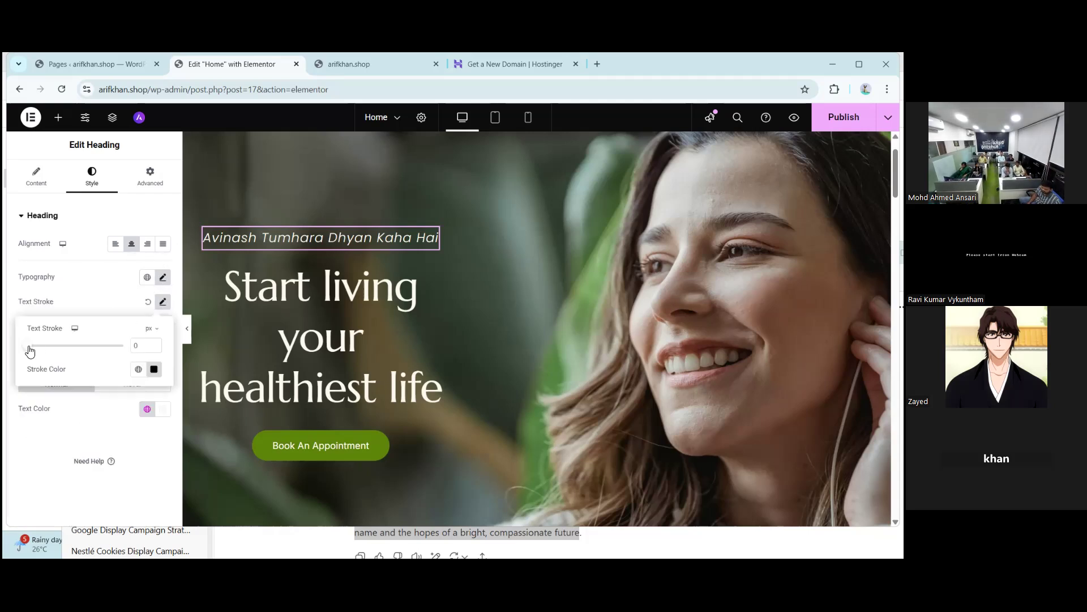
pyautogui.moveTo(27, 345); pyautogui.dragTo(57, 346)
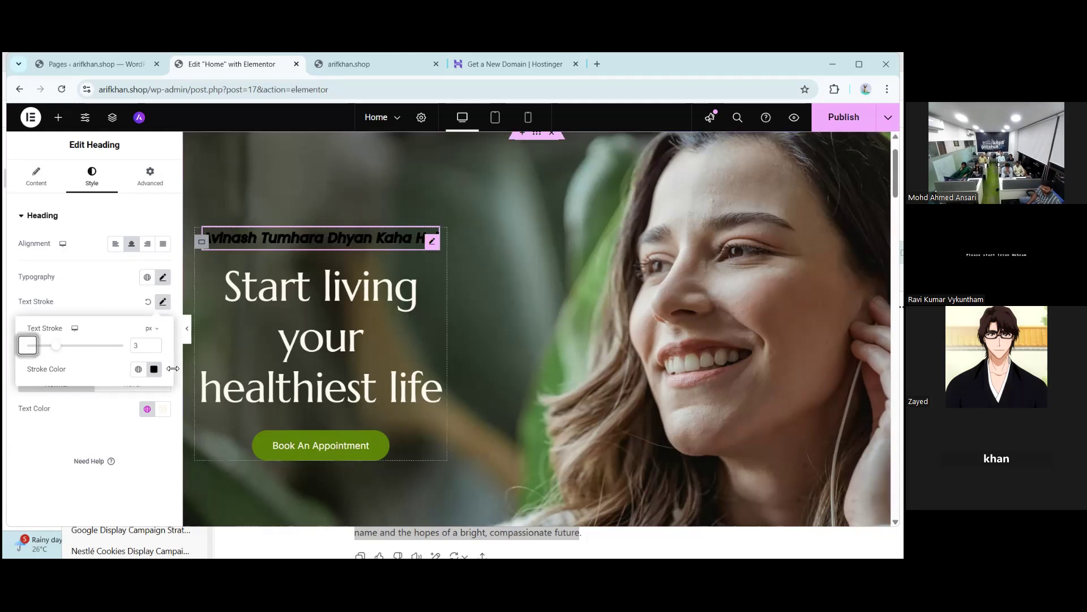
pyautogui.moveTo(209, 250); pyautogui.dragTo(227, 225)
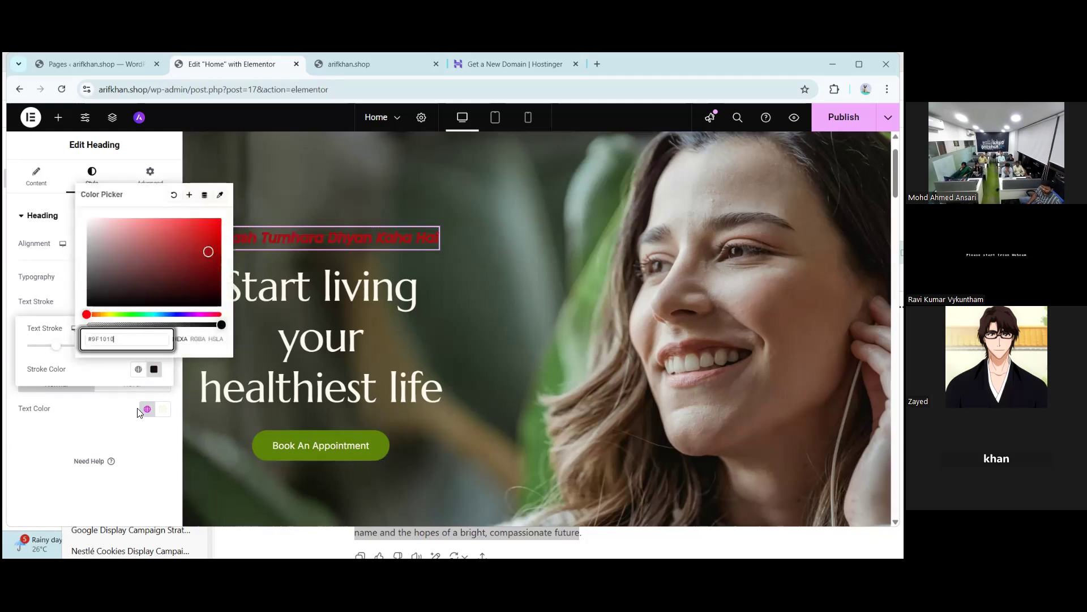
pyautogui.click(77, 426)
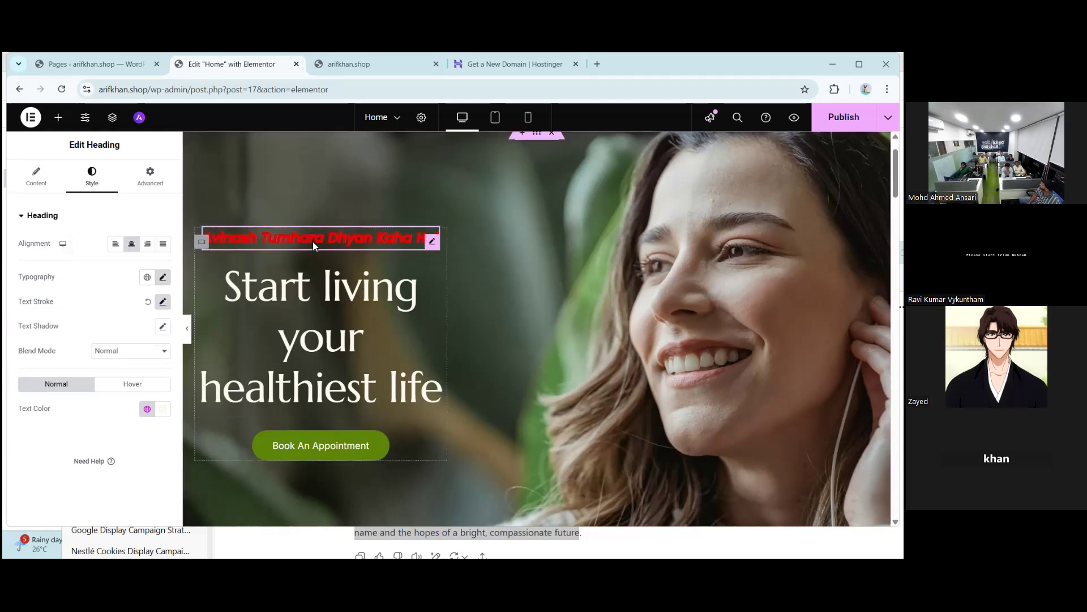
pyautogui.click(148, 302)
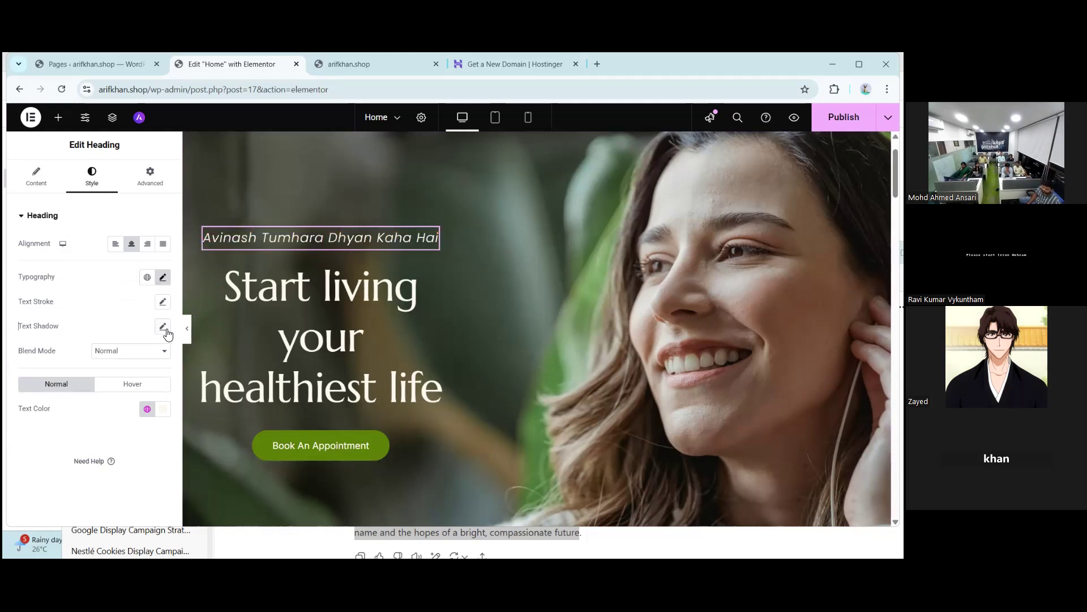
# - Add a soft 30% black text shadow to the subtitle, with blur 10 and zero offset
pyautogui.click(163, 327)
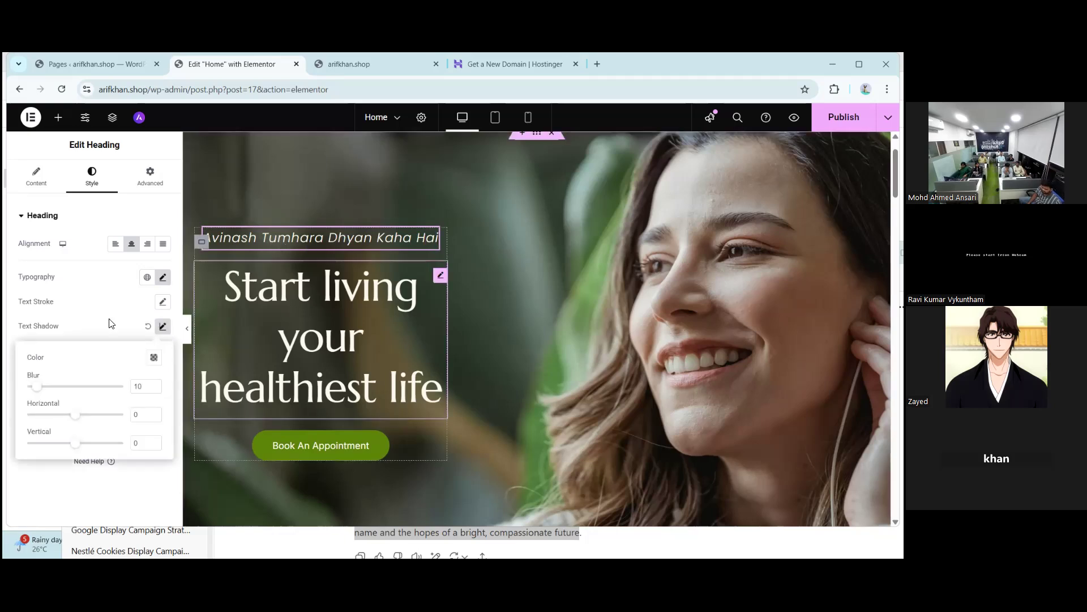
pyautogui.click(154, 359)
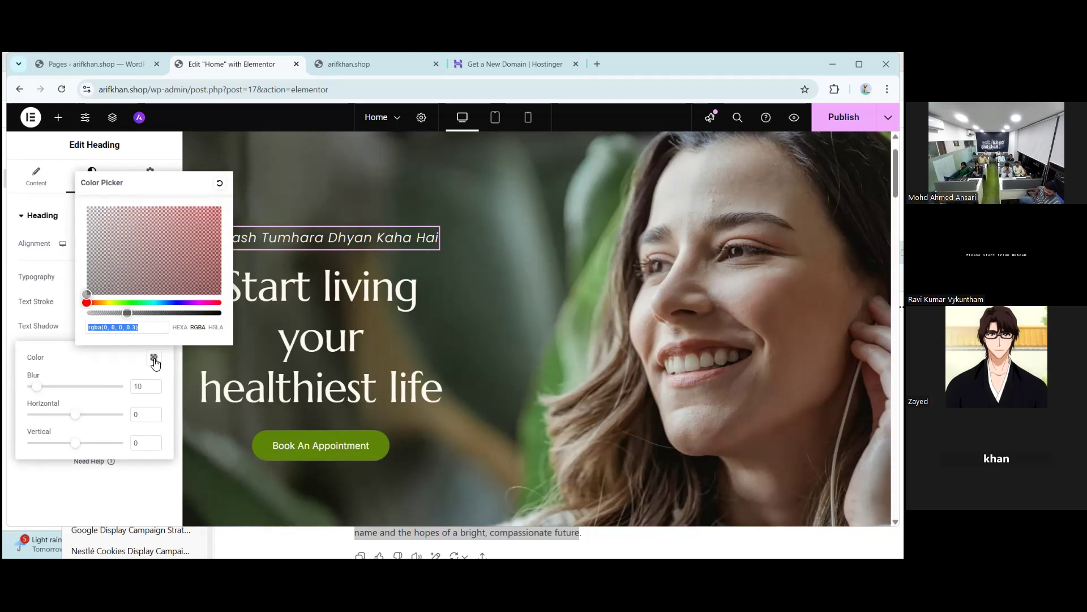
pyautogui.click(104, 333)
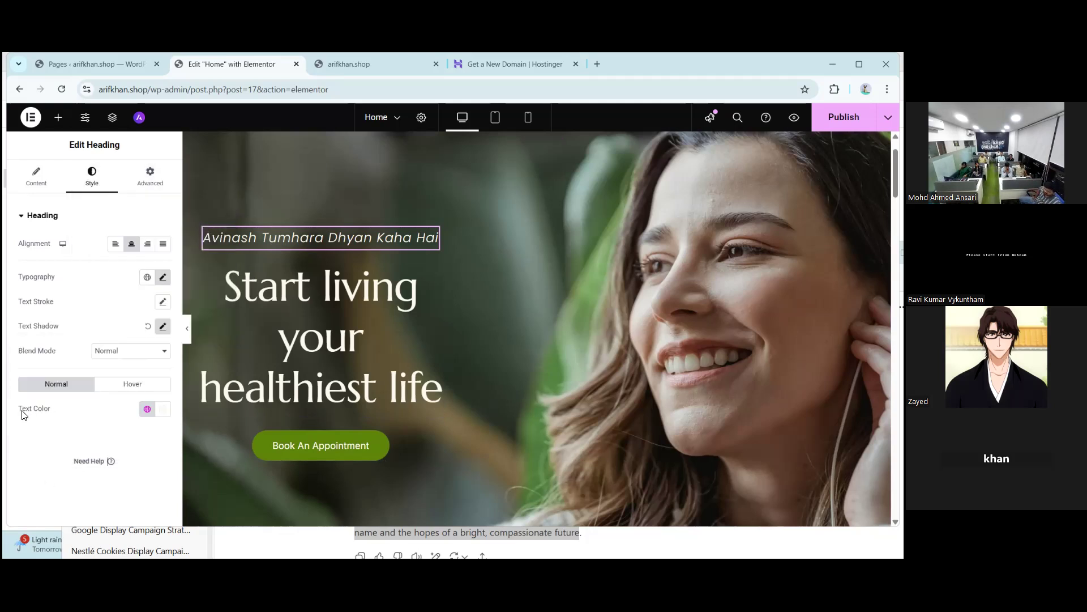
# - Change the subtitle's text colour from white to black (#000000) in the colour picker
pyautogui.moveTo(13, 408); pyautogui.dragTo(47, 434)
pyautogui.click(47, 434)
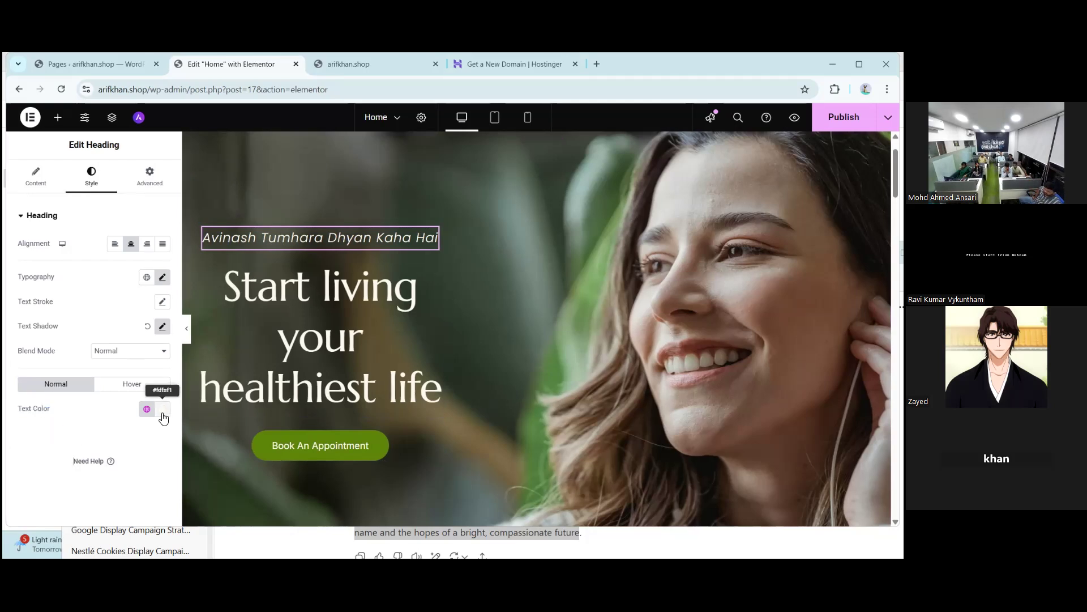
pyautogui.click(163, 414)
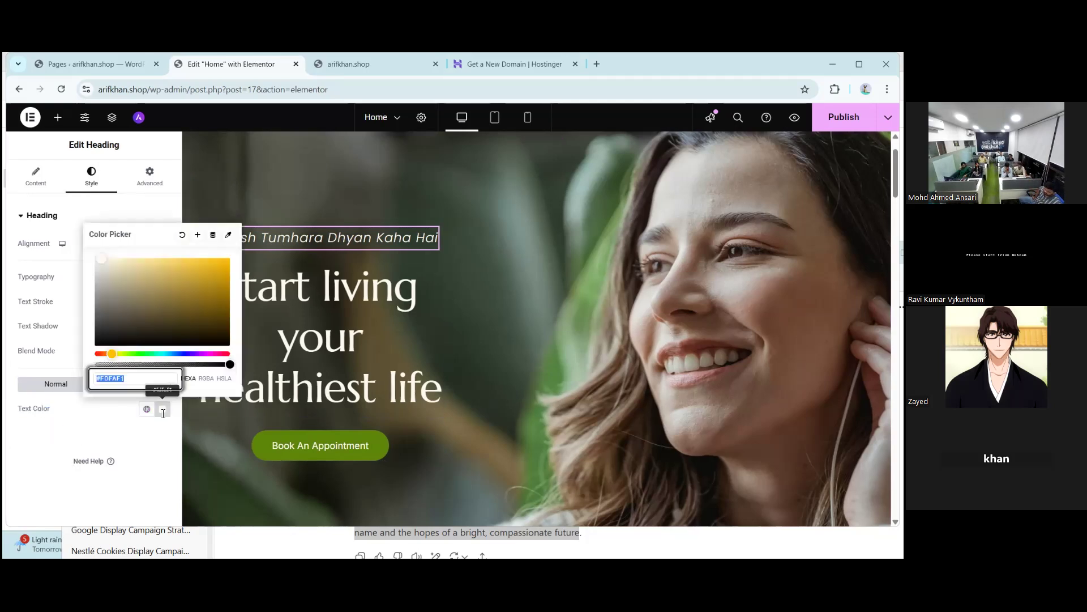
pyautogui.moveTo(144, 305); pyautogui.dragTo(232, 256)
pyautogui.moveTo(114, 356); pyautogui.dragTo(229, 355)
pyautogui.moveTo(119, 355); pyautogui.dragTo(100, 355)
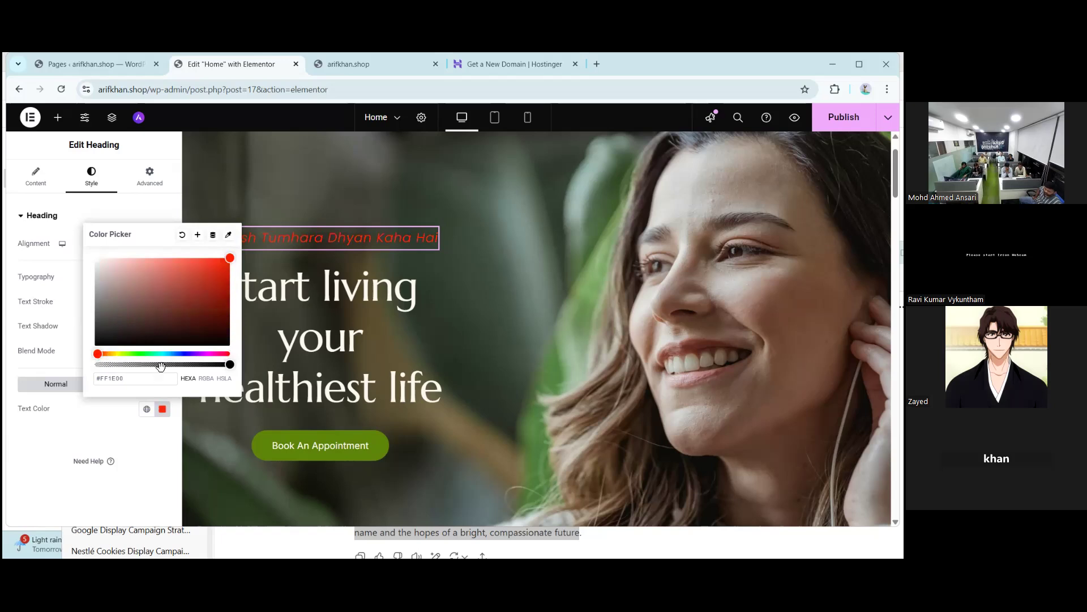
pyautogui.moveTo(206, 332); pyautogui.dragTo(24, 440)
pyautogui.click(23, 440)
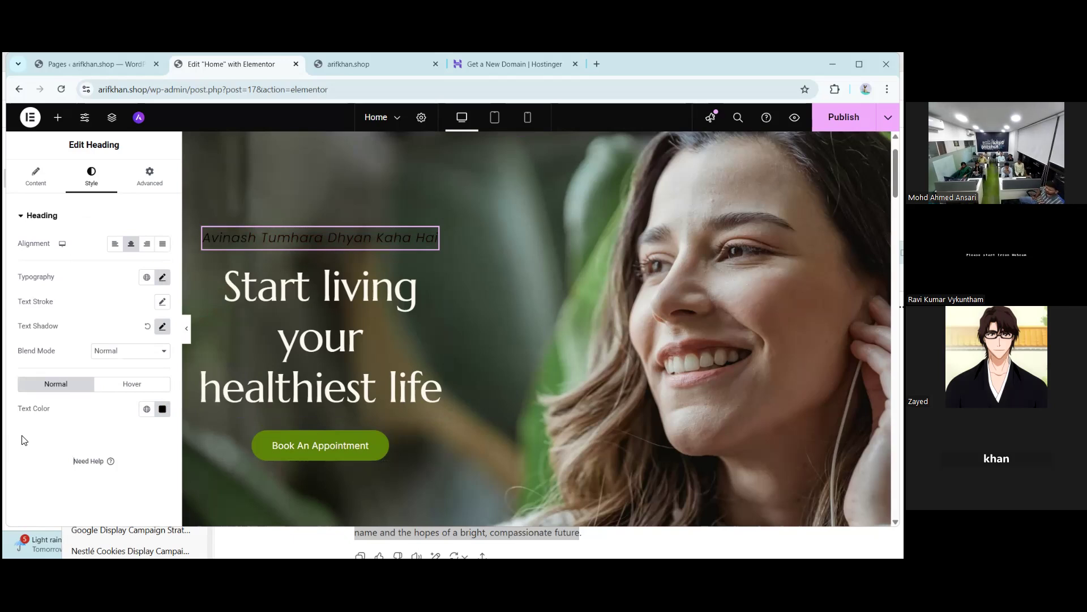
# - Change the subtitle's text shadow colour to opaque white rgba(255, 255, 255, 1), keeping blur 10
pyautogui.click(162, 326)
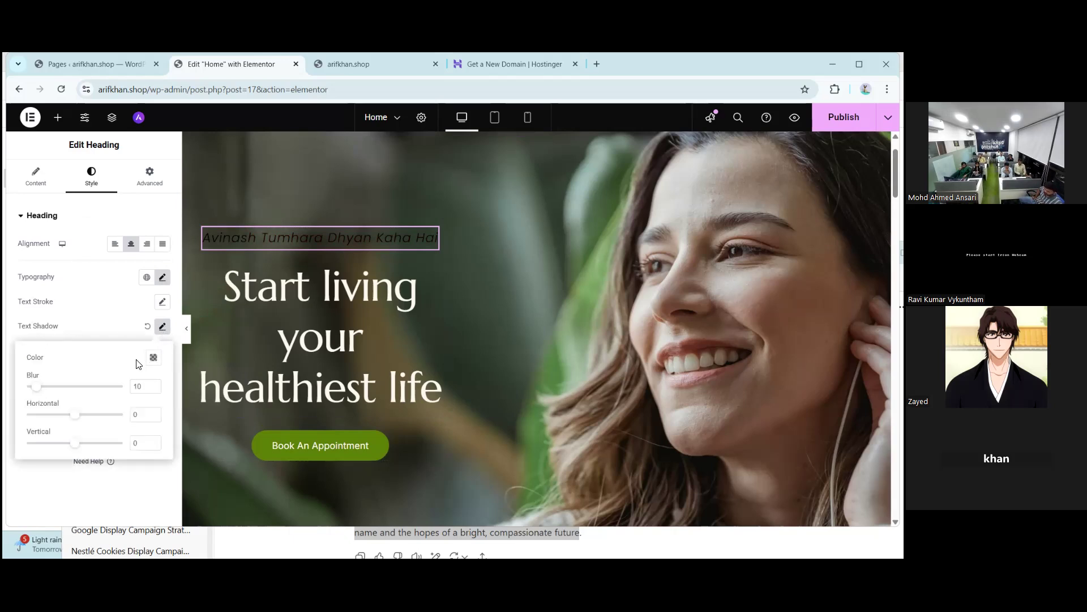
pyautogui.click(155, 361)
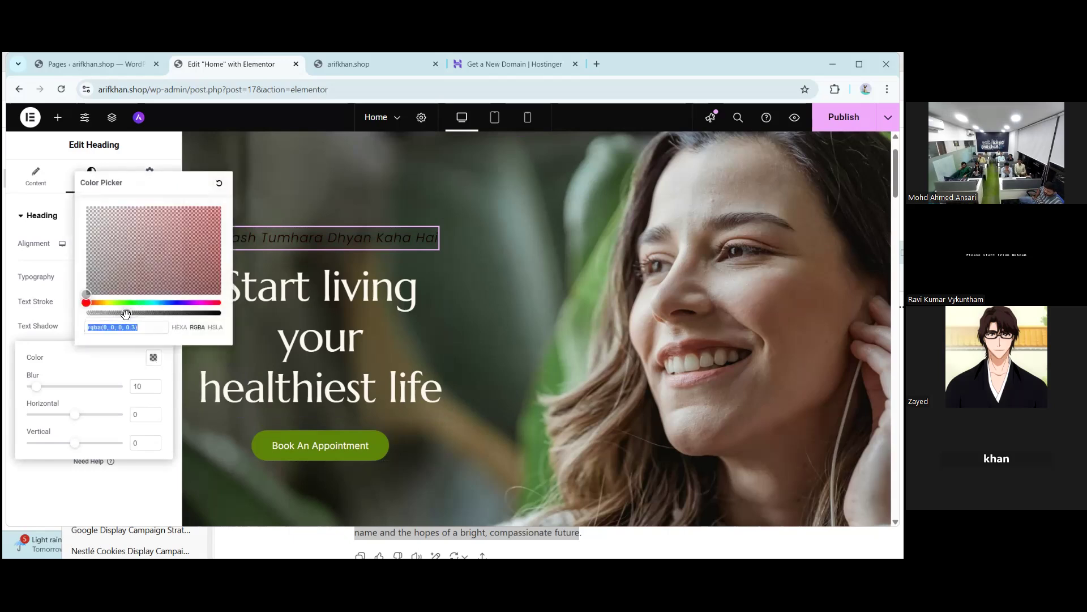
pyautogui.moveTo(126, 314); pyautogui.dragTo(221, 314)
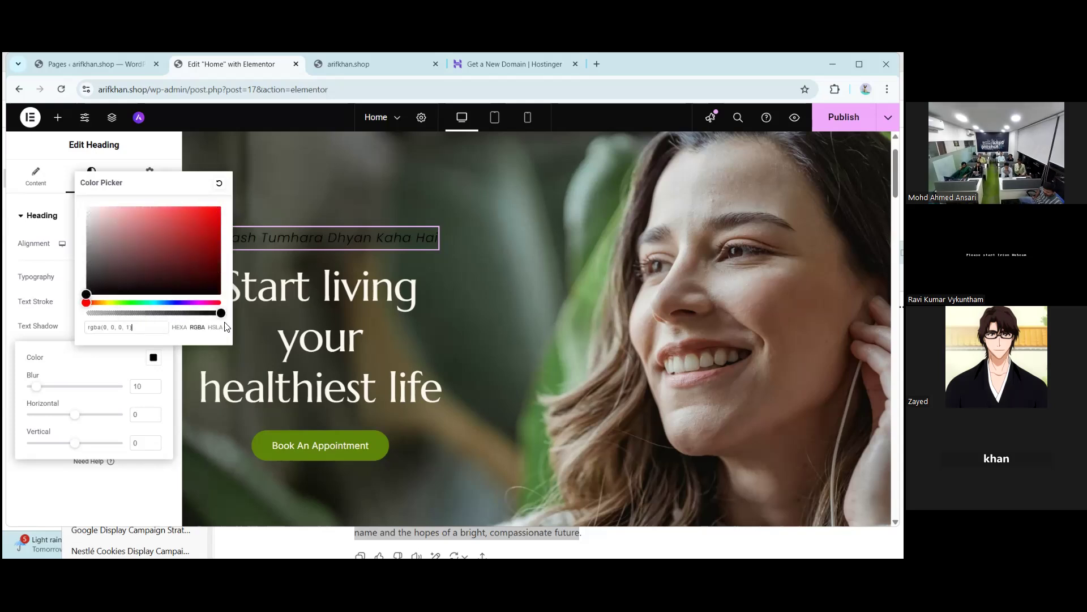
pyautogui.moveTo(173, 282); pyautogui.dragTo(86, 205)
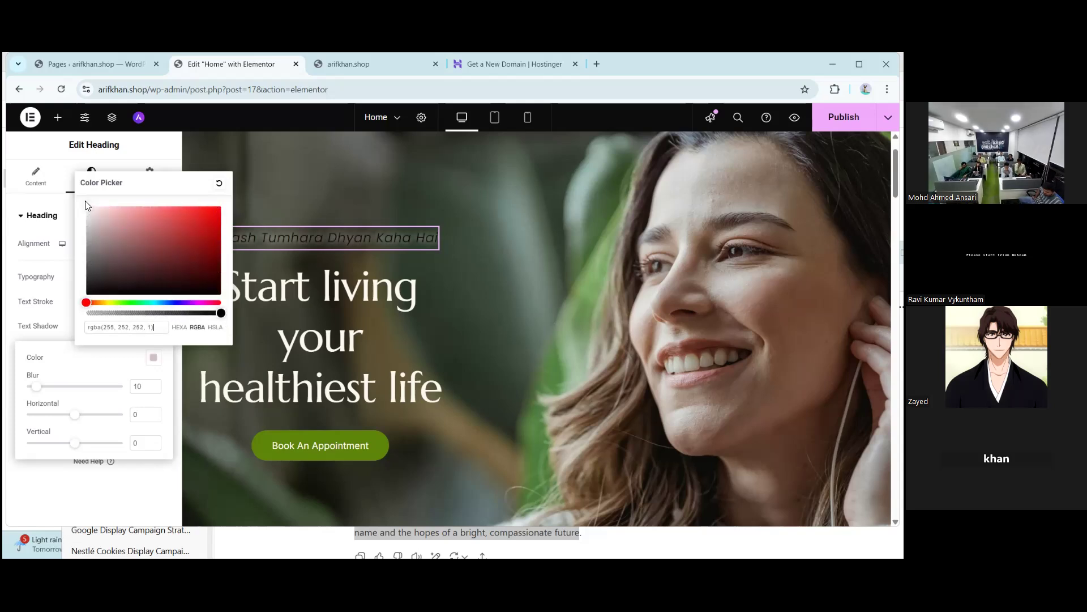
pyautogui.click(35, 474)
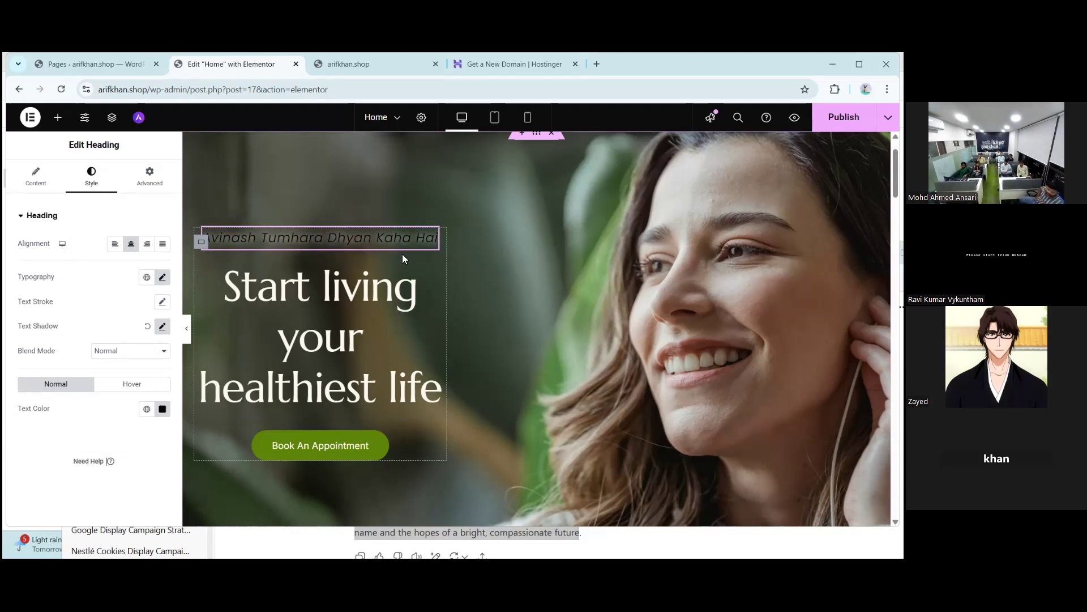
# - Reset the subtitle's text shadow and set its text colour to white
pyautogui.click(146, 326)
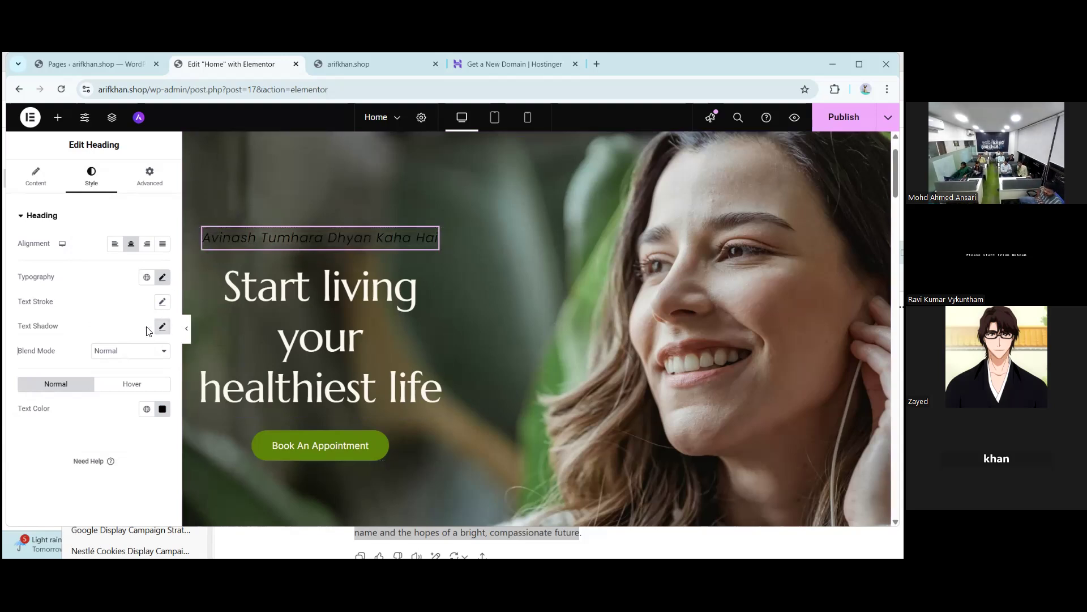
pyautogui.click(163, 408)
pyautogui.moveTo(111, 275); pyautogui.dragTo(95, 259)
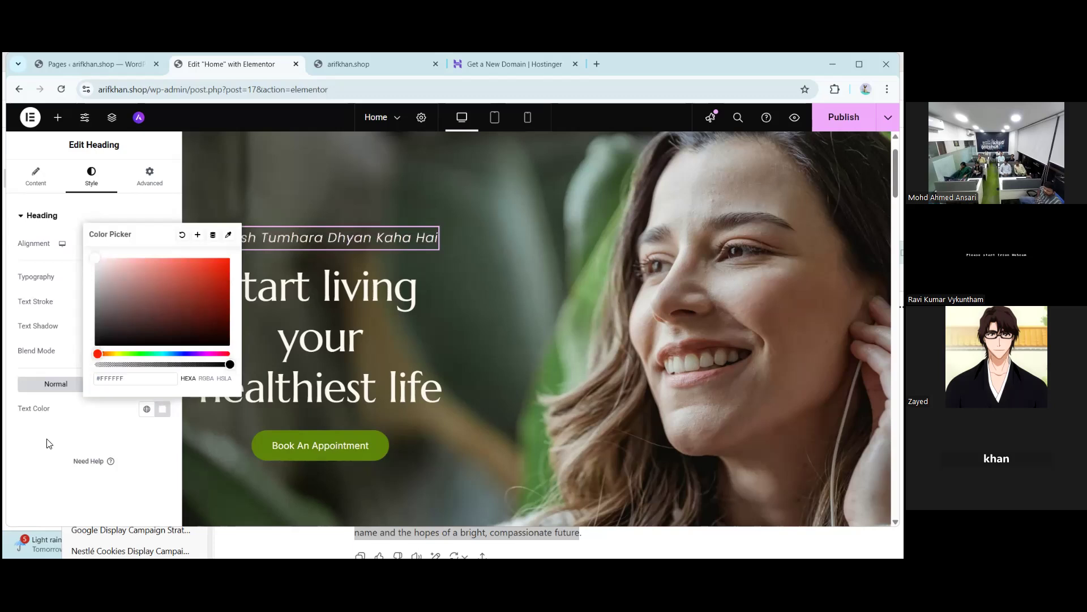
pyautogui.click(34, 451)
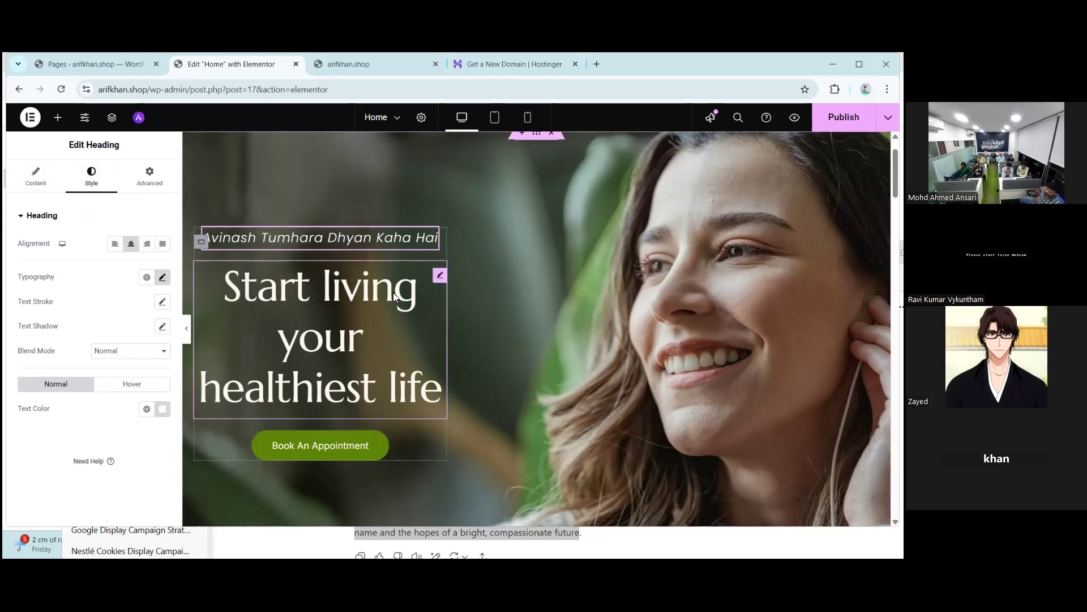
# - Select the H1 heading 'Start living your healthiest life' and highlight its title text
pyautogui.click(440, 277)
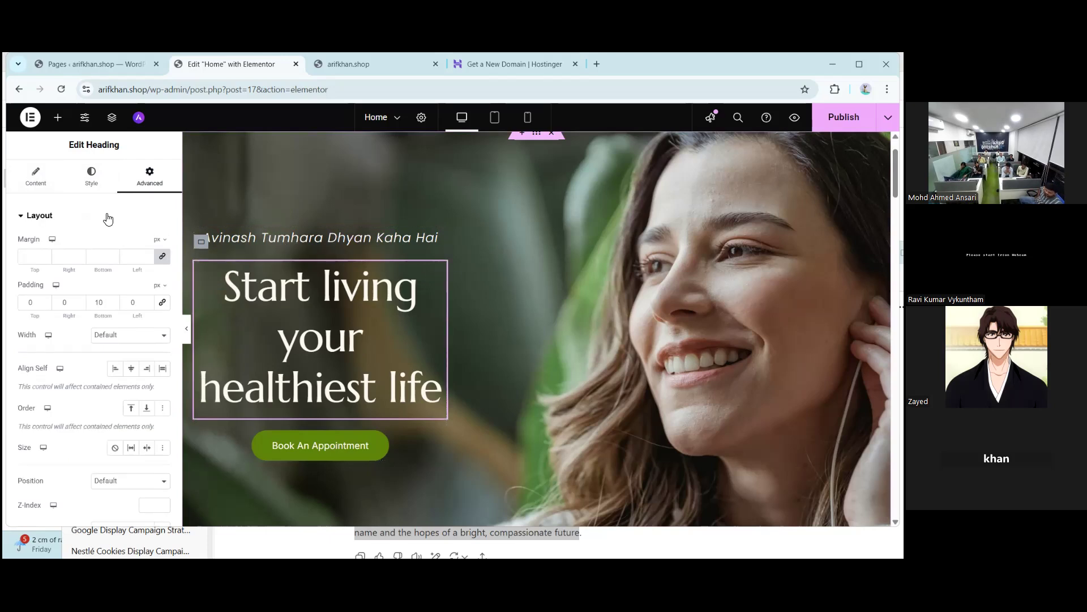
pyautogui.click(34, 182)
pyautogui.moveTo(86, 269); pyautogui.dragTo(19, 258)
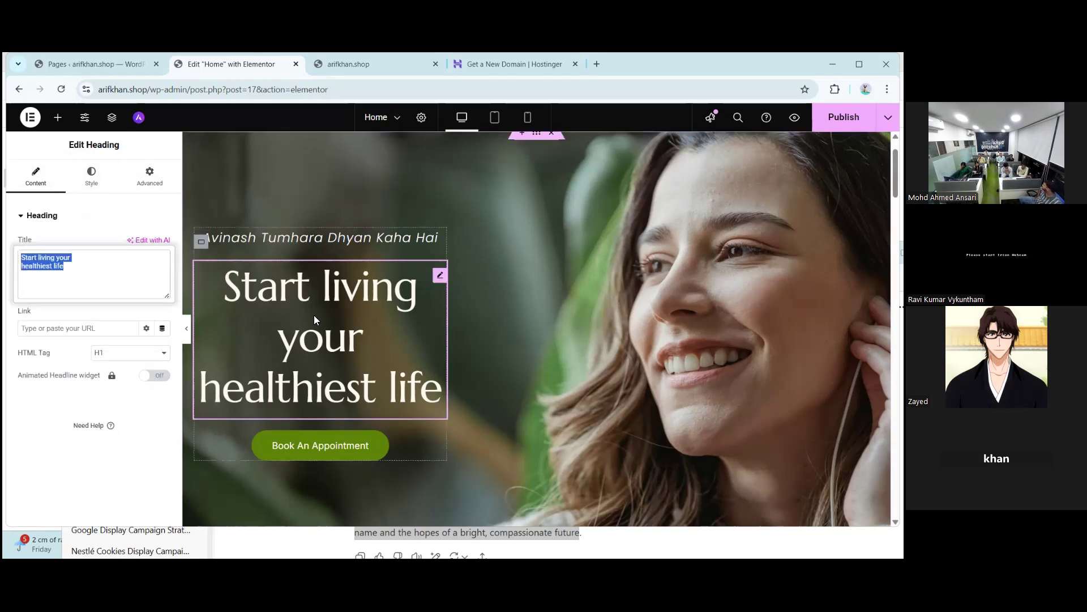
# - Select the Book An Appointment button and review its Style, Advanced and Content settings
pyautogui.click(92, 177)
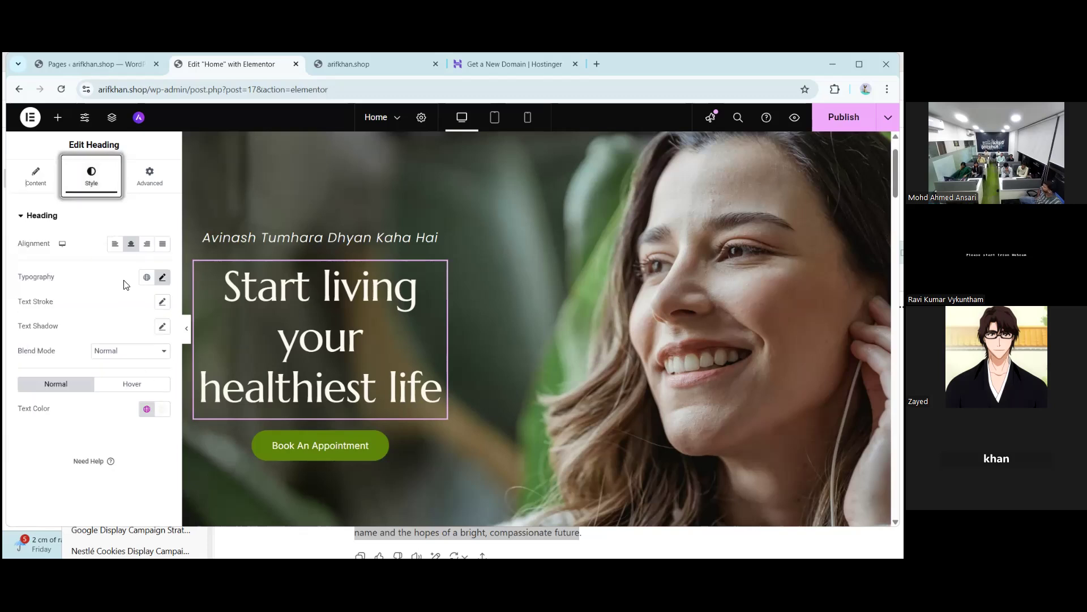
pyautogui.click(380, 452)
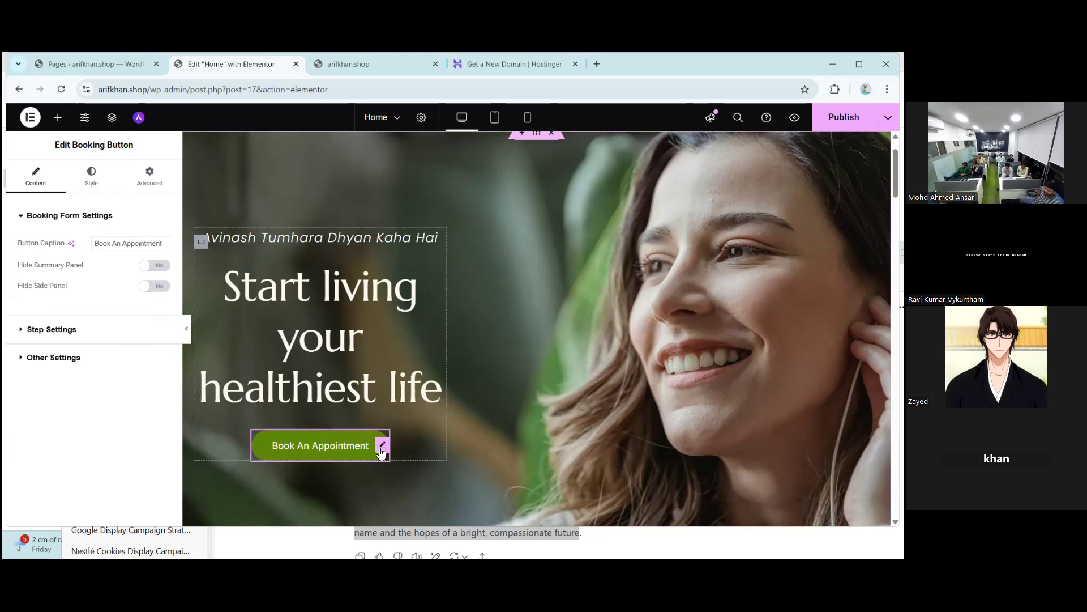
pyautogui.click(91, 180)
pyautogui.click(155, 177)
pyautogui.click(43, 181)
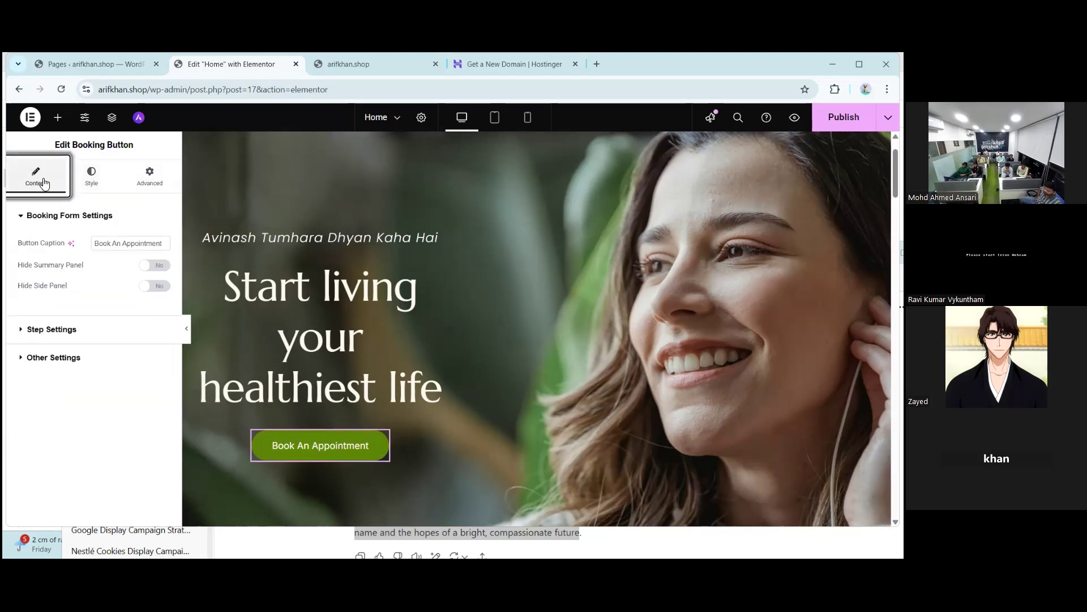
# - Replace the button caption 'Book An Appointment' with 'Talk to Avinash'
pyautogui.click(104, 248)
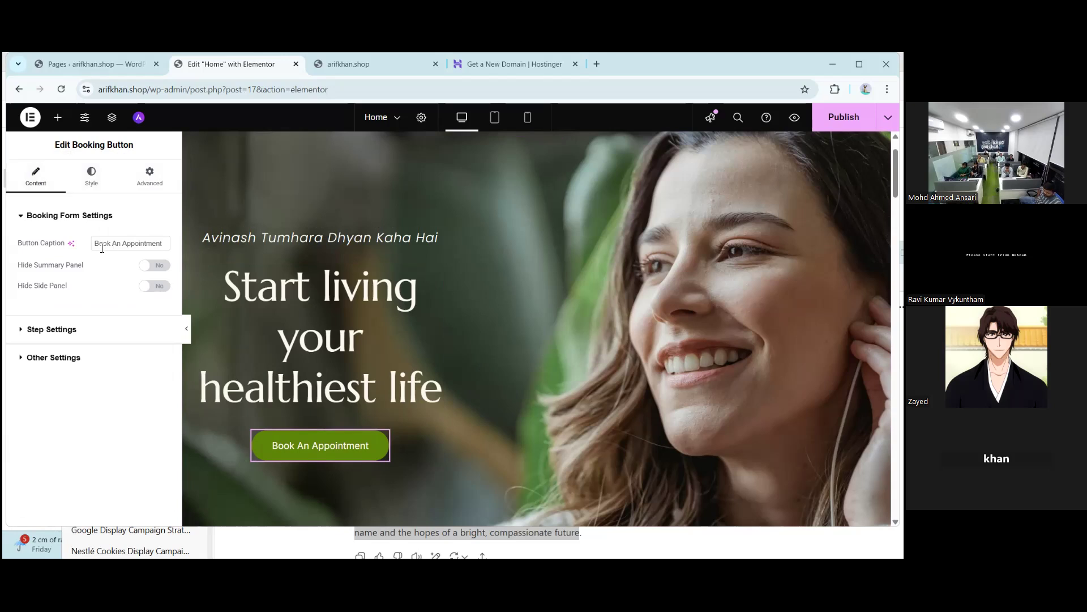
pyautogui.click(142, 244)
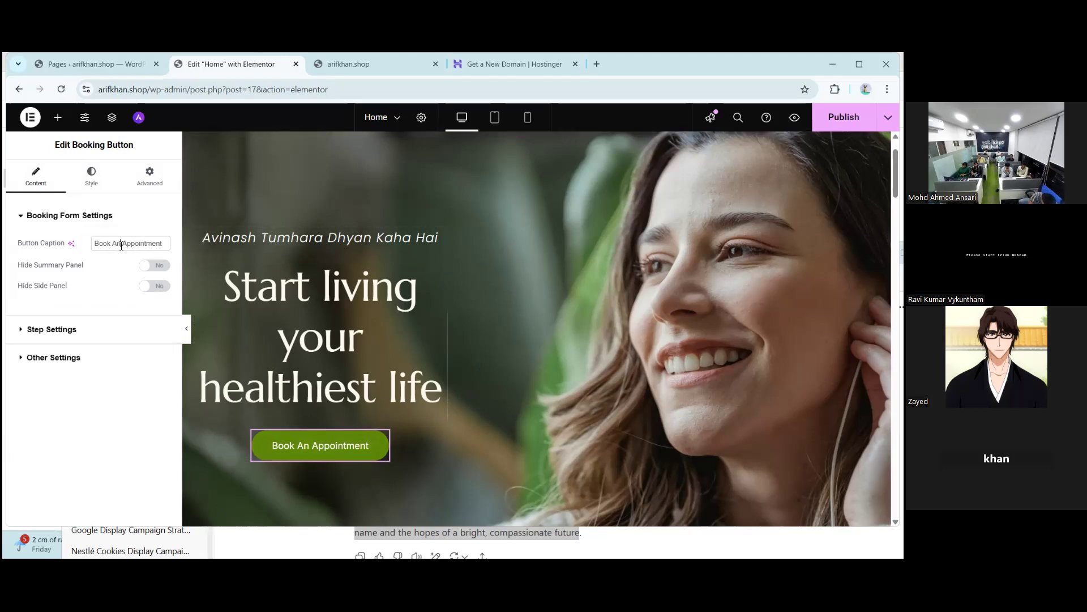
pyautogui.tripleClick(121, 245)
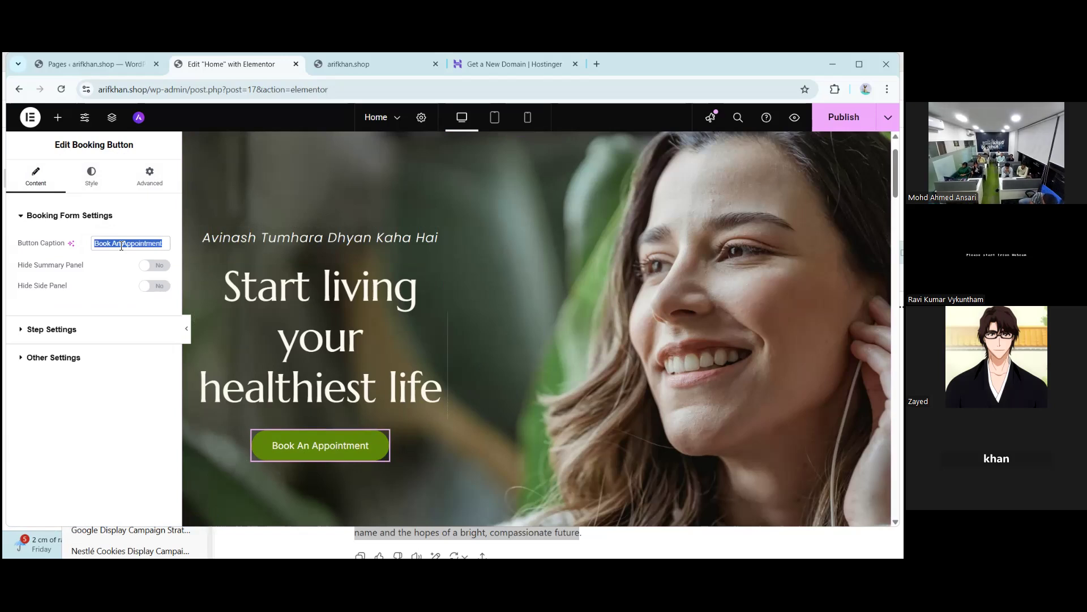
pyautogui.write('Talk to A')
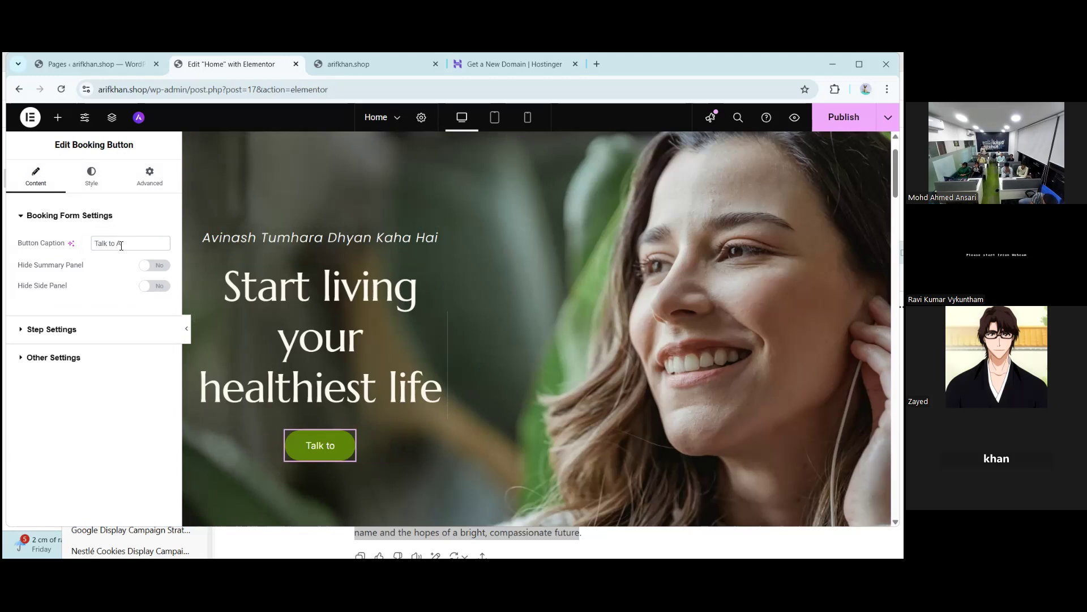
pyautogui.write('vinash')
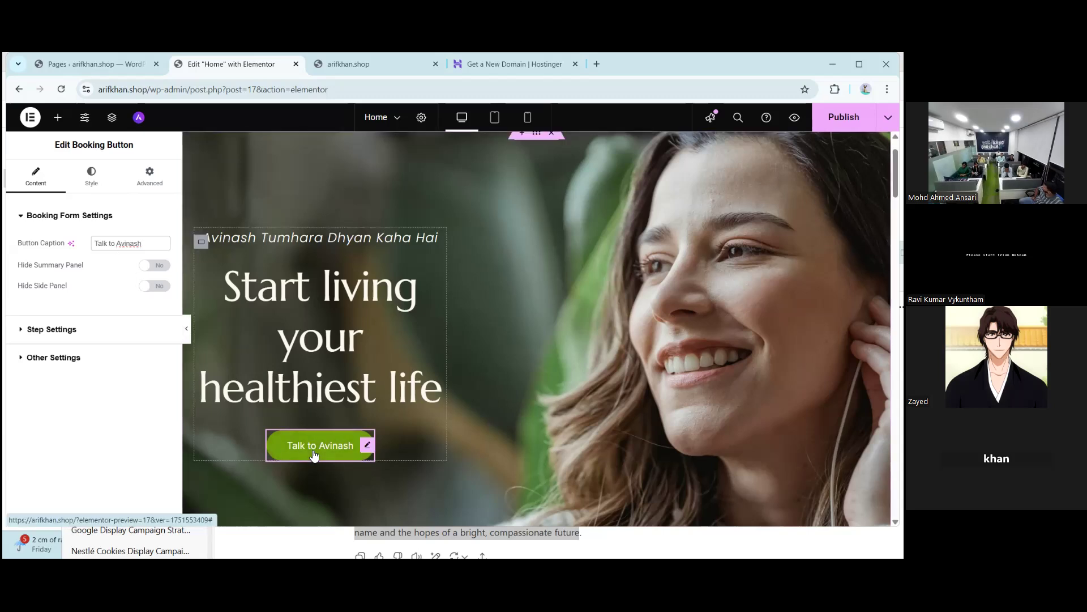
# - Show the Button Appearance settings in the Talk to Avinash button's Style tab
pyautogui.click(88, 181)
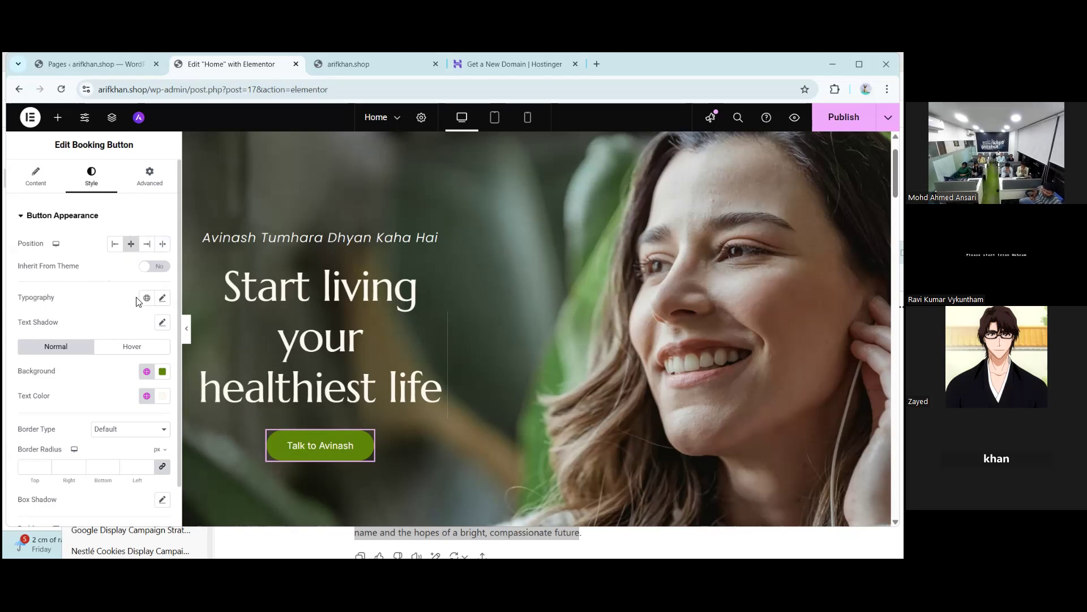
# - Set the button caption's typography size to 23
pyautogui.click(162, 298)
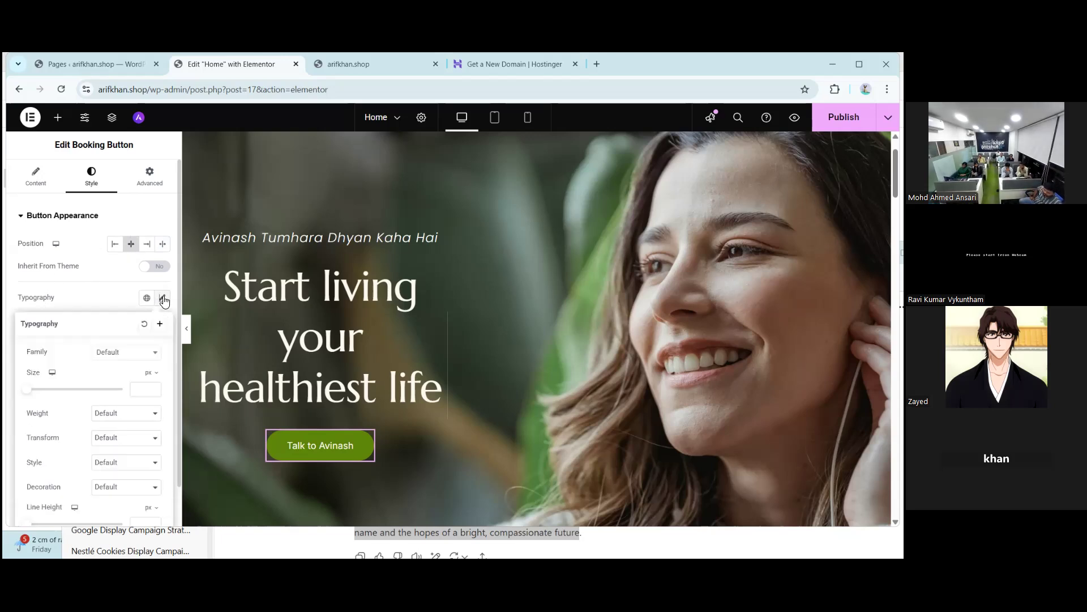
pyautogui.moveTo(27, 391)
pyautogui.mouseDown()
pyautogui.moveTo(47, 396)
pyautogui.moveTo(38, 398)
pyautogui.mouseUp()
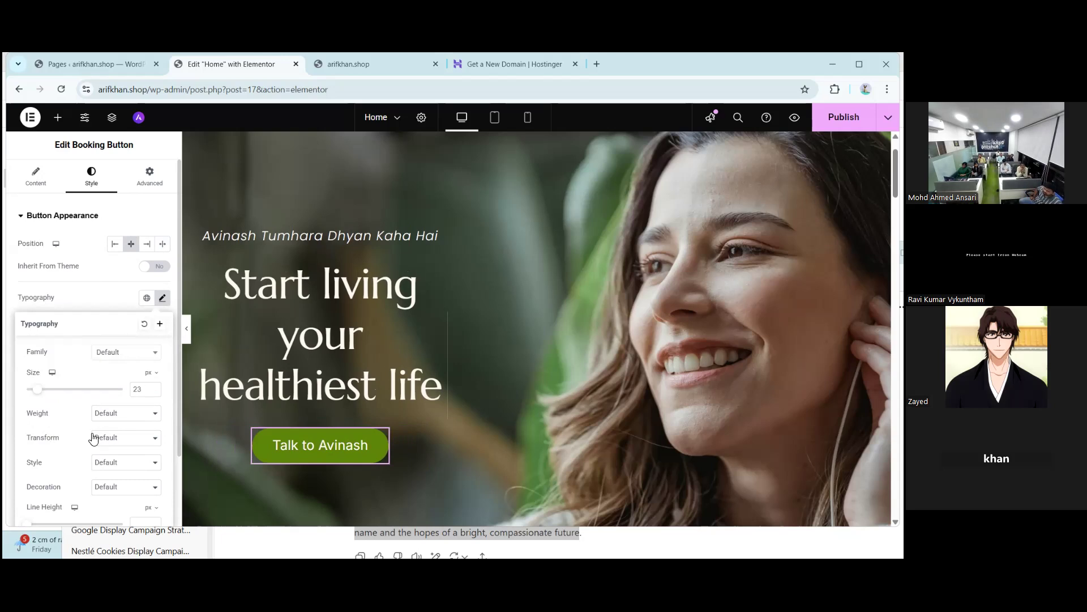
pyautogui.scroll(-1, 93, 438)
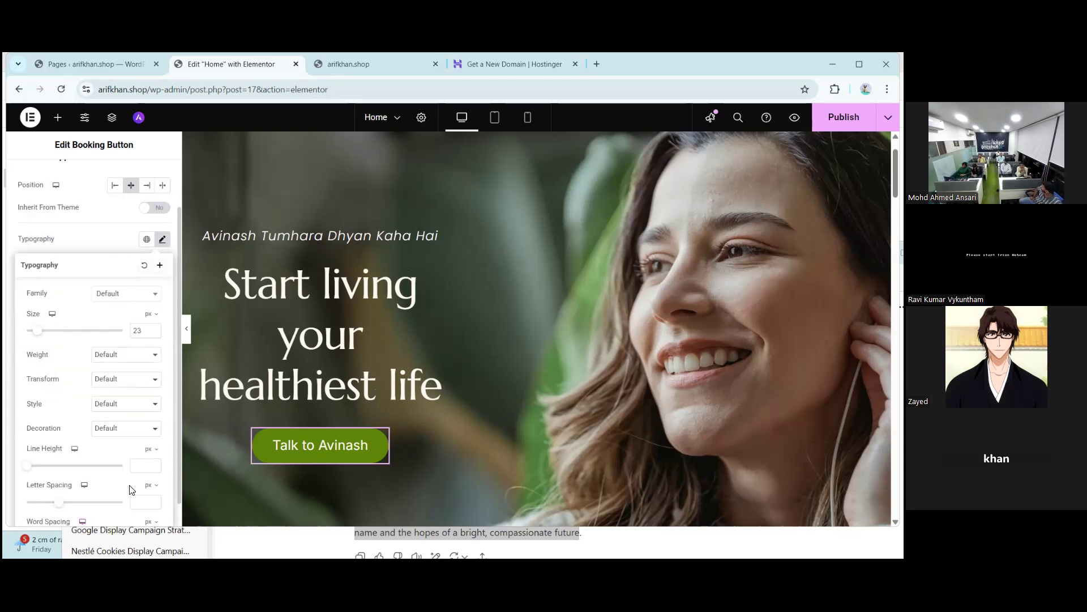
pyautogui.click(23, 247)
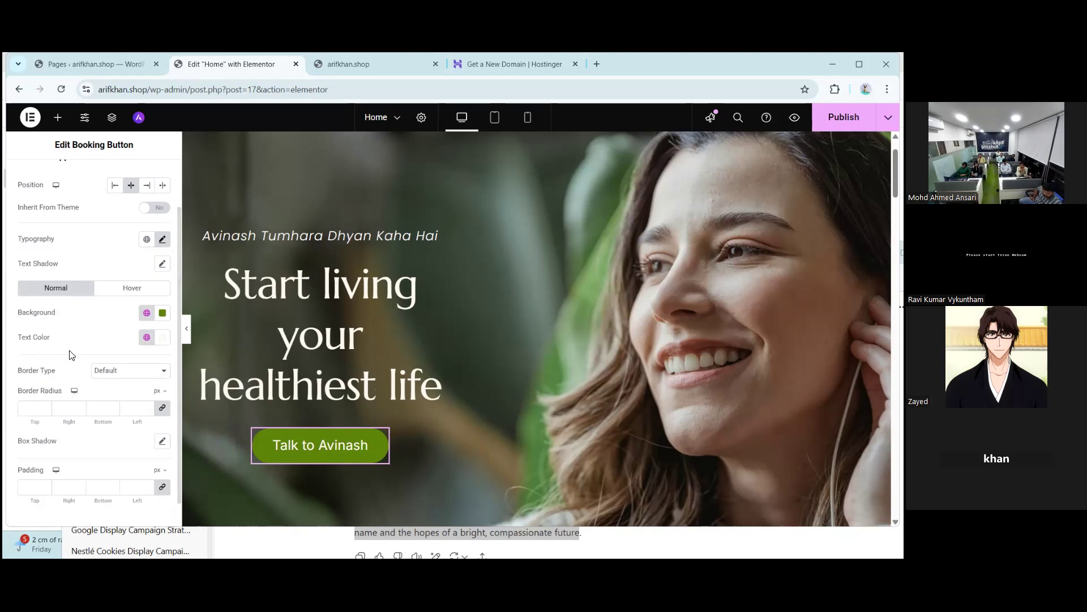
# - Lighten the button background from #5C8607 to lime green #93C52E
pyautogui.click(163, 315)
pyautogui.click(217, 456)
pyautogui.moveTo(219, 457); pyautogui.dragTo(199, 393)
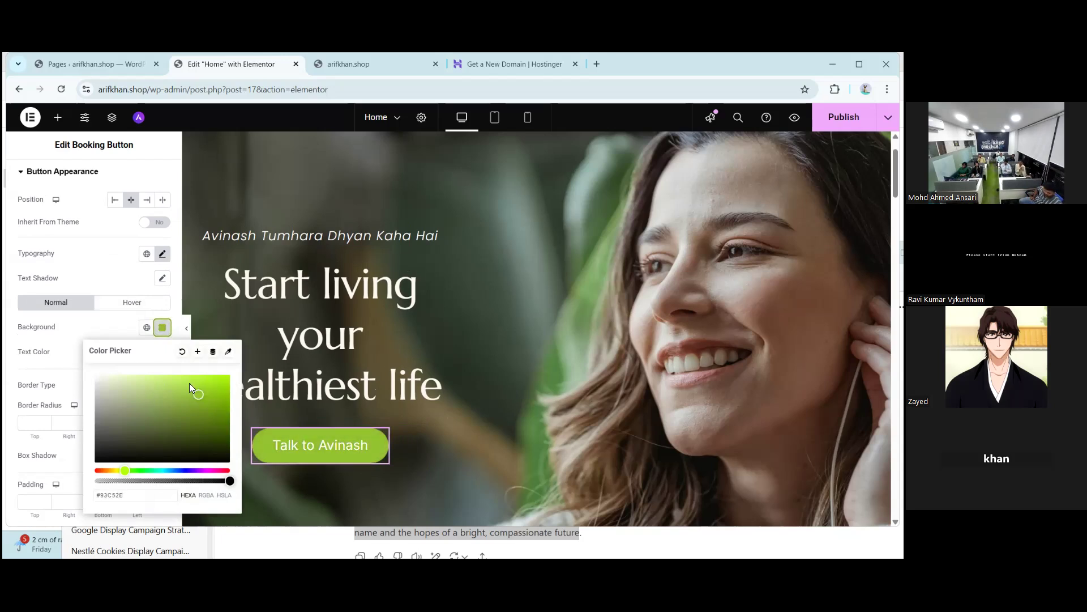
# - Reset the button background and set it to olive green #5A8405
pyautogui.click(215, 328)
pyautogui.click(147, 351)
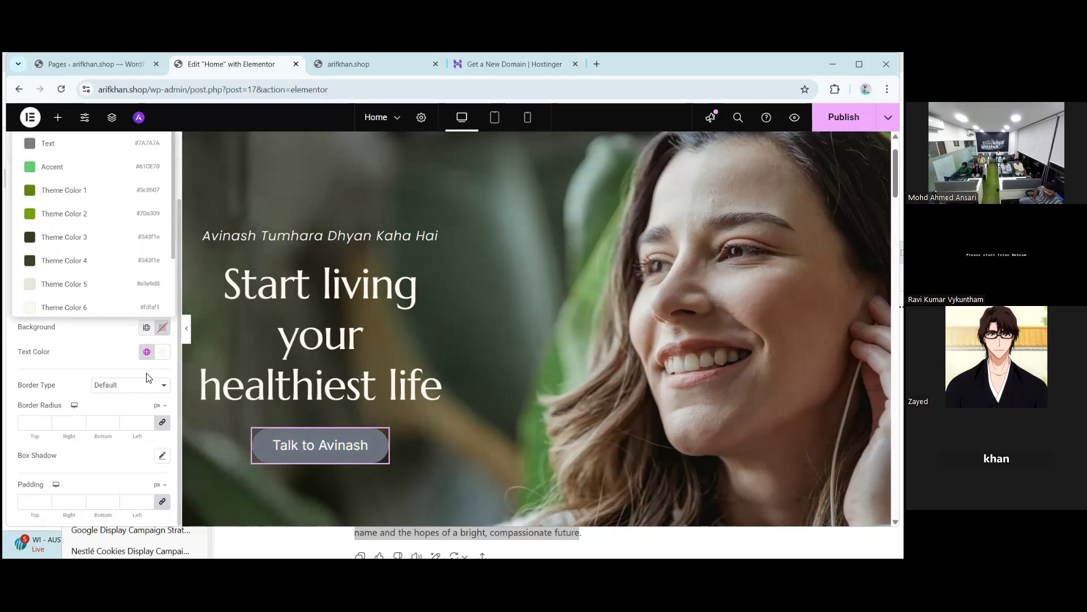
pyautogui.click(163, 331)
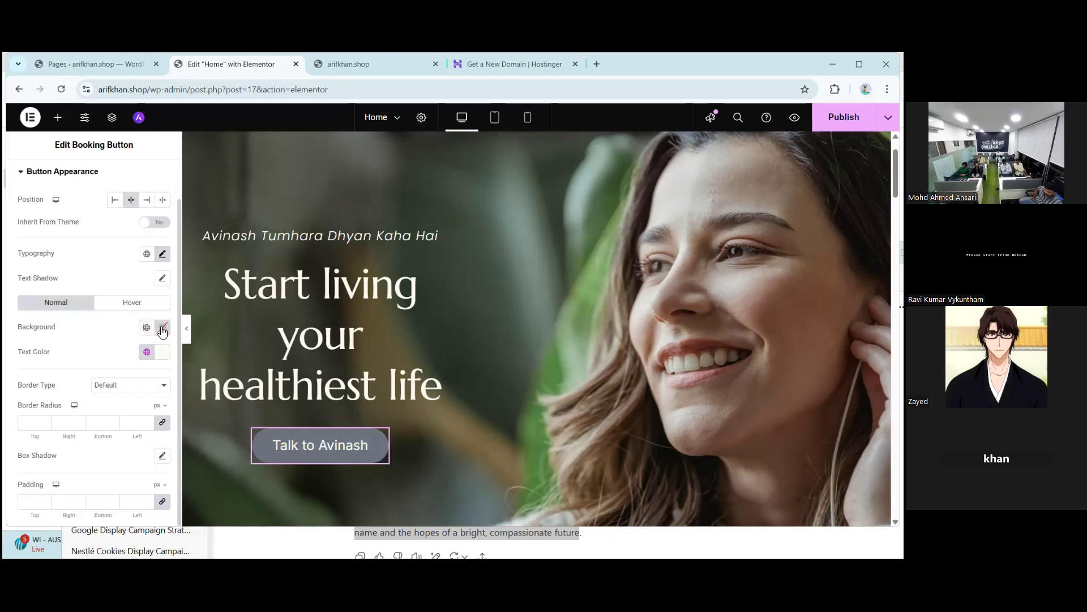
pyautogui.click(163, 329)
pyautogui.moveTo(197, 407); pyautogui.dragTo(227, 418)
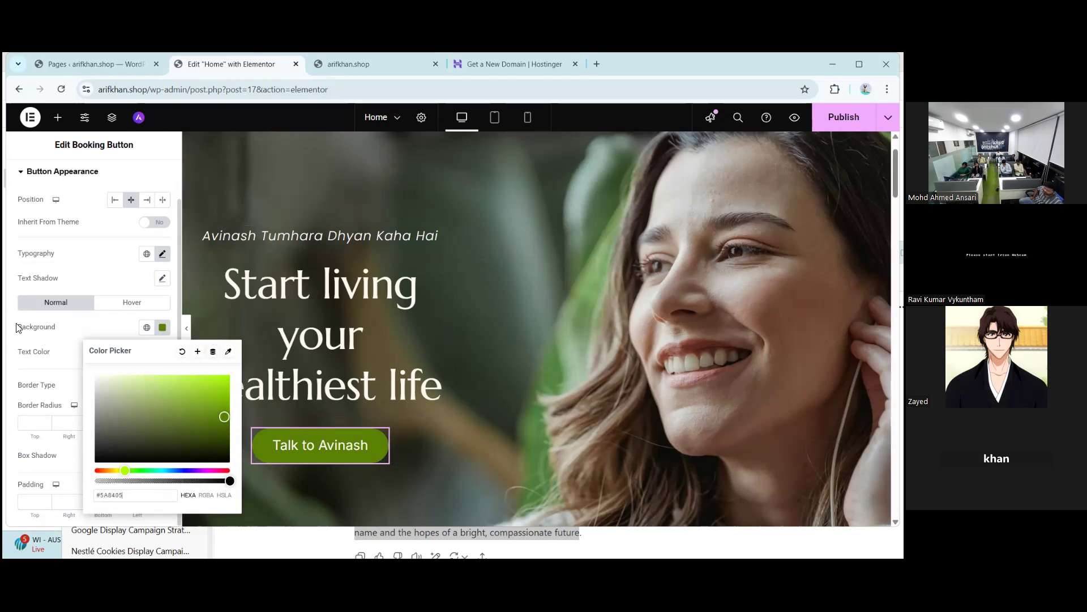
pyautogui.click(59, 364)
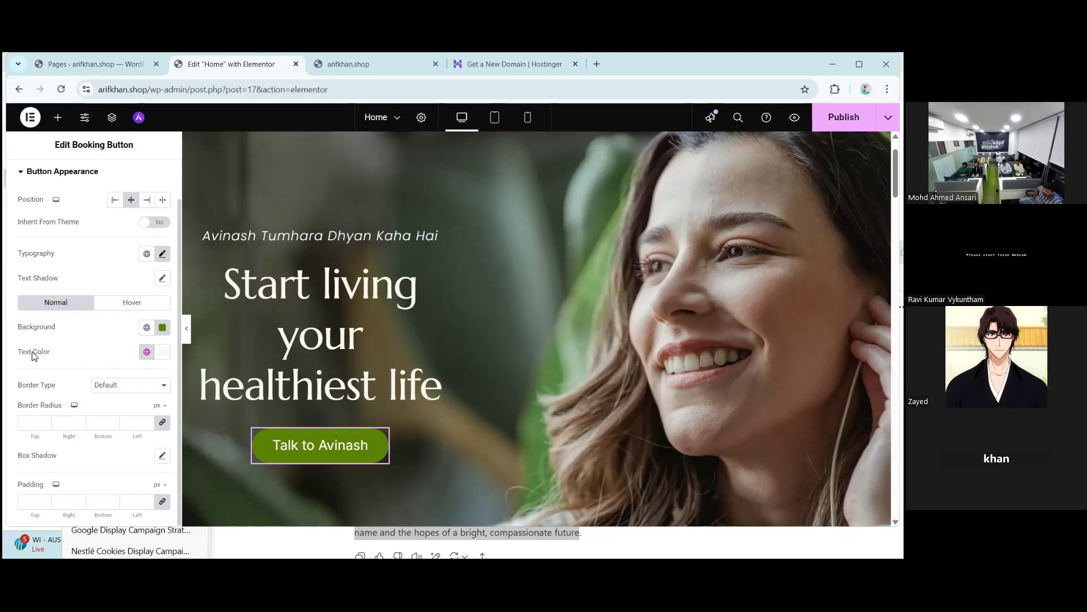
# - Set the button caption text colour to white #FFFFFF
pyautogui.click(162, 352)
pyautogui.moveTo(160, 268); pyautogui.dragTo(178, 202)
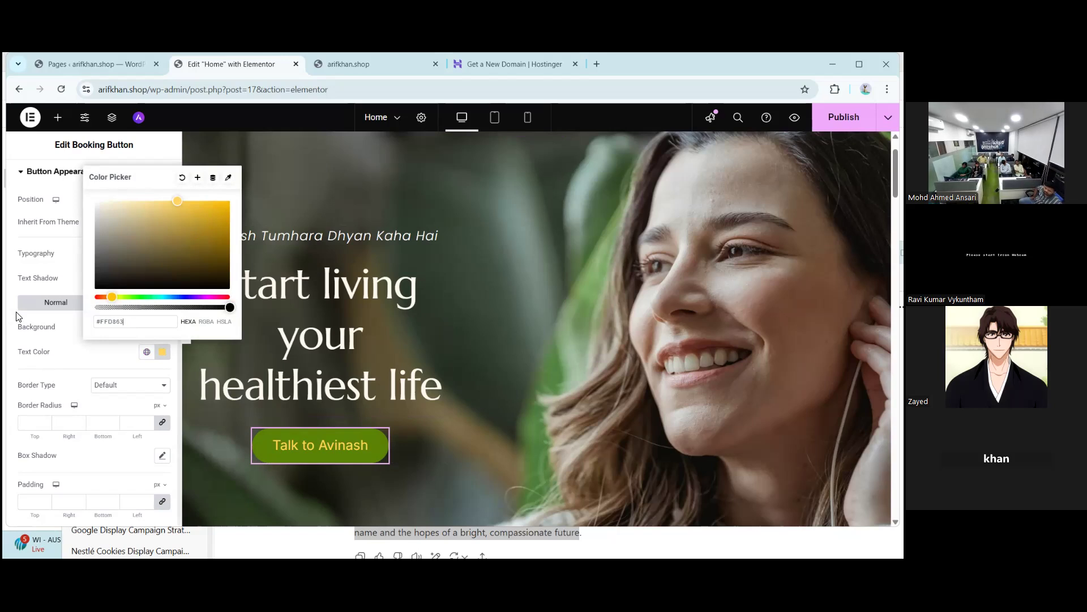
pyautogui.click(11, 312)
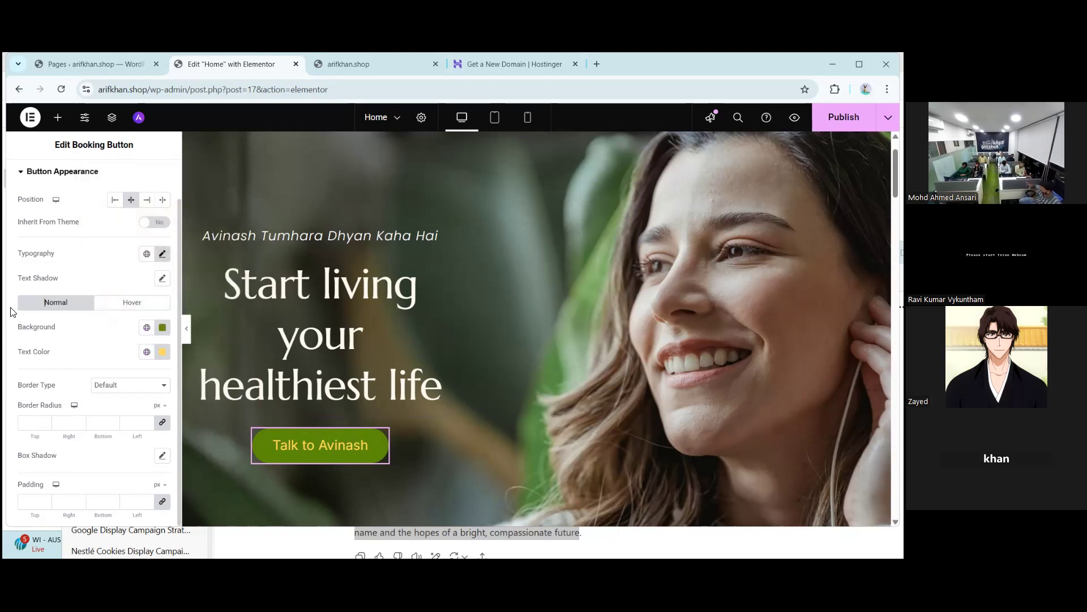
pyautogui.click(163, 352)
pyautogui.moveTo(184, 265); pyautogui.dragTo(89, 199)
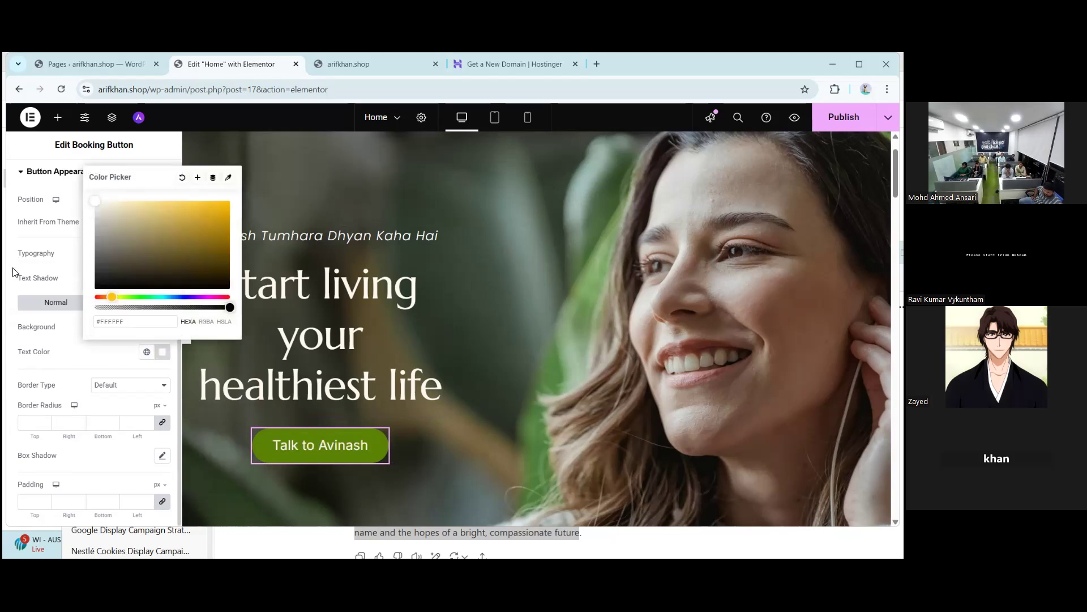
pyautogui.click(26, 329)
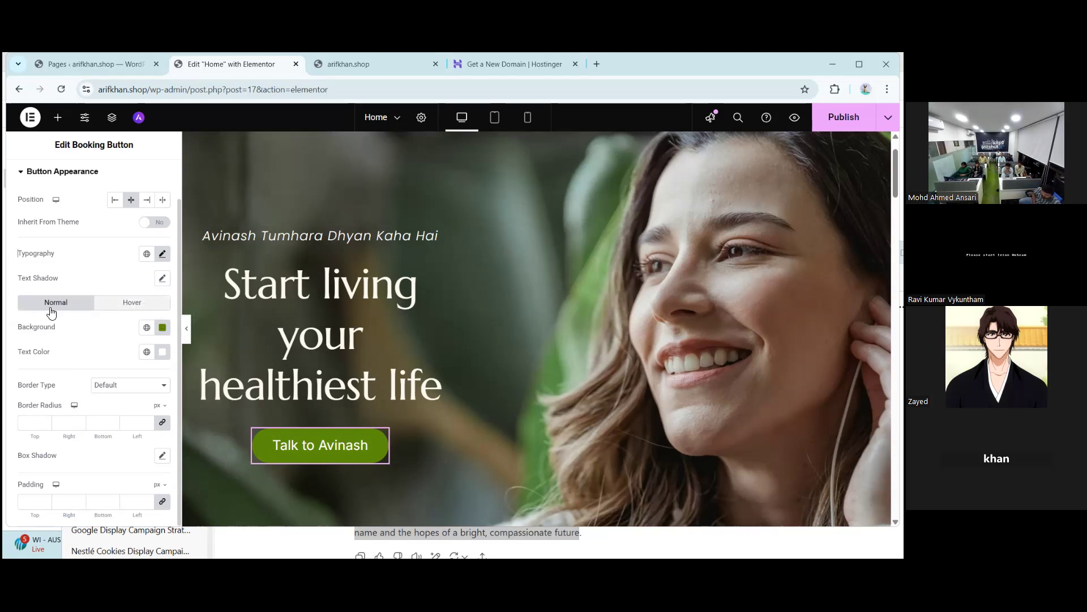
# - Make the button's hover-state background white #FFFFFF
pyautogui.click(126, 309)
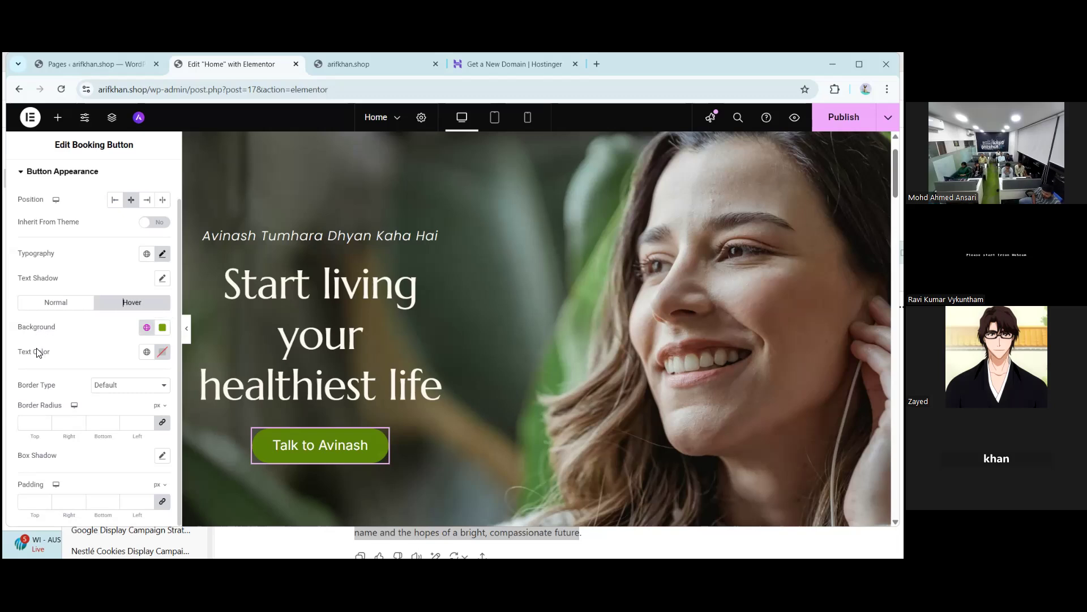
pyautogui.click(162, 332)
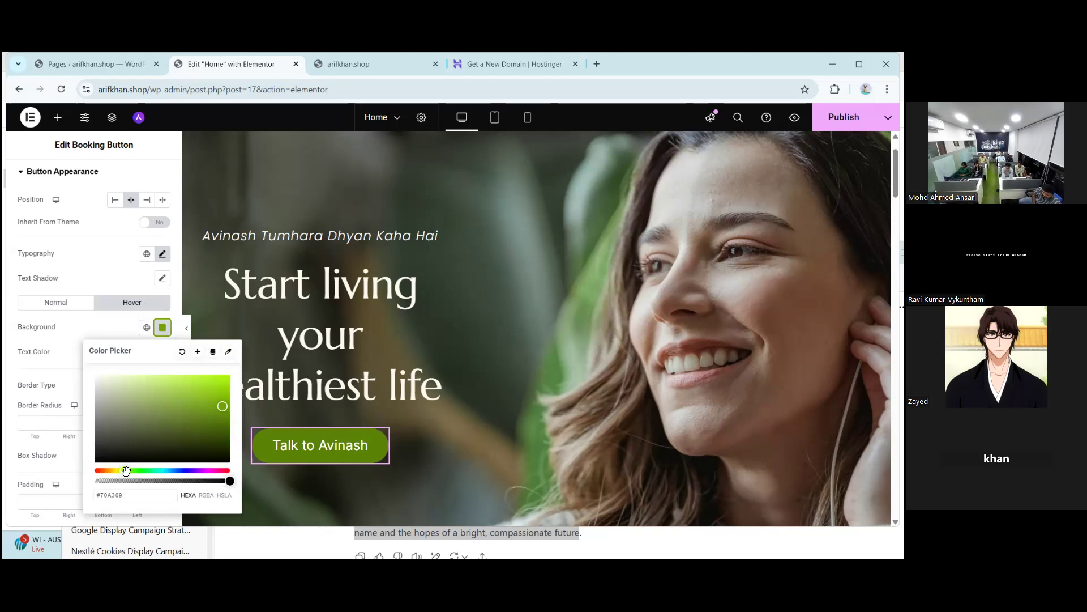
pyautogui.click(95, 375)
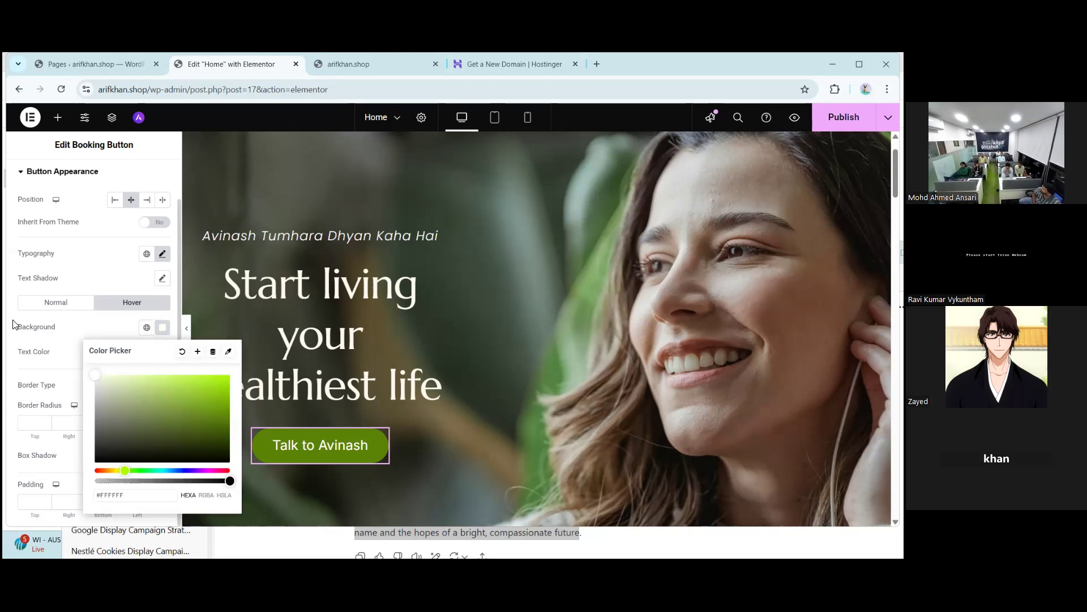
pyautogui.click(15, 344)
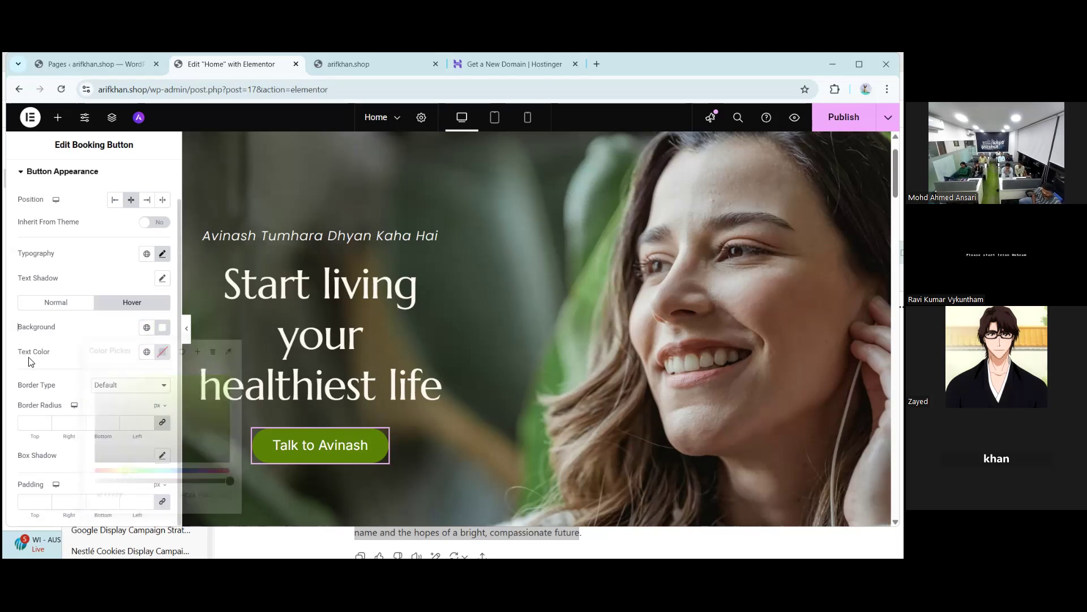
# - Set the button's hover-state text colour to green #8CBE21
pyautogui.click(160, 354)
pyautogui.moveTo(199, 265); pyautogui.dragTo(231, 290)
pyautogui.moveTo(96, 298); pyautogui.dragTo(128, 306)
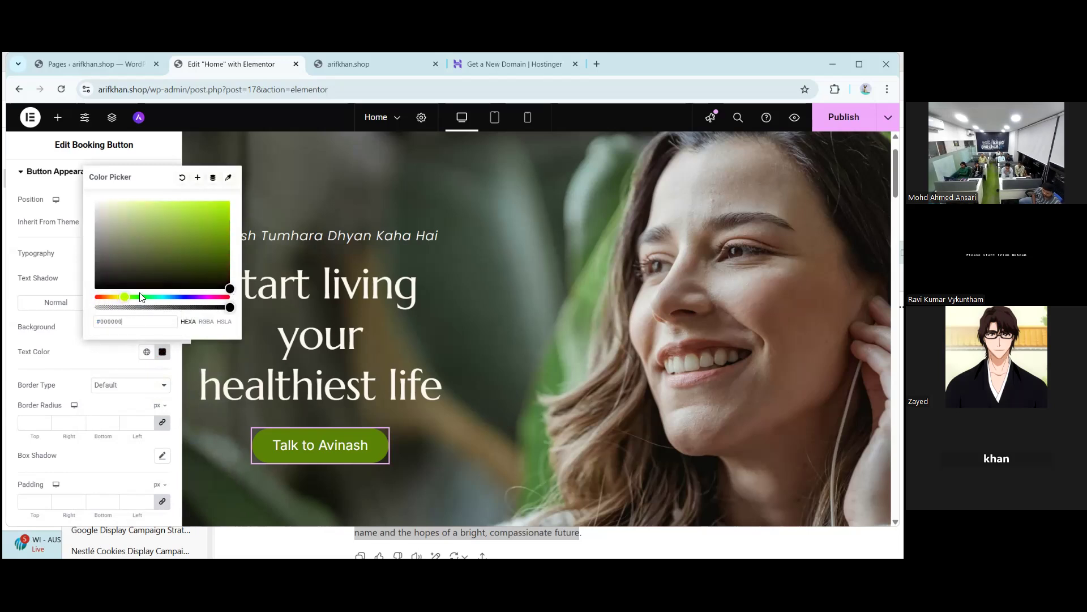
pyautogui.moveTo(196, 233); pyautogui.dragTo(224, 234)
pyautogui.click(17, 322)
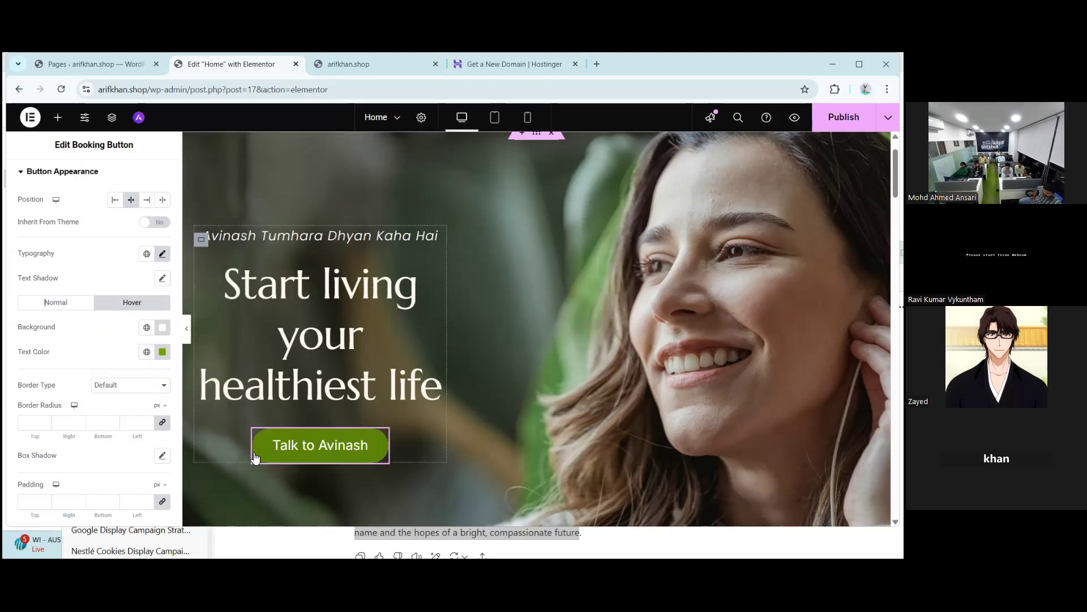
# - Return to the Normal state of the Talk to Avinash button's appearance settings
pyautogui.click(53, 304)
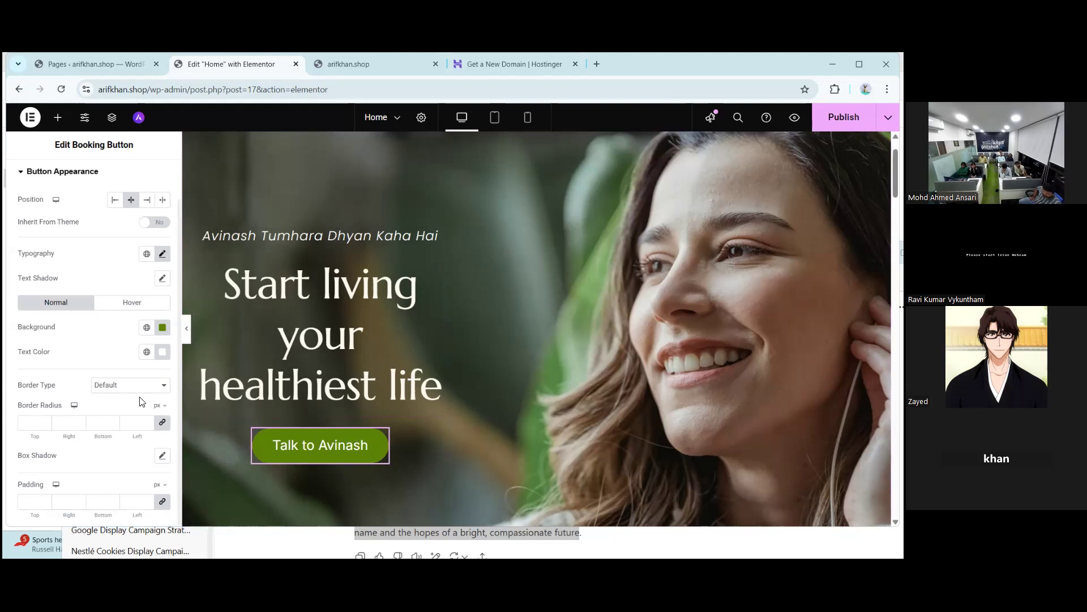
# - Try Dotted and Dashed for the 'Talk to Avinash' button border, then settle on Solid
pyautogui.click(112, 387)
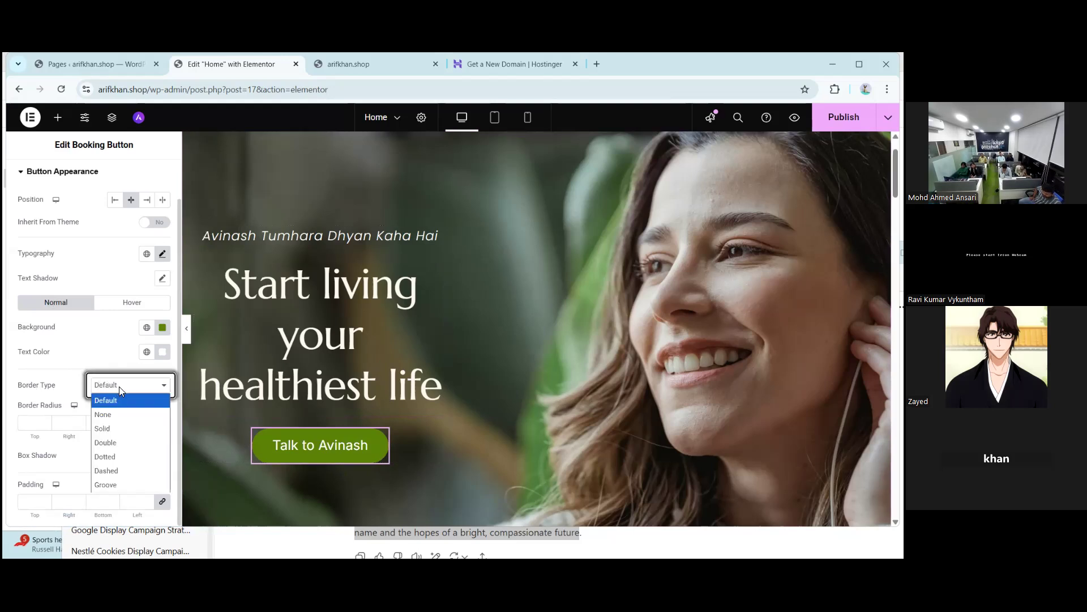
pyautogui.click(110, 430)
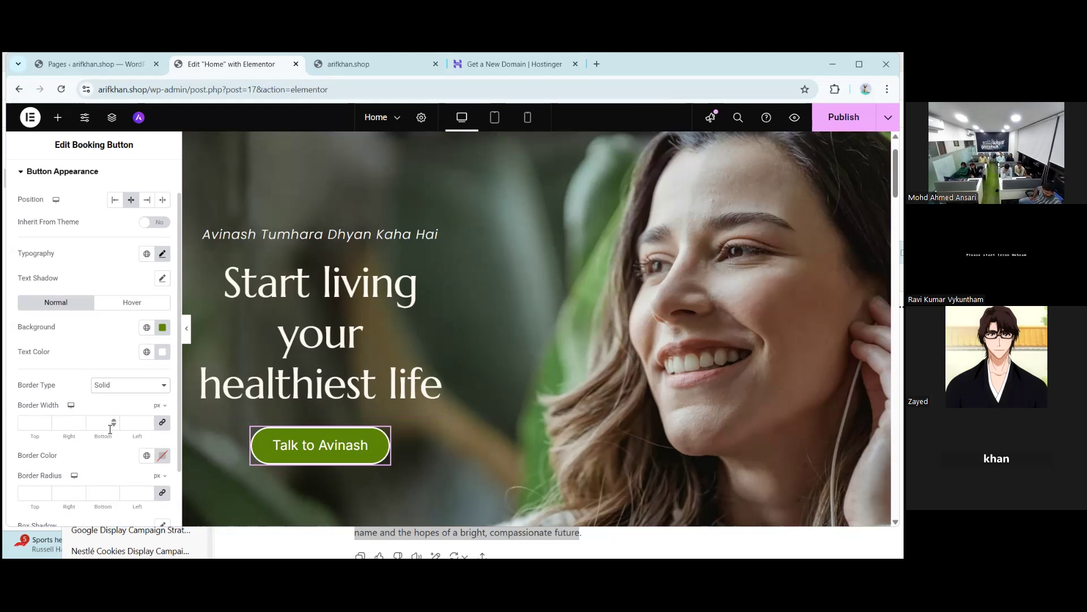
pyautogui.click(125, 386)
pyautogui.click(114, 436)
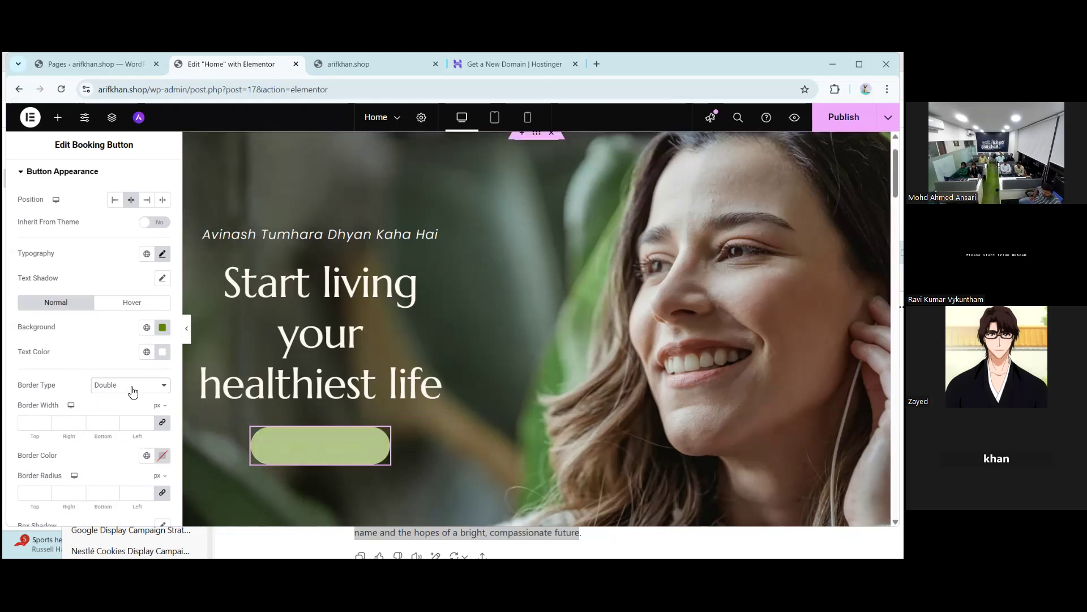
pyautogui.click(132, 390)
pyautogui.click(110, 457)
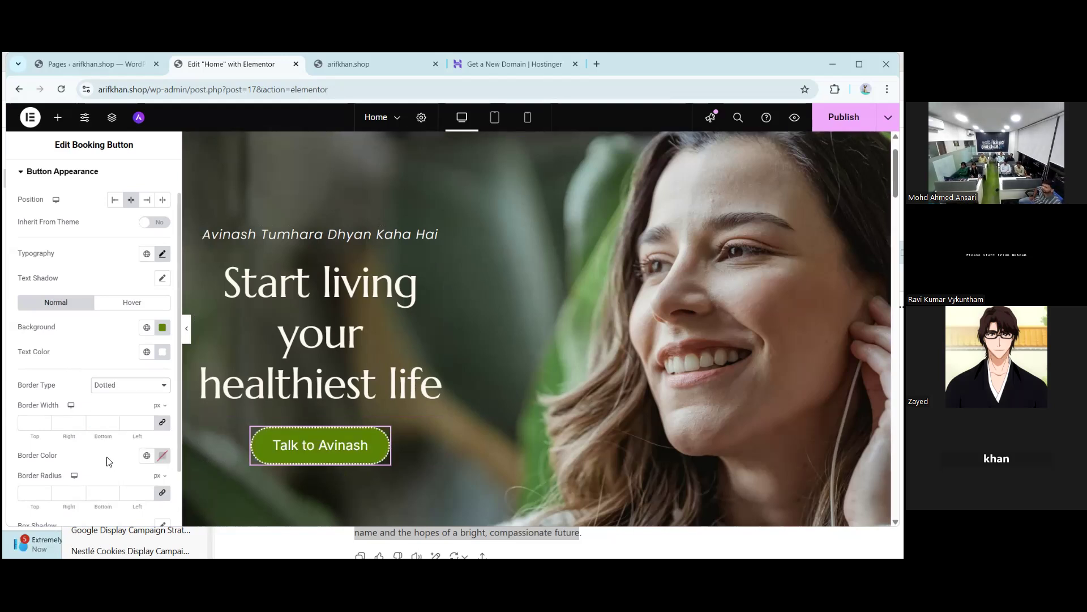
pyautogui.click(116, 390)
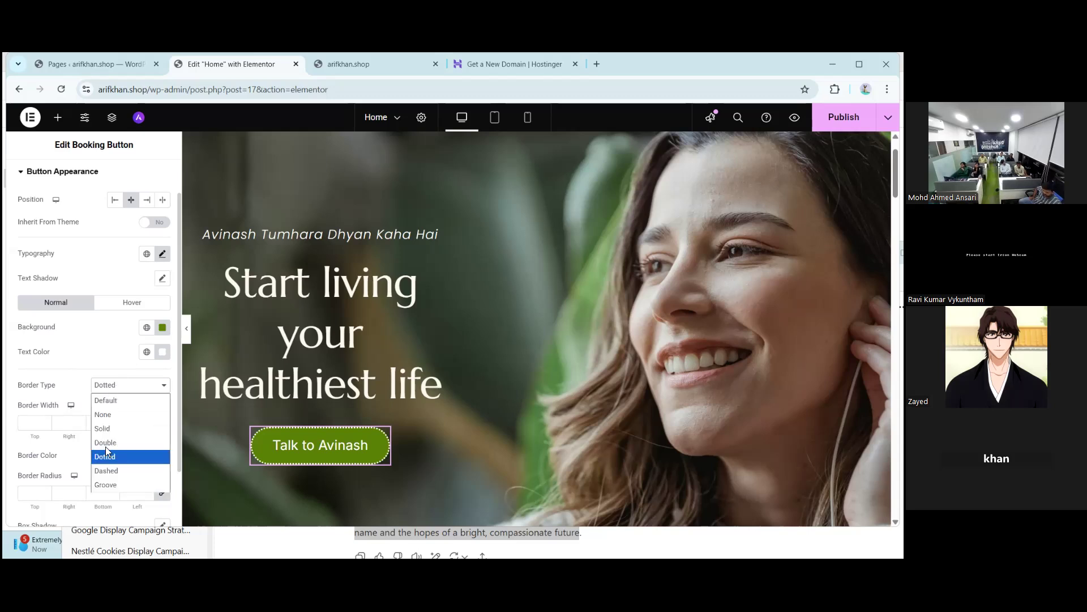
pyautogui.click(110, 471)
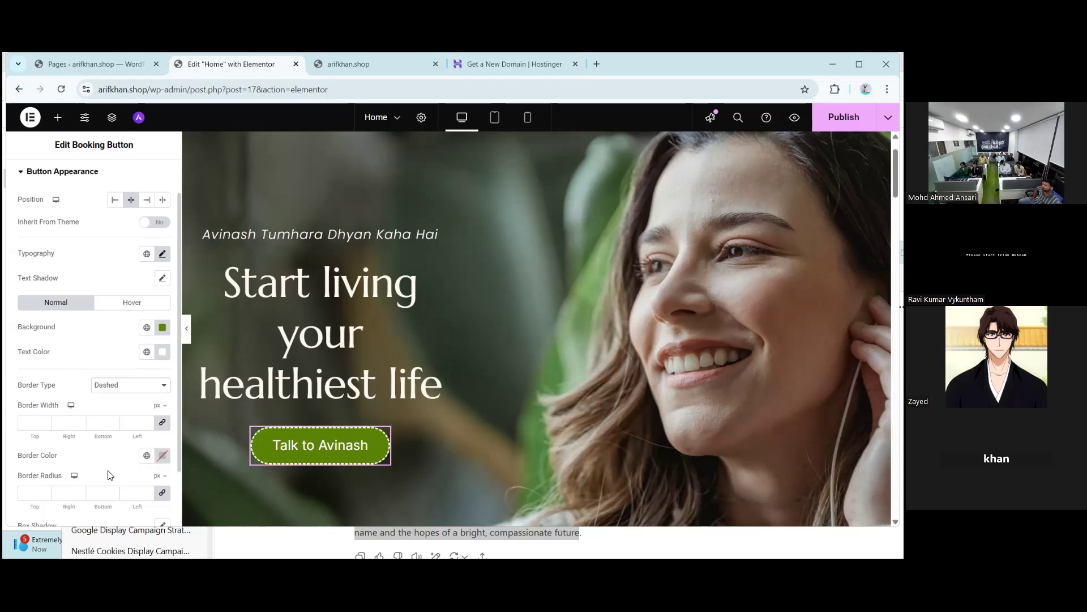
pyautogui.click(134, 391)
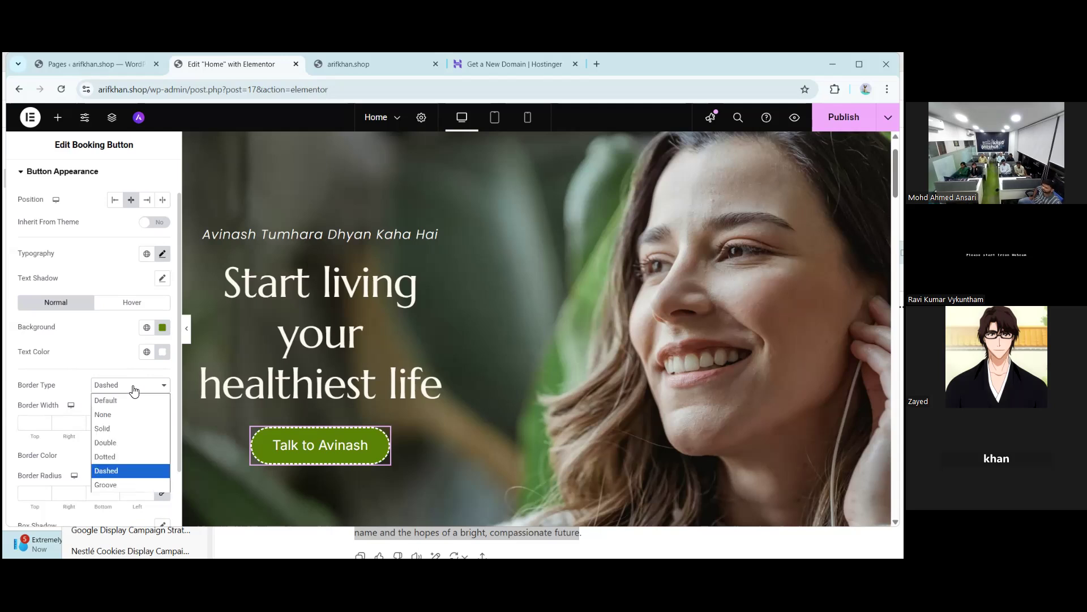
pyautogui.click(112, 429)
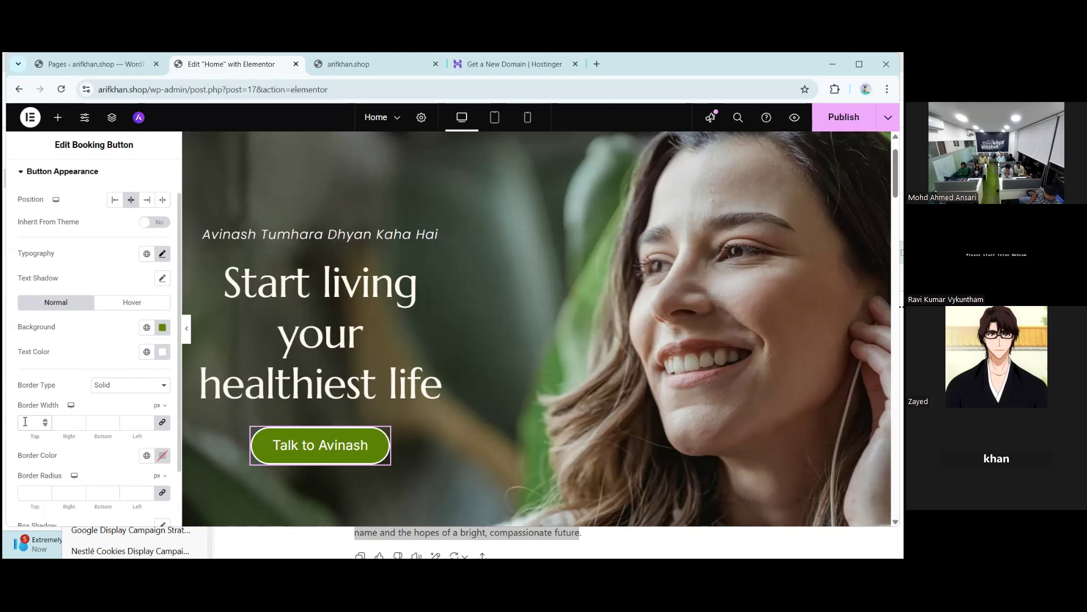
pyautogui.write('10')
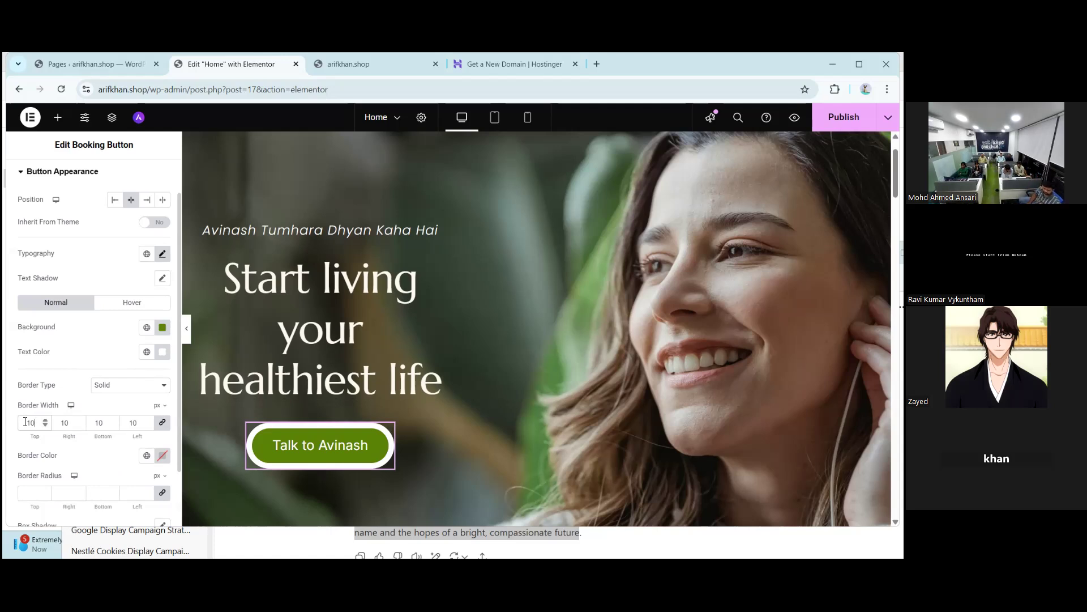
pyautogui.press('BackSpace')
pyautogui.press('BackSpace')
pyautogui.write('2')
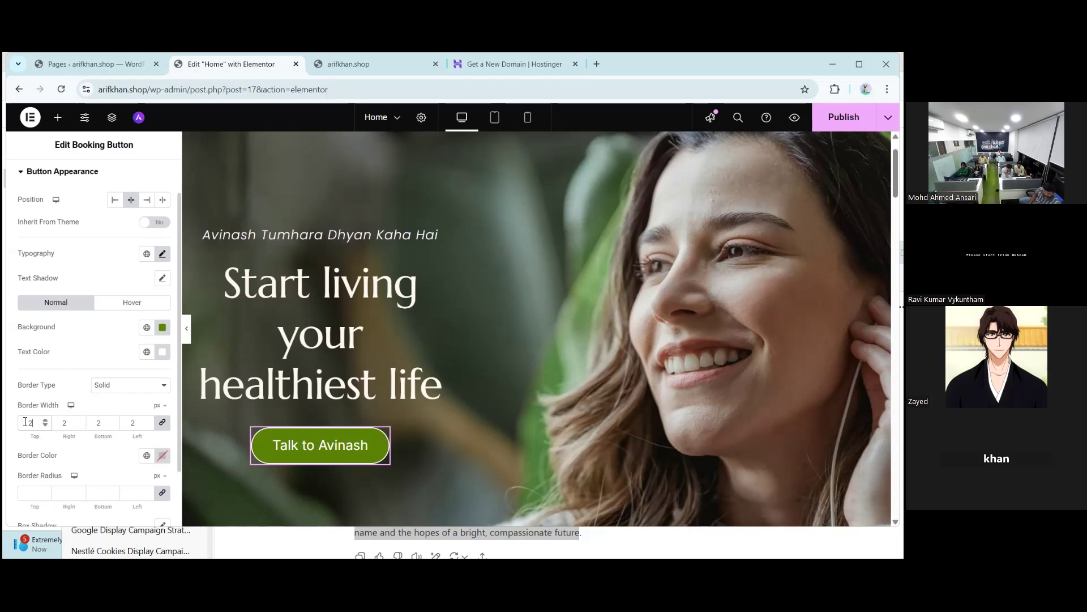
pyautogui.write('4')
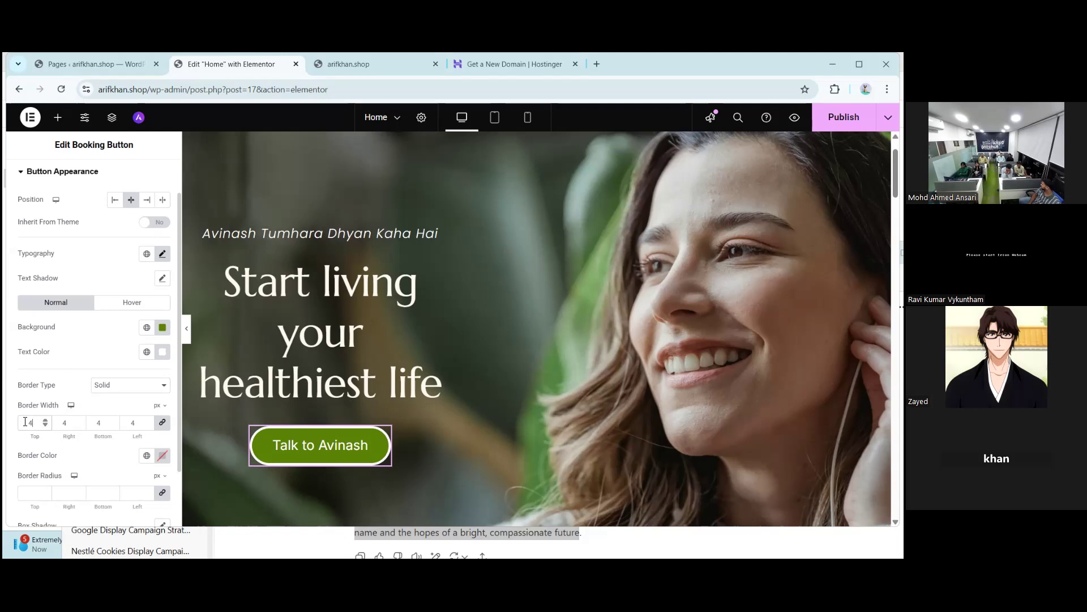
pyautogui.press('BackSpace')
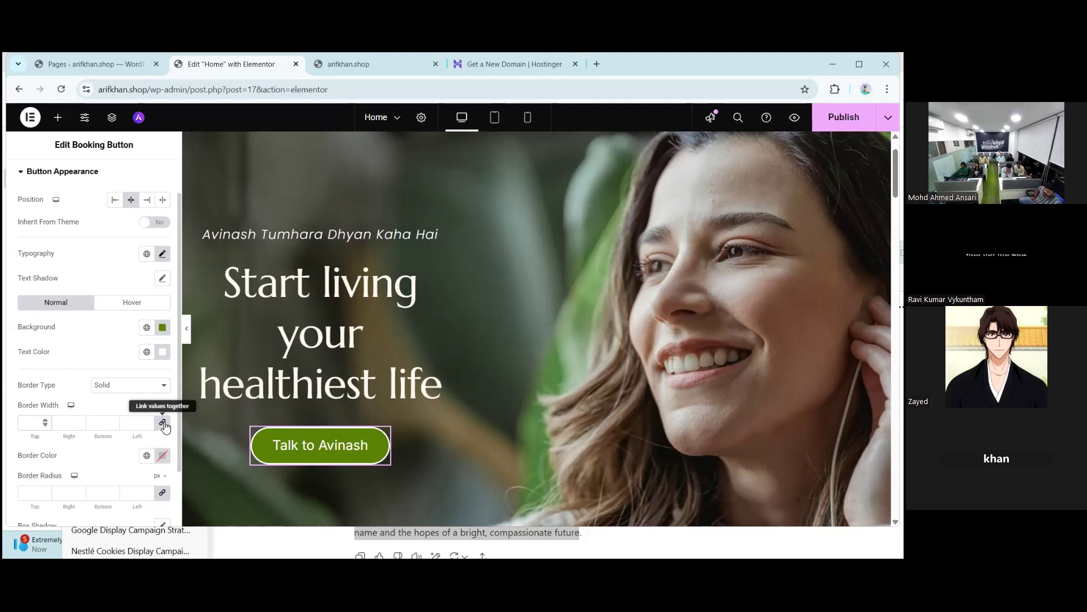
pyautogui.click(163, 425)
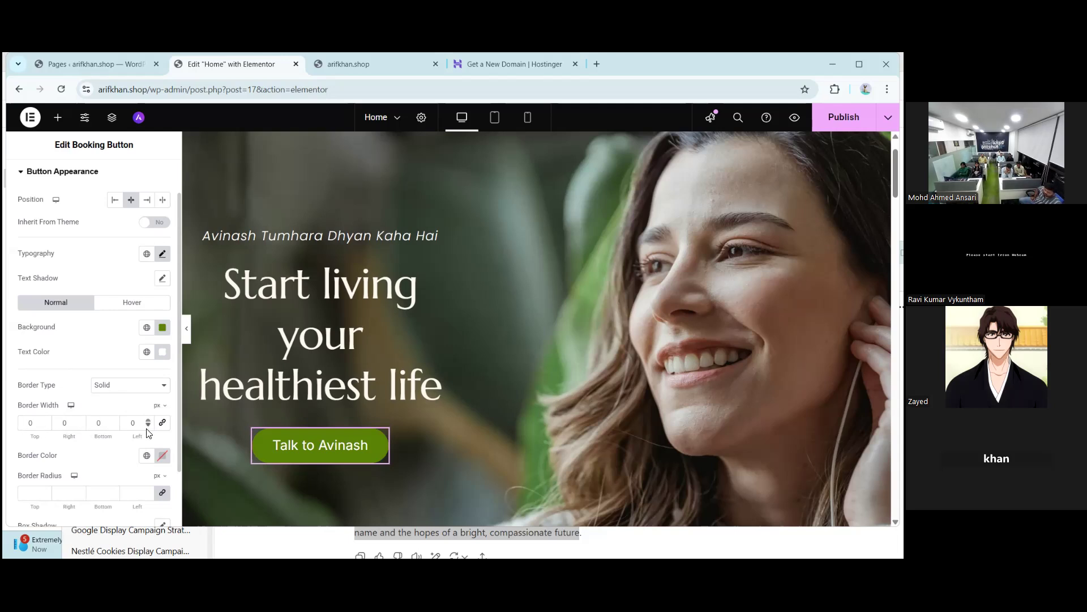
pyautogui.click(95, 427)
pyautogui.write('1')
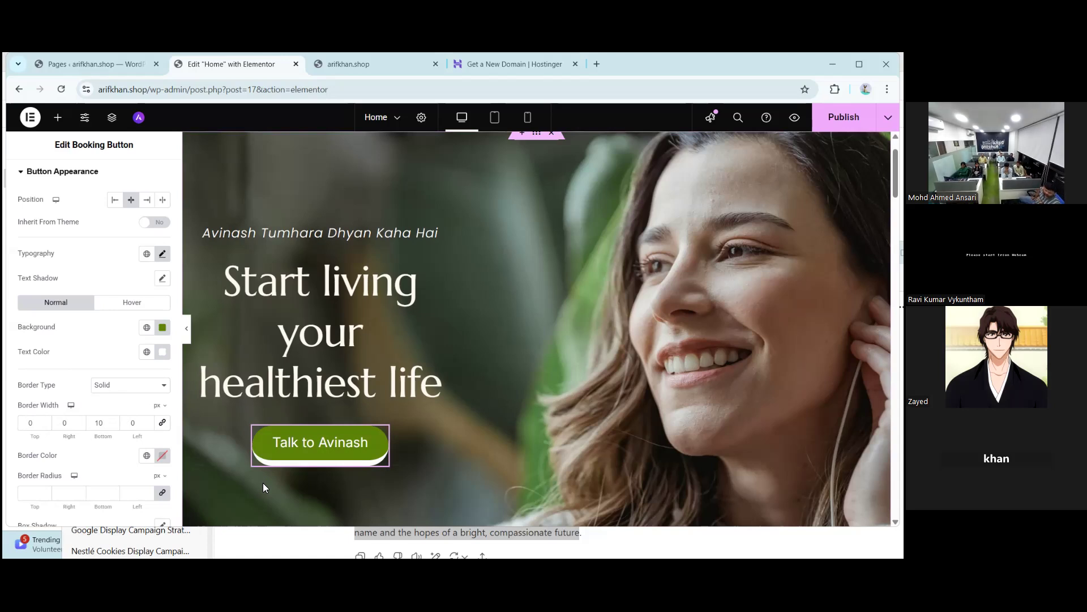
pyautogui.press('BackSpace')
pyautogui.press('BackSpace')
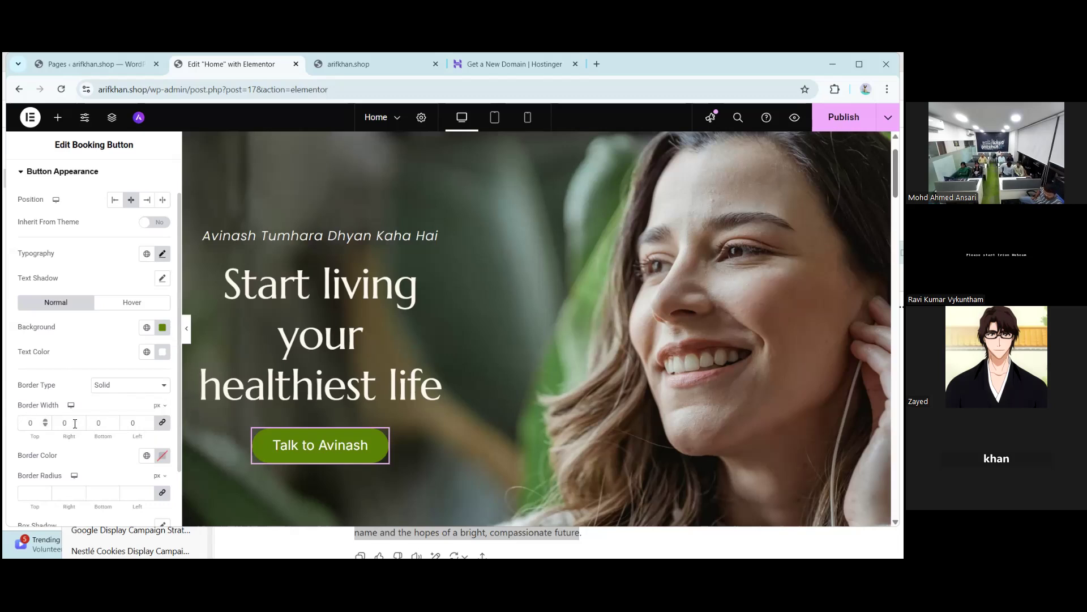
pyautogui.click(95, 425)
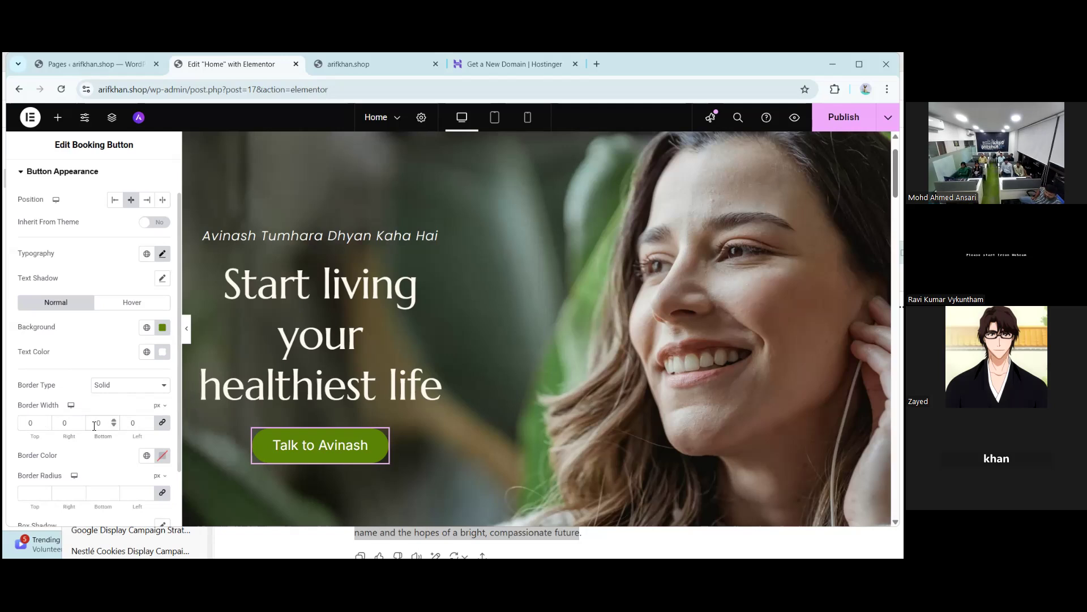
pyautogui.write('1')
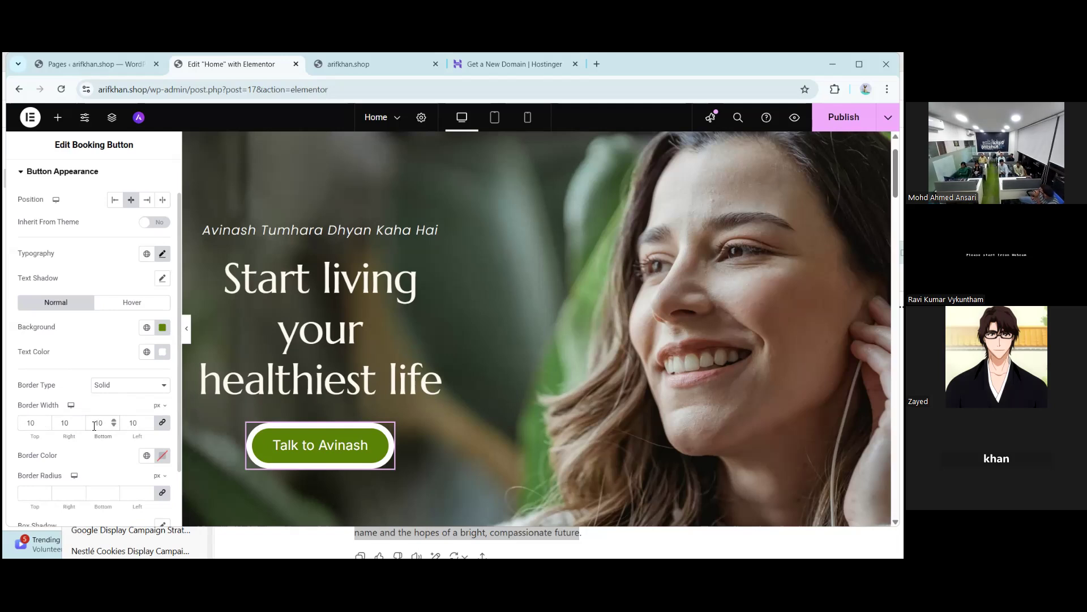
pyautogui.press('BackSpace')
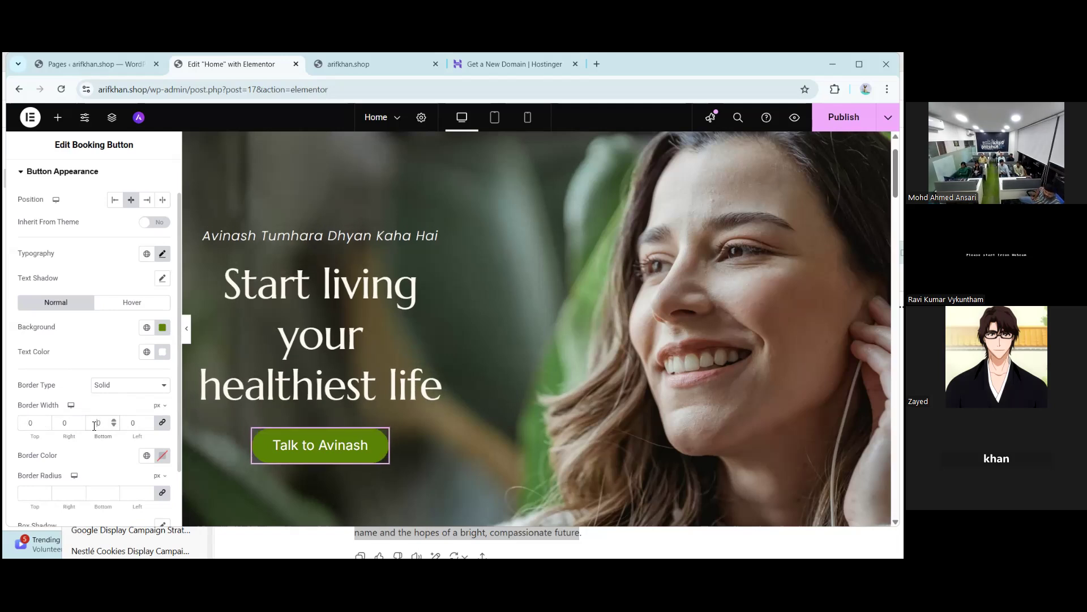
pyautogui.click(163, 426)
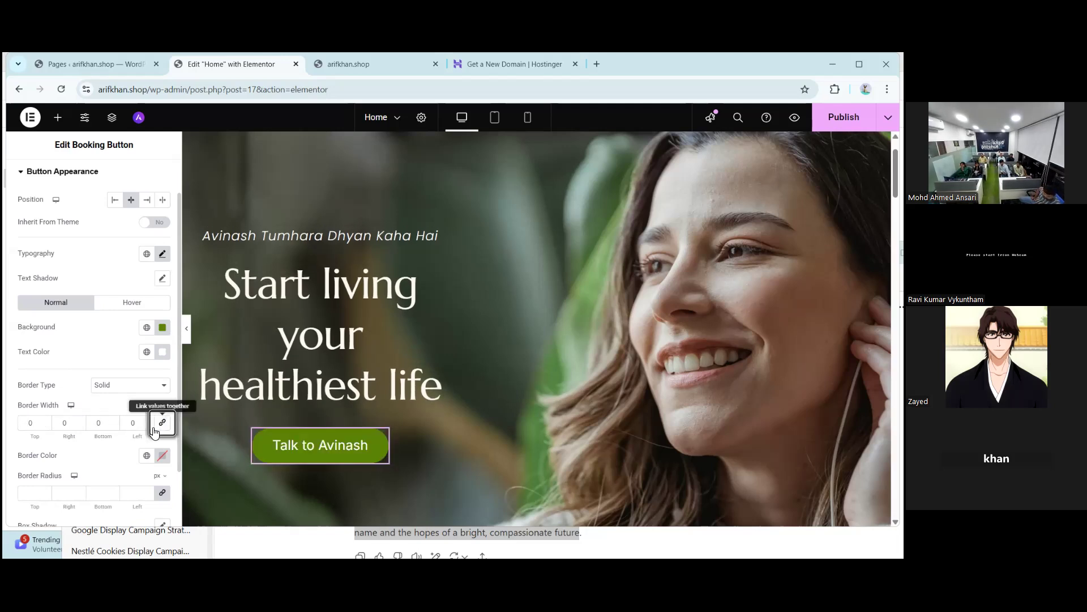
pyautogui.click(93, 426)
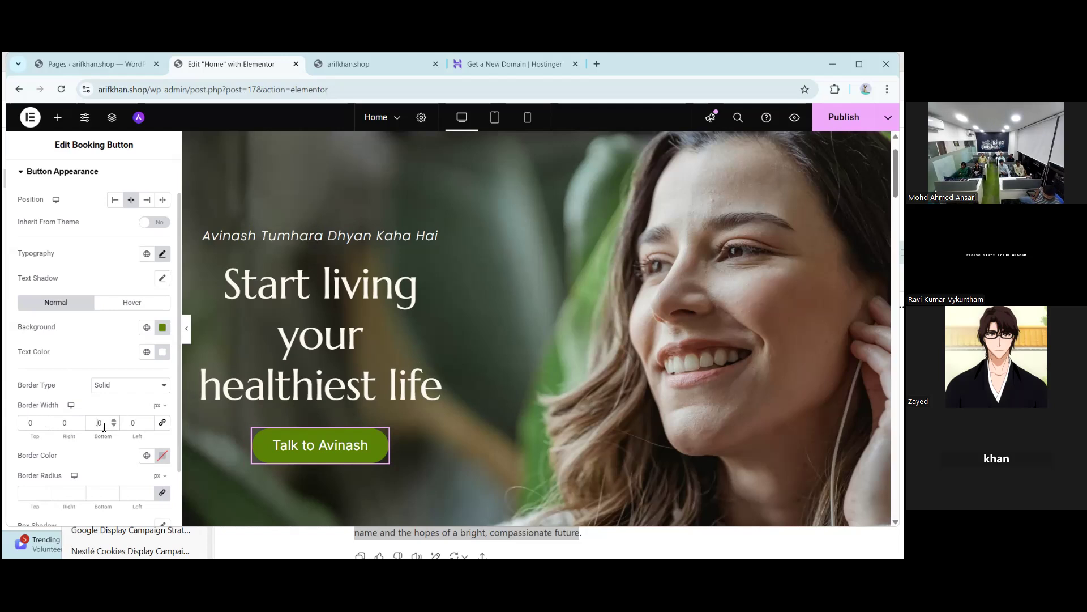
pyautogui.write('.05')
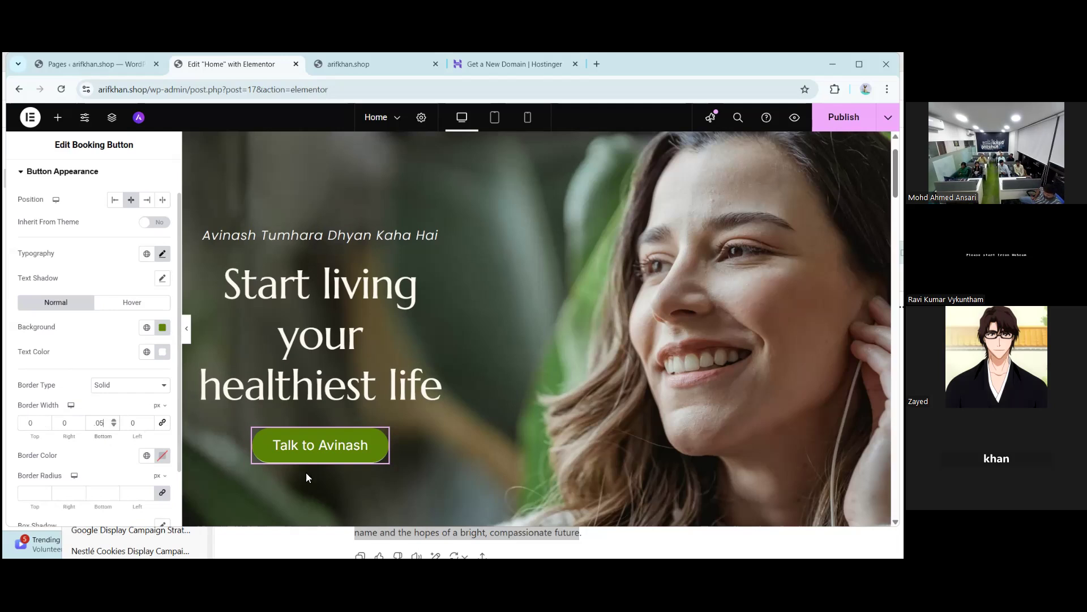
pyautogui.press('BackSpace')
pyautogui.write('10')
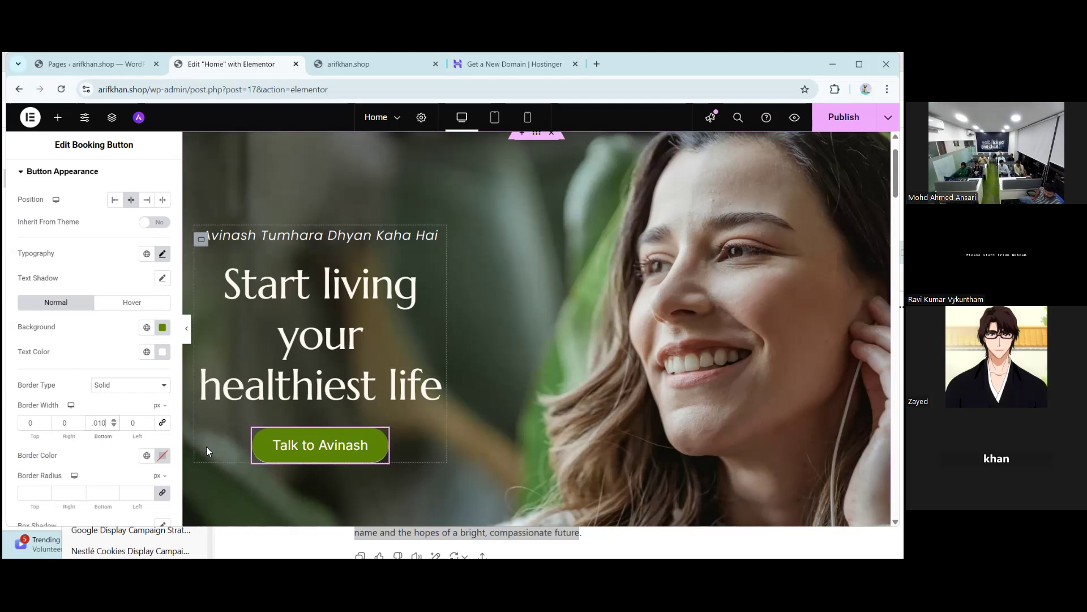
pyautogui.click(106, 425)
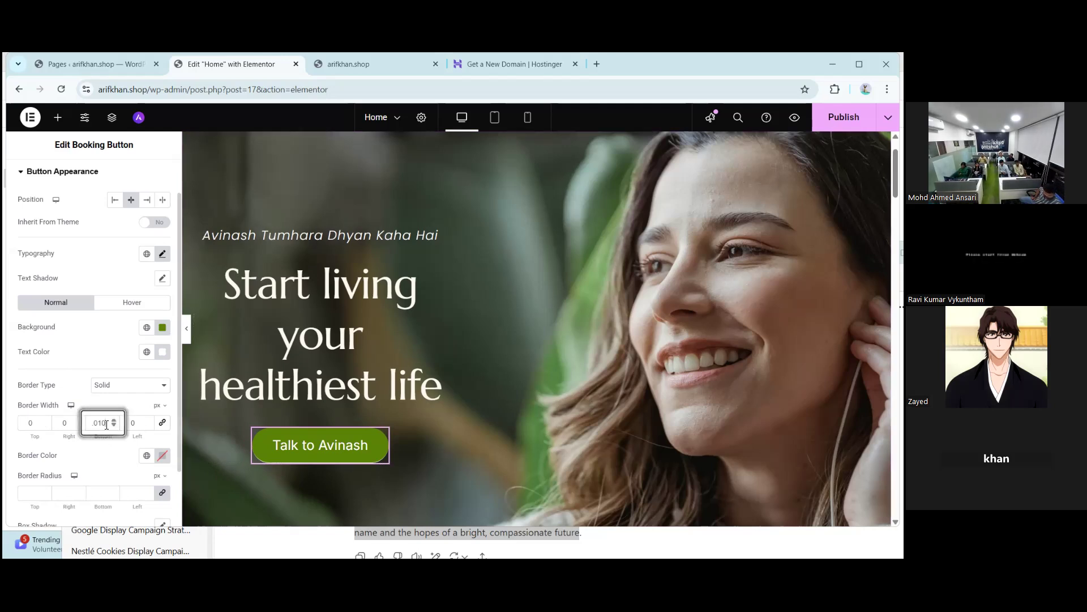
pyautogui.press('BackSpace')
pyautogui.press('BackSpace')
pyautogui.write('20')
pyautogui.press('BackSpace')
pyautogui.press('BackSpace')
pyautogui.press('BackSpace')
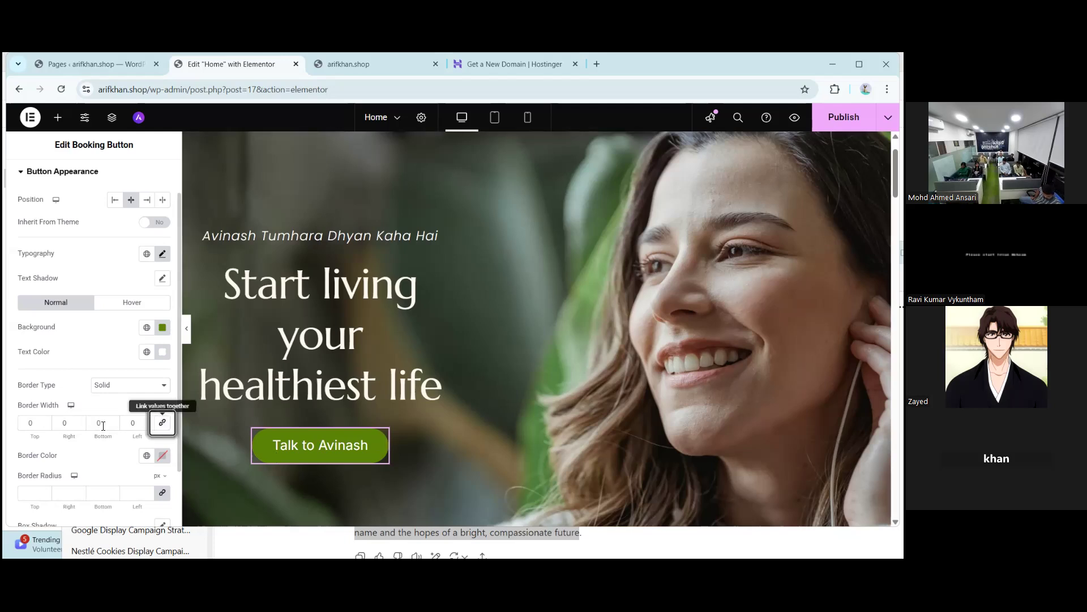
pyautogui.click(162, 422)
pyautogui.click(93, 422)
pyautogui.write('1')
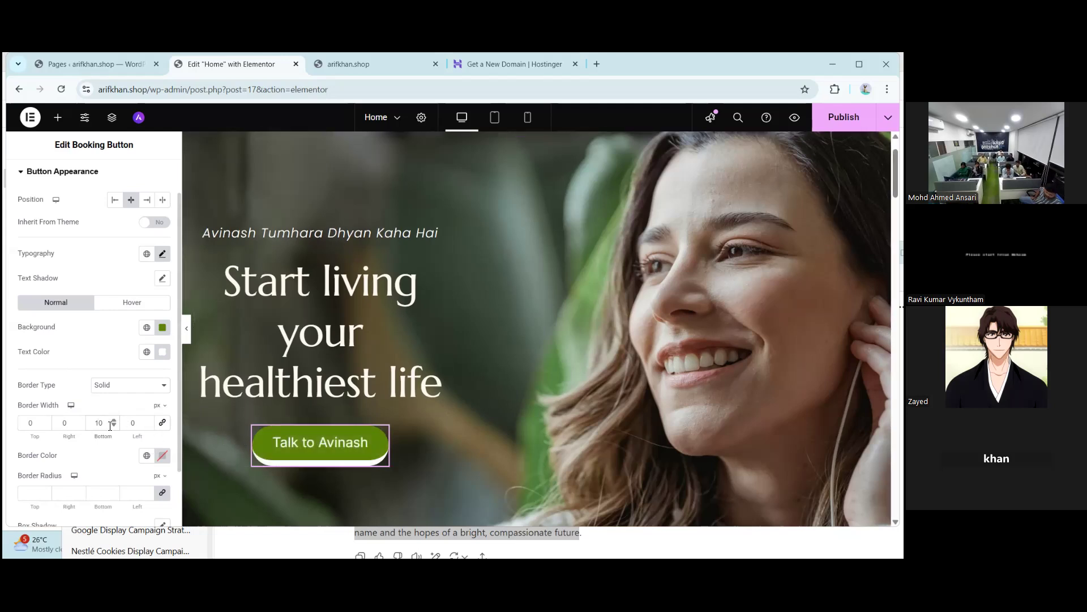
pyautogui.press('BackSpace')
pyautogui.click(162, 424)
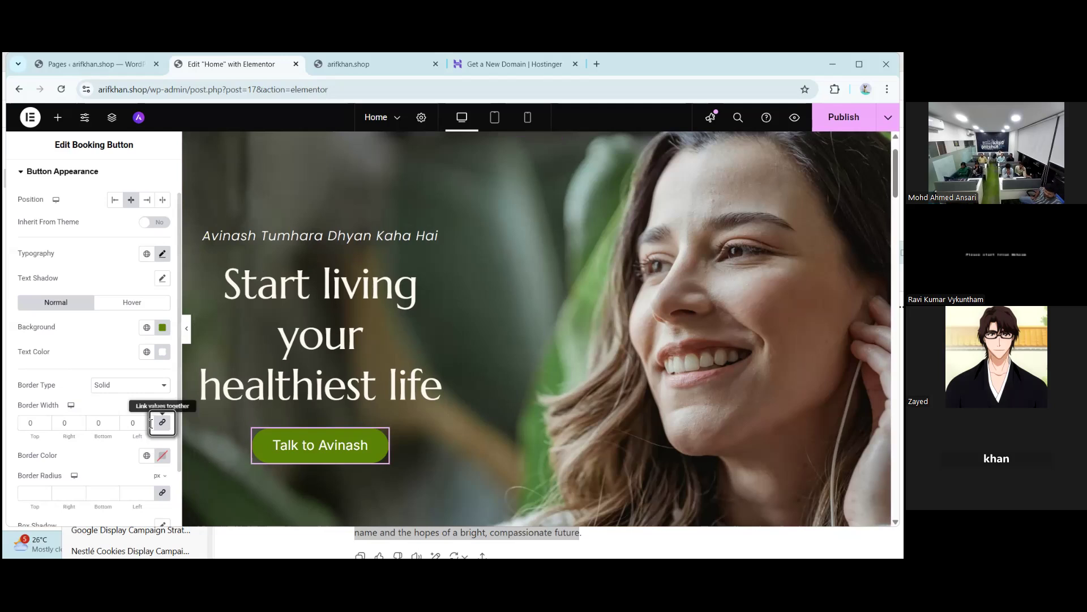
# - Set the linked button border width to 3 px on Top, Right, Bottom and Left
pyautogui.click(32, 424)
pyautogui.write('3')
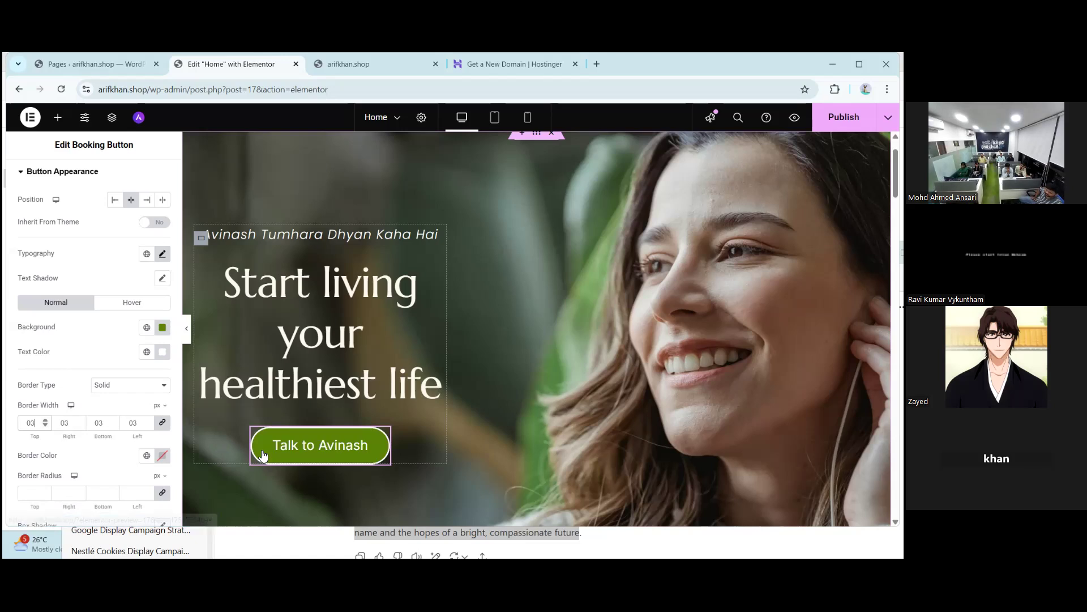
pyautogui.click(134, 303)
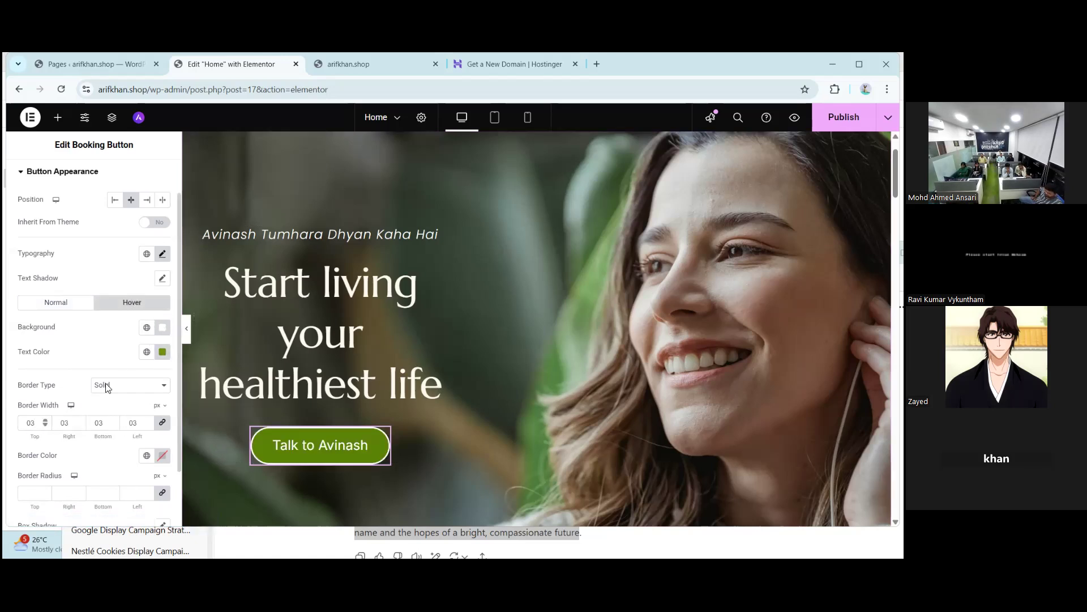
# - Compare Normal and Hover states, then try black and pale pink Normal border colours
pyautogui.click(62, 303)
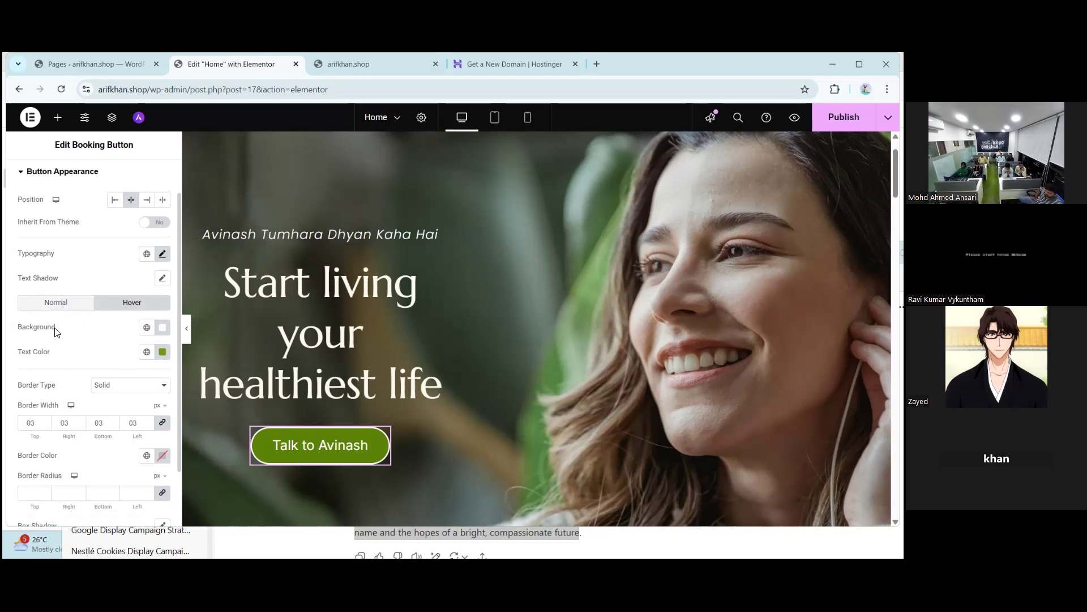
pyautogui.click(132, 303)
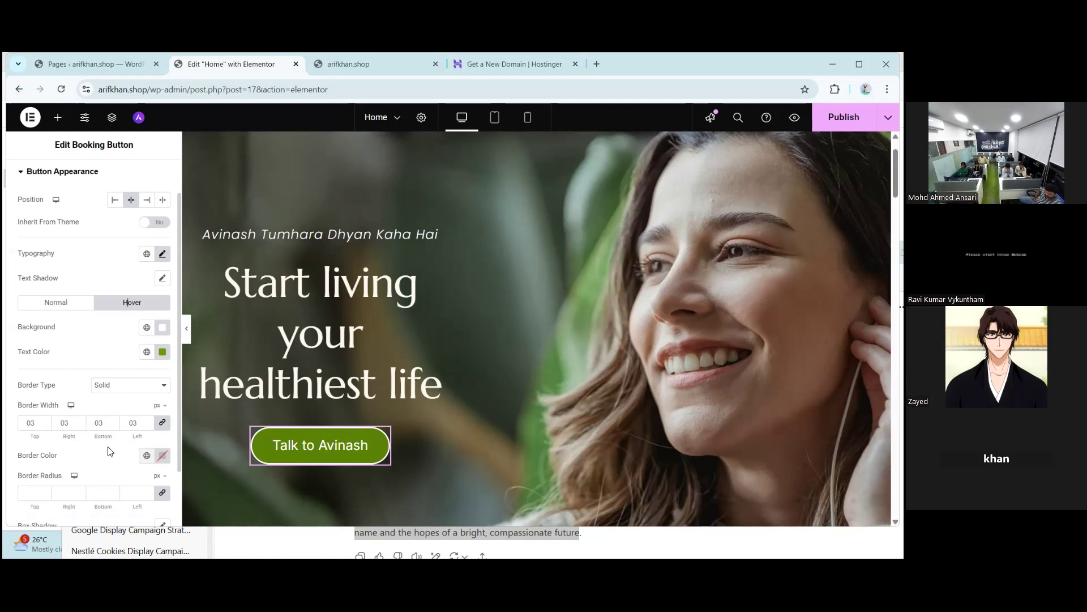
pyautogui.click(41, 306)
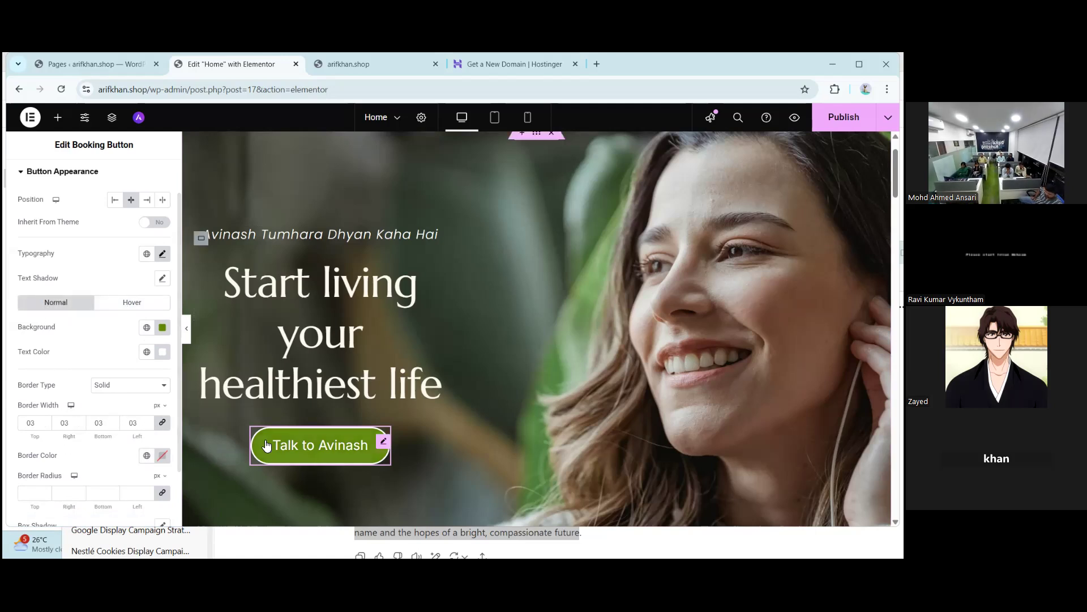
pyautogui.click(162, 456)
pyautogui.click(227, 392)
pyautogui.click(294, 456)
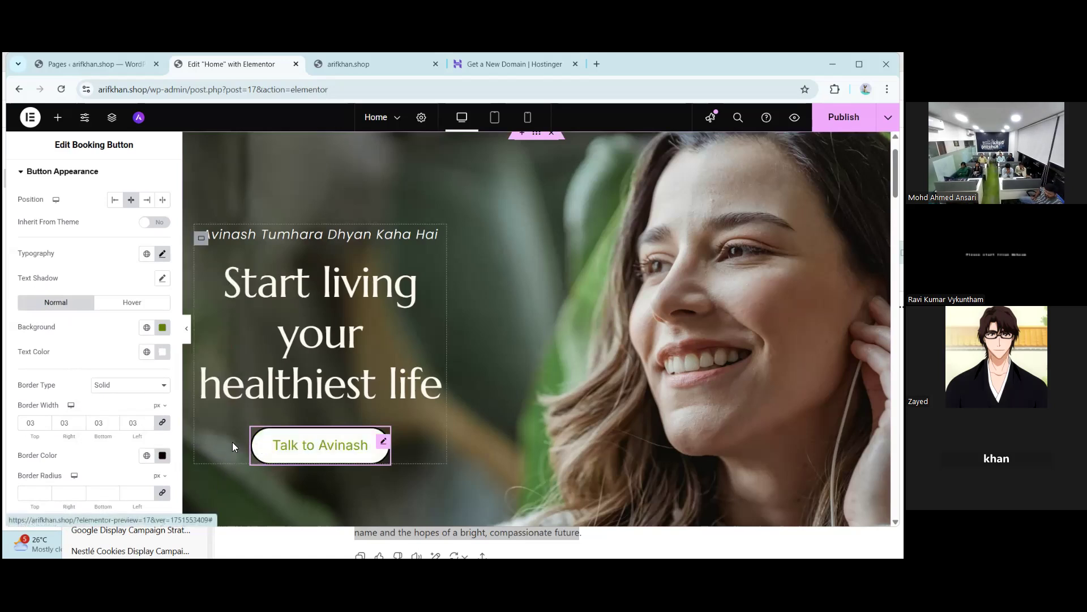
pyautogui.click(163, 456)
pyautogui.click(107, 310)
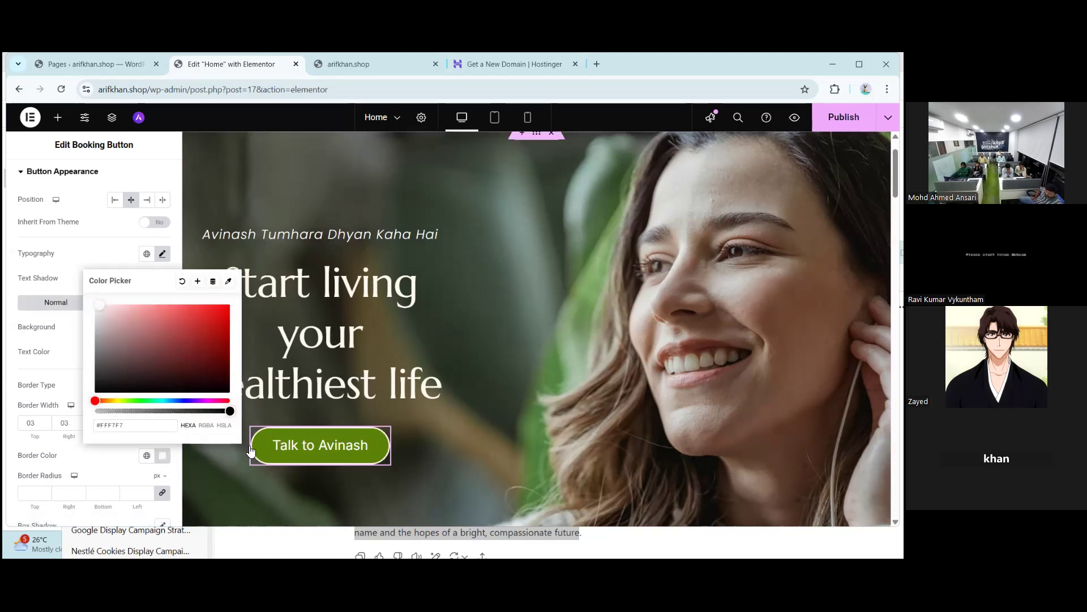
pyautogui.click(272, 453)
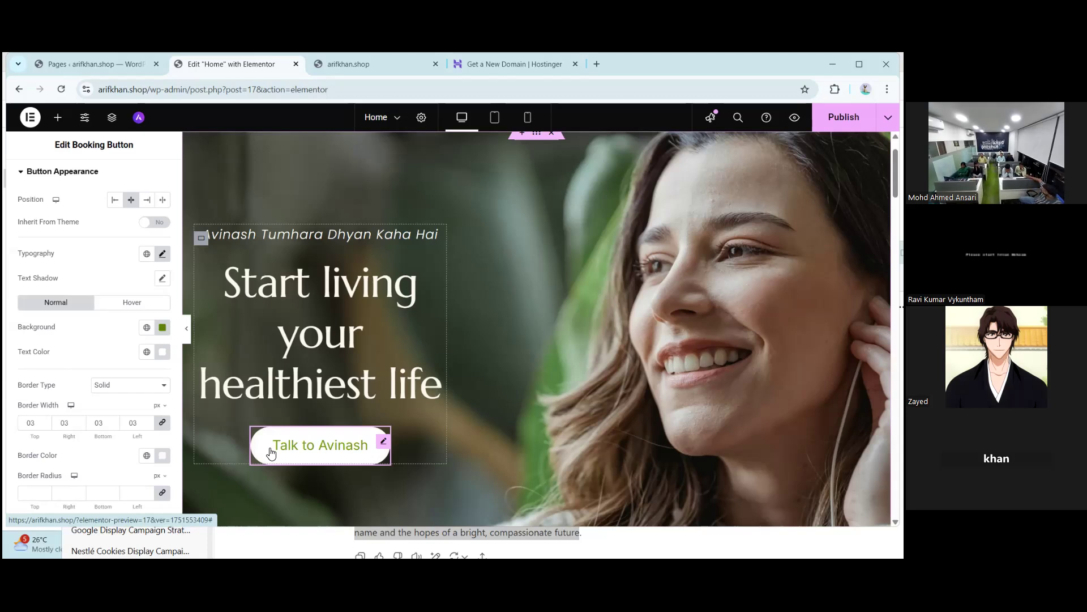
# - In the Hover state, try near-black, then set the button border colour to white
pyautogui.click(149, 303)
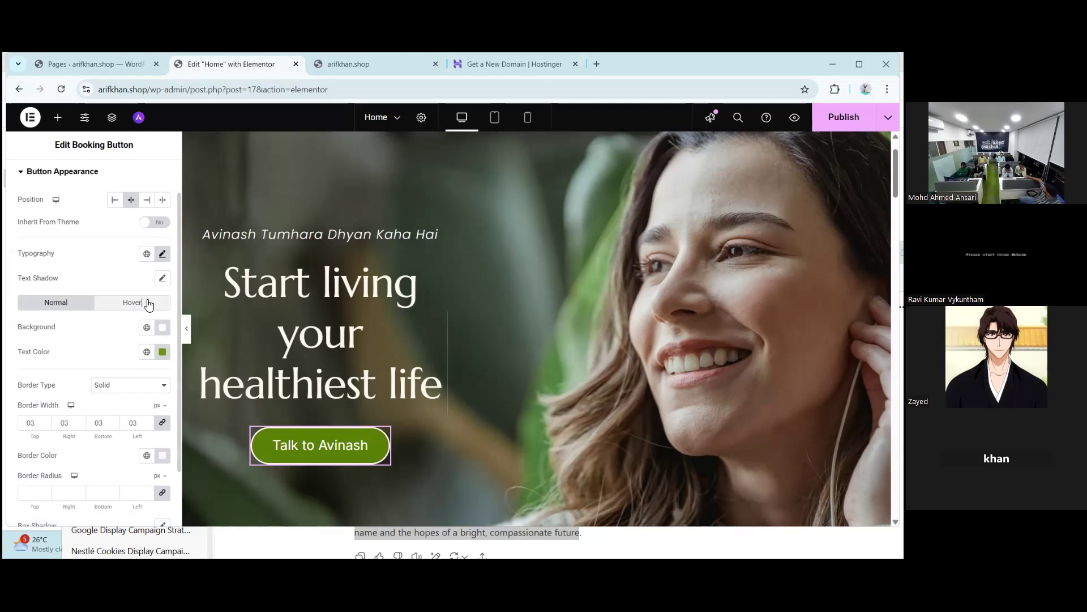
pyautogui.click(148, 303)
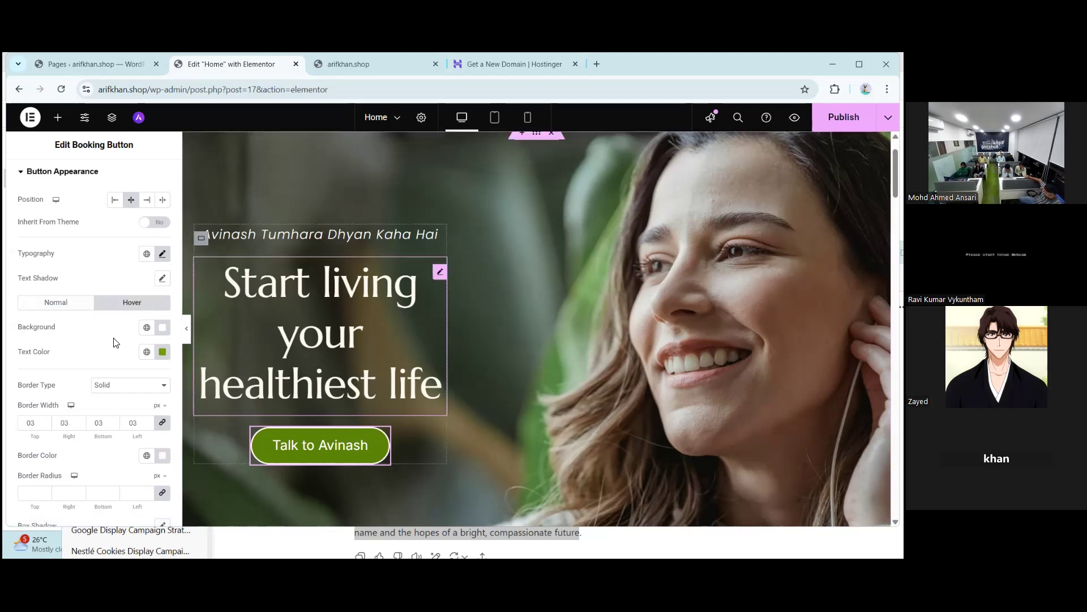
pyautogui.click(161, 454)
pyautogui.moveTo(172, 331); pyautogui.dragTo(231, 395)
pyautogui.click(204, 462)
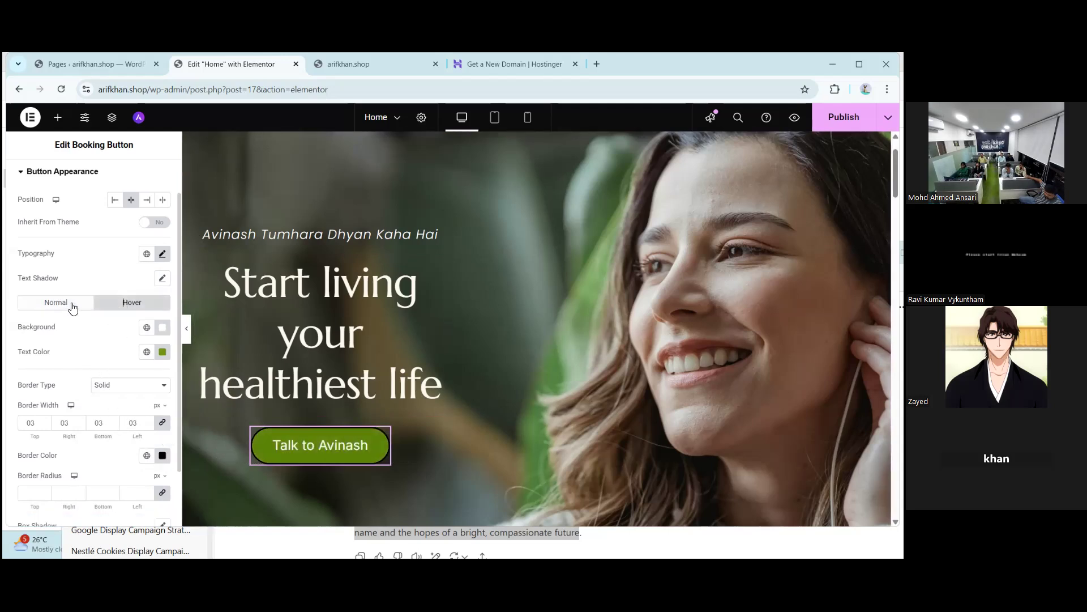
pyautogui.click(163, 455)
pyautogui.moveTo(154, 352); pyautogui.dragTo(94, 304)
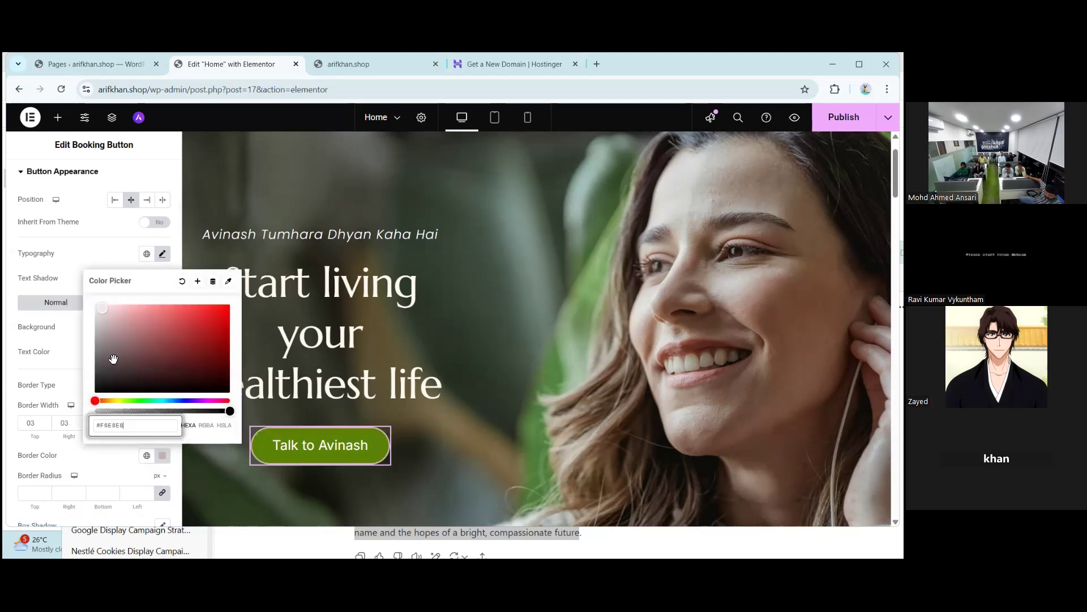
pyautogui.click(228, 473)
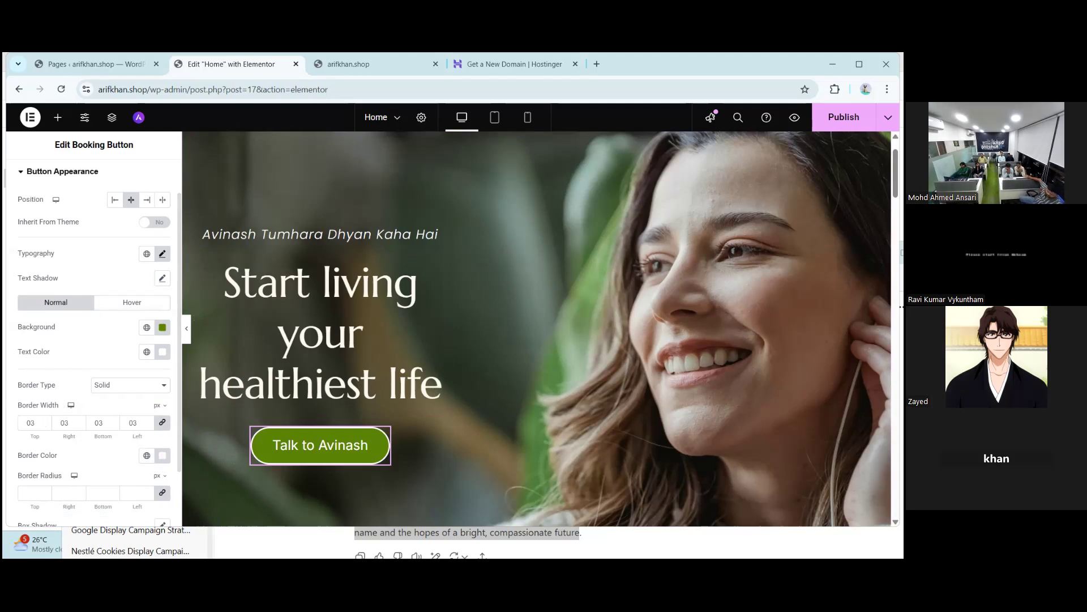
# - Set a 30 px linked border radius on all four button corners, replacing the initial 20
pyautogui.scroll(-1, 71, 425)
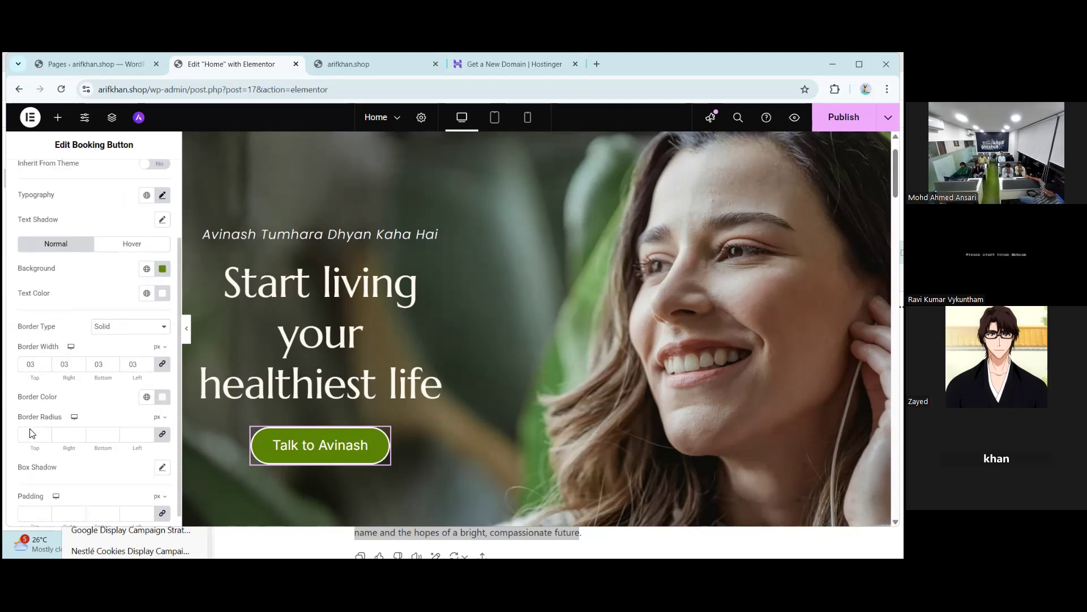
pyautogui.click(30, 436)
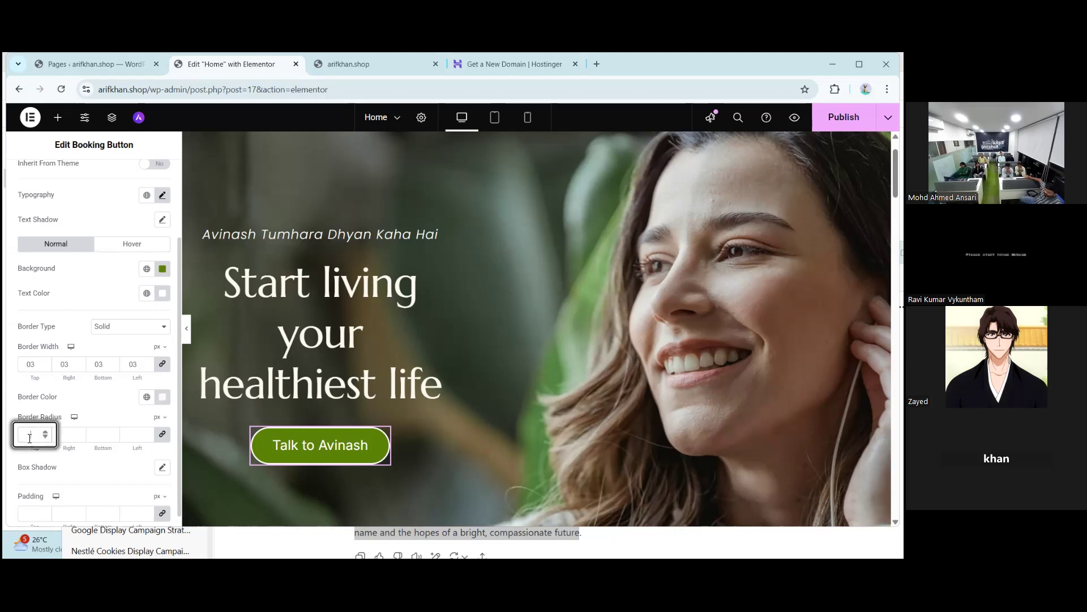
pyautogui.click(253, 456)
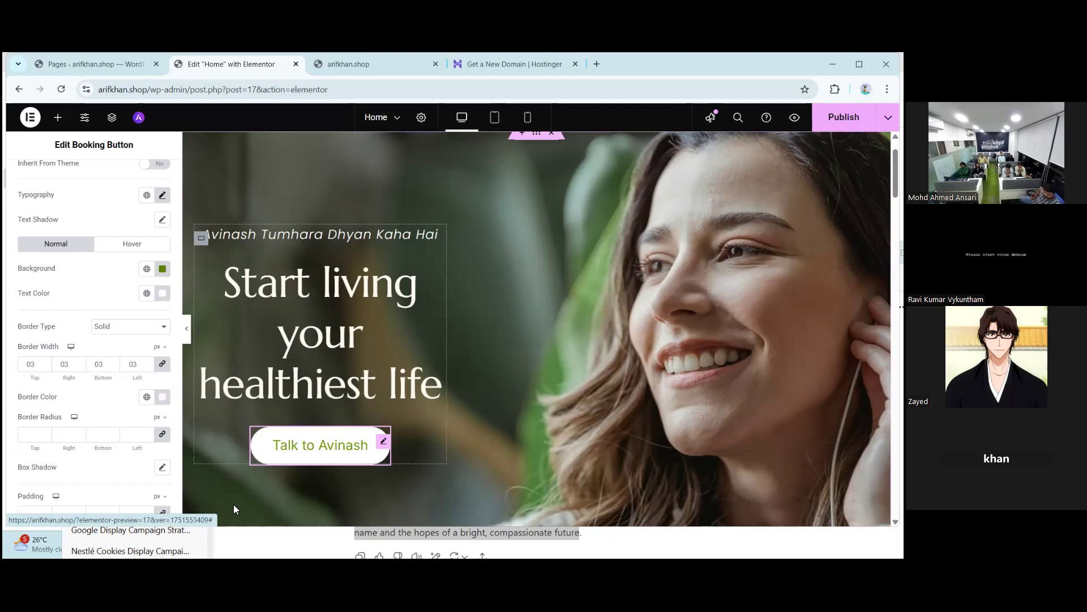
pyautogui.click(30, 434)
pyautogui.write('20')
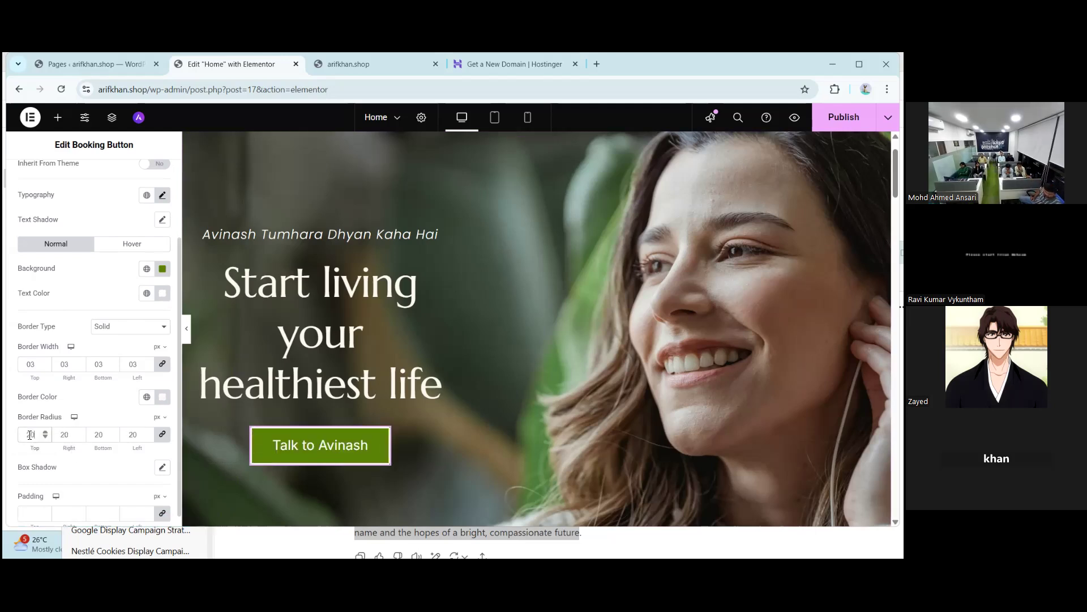
pyautogui.press('BackSpace')
pyautogui.press('BackSpace')
pyautogui.write('30')
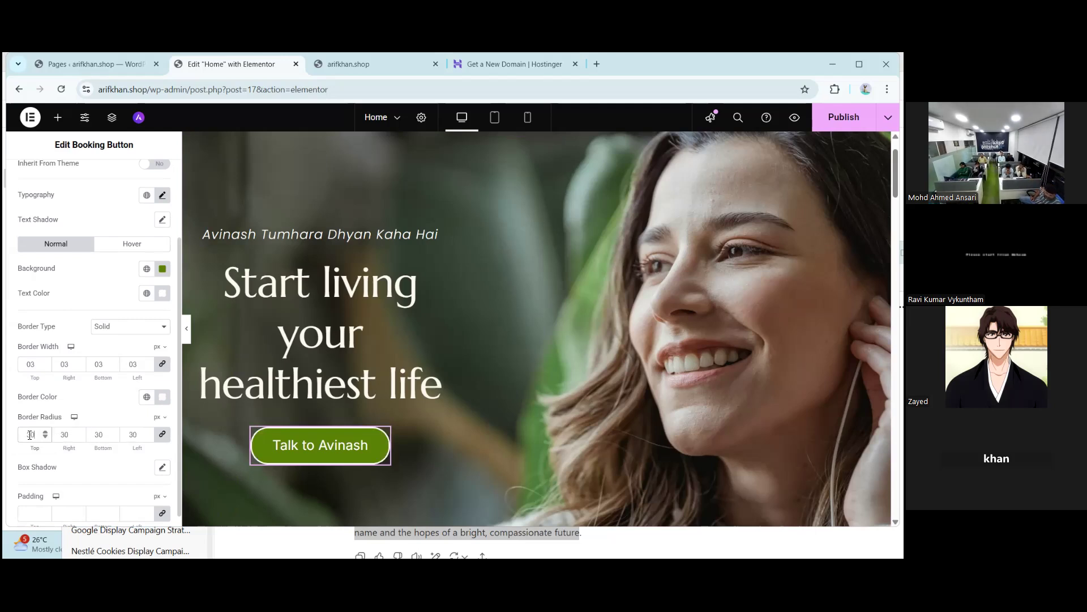
pyautogui.scroll(-1, 29, 434)
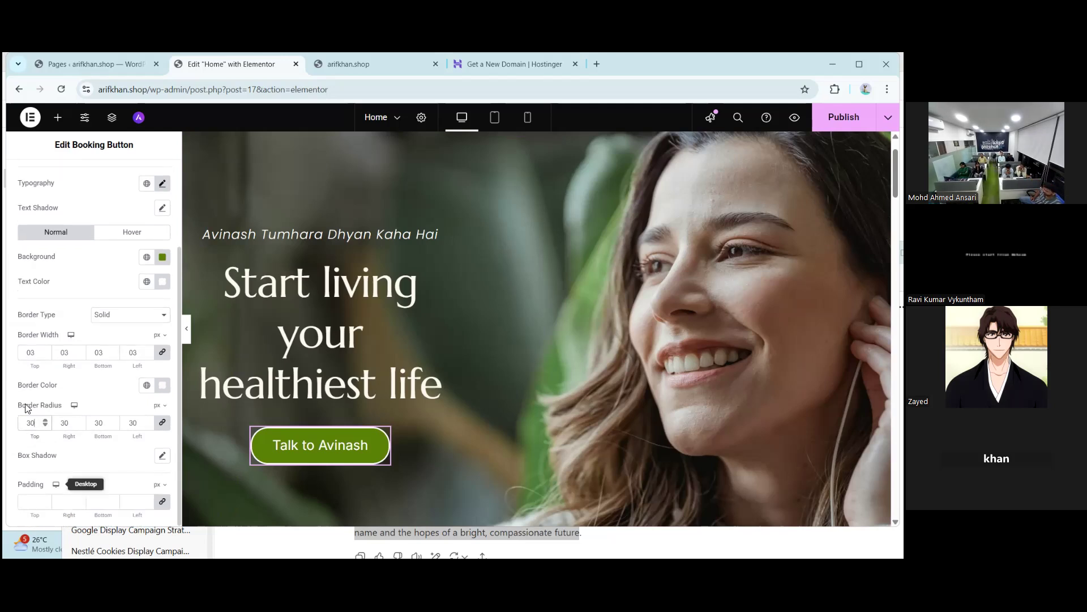
pyautogui.click(164, 459)
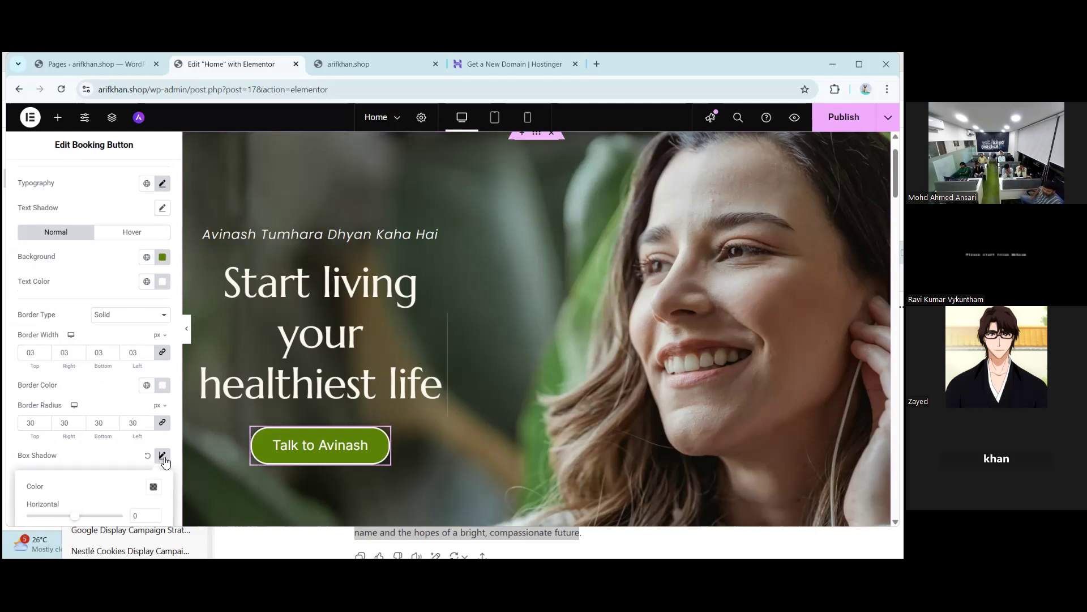
# - Make the button's box shadow a fully opaque white rgba(255,255,255,1) glow with blur 10
pyautogui.scroll(-2, 166, 463)
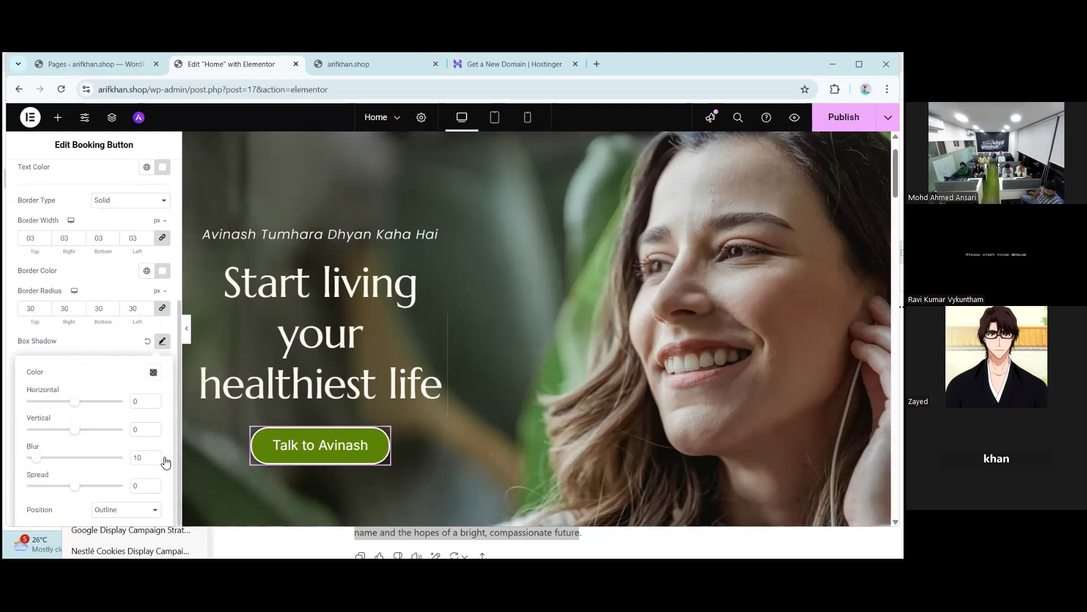
pyautogui.click(153, 373)
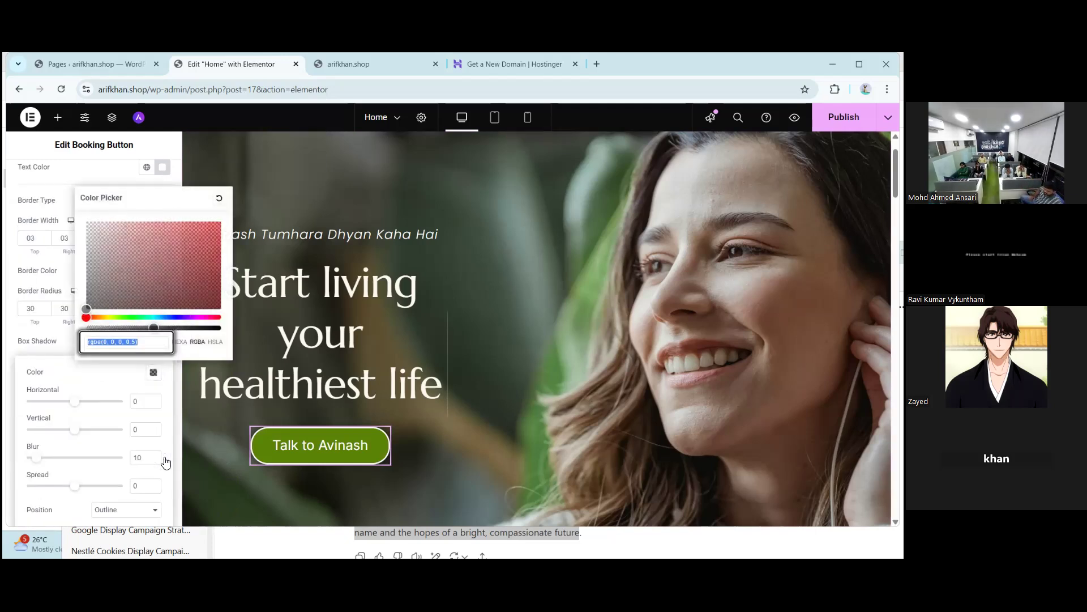
pyautogui.moveTo(153, 328); pyautogui.dragTo(222, 328)
pyautogui.moveTo(87, 309); pyautogui.dragTo(86, 221)
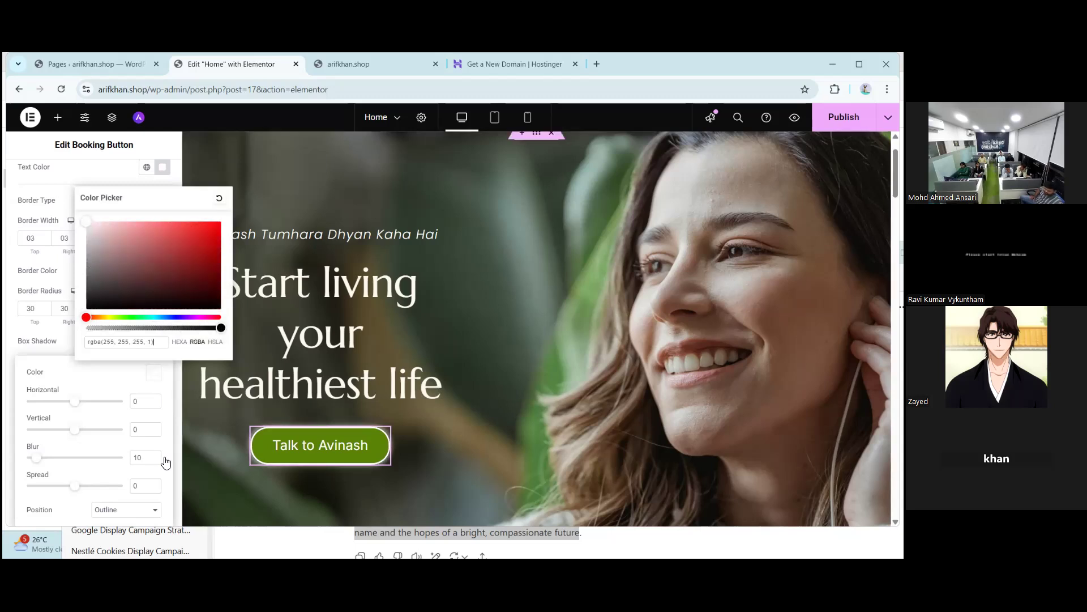
pyautogui.click(165, 463)
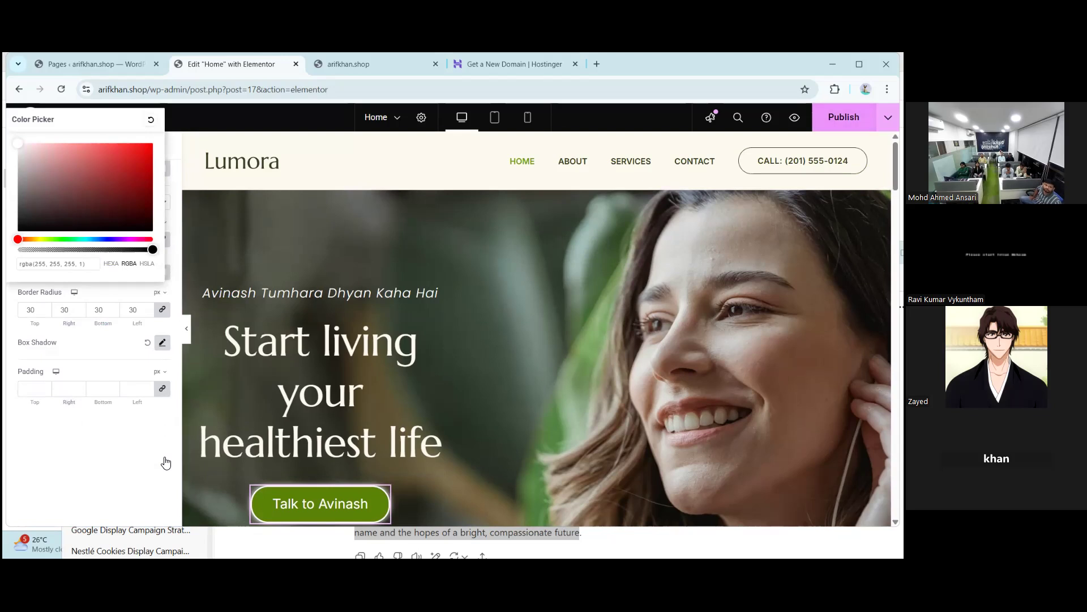
# - Publish the hero changes and reload the live arifkhan.shop homepage with F5
pyautogui.click(844, 118)
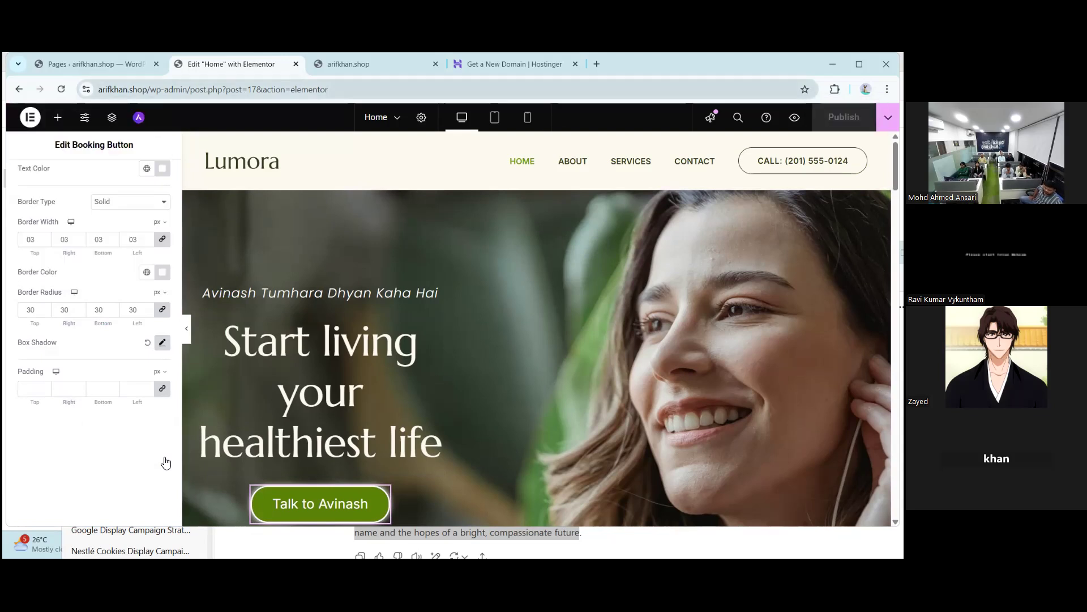
pyautogui.click(373, 64)
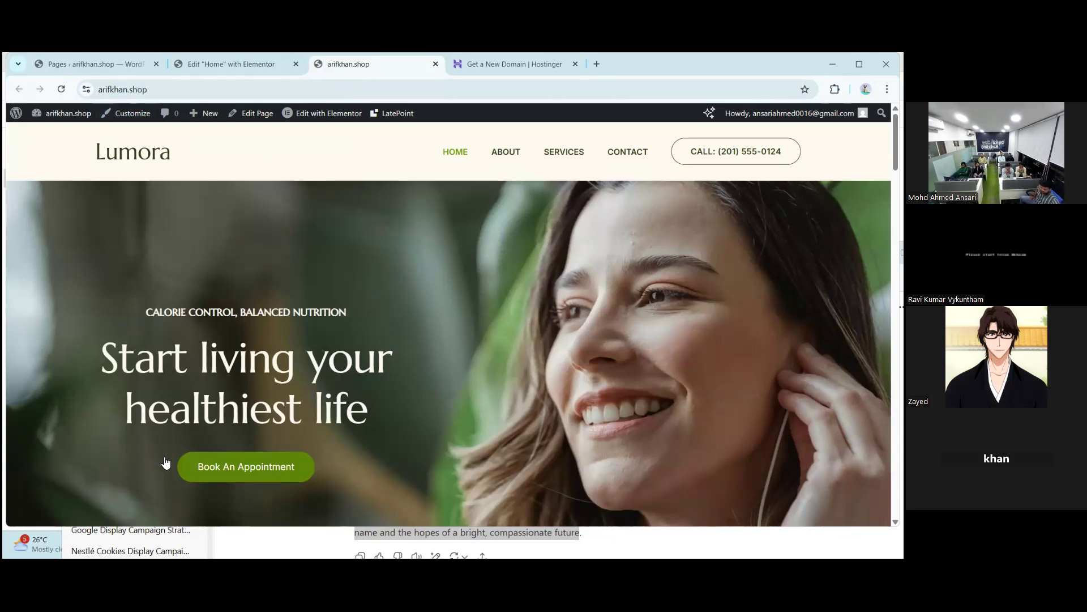
pyautogui.press('F5')
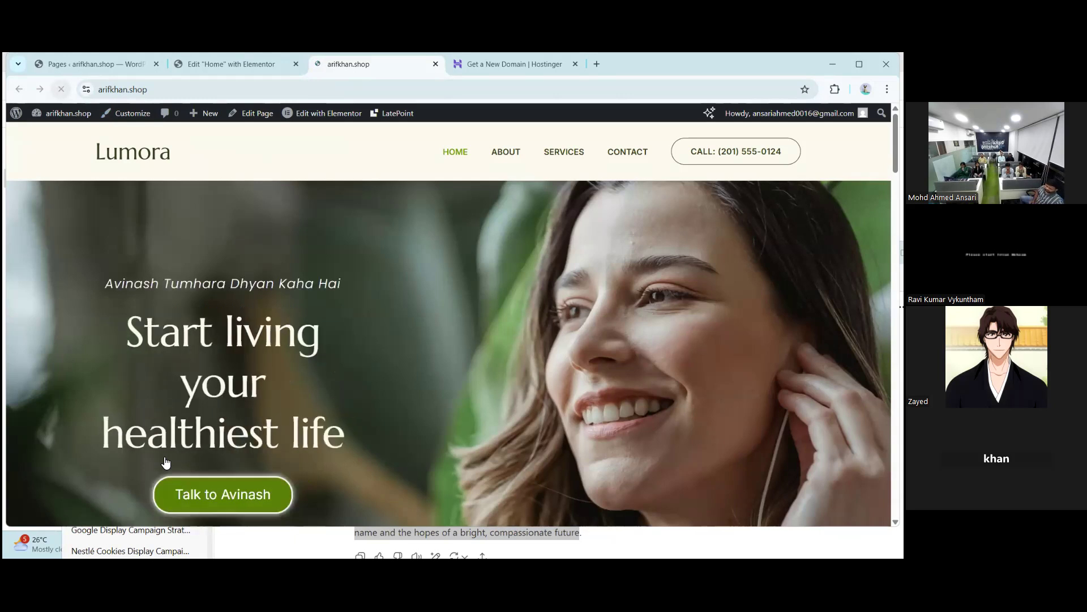